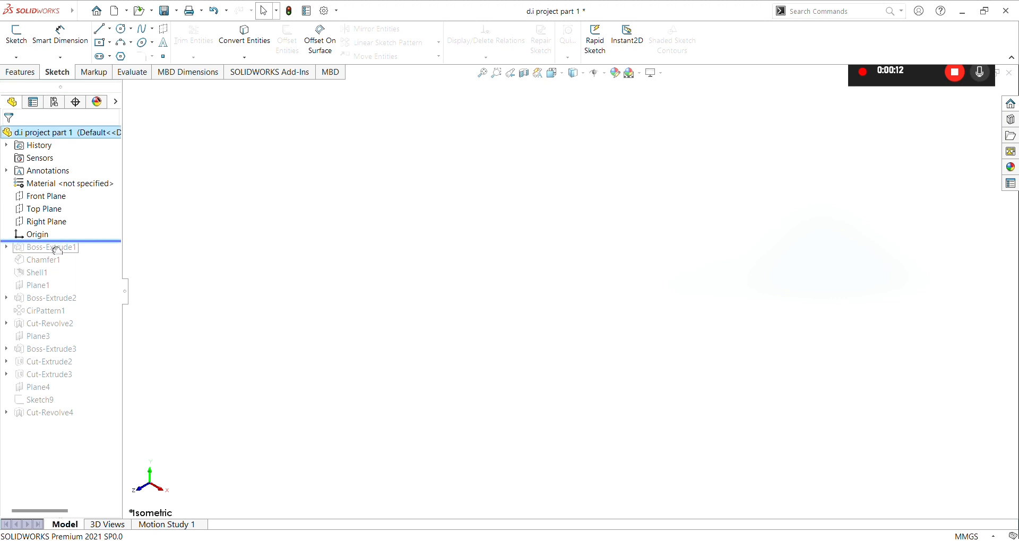
# - Inspect the sketch and the extrusion settings of the cylindrical base feature Boss-Extrude1
pyautogui.click(53, 260)
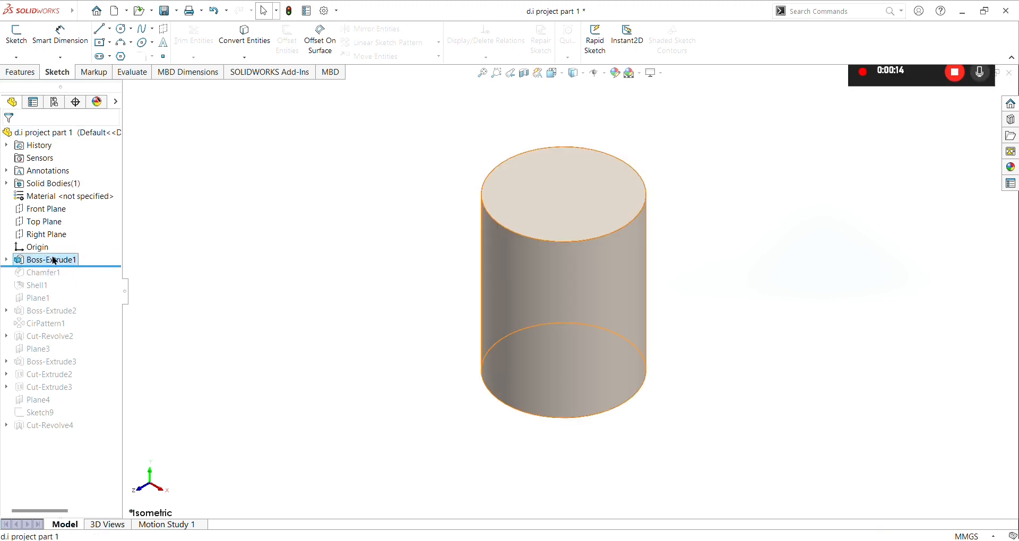
pyautogui.hotkey('ctrl', '5')
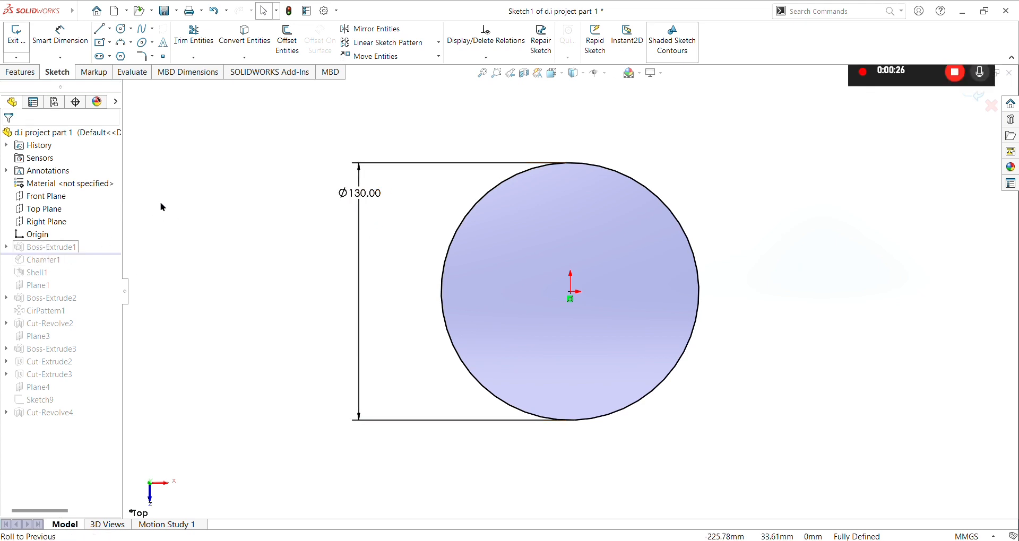
pyautogui.click(213, 12)
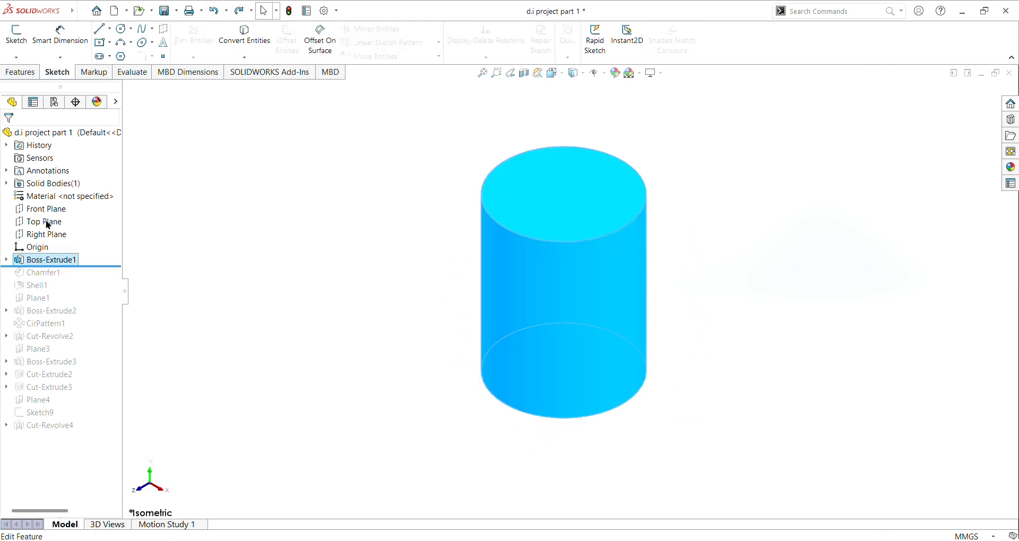
pyautogui.click(49, 225)
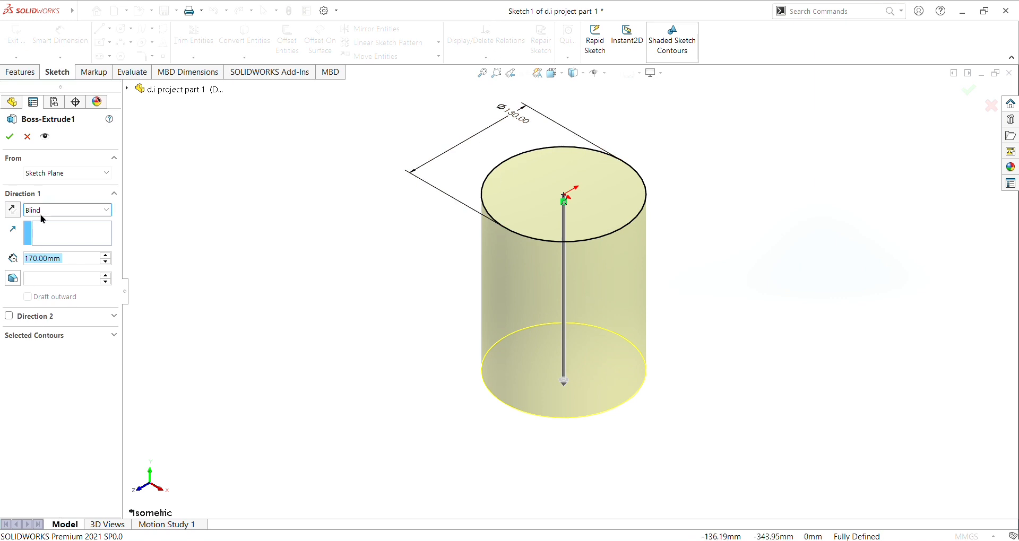
pyautogui.click(8, 138)
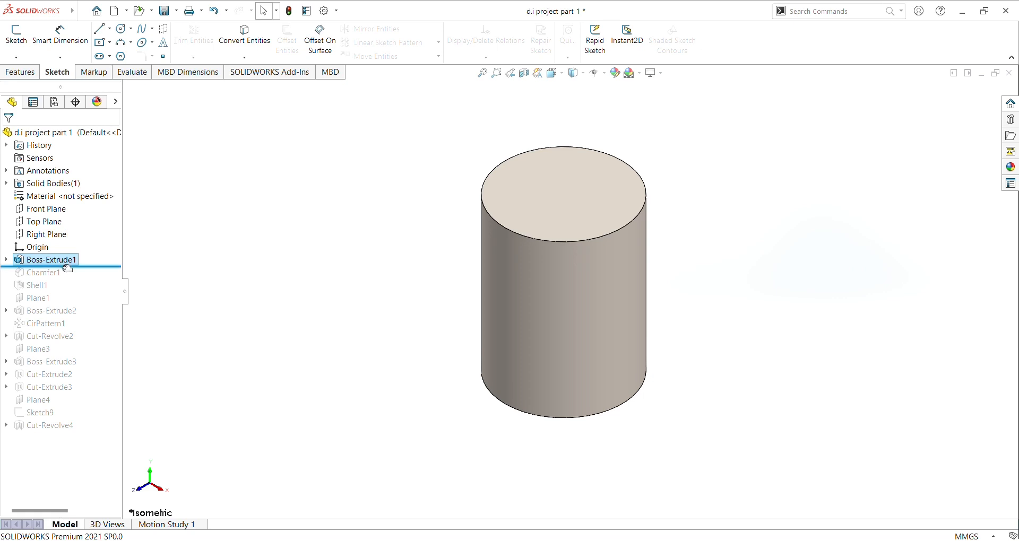
# - Roll the feature history forward past Chamfer1 and review the chamfer's edge and distance settings
pyautogui.moveTo(68, 268); pyautogui.dragTo(70, 286)
pyautogui.click(41, 272)
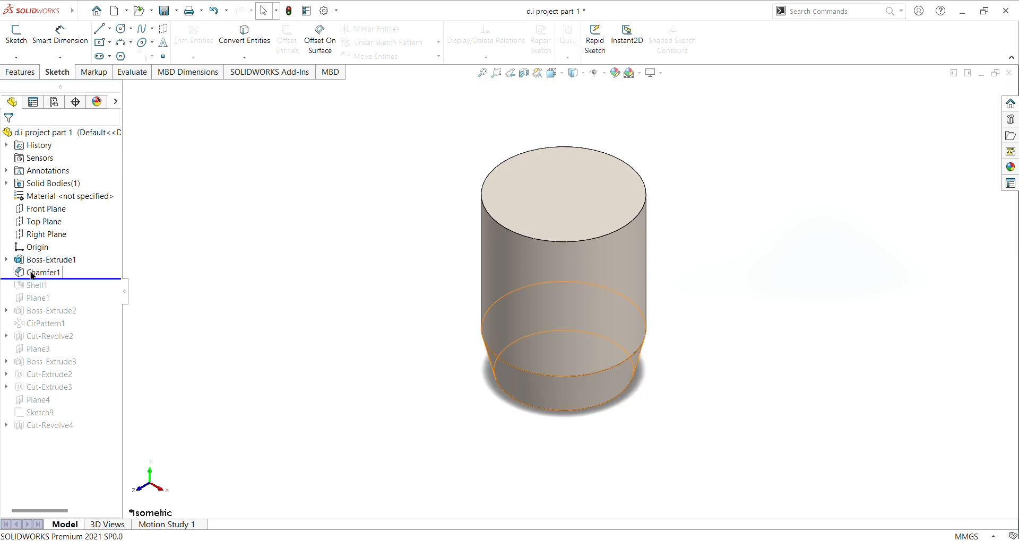
pyautogui.click(48, 244)
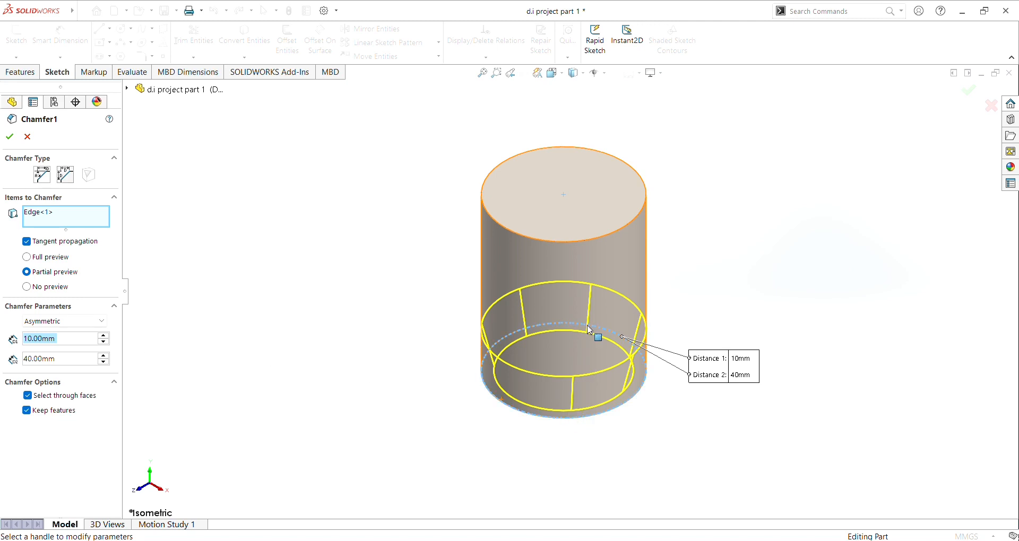
pyautogui.click(9, 136)
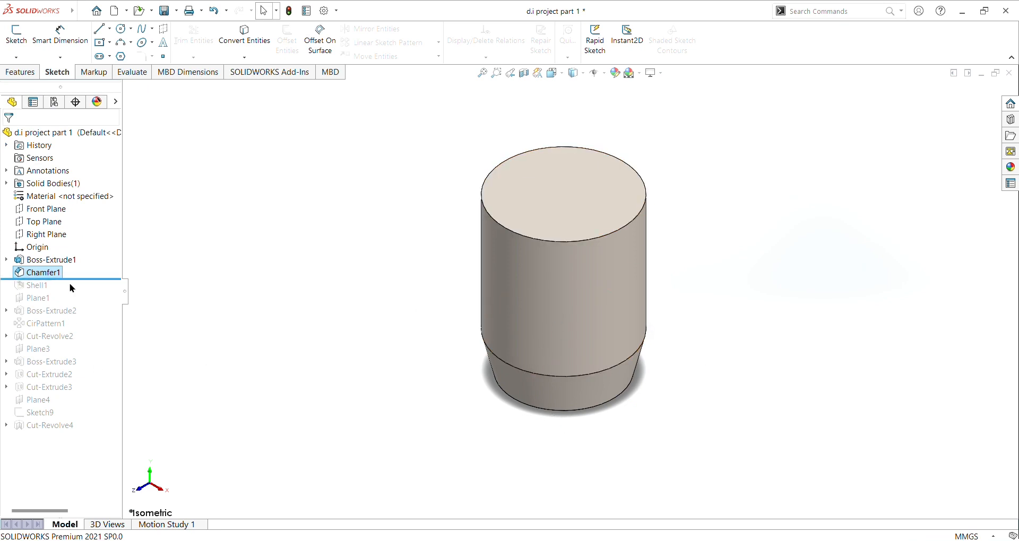
# - Roll the feature history forward past Shell1 and Plane1, examining the hollowed interior of the body
pyautogui.moveTo(74, 280); pyautogui.dragTo(74, 298)
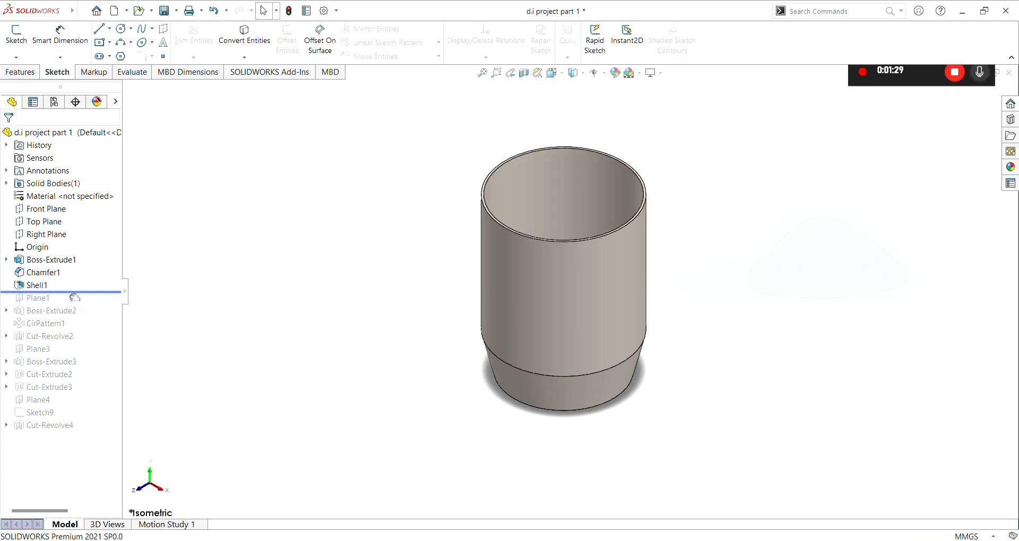
pyautogui.moveTo(439, 198); pyautogui.dragTo(246, 422, button='middle')
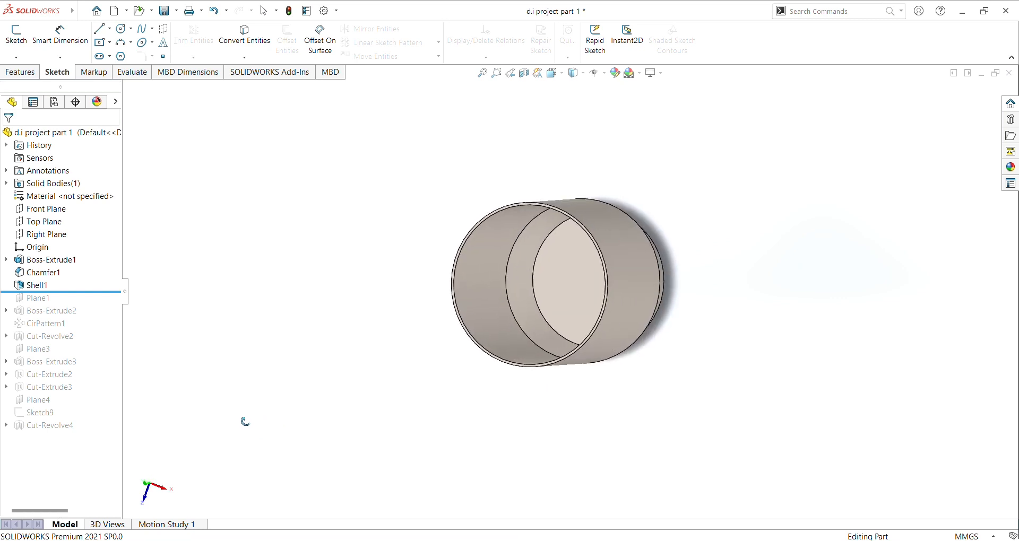
pyautogui.moveTo(57, 298); pyautogui.dragTo(57, 304)
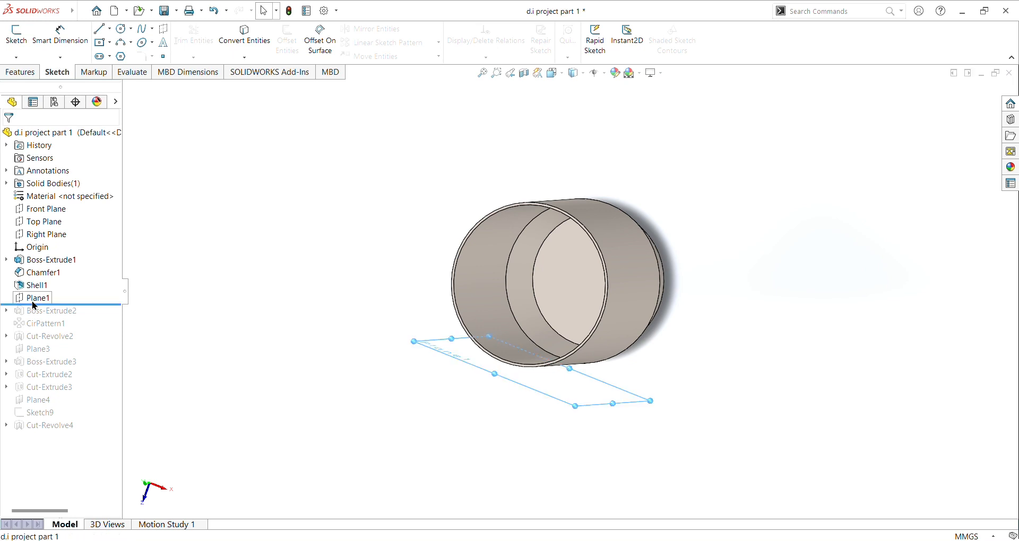
# - Review the definition of Plane1, including its reference plane and offset, from several viewing angles
pyautogui.click(64, 297)
pyautogui.moveTo(279, 324); pyautogui.dragTo(456, 241, button='middle')
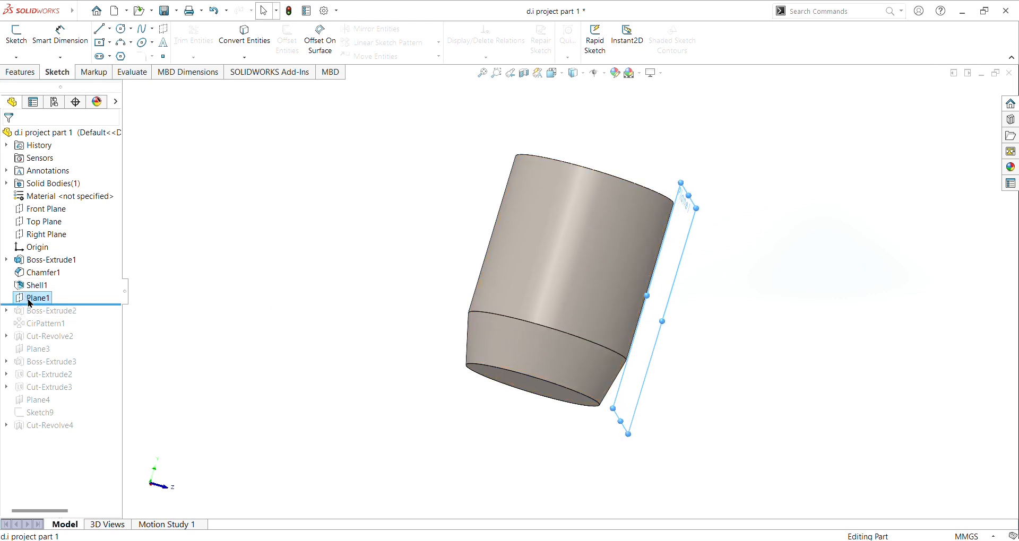
pyautogui.click(43, 272)
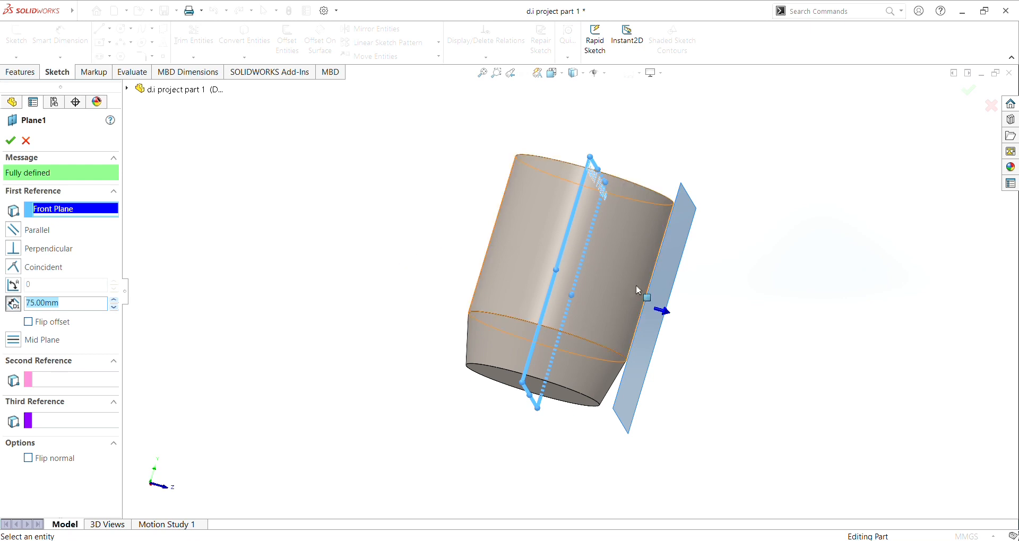
pyautogui.moveTo(400, 270); pyautogui.dragTo(209, 214, button='middle')
pyautogui.moveTo(283, 240); pyautogui.dragTo(365, 110, button='middle')
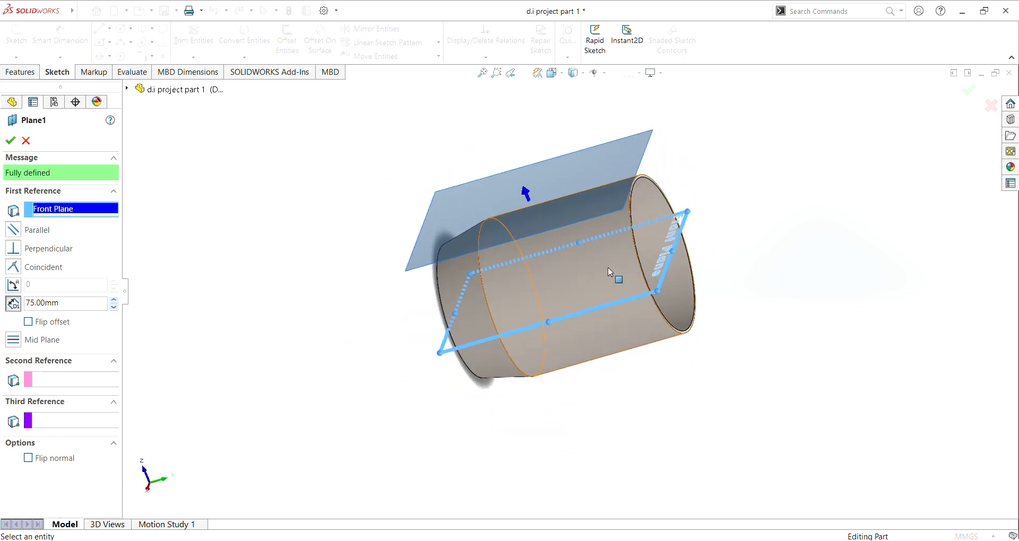
pyautogui.click(10, 140)
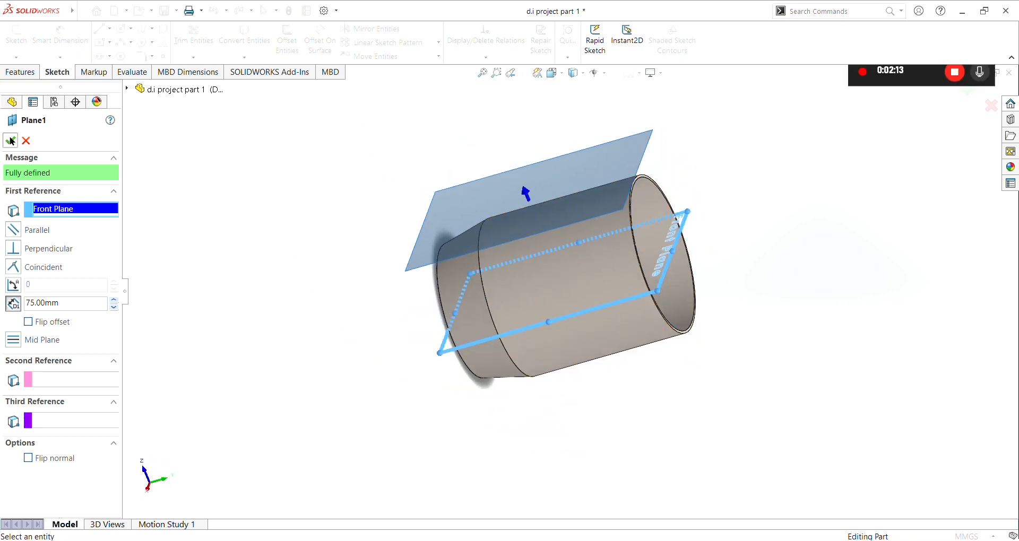
# - Roll the feature history forward past Boss-Extrude2 and review the extrusion settings of the thin outer rib
pyautogui.moveTo(53, 304); pyautogui.dragTo(51, 323)
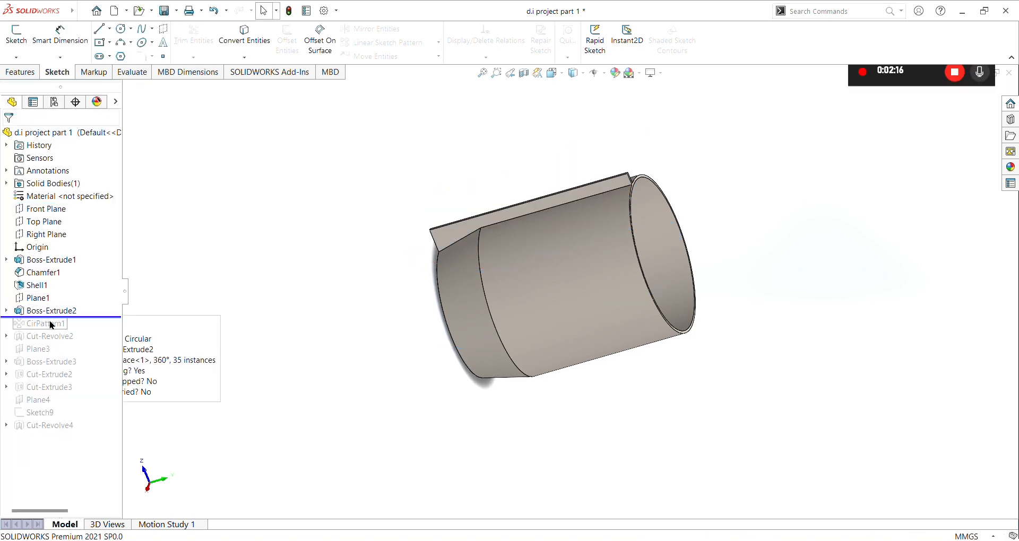
pyautogui.moveTo(273, 231); pyautogui.dragTo(283, 358, button='middle')
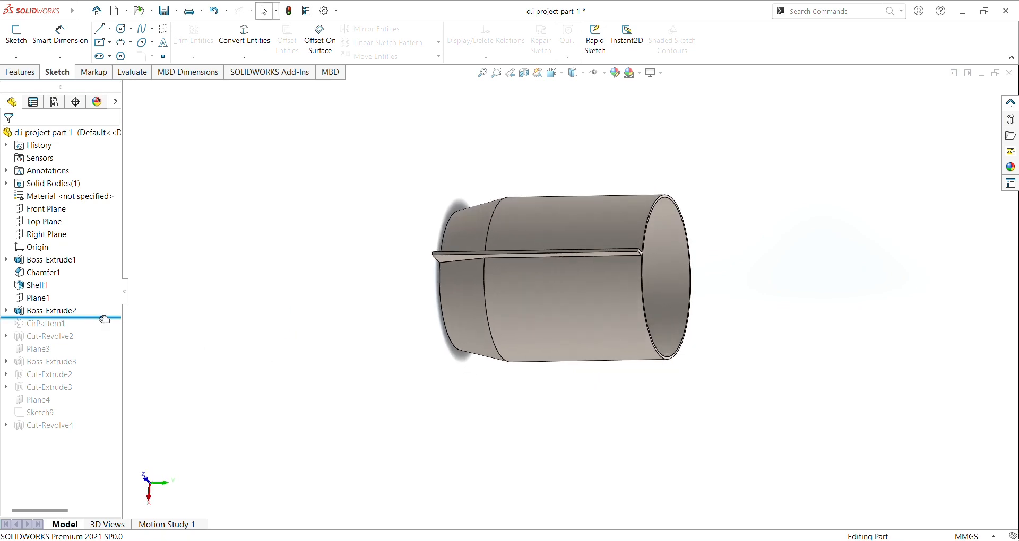
pyautogui.click(57, 310)
pyautogui.click(75, 284)
pyautogui.moveTo(320, 314); pyautogui.dragTo(333, 215, button='middle')
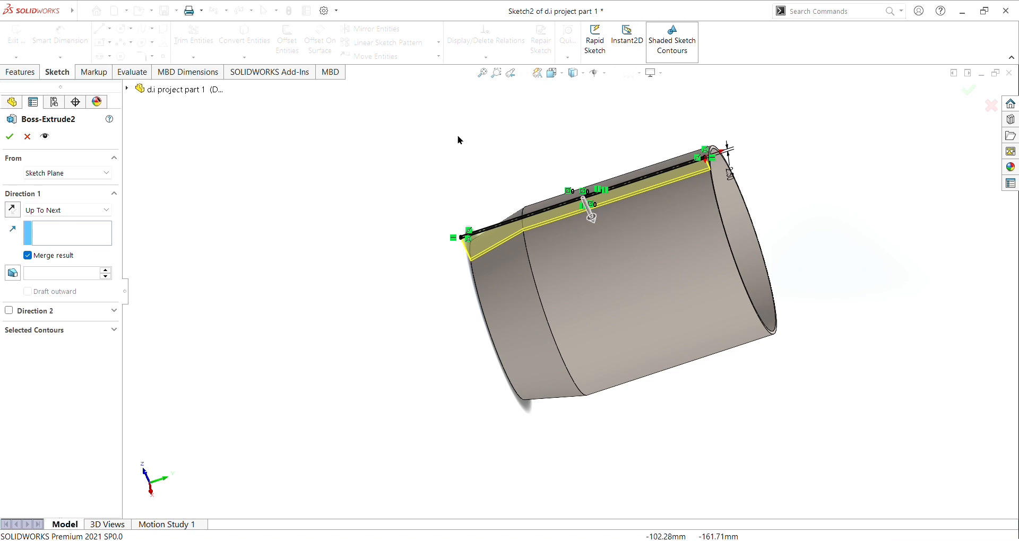
pyautogui.moveTo(377, 232); pyautogui.dragTo(414, 204, button='middle')
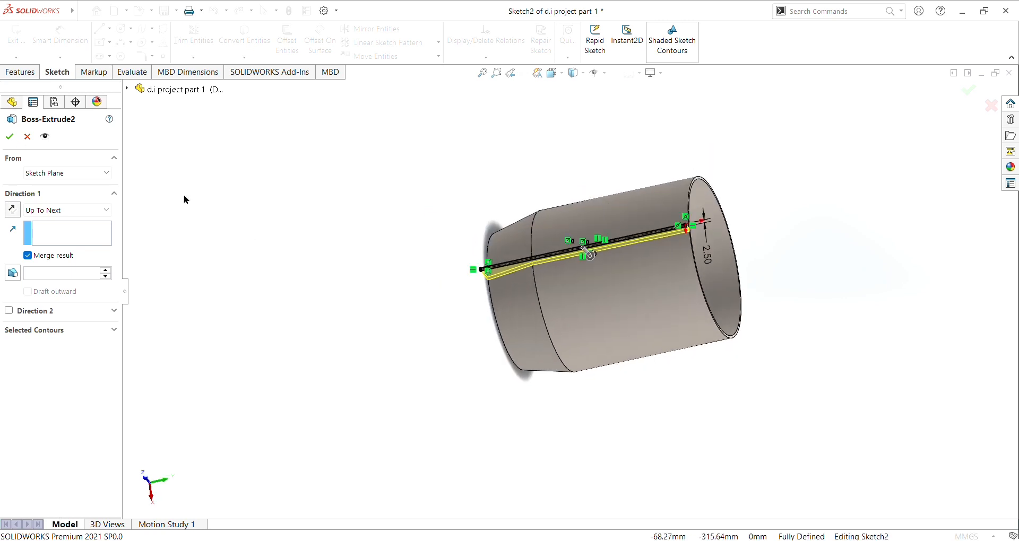
pyautogui.click(17, 137)
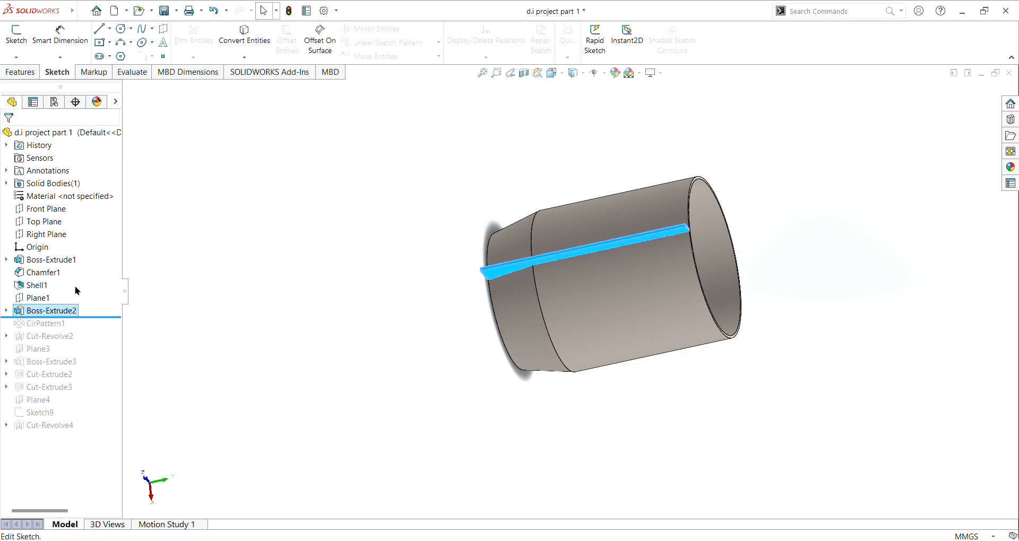
# - Examine the rib's narrow rectangular profile, centerline and width dimension in the sketch of Boss-Extrude2, and return to the finished feature
pyautogui.click(78, 280)
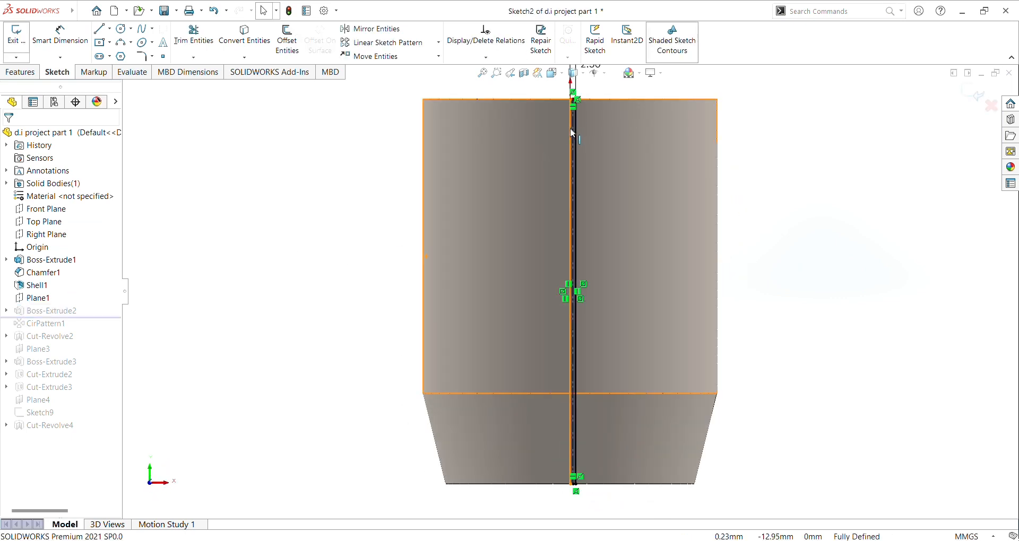
pyautogui.hotkey('ctrl', 'shift', 'z')
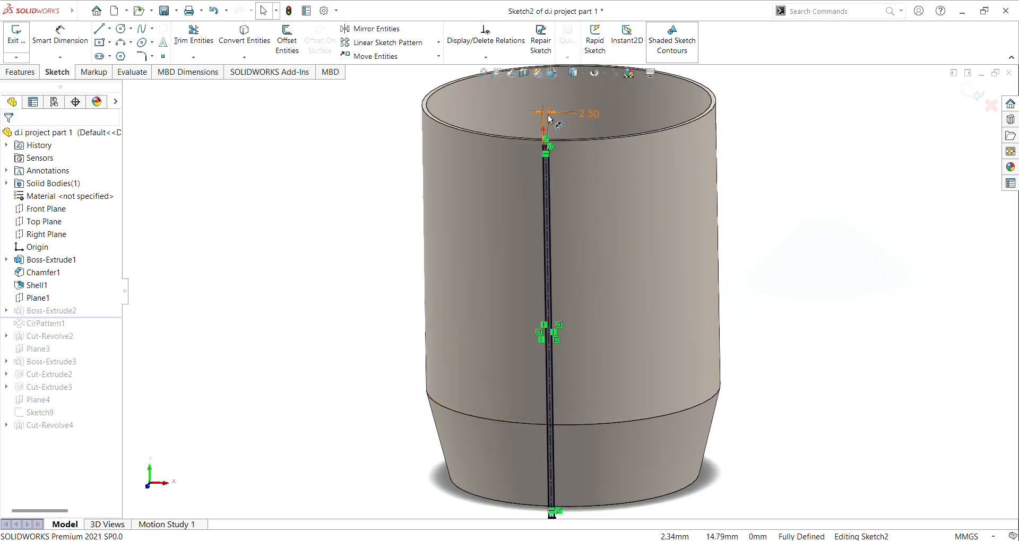
pyautogui.moveTo(828, 208)
pyautogui.mouseDown(button='middle')
pyautogui.moveTo(840, 166)
pyautogui.moveTo(846, 191)
pyautogui.mouseUp(button='middle')
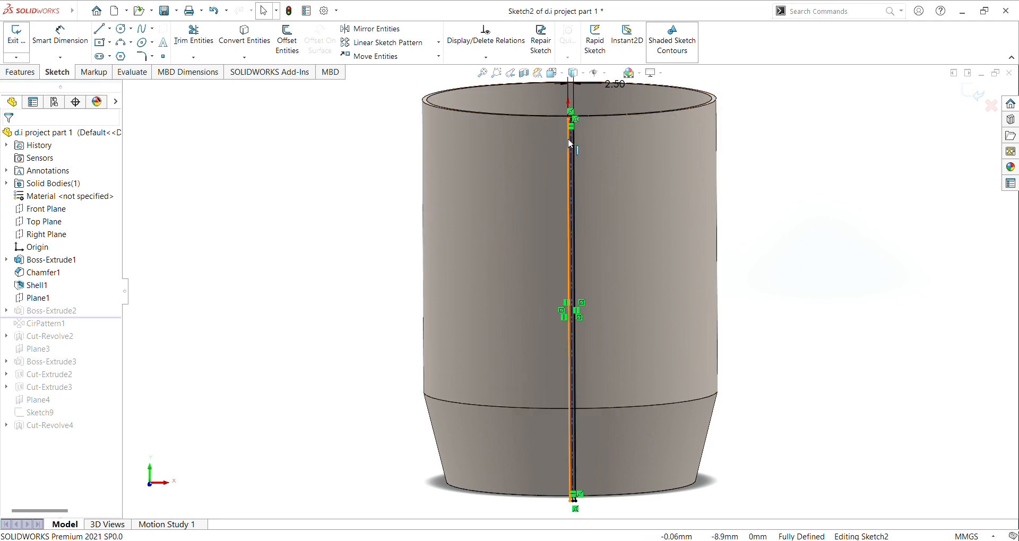
pyautogui.scroll(-10, 577, 137)
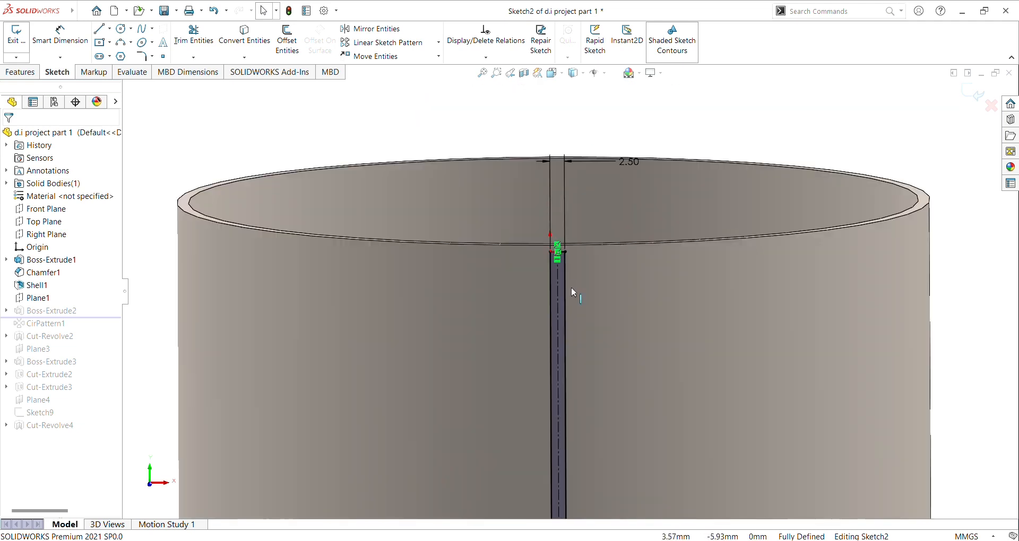
pyautogui.scroll(5, 532, 192)
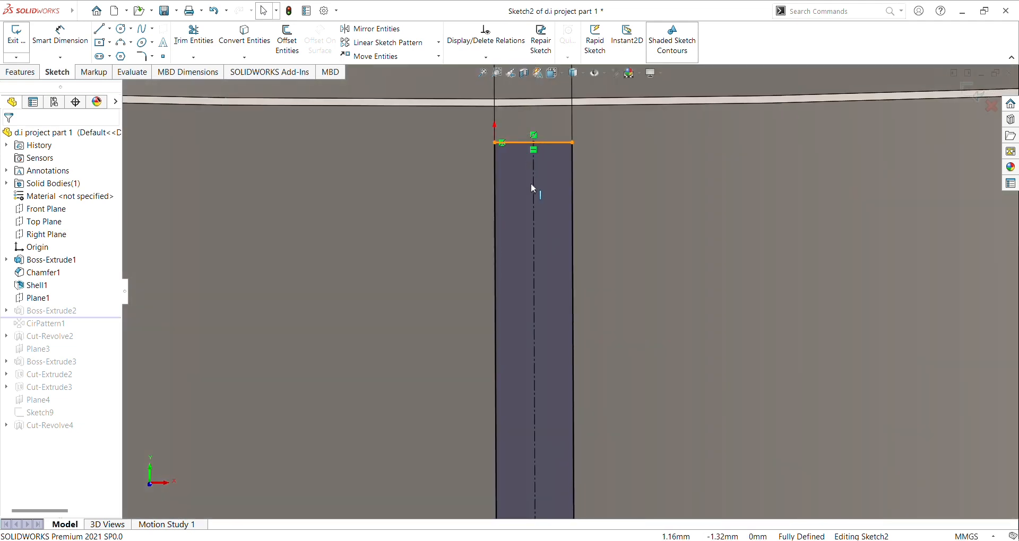
pyautogui.scroll(10, 581, 307)
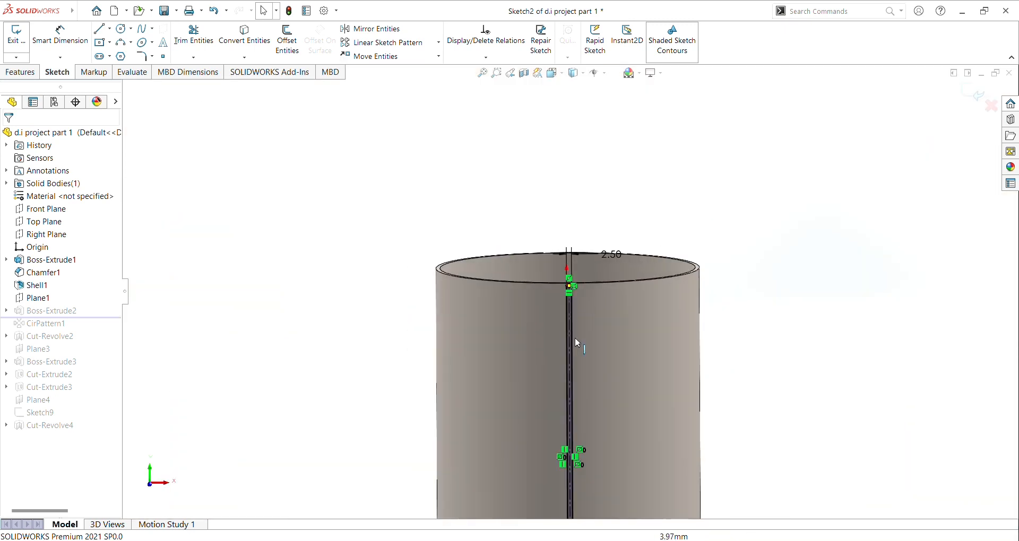
pyautogui.scroll(-6, 577, 342)
pyautogui.scroll(-3, 577, 343)
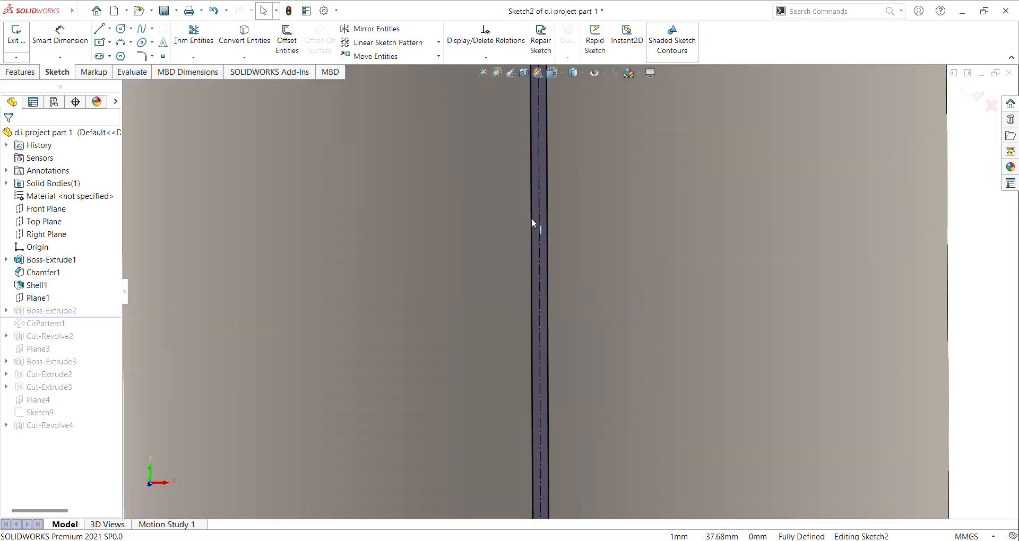
pyautogui.scroll(6, 581, 136)
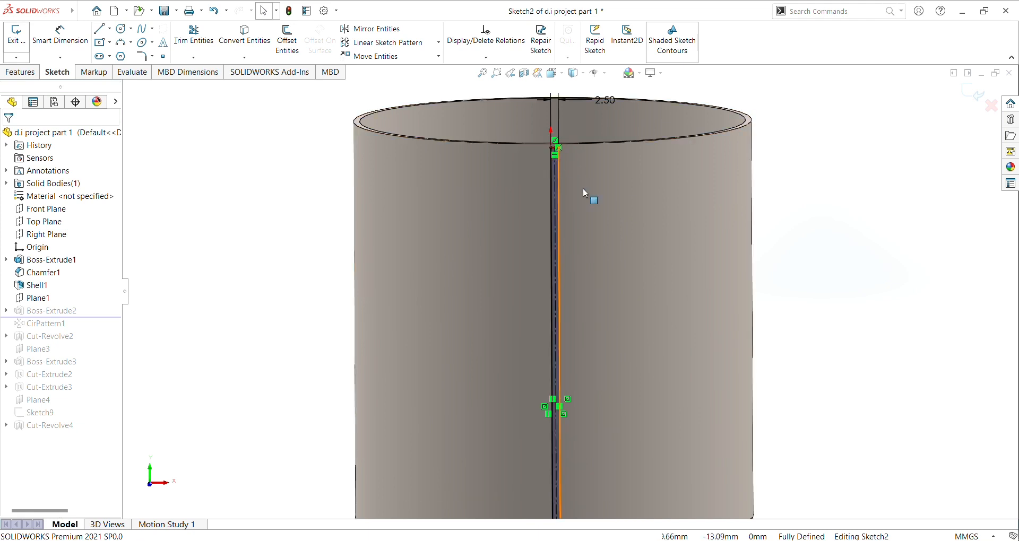
pyautogui.scroll(2, 510, 275)
pyautogui.scroll(2, 531, 281)
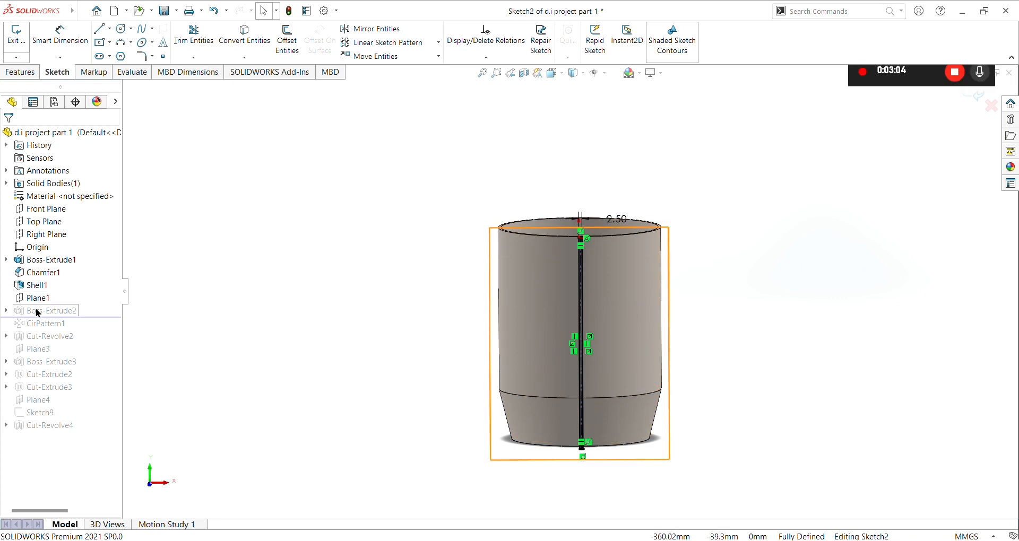
pyautogui.click(214, 11)
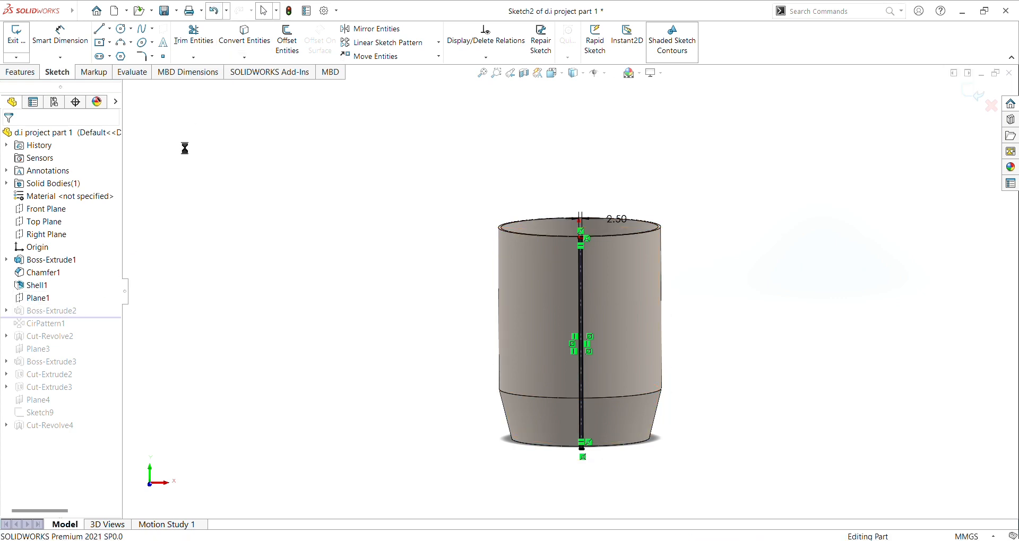
# - Review the Up To Next extrusion settings of Boss-Extrude2 and inspect the rib preview against the body from several viewing angles
pyautogui.click(61, 314)
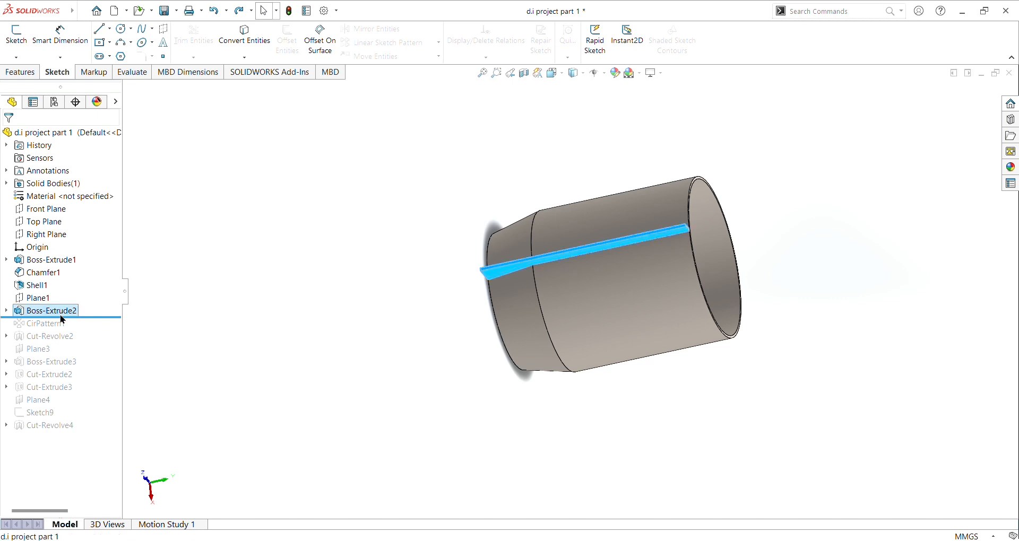
pyautogui.click(65, 280)
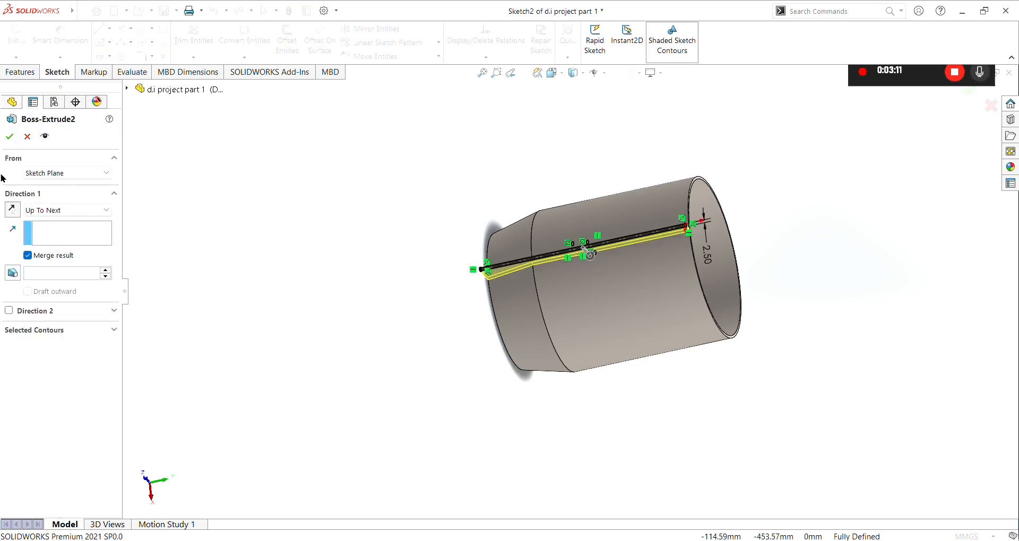
pyautogui.moveTo(383, 250)
pyautogui.mouseDown(button='middle')
pyautogui.moveTo(398, 256)
pyautogui.moveTo(530, 223)
pyautogui.moveTo(555, 227)
pyautogui.mouseUp(button='middle')
pyautogui.moveTo(375, 207); pyautogui.dragTo(393, 187, button='middle')
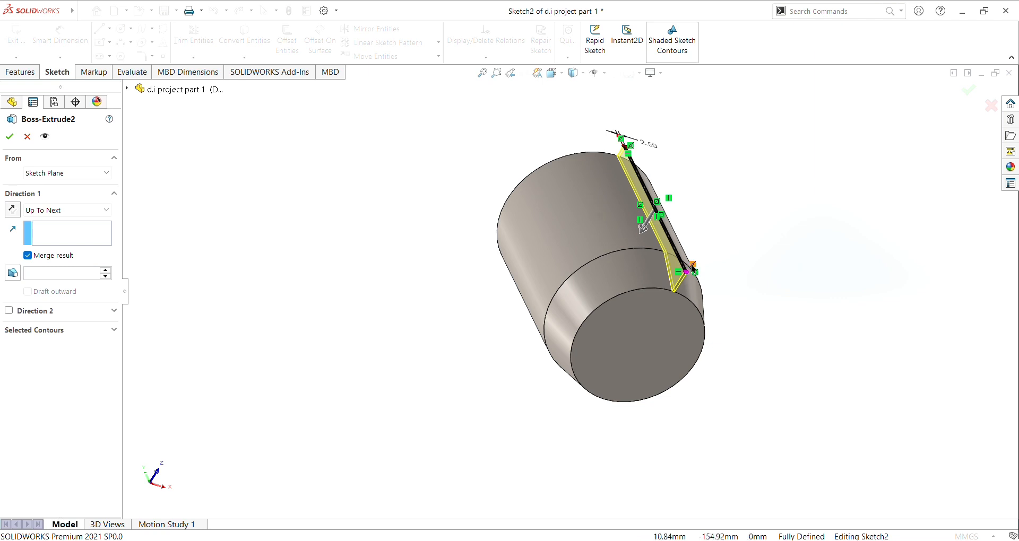
pyautogui.moveTo(332, 230)
pyautogui.mouseDown(button='middle')
pyautogui.moveTo(133, 241)
pyautogui.moveTo(22, 221)
pyautogui.mouseUp(button='middle')
pyautogui.moveTo(367, 225); pyautogui.dragTo(626, 263, button='middle')
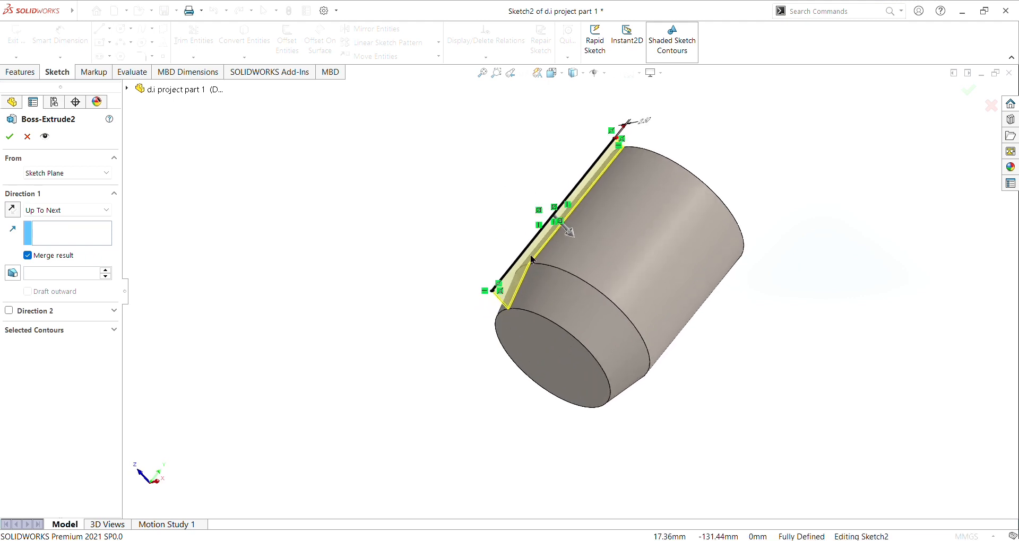
pyautogui.moveTo(881, 252)
pyautogui.mouseDown(button='middle')
pyautogui.moveTo(828, 314)
pyautogui.moveTo(823, 378)
pyautogui.moveTo(807, 398)
pyautogui.moveTo(862, 382)
pyautogui.moveTo(859, 342)
pyautogui.mouseUp(button='middle')
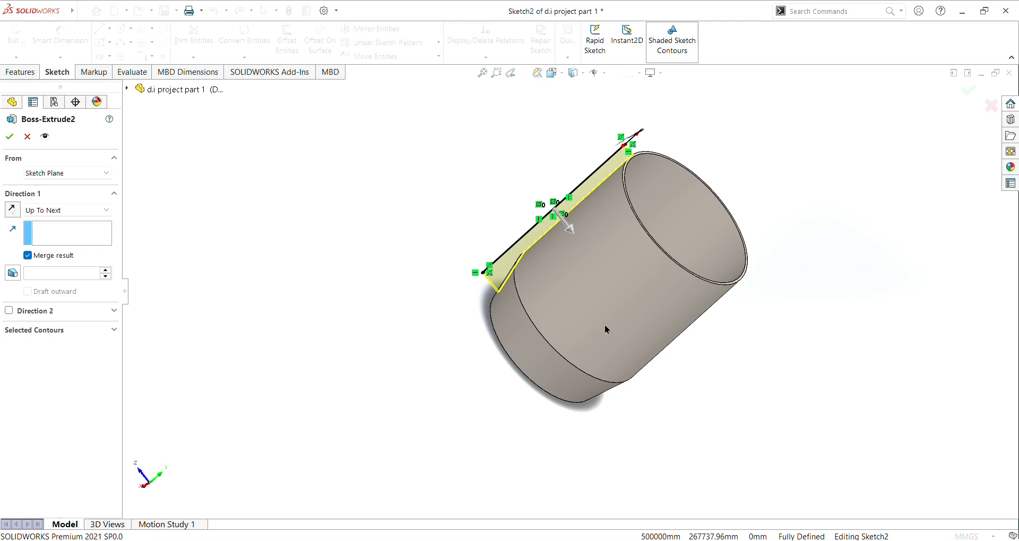
pyautogui.moveTo(374, 329); pyautogui.dragTo(536, 268, button='middle')
pyautogui.moveTo(727, 281)
pyautogui.mouseDown(button='middle')
pyautogui.moveTo(791, 275)
pyautogui.moveTo(826, 234)
pyautogui.moveTo(733, 297)
pyautogui.moveTo(690, 377)
pyautogui.mouseUp(button='middle')
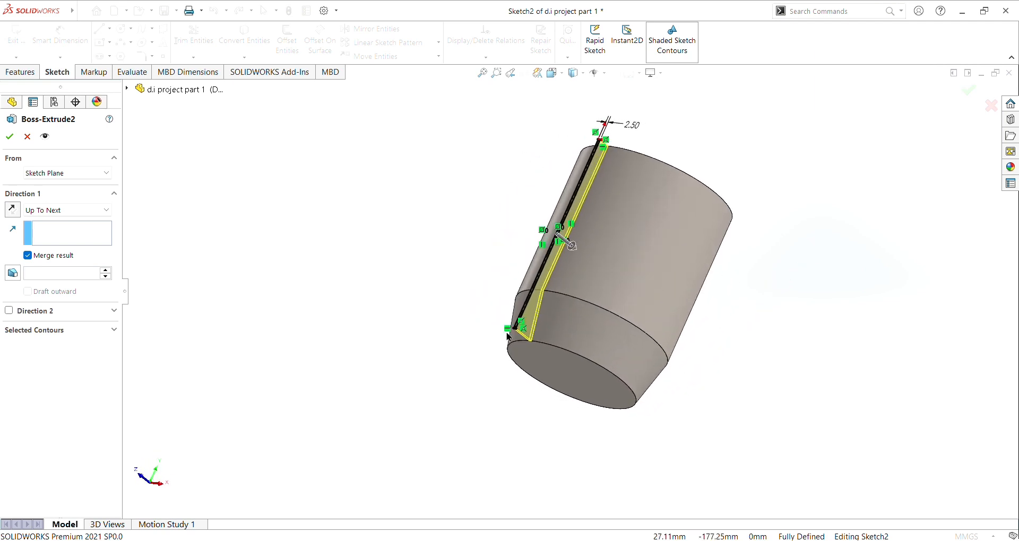
pyautogui.click(9, 137)
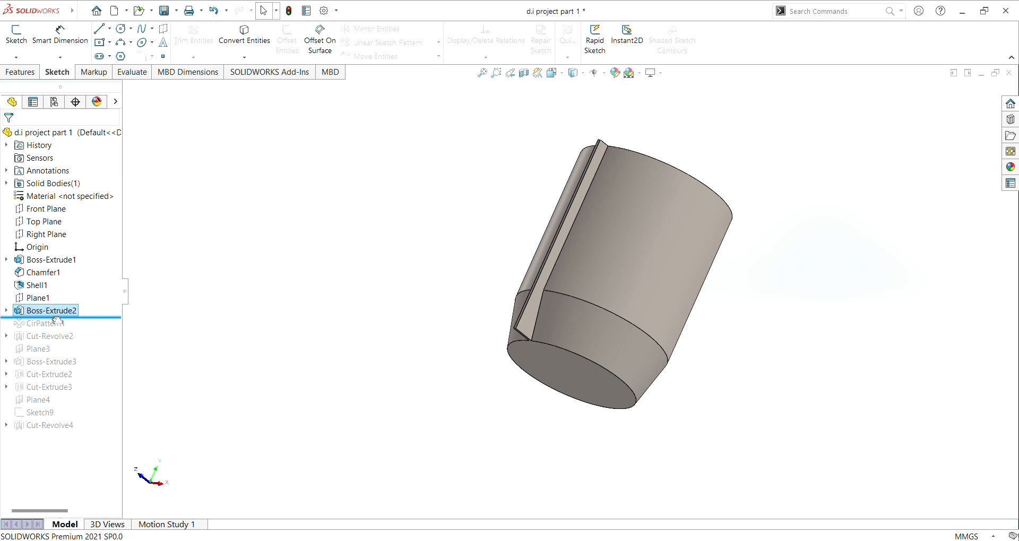
# - Roll the feature history forward past CirPattern1 and review the rib's circular pattern, including its axis face, equal spacing and instance count
pyautogui.moveTo(57, 320); pyautogui.dragTo(59, 331)
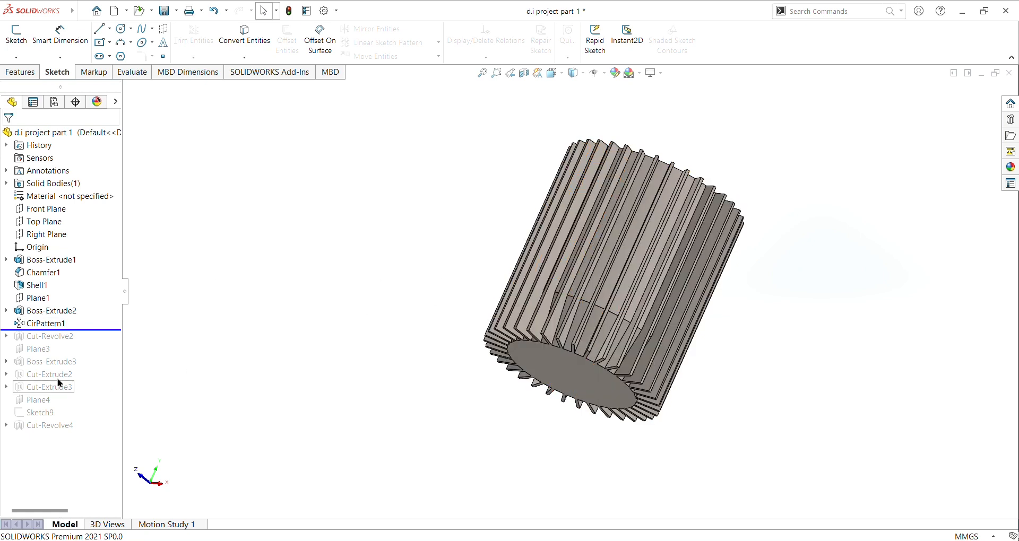
pyautogui.moveTo(448, 301); pyautogui.dragTo(383, 352, button='middle')
pyautogui.click(45, 323)
pyautogui.click(25, 290)
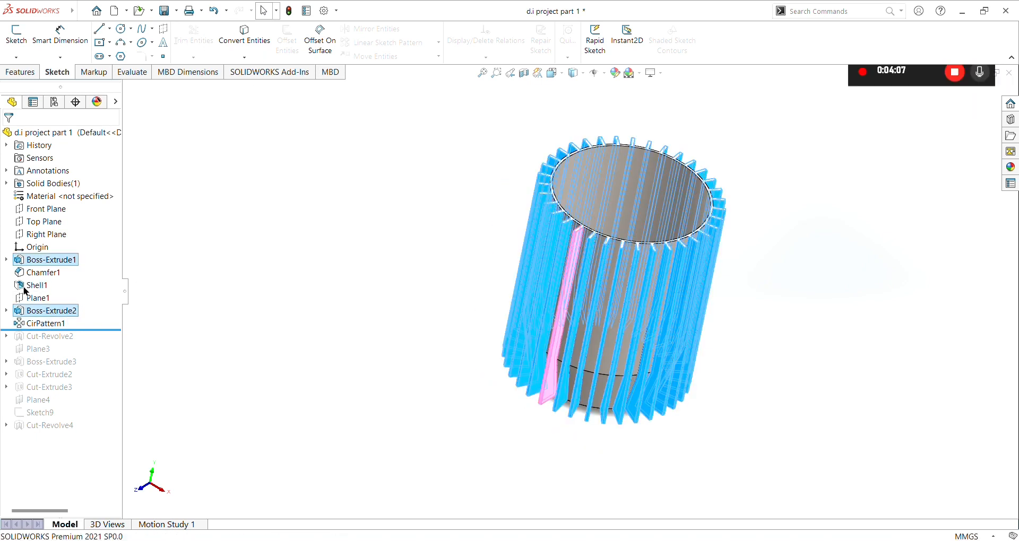
pyautogui.moveTo(359, 202); pyautogui.dragTo(369, 132, button='middle')
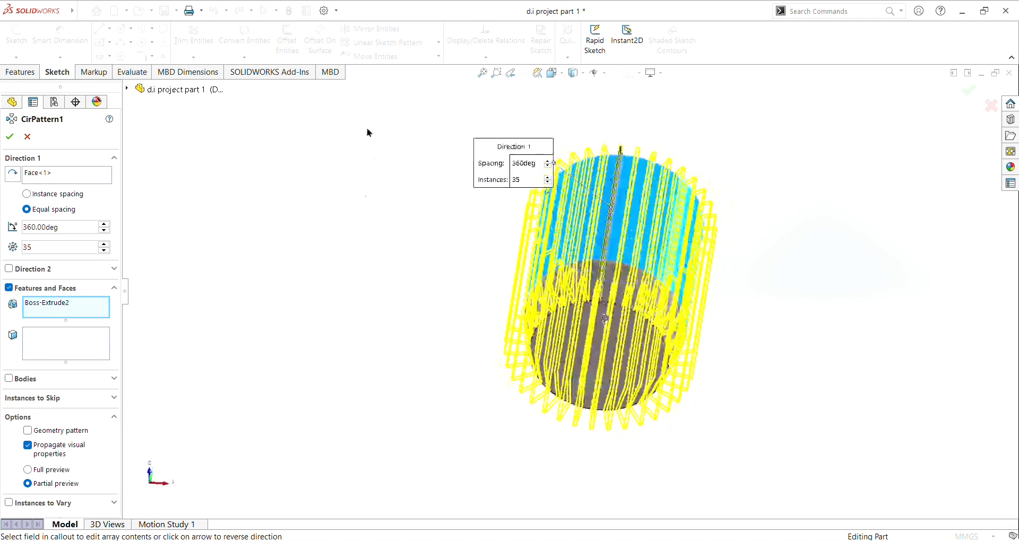
pyautogui.moveTo(355, 296); pyautogui.dragTo(688, 242, button='middle')
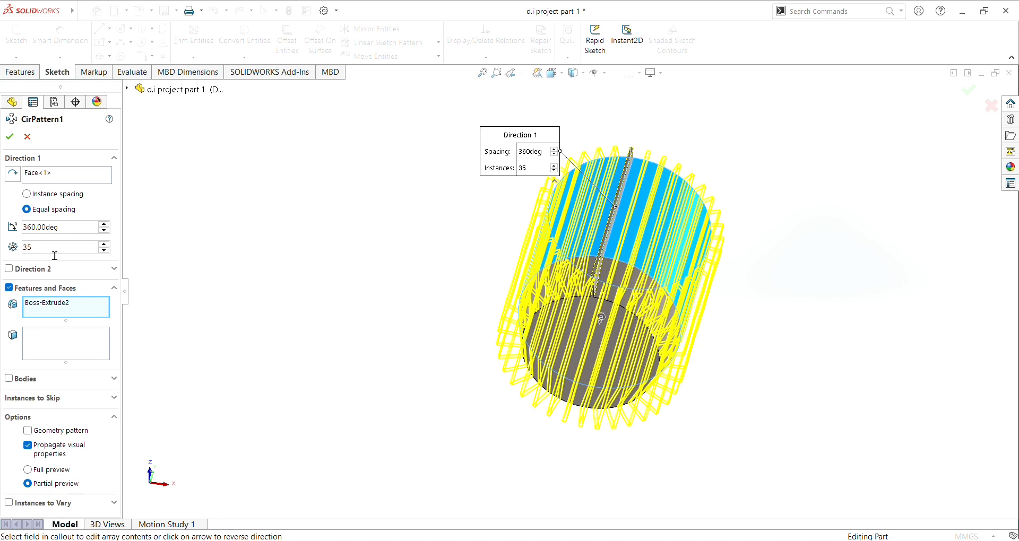
pyautogui.moveTo(316, 306); pyautogui.dragTo(309, 350, button='middle')
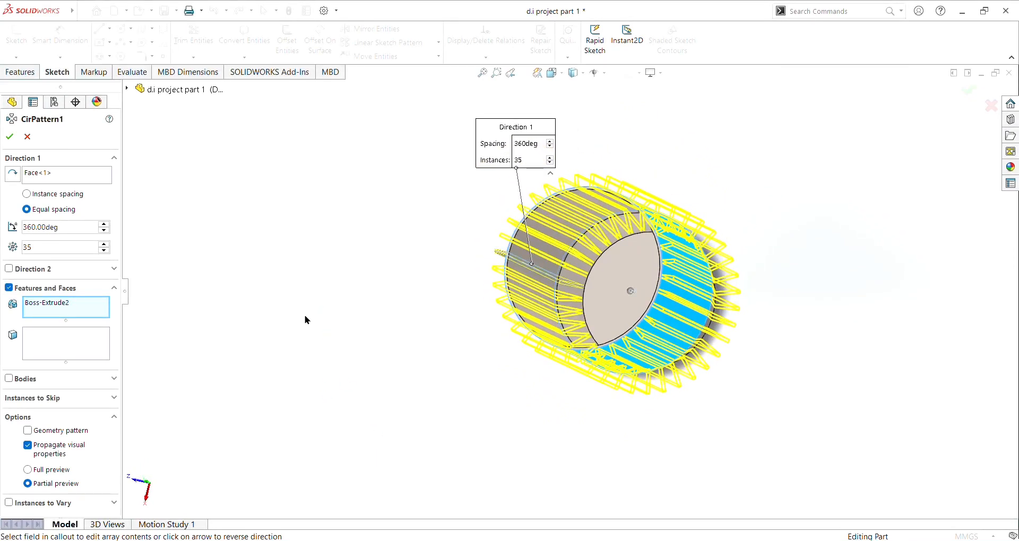
pyautogui.moveTo(286, 215); pyautogui.dragTo(336, 250, button='middle')
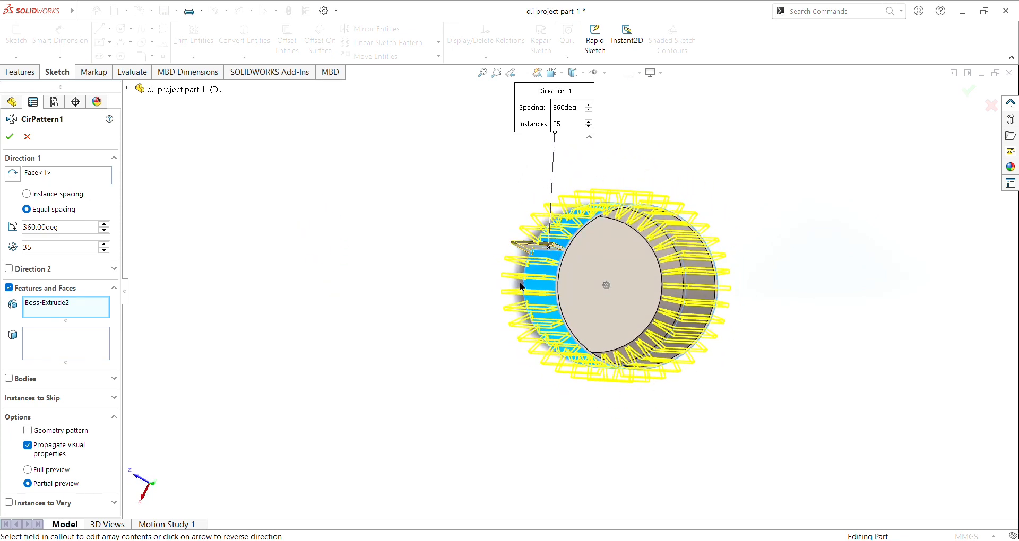
pyautogui.moveTo(400, 266); pyautogui.dragTo(384, 282, button='middle')
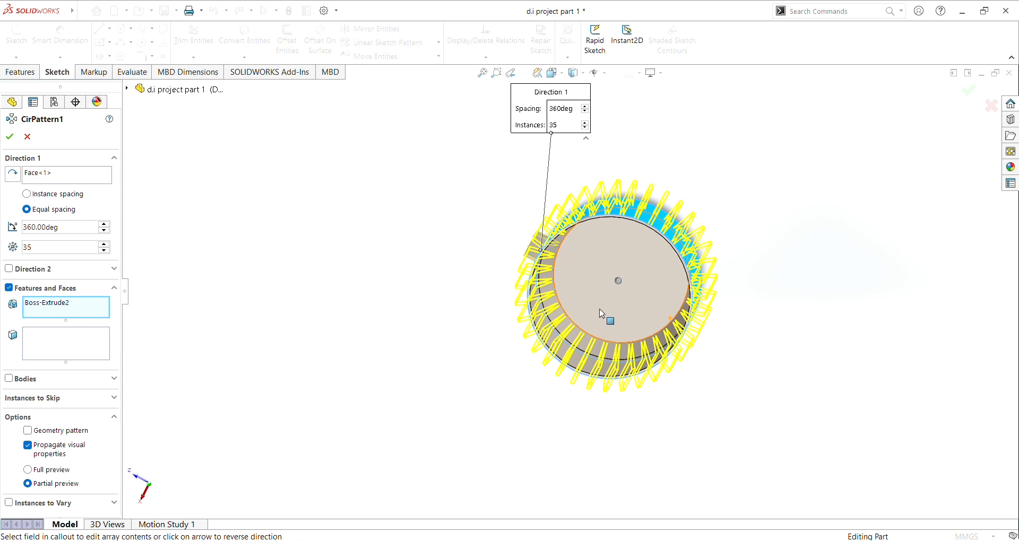
pyautogui.click(10, 136)
# - Roll the feature history forward past Cut-Revolve2 and check the revolved cut's axis and angle, leaving its settings without changes
pyautogui.moveTo(45, 332); pyautogui.dragTo(45, 343)
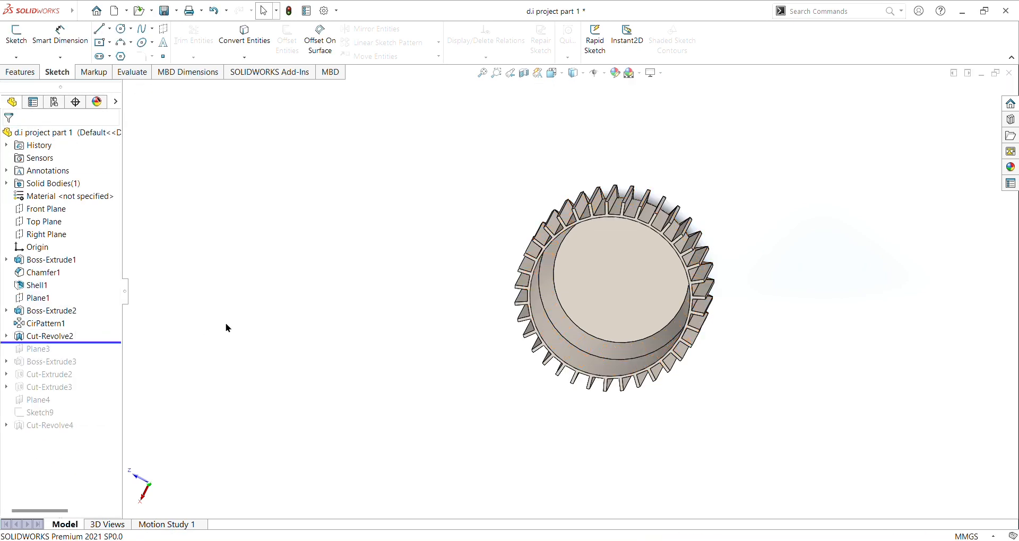
pyautogui.click(41, 336)
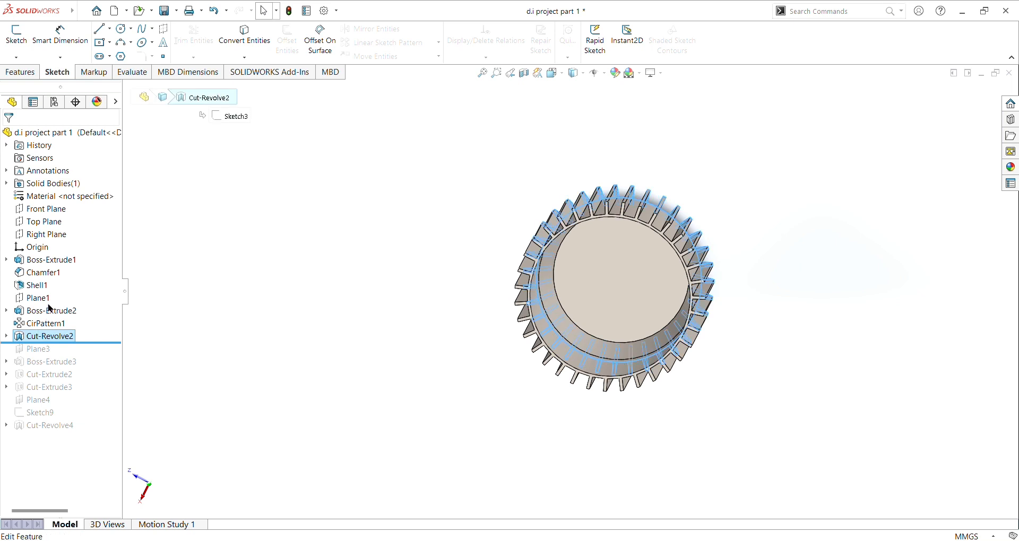
pyautogui.click(50, 308)
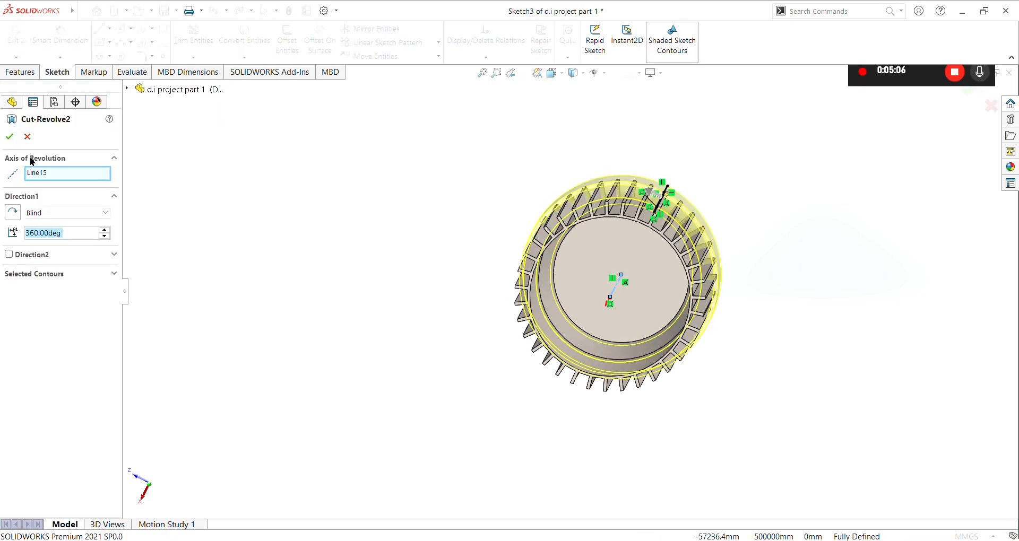
pyautogui.click(28, 137)
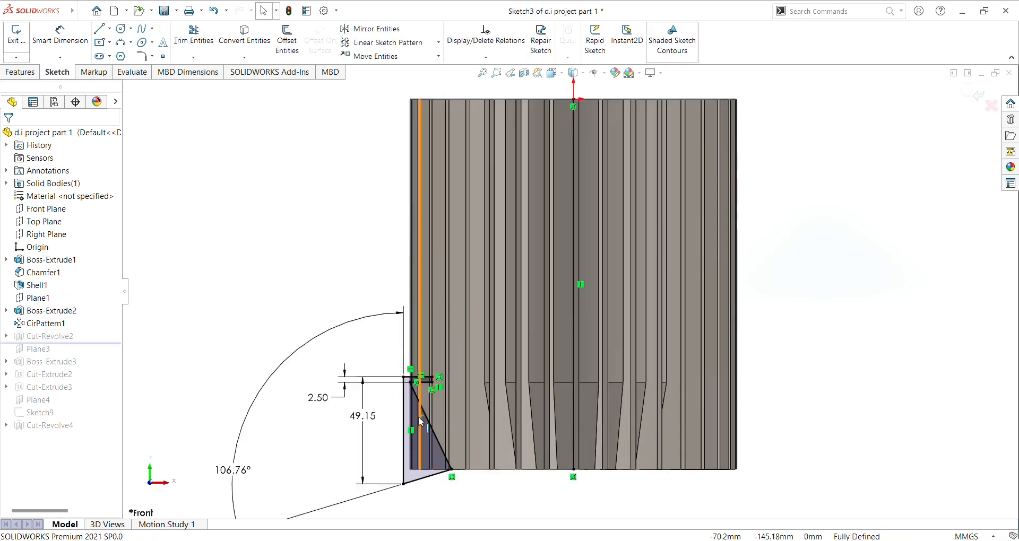
# - Examine the sketch of Cut-Revolve2, including its closed profile, height, groove width and angle dimensions, and return to the finished feature
pyautogui.scroll(1, 307, 432)
pyautogui.scroll(-2, 311, 438)
pyautogui.scroll(-2, 849, 296)
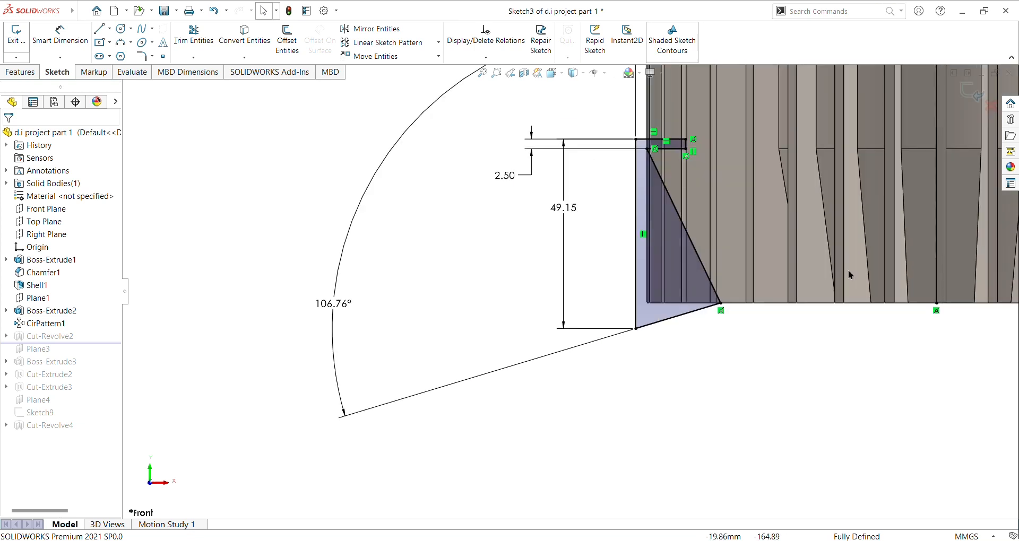
pyautogui.scroll(3, 804, 185)
pyautogui.scroll(-2, 690, 199)
pyautogui.scroll(-3, 424, 265)
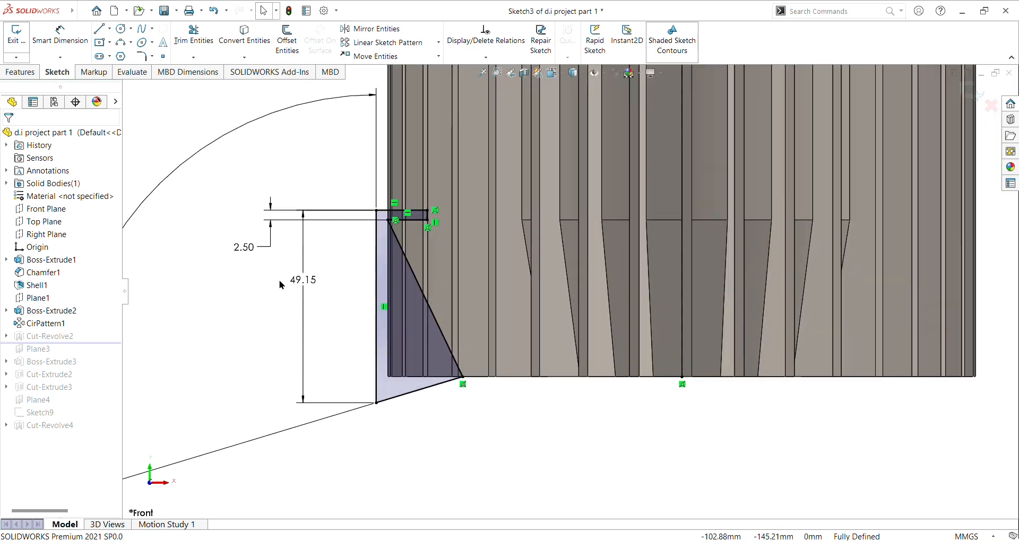
pyautogui.scroll(1, 408, 275)
pyautogui.scroll(1, 565, 295)
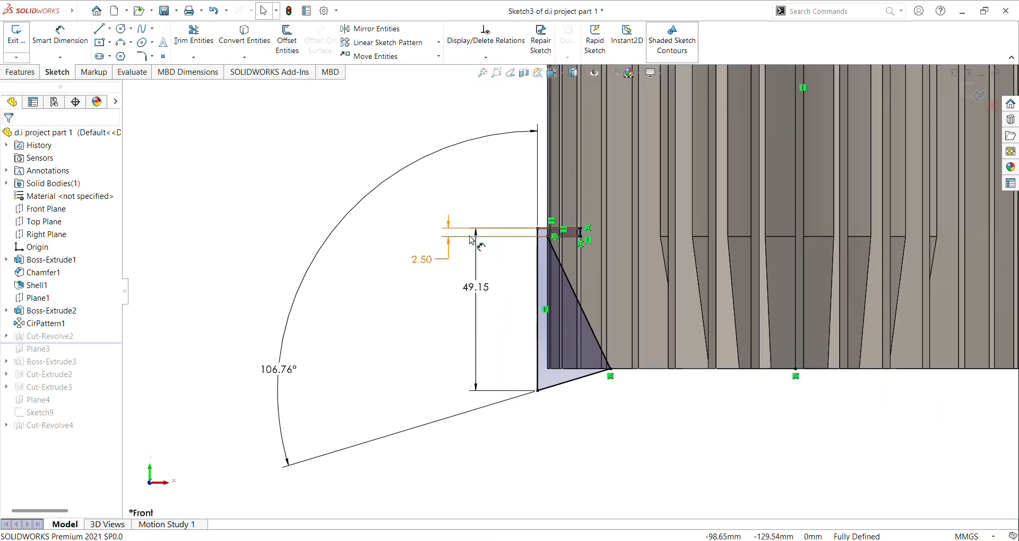
pyautogui.scroll(1, 474, 250)
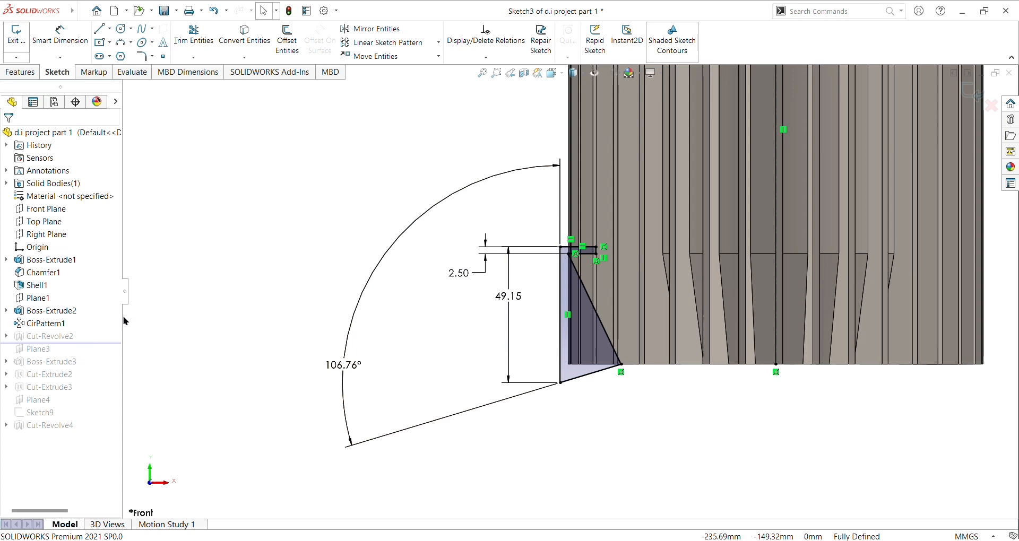
pyautogui.click(214, 11)
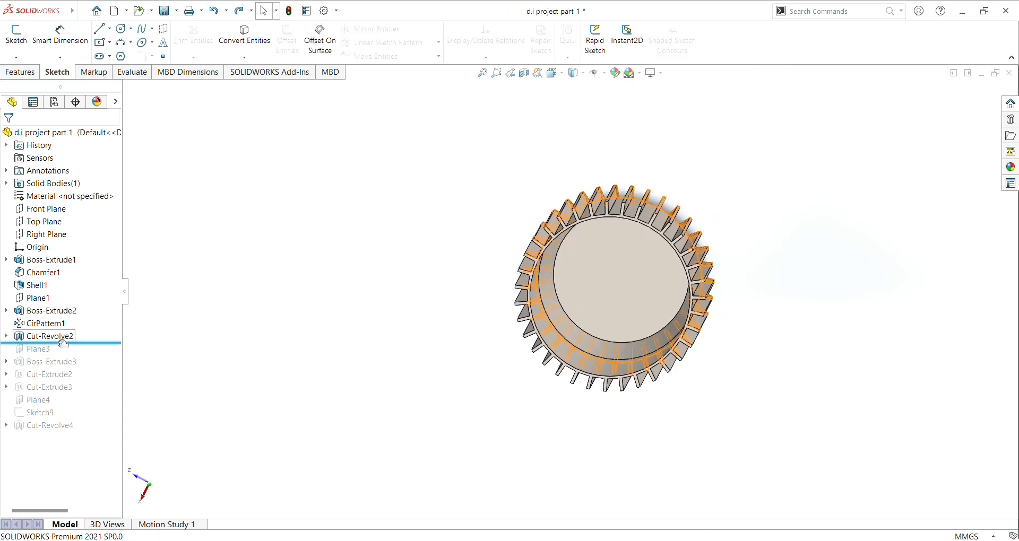
# - Roll the feature history to the end to view the complete part, and roll it back to just after Cut-Revolve2
pyautogui.moveTo(56, 343); pyautogui.dragTo(46, 465)
pyautogui.moveTo(432, 341); pyautogui.dragTo(664, 318, button='middle')
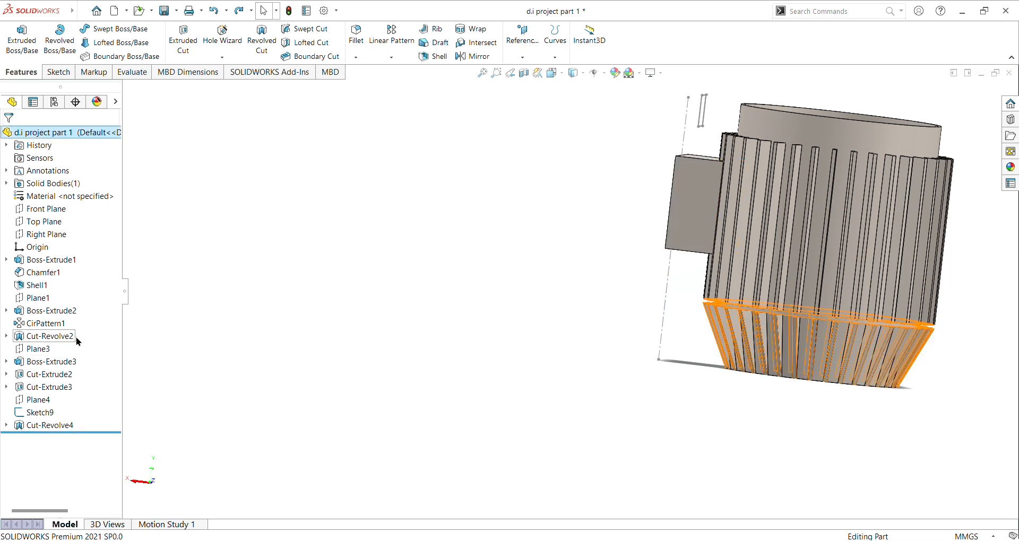
pyautogui.moveTo(59, 434); pyautogui.dragTo(61, 343)
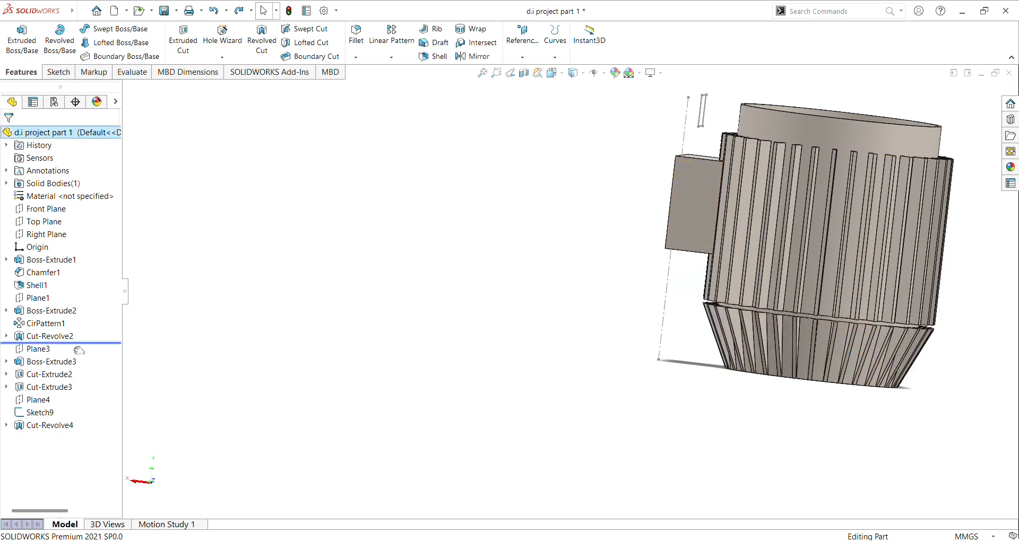
pyautogui.moveTo(529, 214); pyautogui.dragTo(557, 262, button='middle')
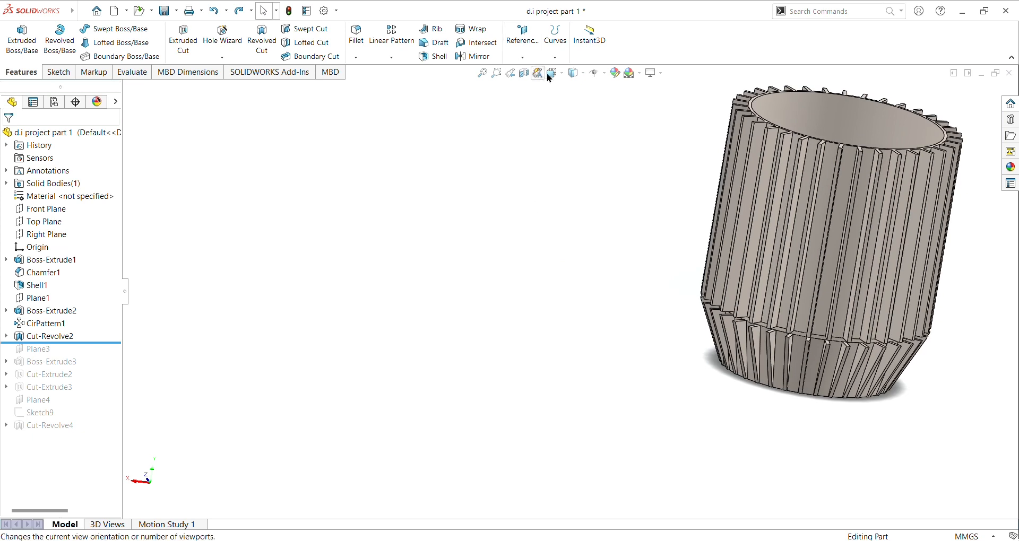
# - Reopen the sketch of Cut-Revolve2, inspect how its profile meets the lower rib ends, and leave the sketch
pyautogui.click(69, 336)
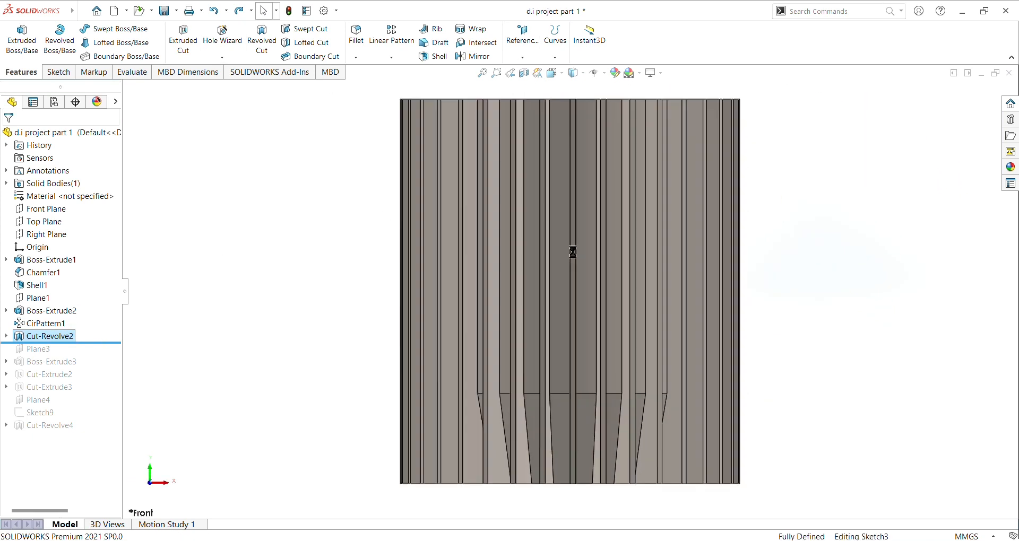
pyautogui.scroll(-4, 635, 383)
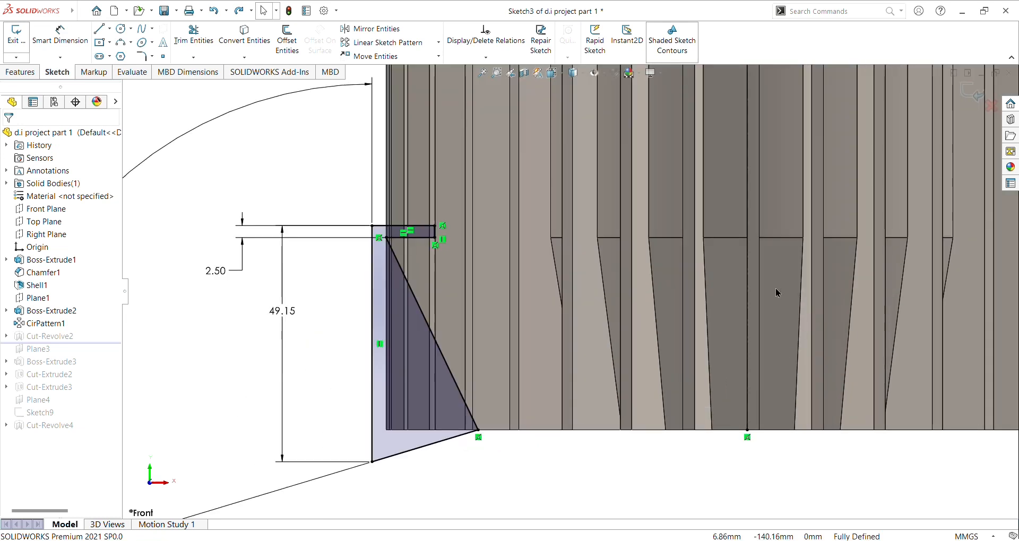
pyautogui.scroll(1, 569, 288)
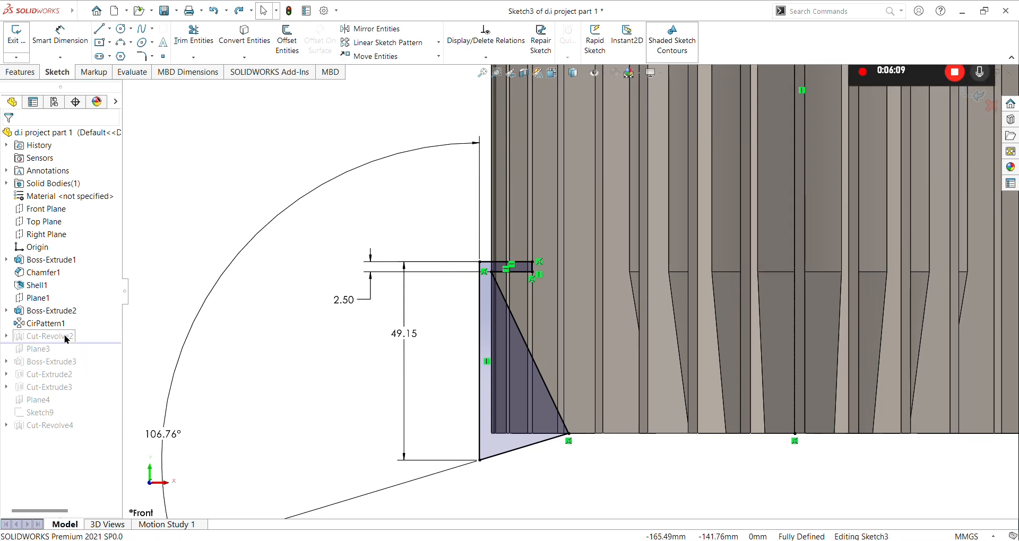
pyautogui.click(213, 10)
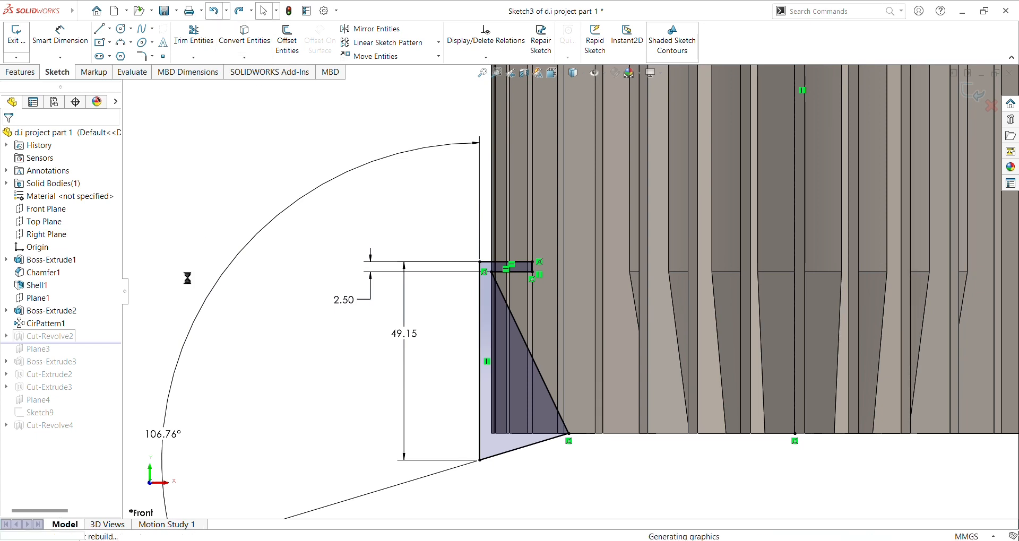
# - Review the revolved cut's axis and preview in Cut-Revolve2, and inspect the groove and tapered lower rib ends up close
pyautogui.click(78, 334)
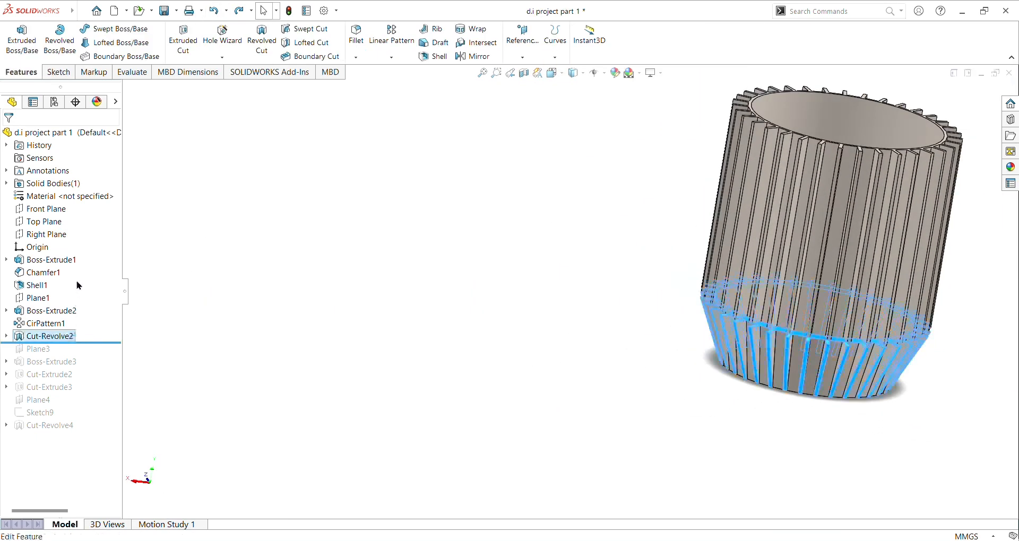
pyautogui.moveTo(353, 281)
pyautogui.mouseDown(button='middle')
pyautogui.moveTo(426, 281)
pyautogui.moveTo(266, 276)
pyautogui.moveTo(196, 247)
pyautogui.moveTo(118, 295)
pyautogui.moveTo(159, 278)
pyautogui.mouseUp(button='middle')
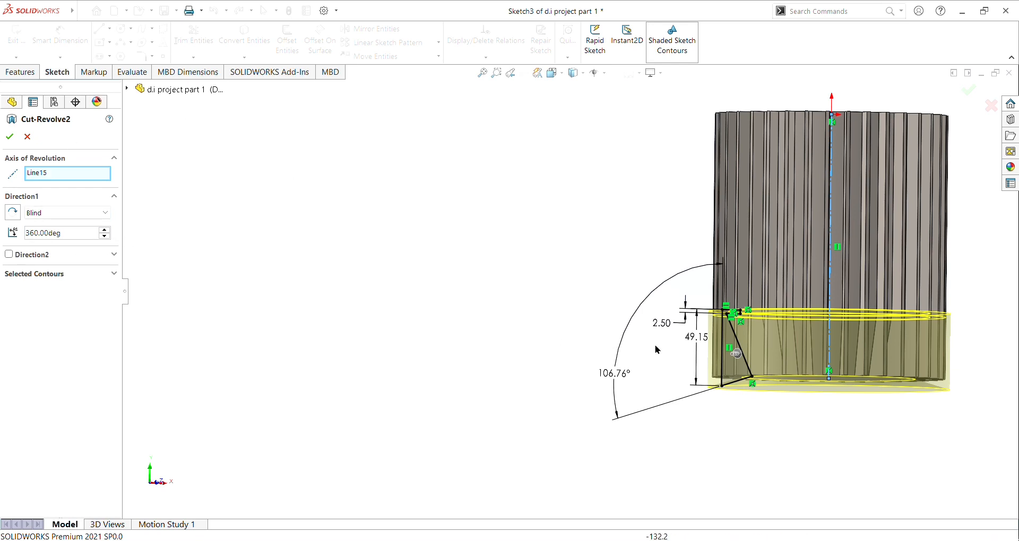
pyautogui.moveTo(555, 373); pyautogui.dragTo(562, 72, button='middle')
pyautogui.moveTo(615, 441); pyautogui.dragTo(735, 98, button='middle')
pyautogui.moveTo(425, 294)
pyautogui.mouseDown(button='middle')
pyautogui.moveTo(628, 241)
pyautogui.moveTo(664, 146)
pyautogui.moveTo(623, 212)
pyautogui.moveTo(602, 446)
pyautogui.moveTo(528, 407)
pyautogui.moveTo(509, 227)
pyautogui.moveTo(467, 191)
pyautogui.mouseUp(button='middle')
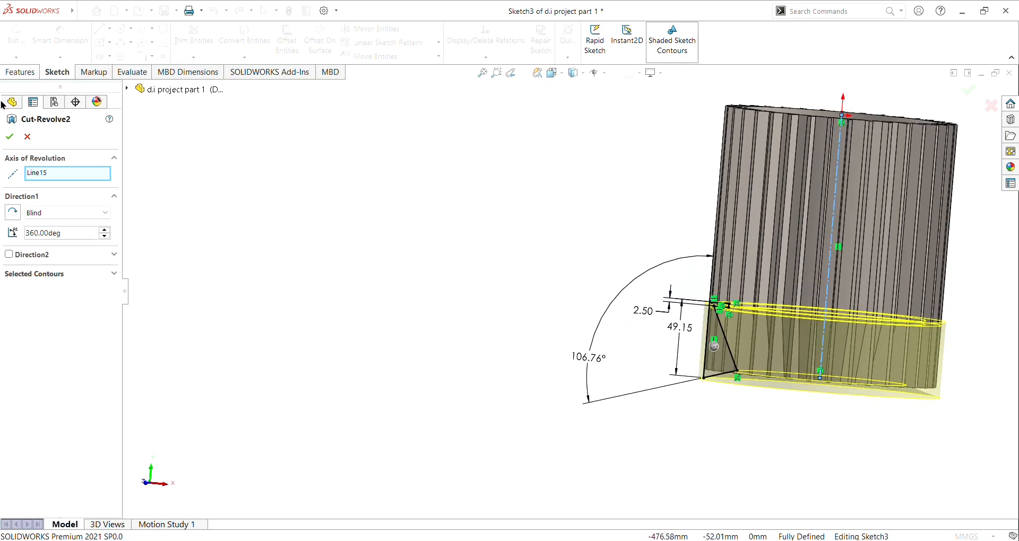
pyautogui.click(9, 139)
pyautogui.moveTo(719, 353); pyautogui.dragTo(588, 304, button='middle')
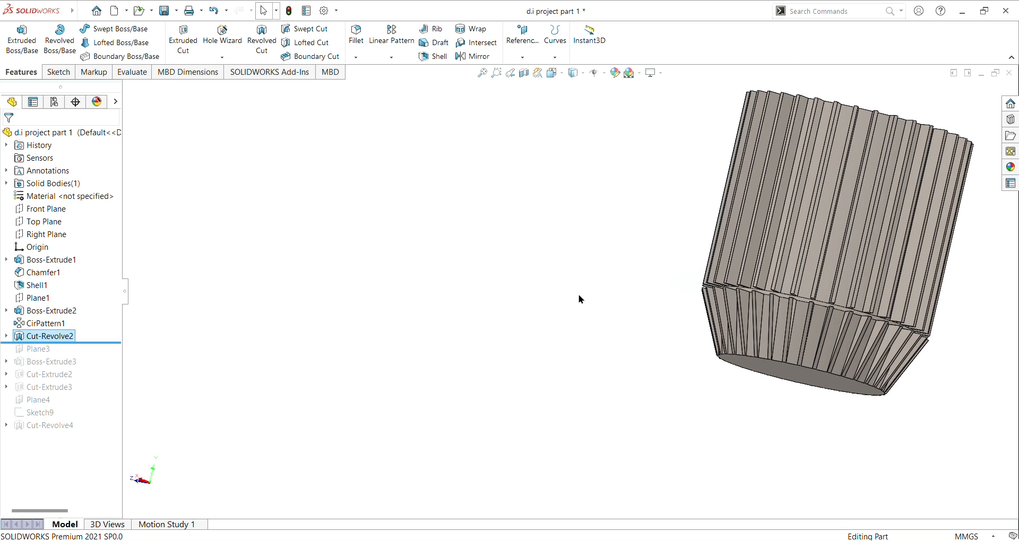
pyautogui.scroll(-5, 815, 315)
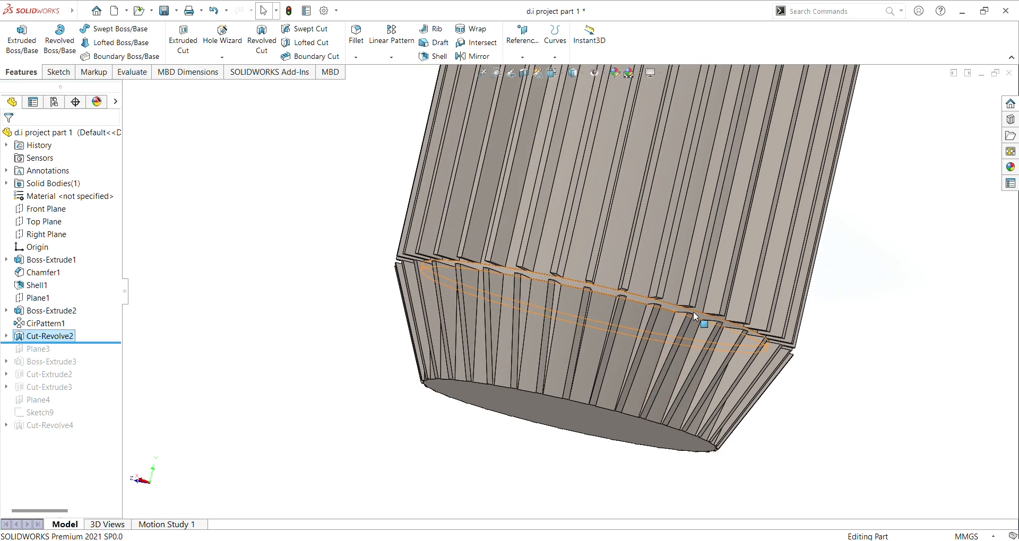
# - Roll the feature history back before Cut-Revolve2 and forward again to compare the lower rib ends without and with the cut
pyautogui.scroll(2, 451, 324)
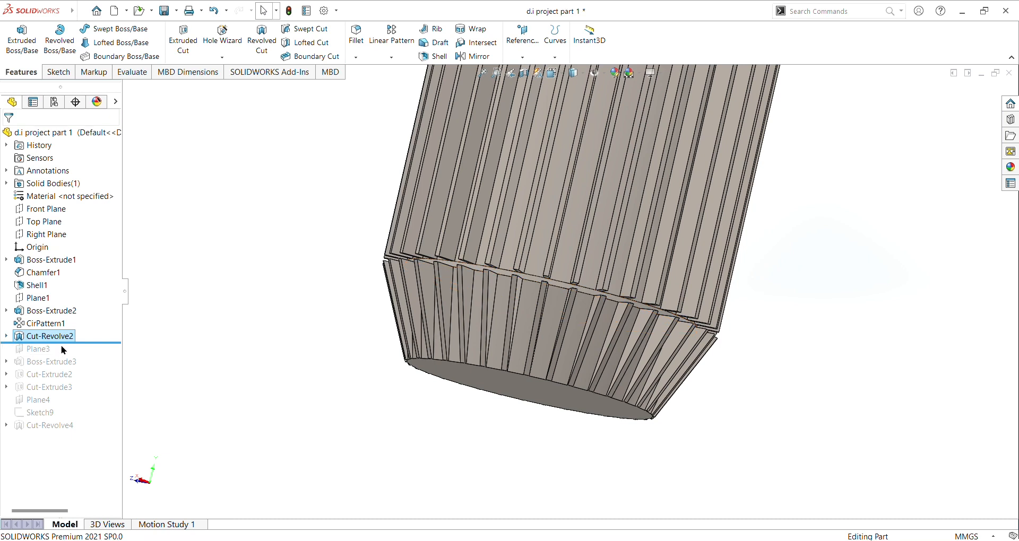
pyautogui.moveTo(64, 343); pyautogui.dragTo(84, 330)
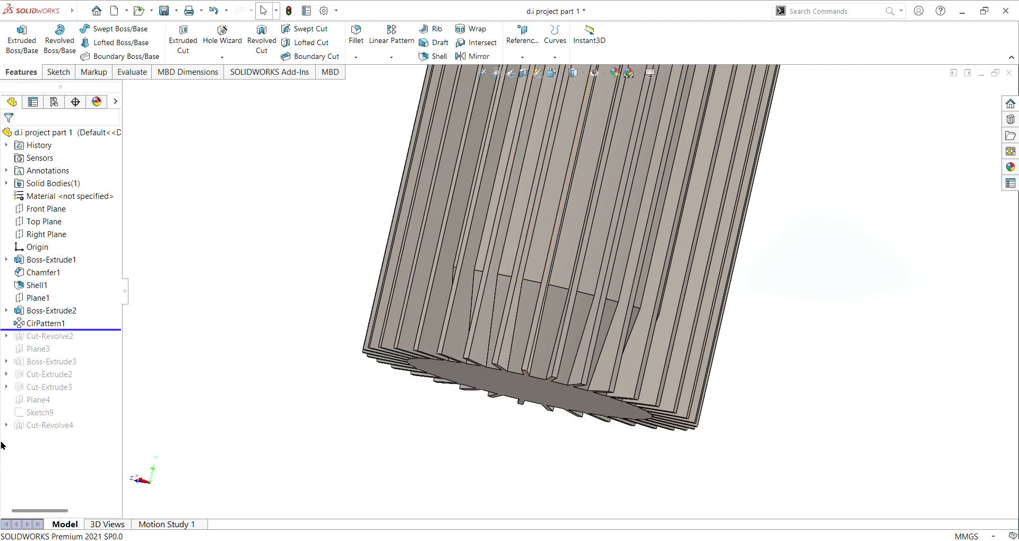
pyautogui.moveTo(62, 330); pyautogui.dragTo(65, 347)
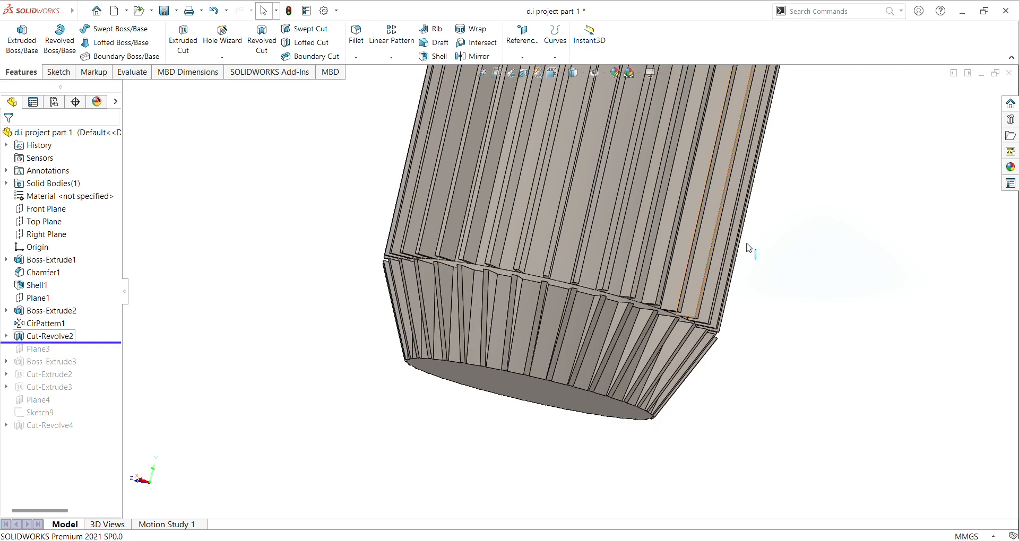
pyautogui.moveTo(348, 345); pyautogui.dragTo(292, 329, button='middle')
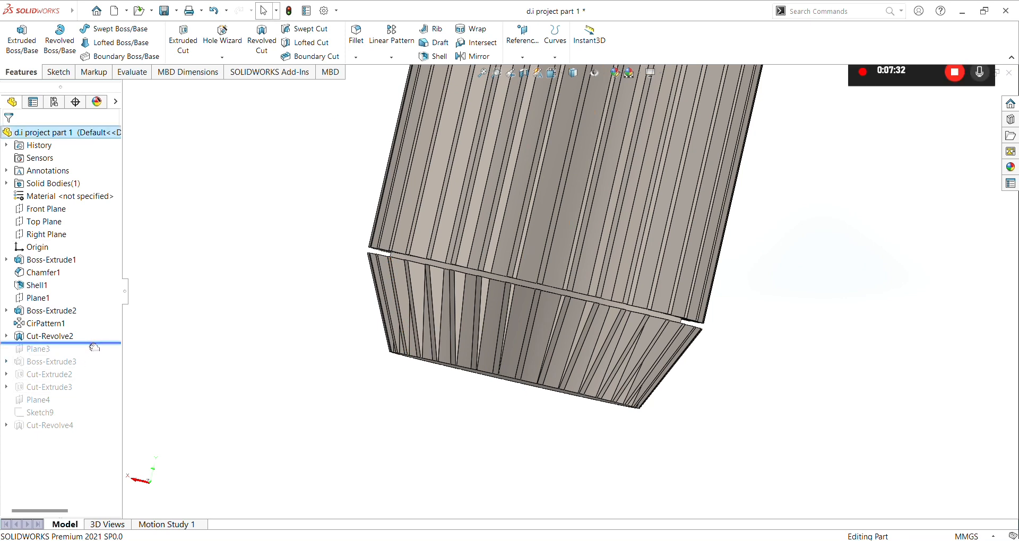
# - Roll the feature history forward to include Plane3 and open the plane's definition
pyautogui.moveTo(95, 350); pyautogui.dragTo(48, 356)
pyautogui.click(48, 350)
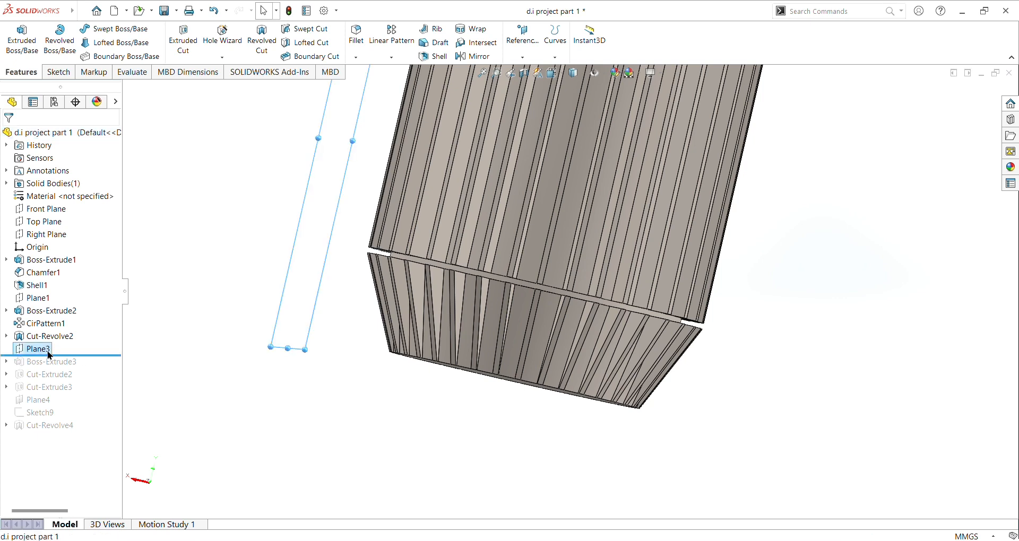
pyautogui.click(62, 277)
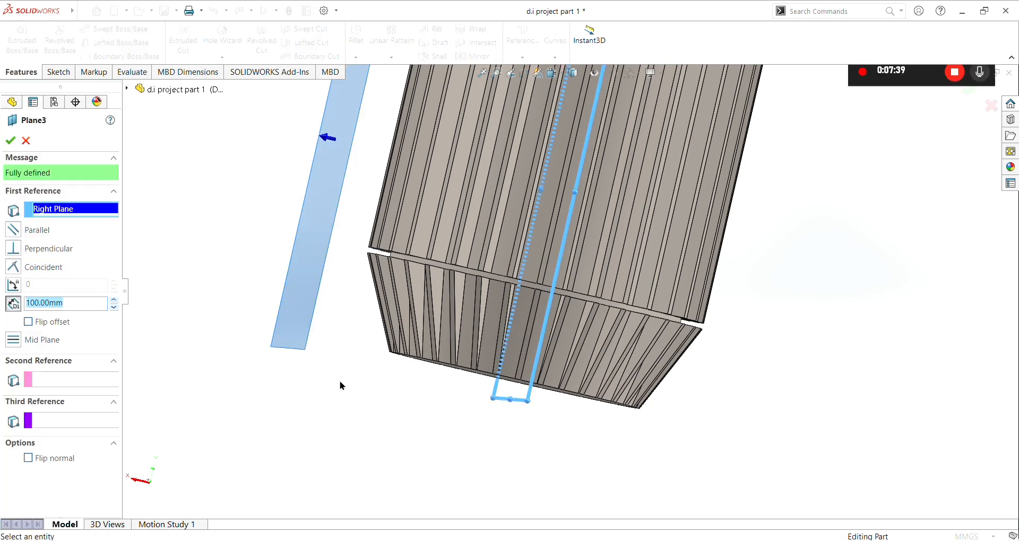
# - Examine from several angles how Plane3 is offset from the Right Plane, and close its definition
pyautogui.moveTo(325, 538); pyautogui.dragTo(329, 473, button='middle')
pyautogui.scroll(6, 334, 428)
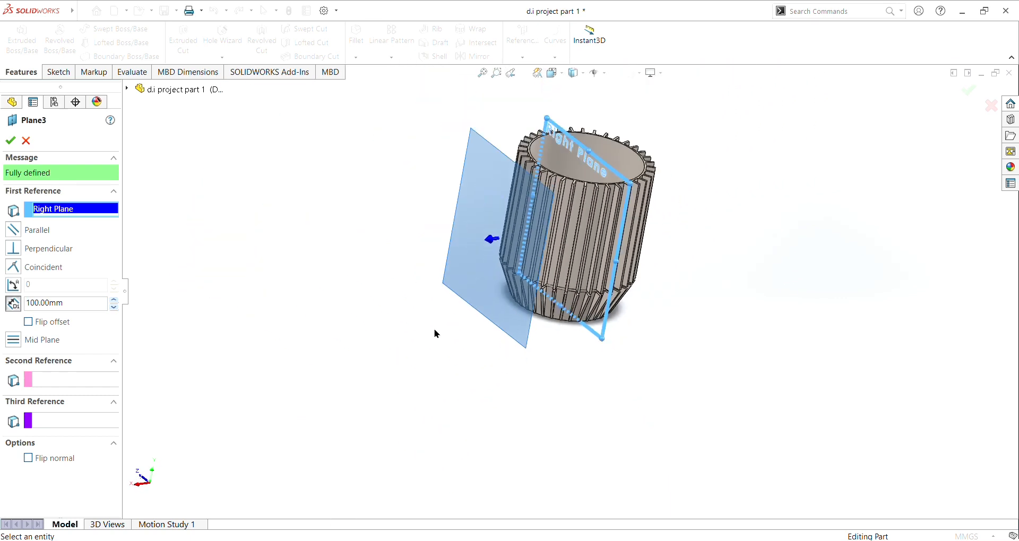
pyautogui.scroll(-2, 434, 333)
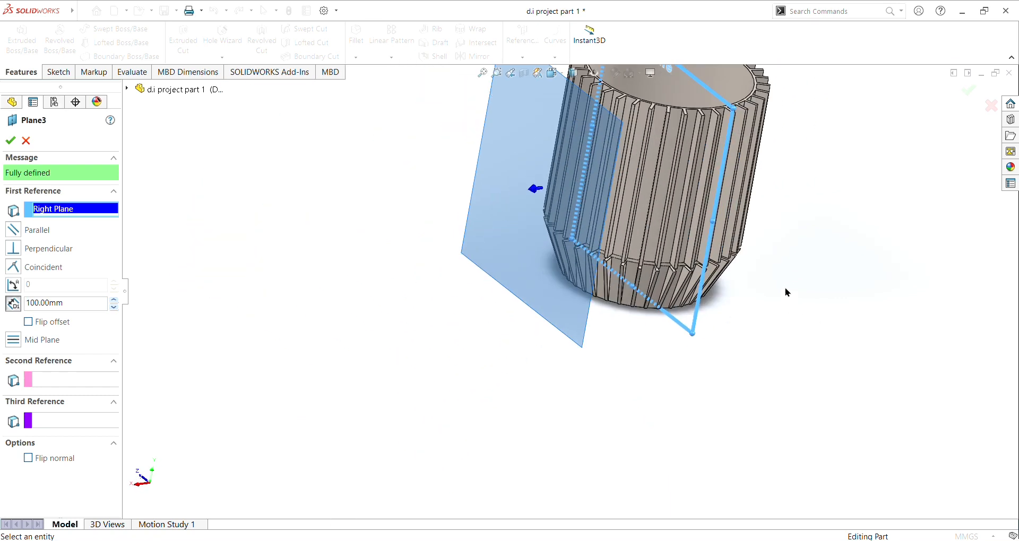
pyautogui.scroll(2, 786, 292)
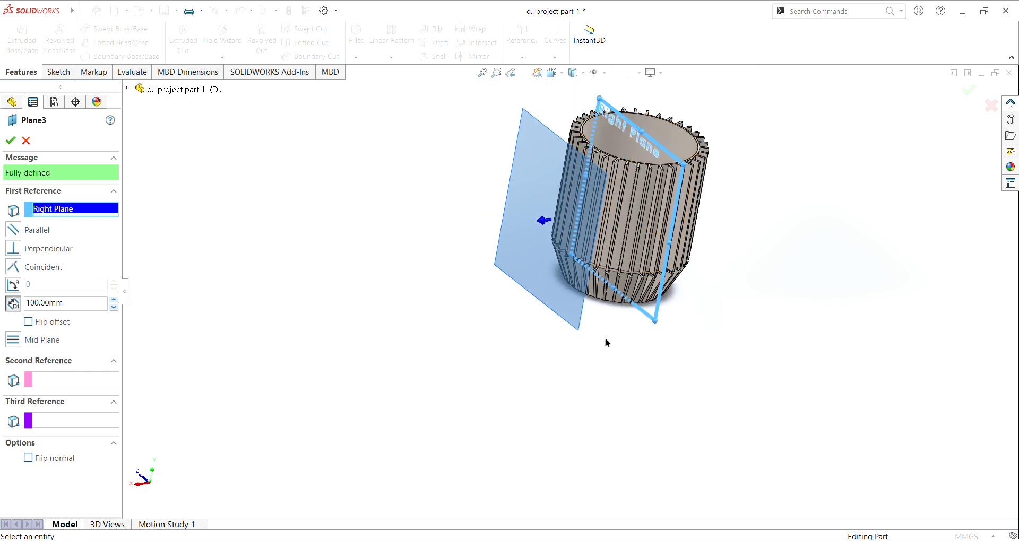
pyautogui.moveTo(774, 284); pyautogui.dragTo(738, 254, button='middle')
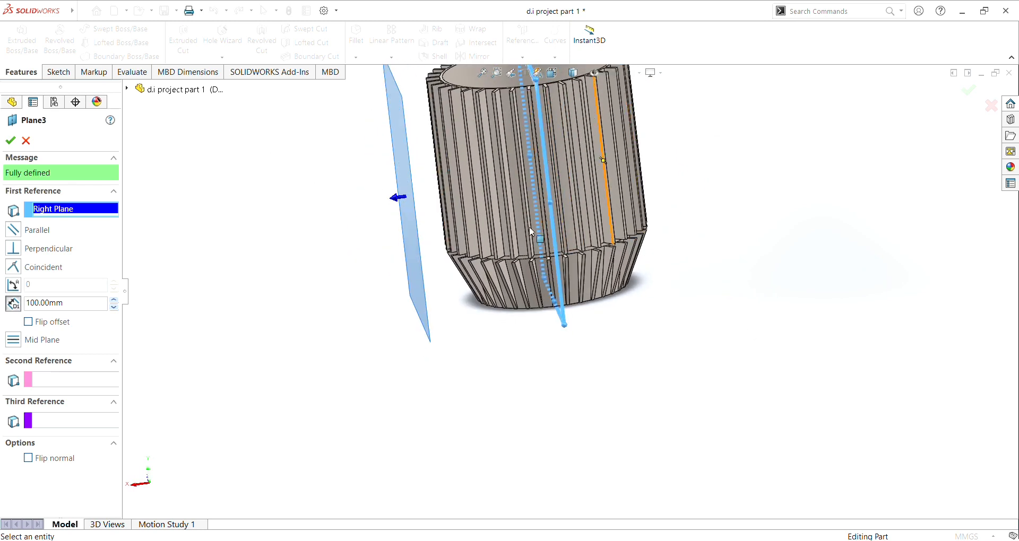
pyautogui.moveTo(361, 255); pyautogui.dragTo(446, 207, button='middle')
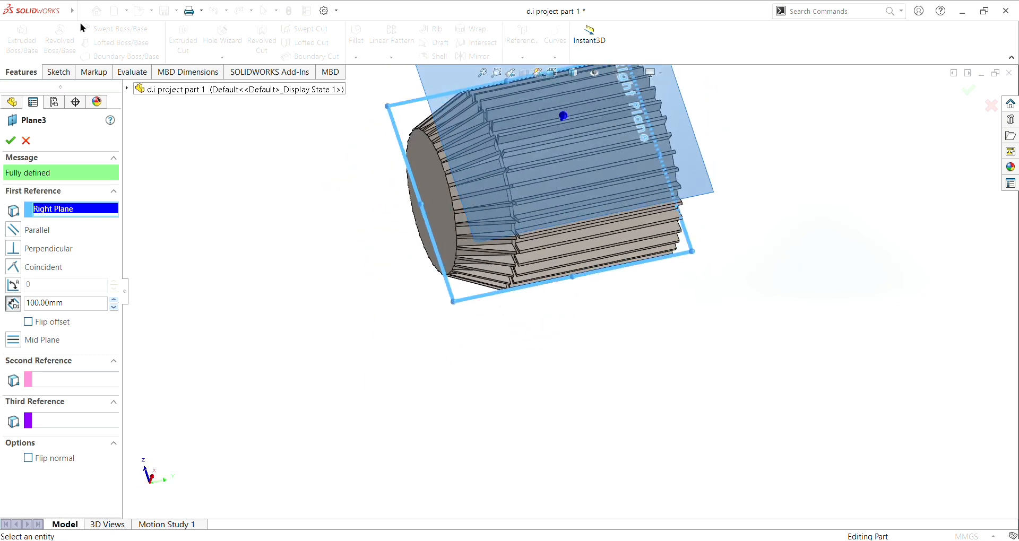
pyautogui.click(11, 142)
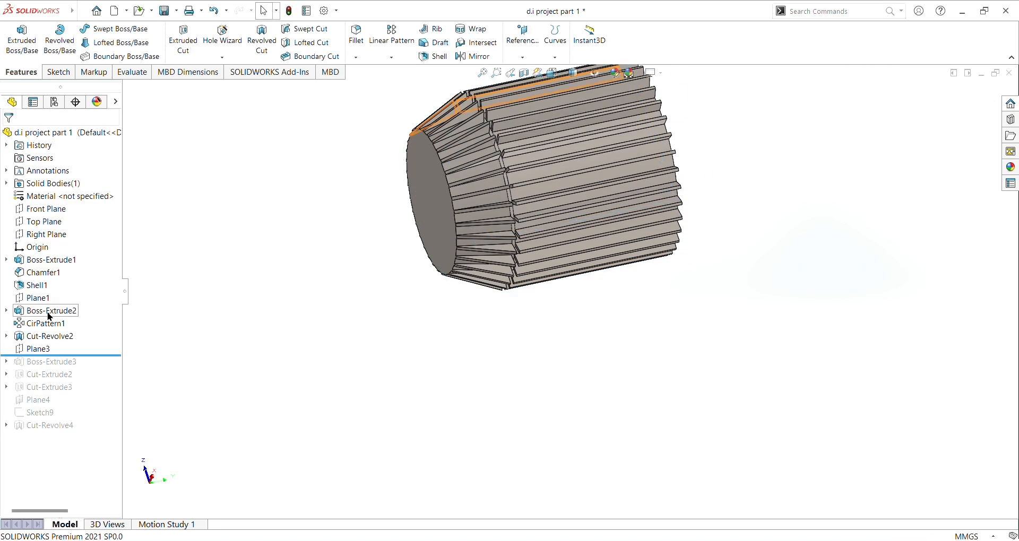
# - Roll the feature history forward to include Boss-Extrude3, examine its square sketch and dimensions, and leave the sketch
pyautogui.moveTo(59, 360); pyautogui.dragTo(62, 366)
pyautogui.rightClick(61, 364)
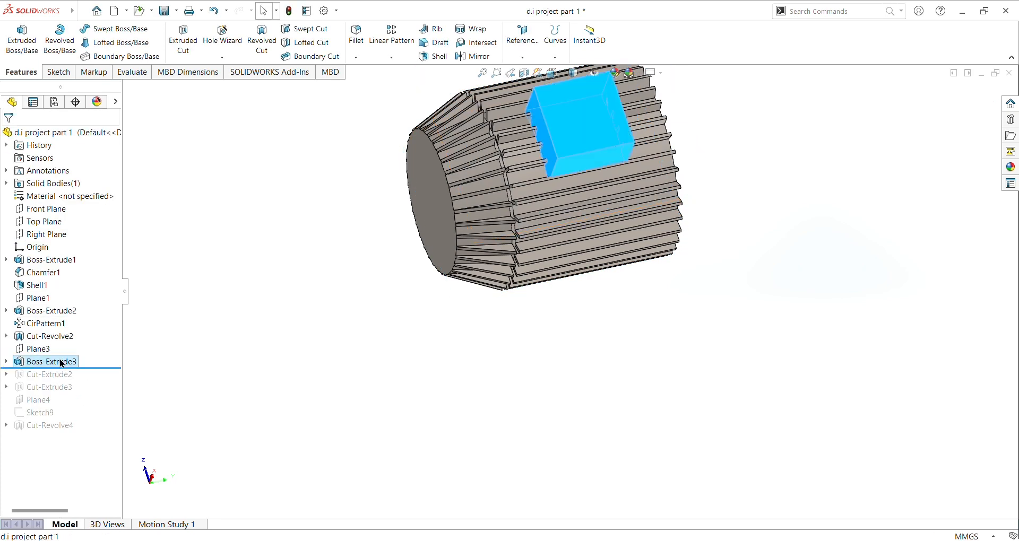
pyautogui.click(97, 283)
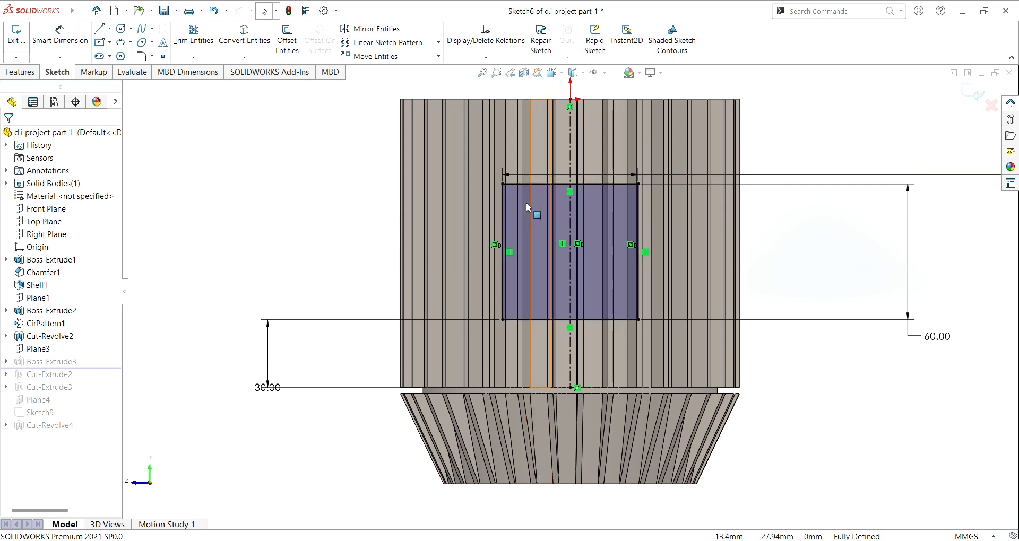
pyautogui.scroll(-2, 913, 252)
pyautogui.scroll(3, 912, 253)
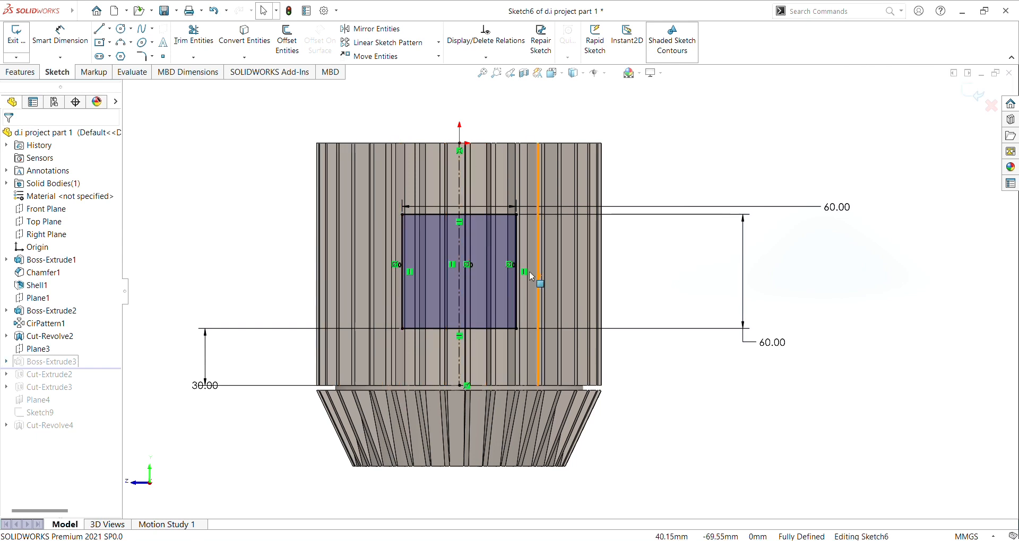
pyautogui.click(216, 9)
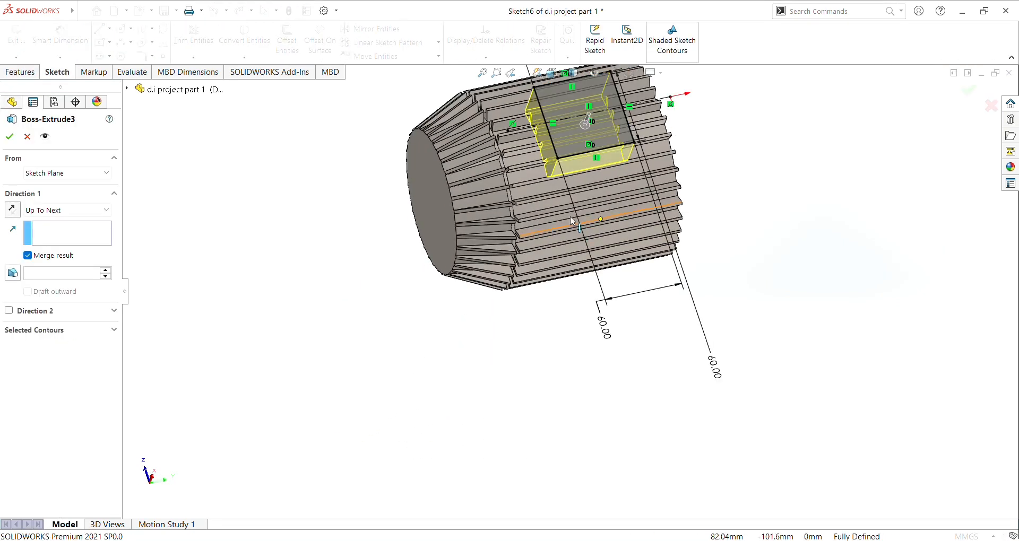
# - Review the Up To Next extrusion of Boss-Extrude3, close its settings, and inspect how the block meets the ribs
pyautogui.scroll(-1, 564, 206)
pyautogui.scroll(3, 567, 211)
pyautogui.moveTo(812, 250)
pyautogui.mouseDown(button='middle')
pyautogui.moveTo(776, 96)
pyautogui.moveTo(734, 132)
pyautogui.moveTo(712, 207)
pyautogui.moveTo(716, 271)
pyautogui.moveTo(812, 167)
pyautogui.moveTo(810, 234)
pyautogui.moveTo(715, 319)
pyautogui.moveTo(673, 307)
pyautogui.mouseUp(button='middle')
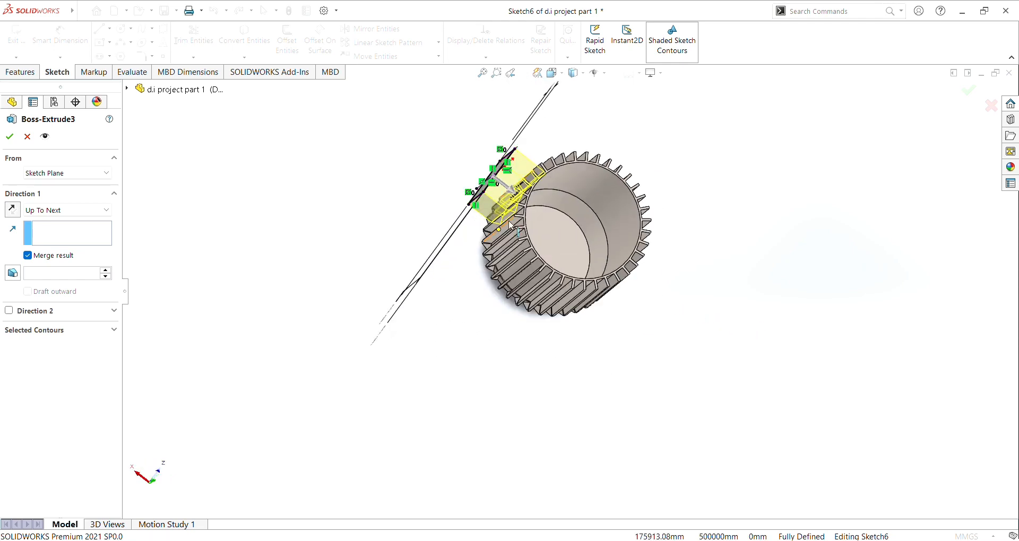
pyautogui.scroll(-3, 483, 234)
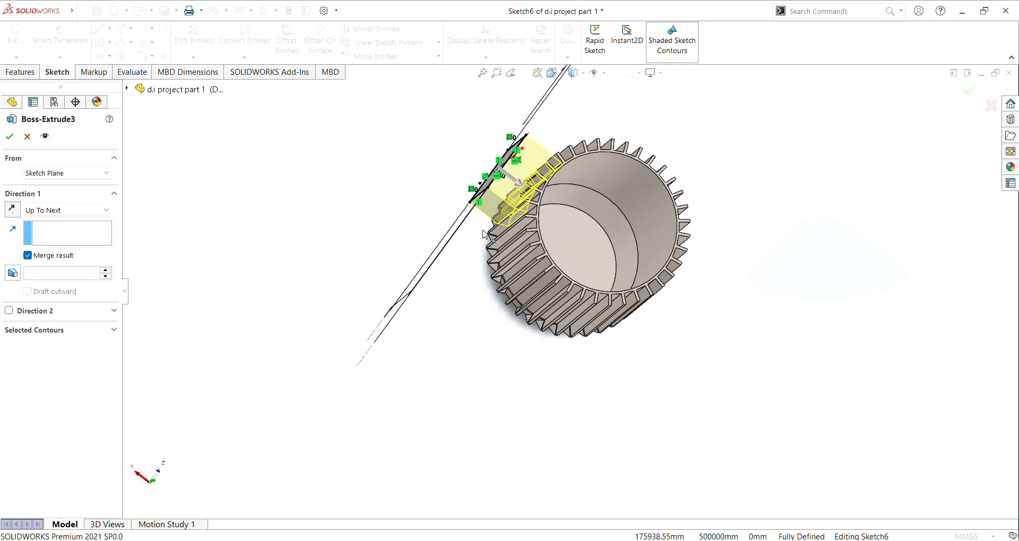
pyautogui.scroll(-5, 648, 225)
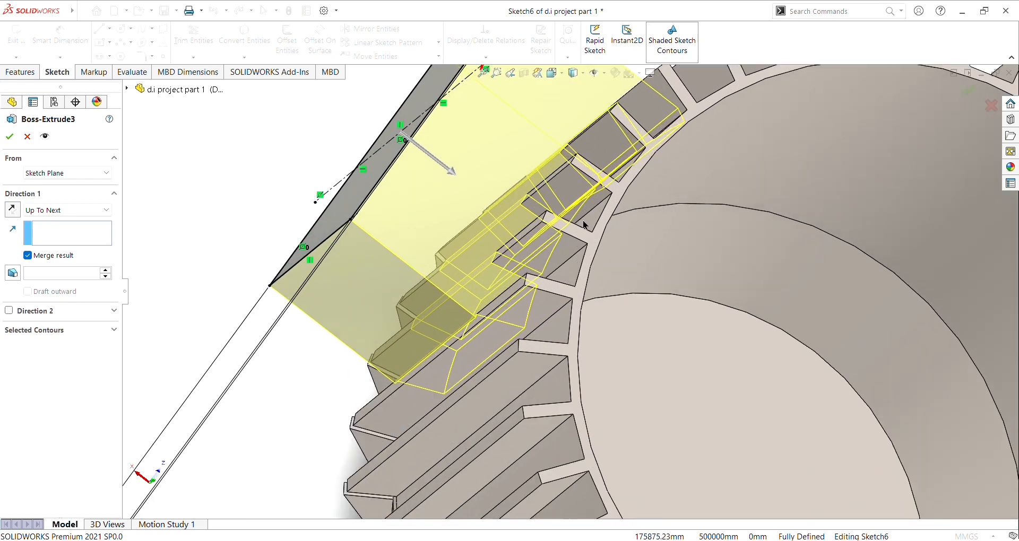
pyautogui.moveTo(148, 205); pyautogui.dragTo(340, 241, button='middle')
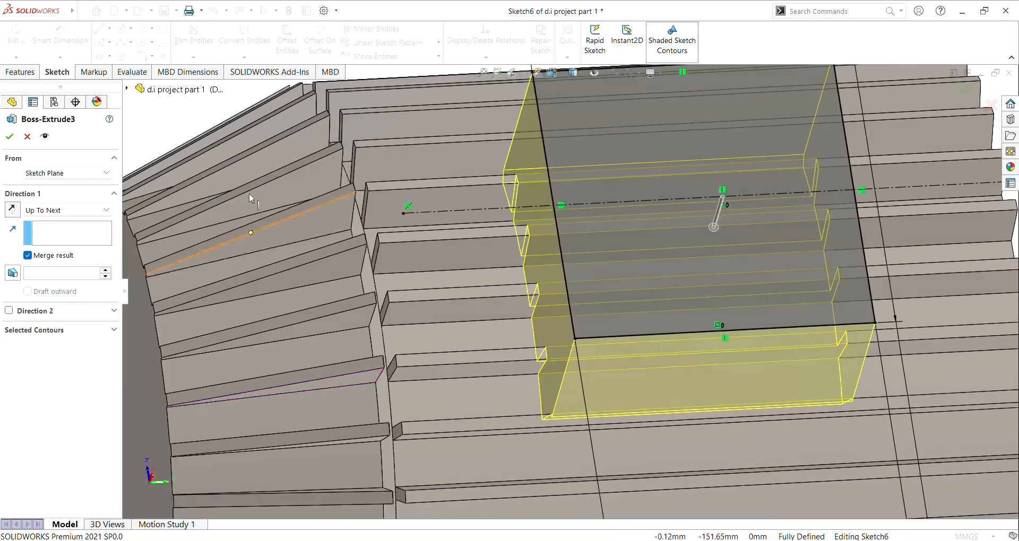
pyautogui.click(9, 136)
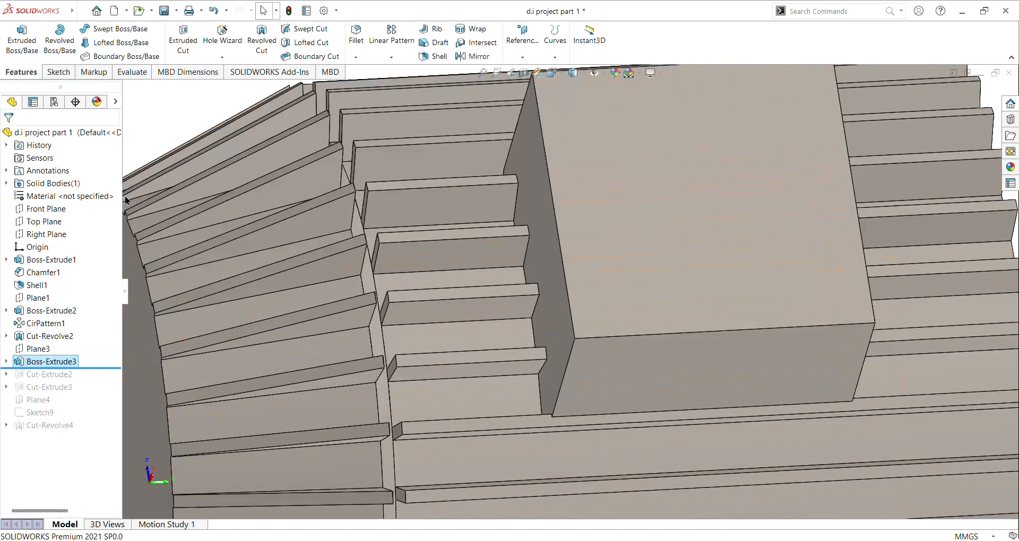
pyautogui.scroll(-5, 382, 303)
pyautogui.scroll(8, 380, 300)
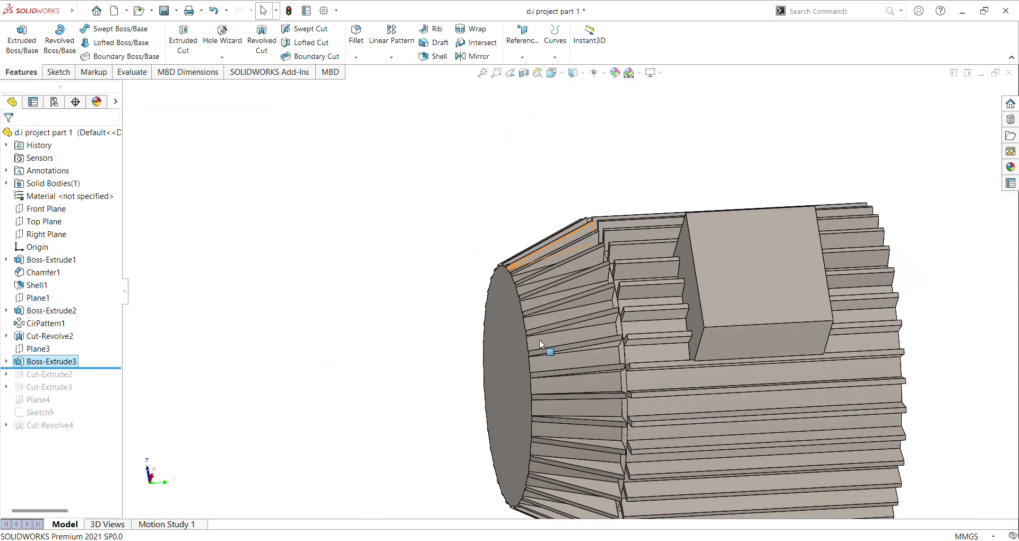
pyautogui.moveTo(971, 301); pyautogui.dragTo(921, 234, button='middle')
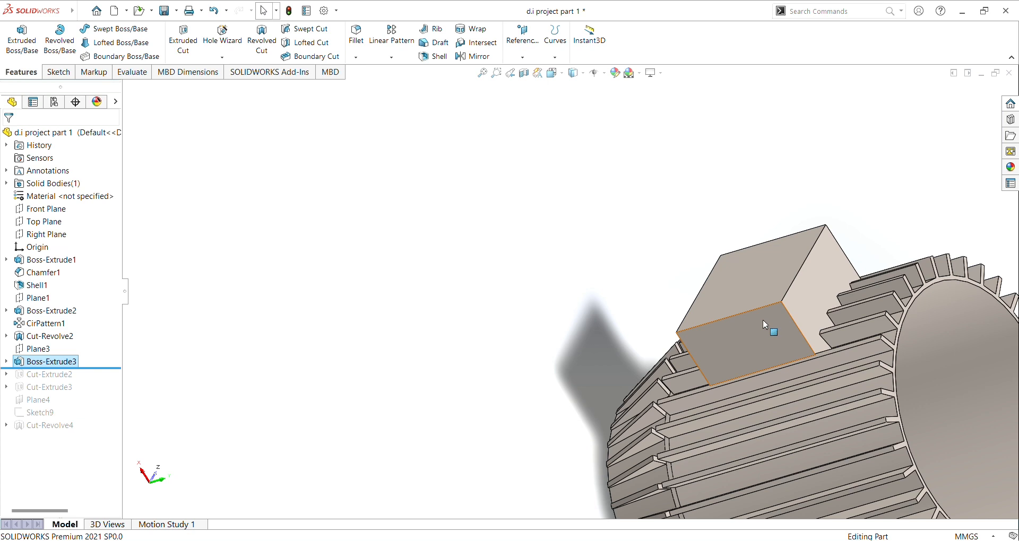
# - Roll the feature history forward to include Cut-Extrude2, review the circle sketch on the part's base, and leave the sketch
pyautogui.click(54, 371)
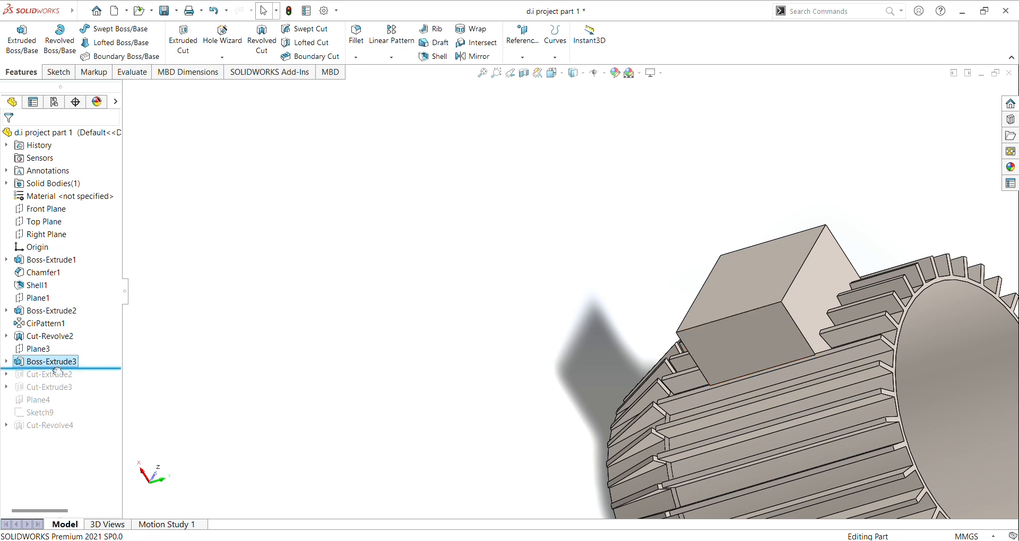
pyautogui.moveTo(59, 376); pyautogui.dragTo(62, 386)
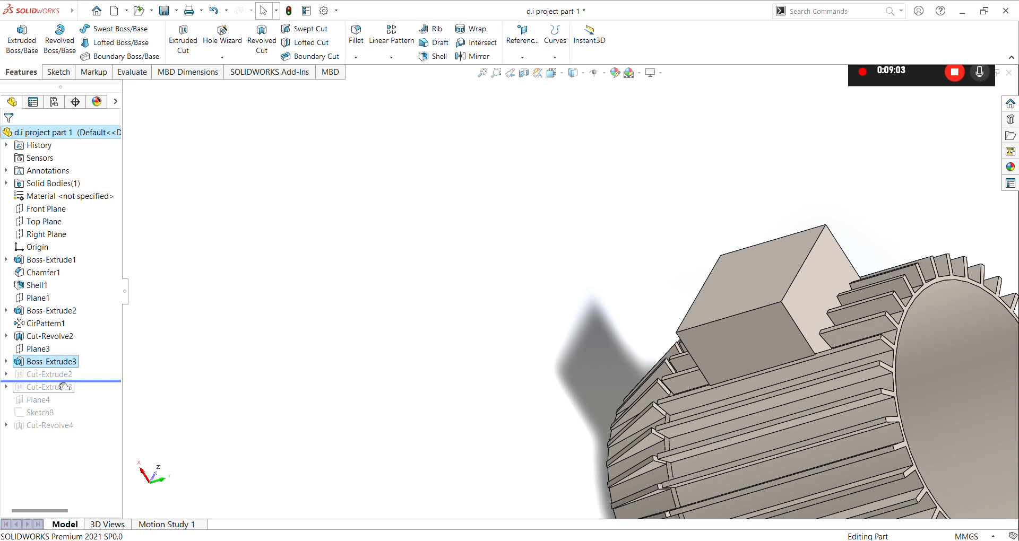
pyautogui.moveTo(63, 386); pyautogui.dragTo(65, 386)
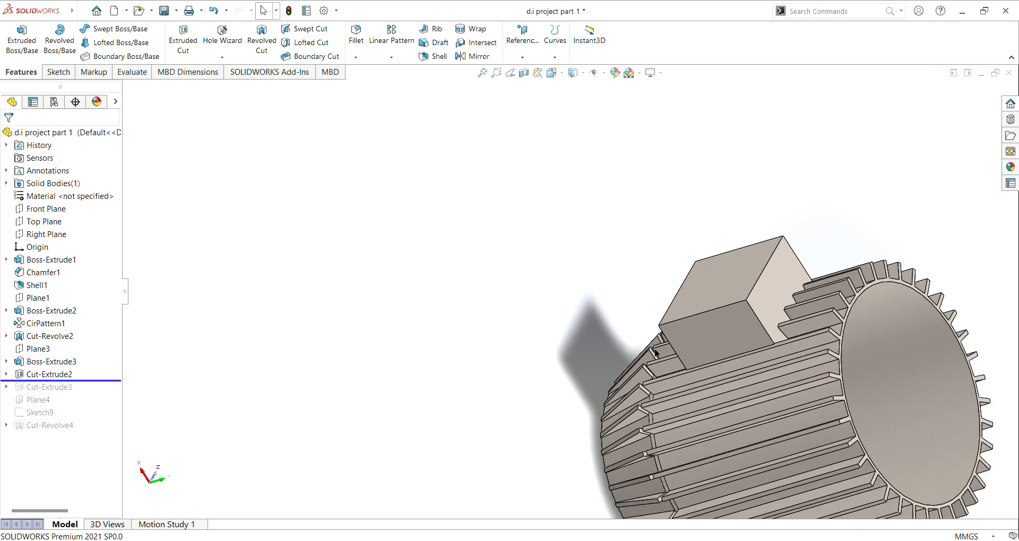
pyautogui.scroll(3, 617, 360)
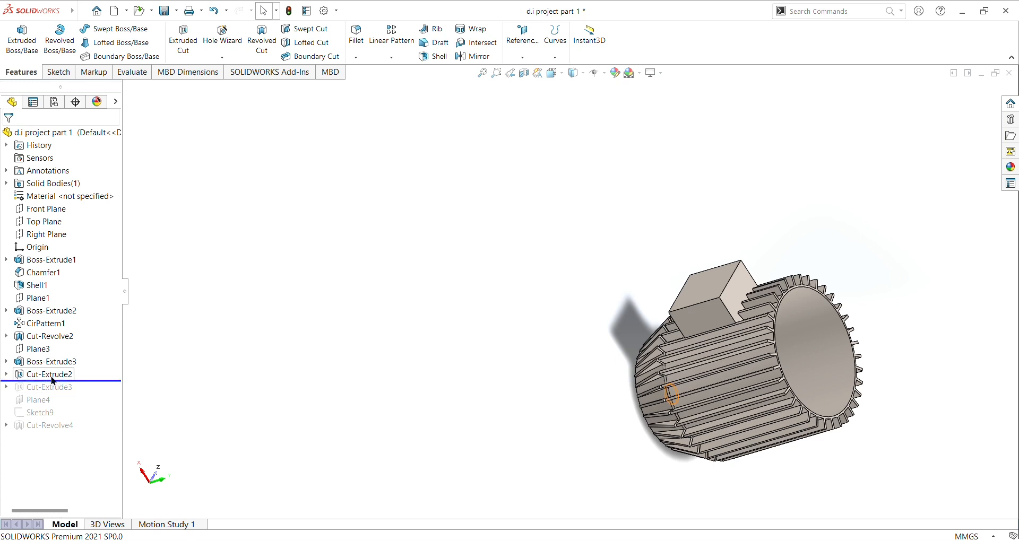
pyautogui.click(82, 278)
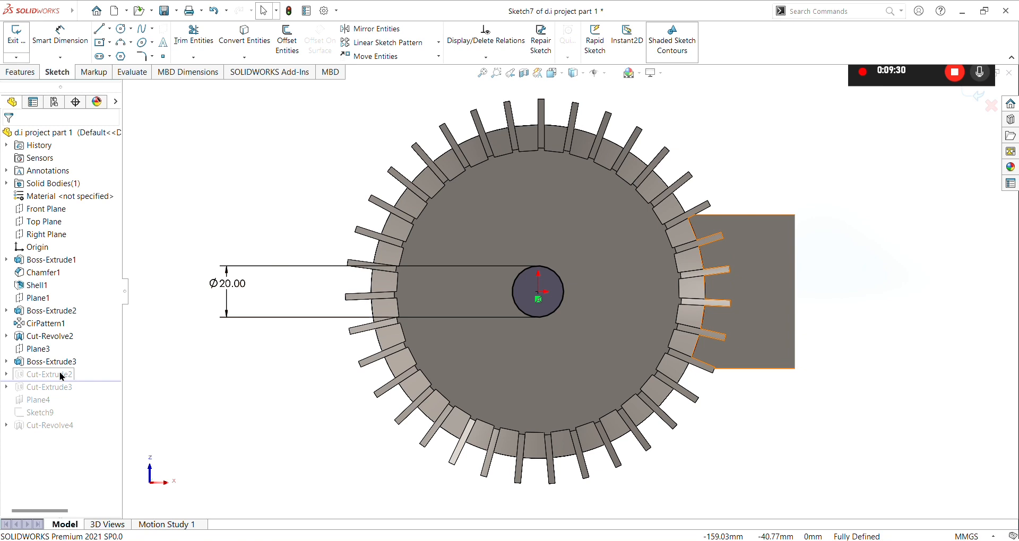
pyautogui.click(212, 15)
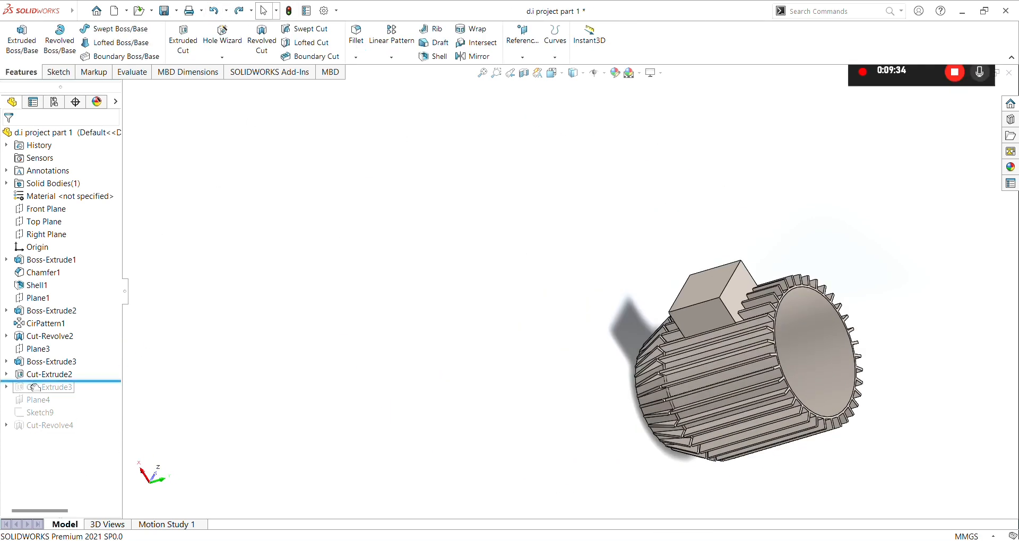
# - Roll the feature history forward to include Cut-Extrude3 and open its sketch on the block's outer face
pyautogui.moveTo(41, 389); pyautogui.dragTo(51, 398)
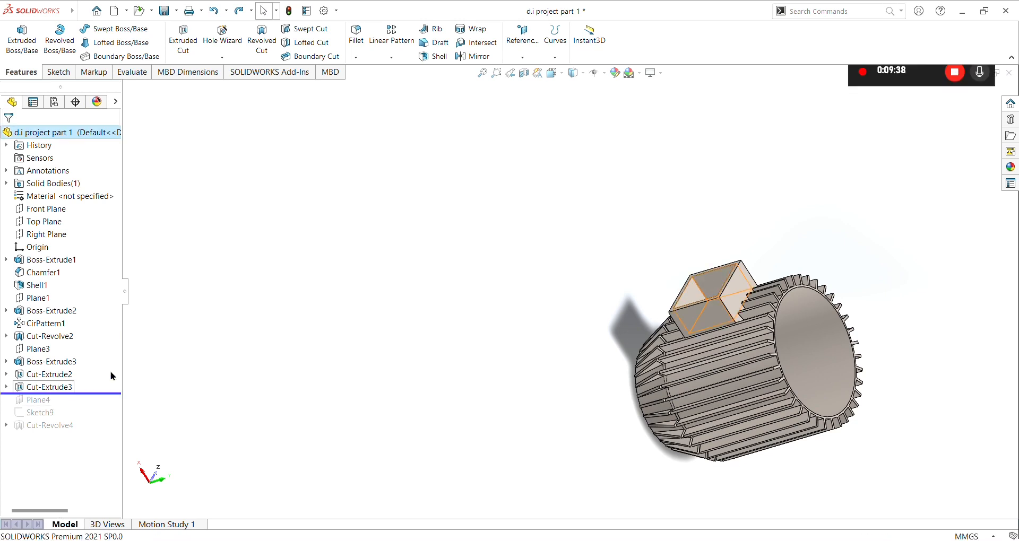
pyautogui.click(46, 388)
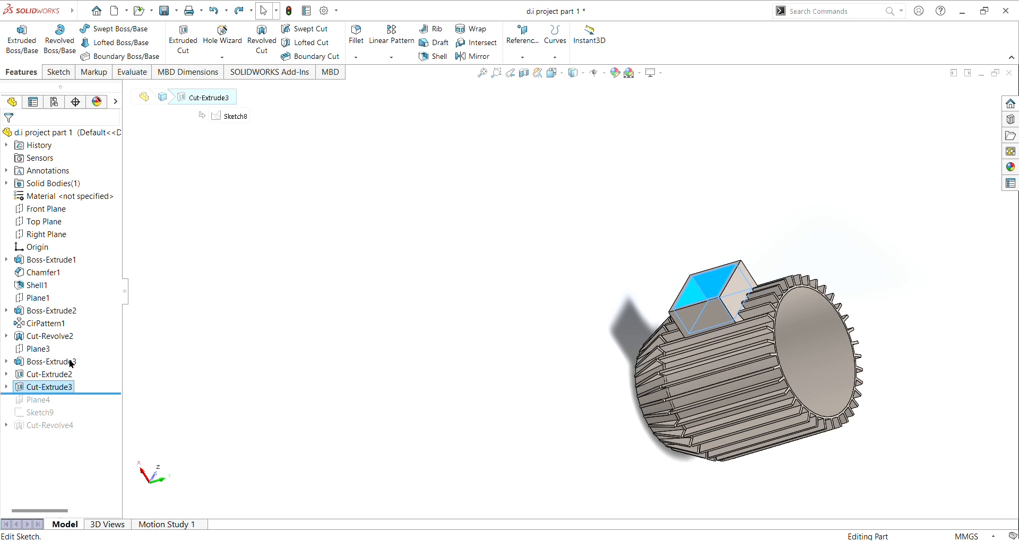
pyautogui.click(71, 361)
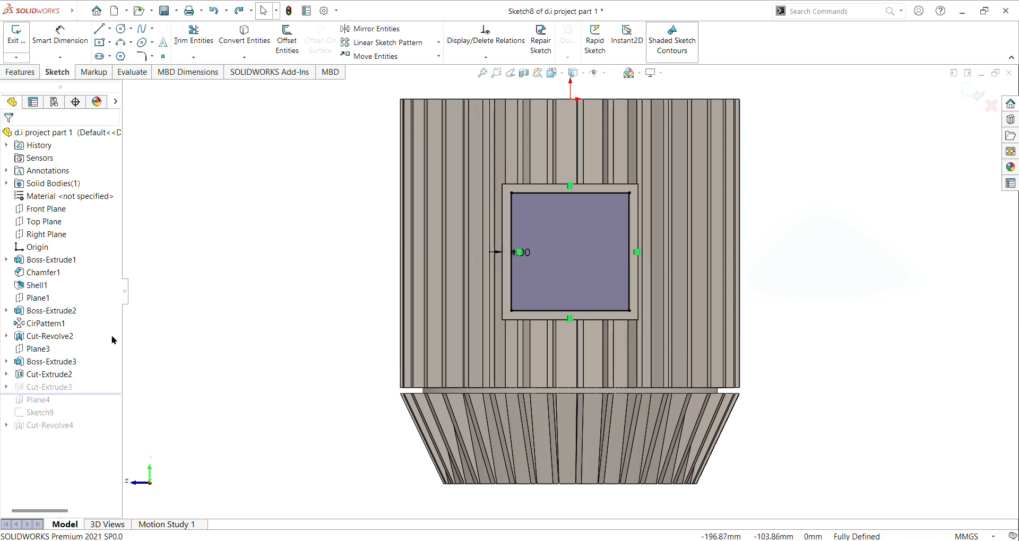
# - Select the four sides of the inner square in the Cut-Extrude3 sketch to examine their offset from the block's edges
pyautogui.click(542, 205)
pyautogui.click(261, 291)
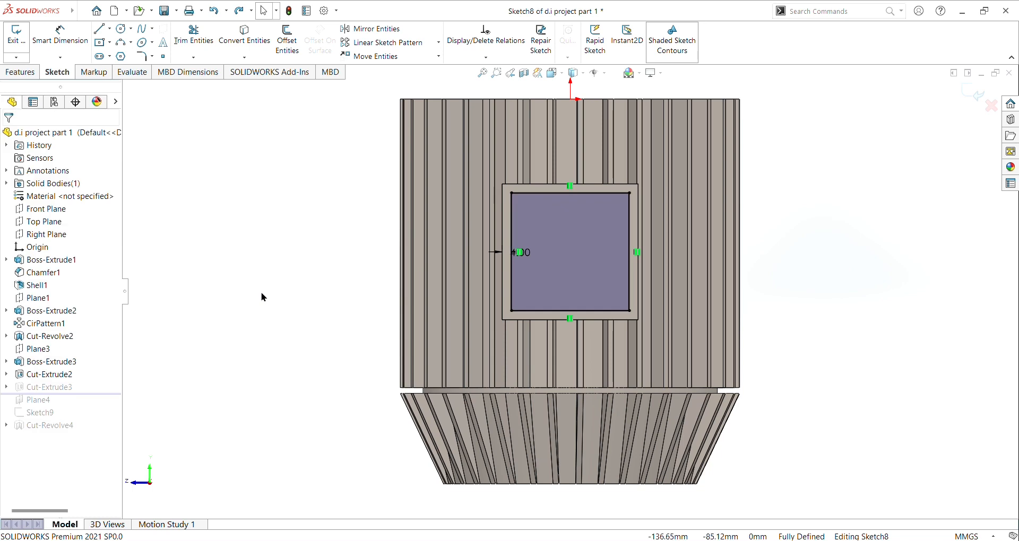
pyautogui.click(629, 249)
pyautogui.click(567, 253)
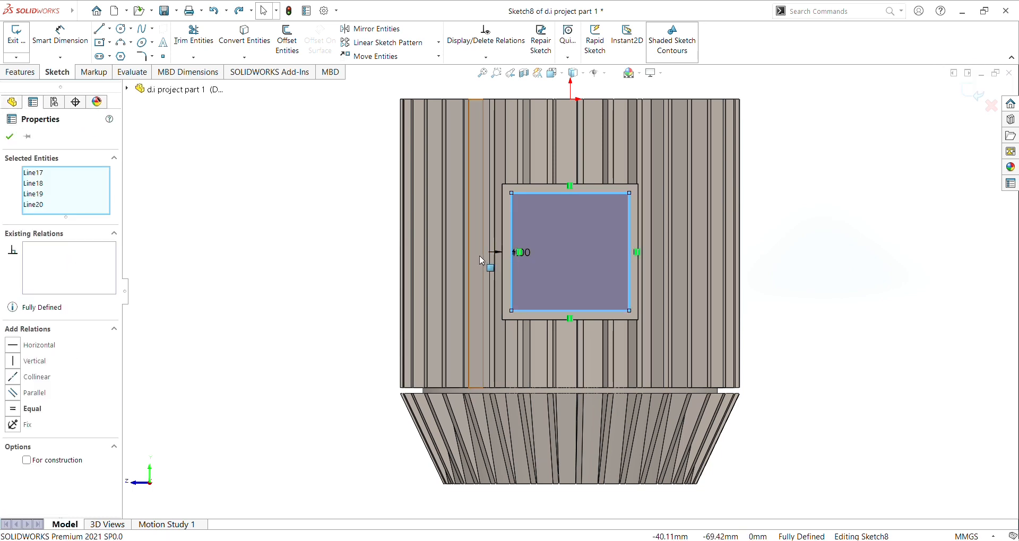
pyautogui.click(141, 253)
pyautogui.click(529, 203)
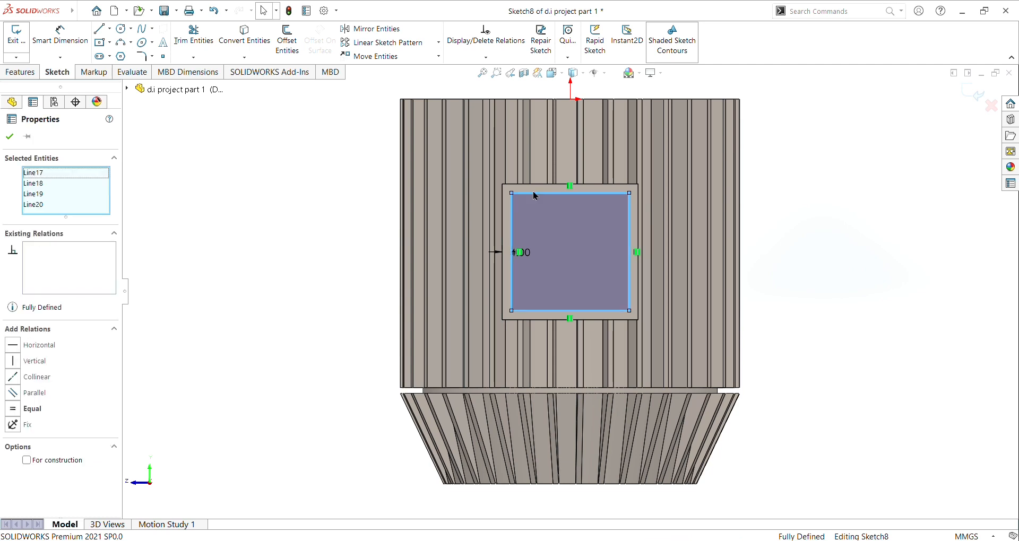
# - Clear the selection, examine the inner square's offset from the block's edges in the Cut-Extrude3 sketch, and leave the sketch
pyautogui.click(285, 246)
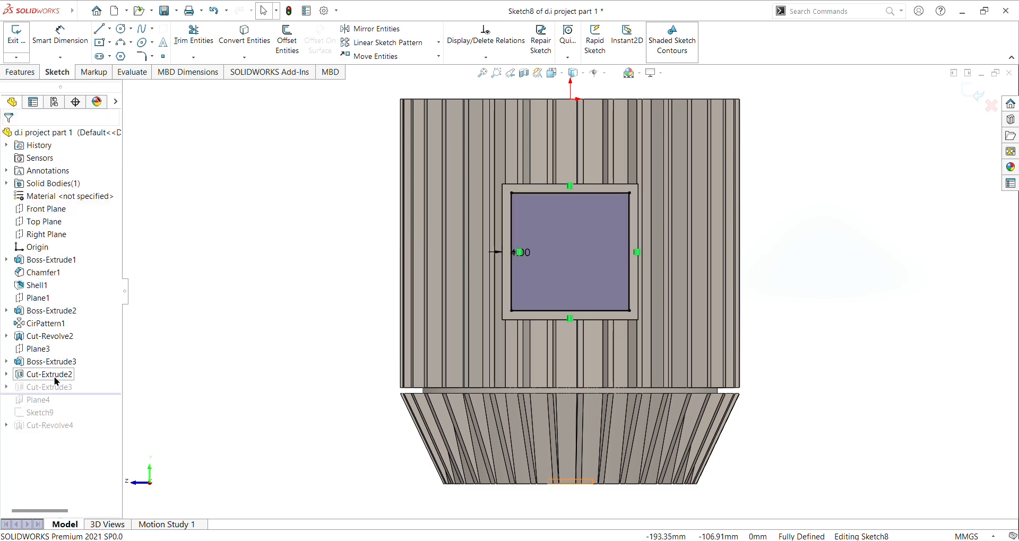
pyautogui.scroll(1, 610, 329)
pyautogui.scroll(-5, 609, 330)
pyautogui.scroll(-5, 500, 246)
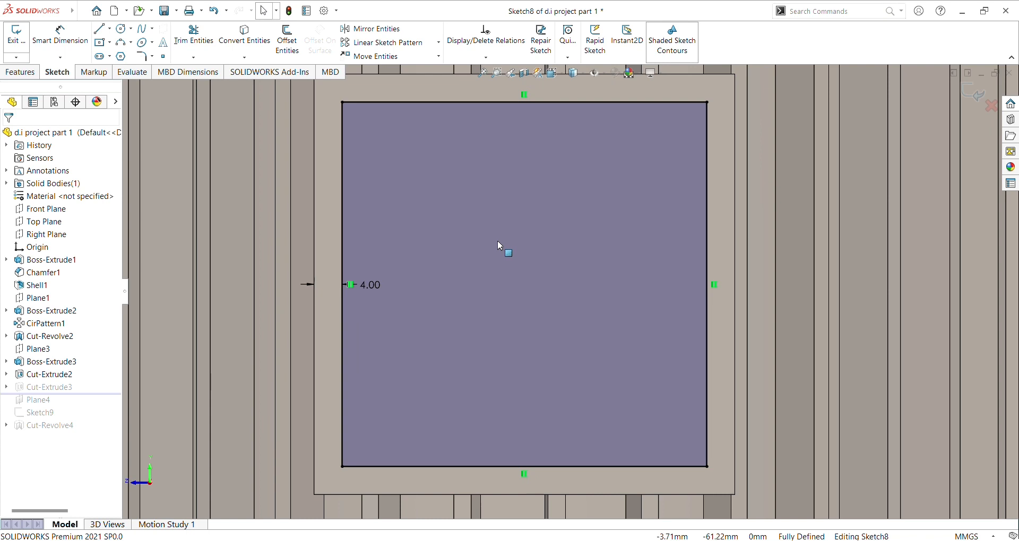
pyautogui.scroll(5, 484, 257)
pyautogui.scroll(4, 483, 255)
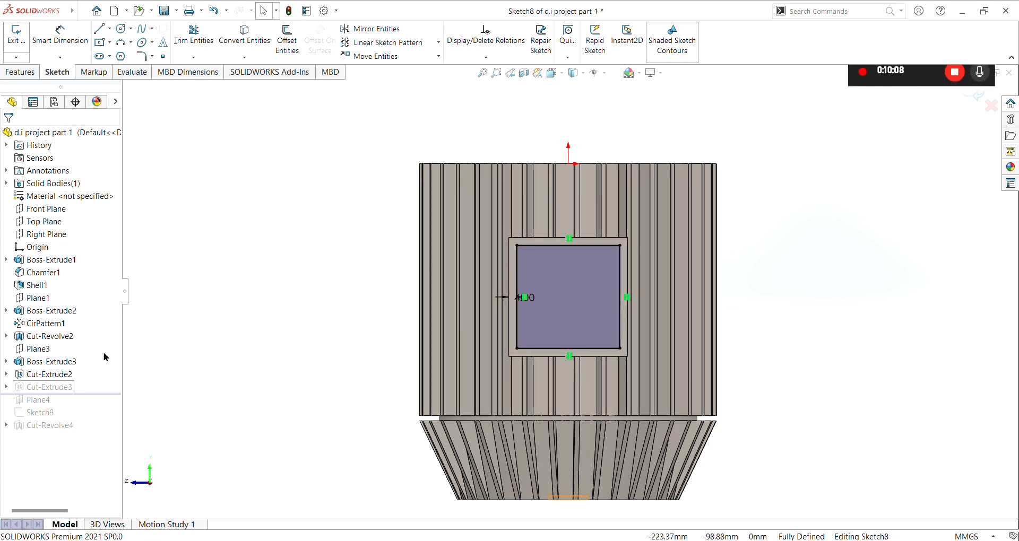
pyautogui.click(213, 13)
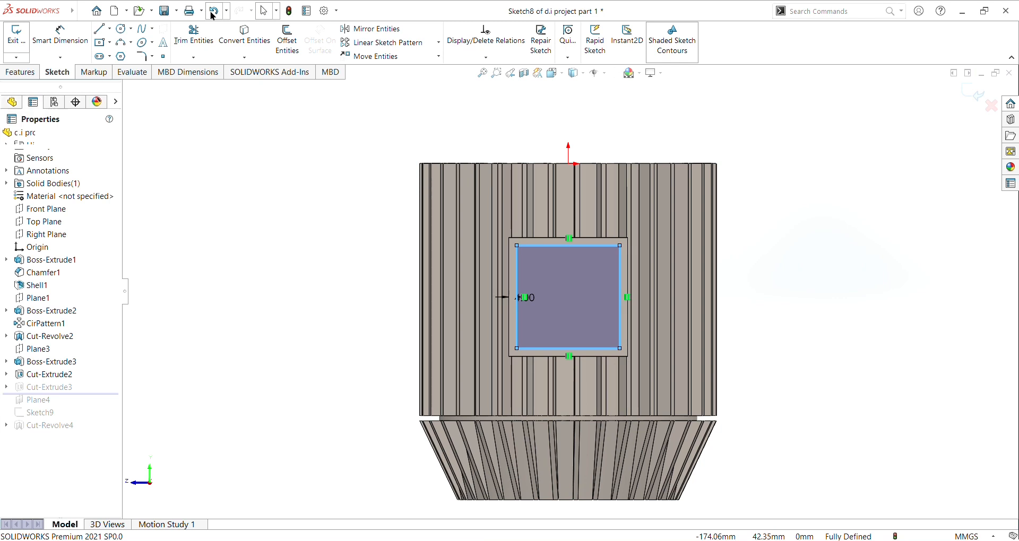
pyautogui.click(212, 12)
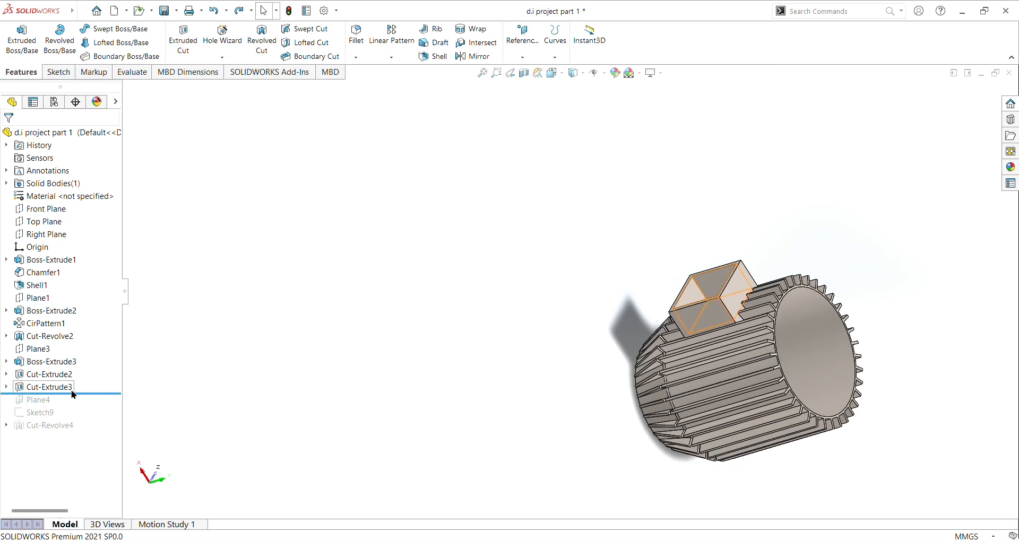
# - Roll the feature history forward to include Plane4, review its offset from the Right Plane, and close its settings
pyautogui.moveTo(84, 397); pyautogui.dragTo(48, 405)
pyautogui.click(48, 402)
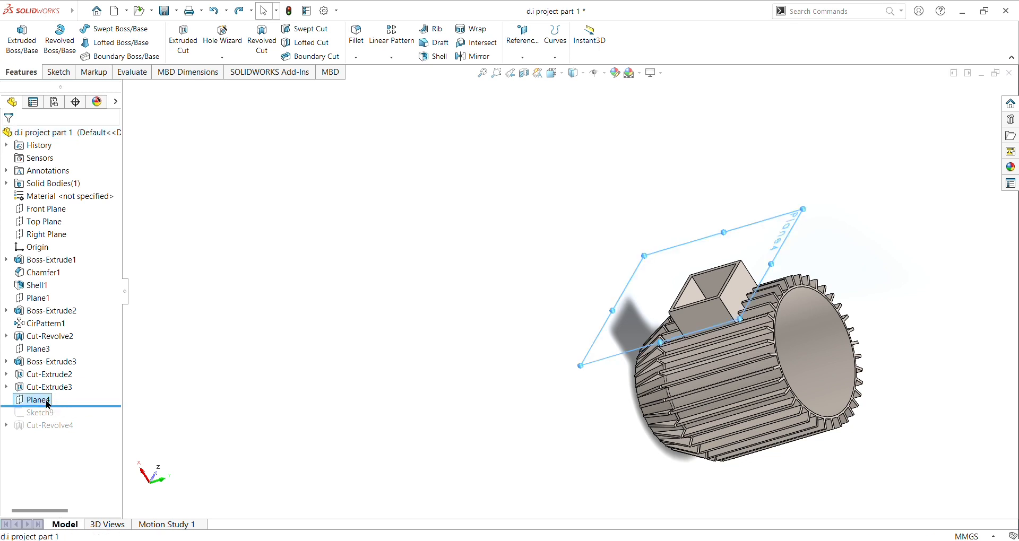
pyautogui.click(478, 282)
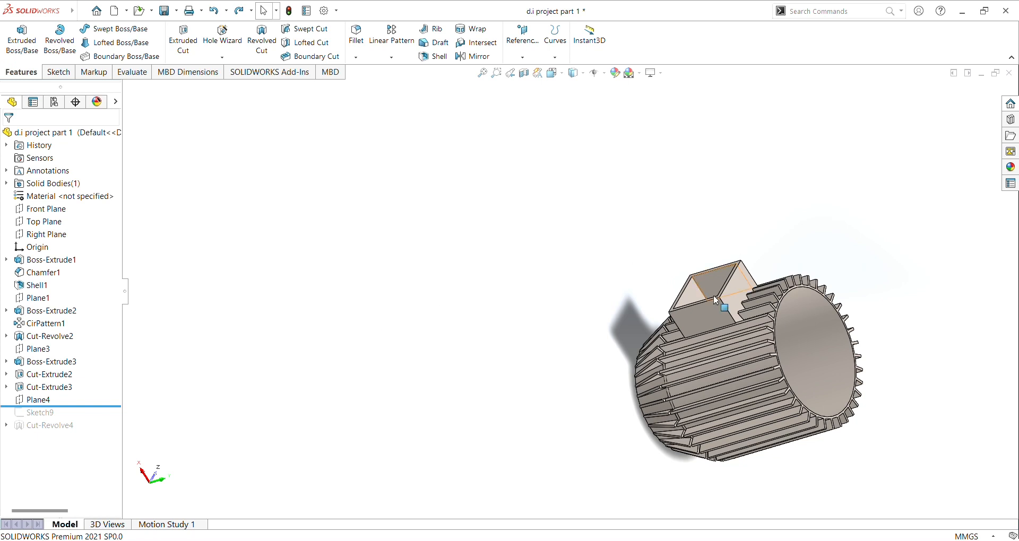
pyautogui.moveTo(64, 411)
pyautogui.mouseDown()
pyautogui.moveTo(66, 425)
pyautogui.moveTo(76, 406)
pyautogui.mouseUp()
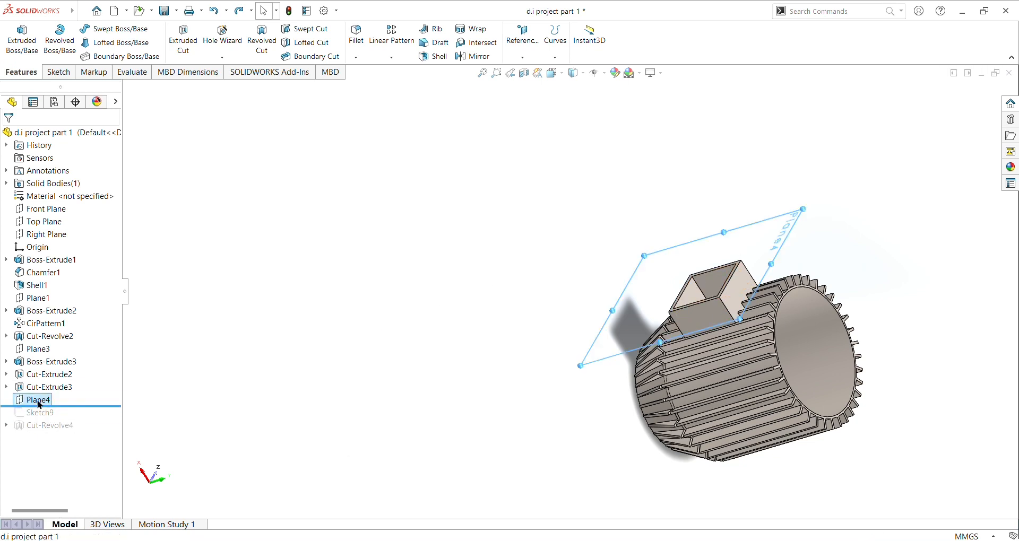
pyautogui.click(55, 280)
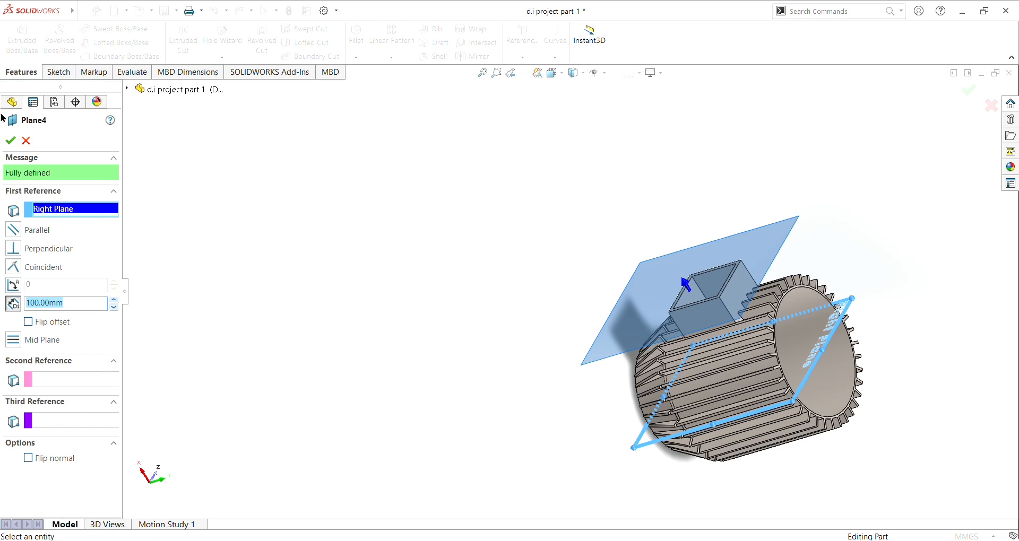
pyautogui.click(11, 140)
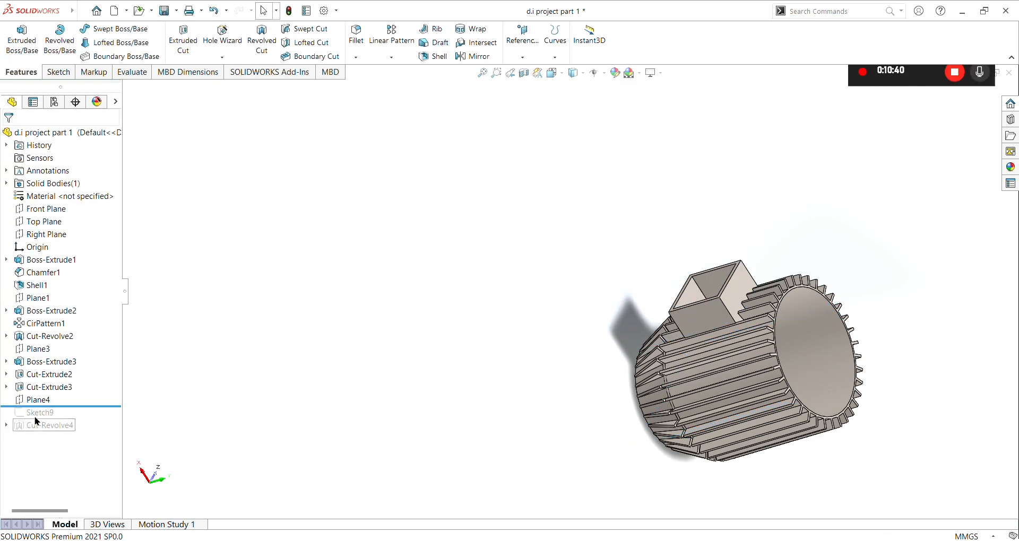
# - Roll the feature history forward to include Sketch9 and review which plane the sketch lies on
pyautogui.click(48, 404)
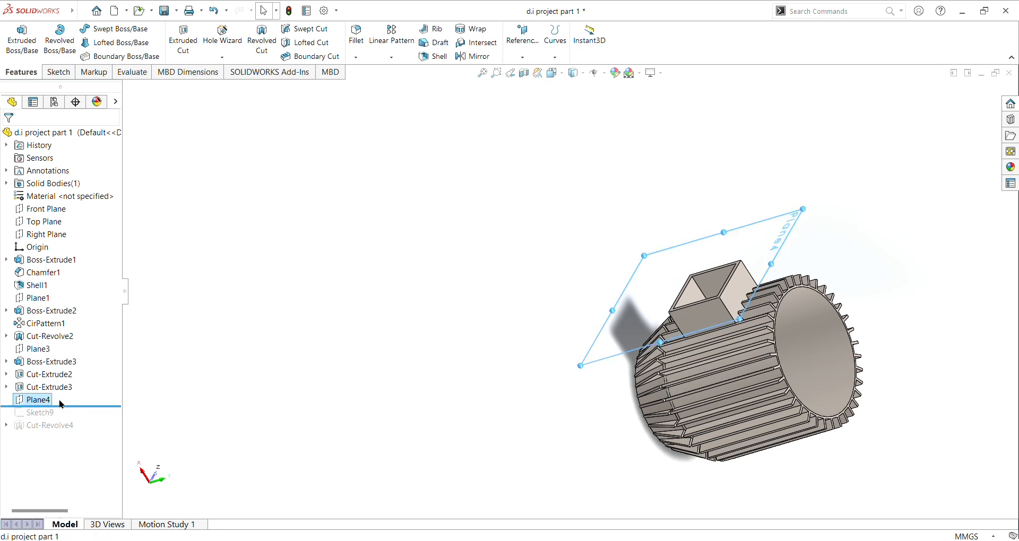
pyautogui.moveTo(88, 407); pyautogui.dragTo(85, 420)
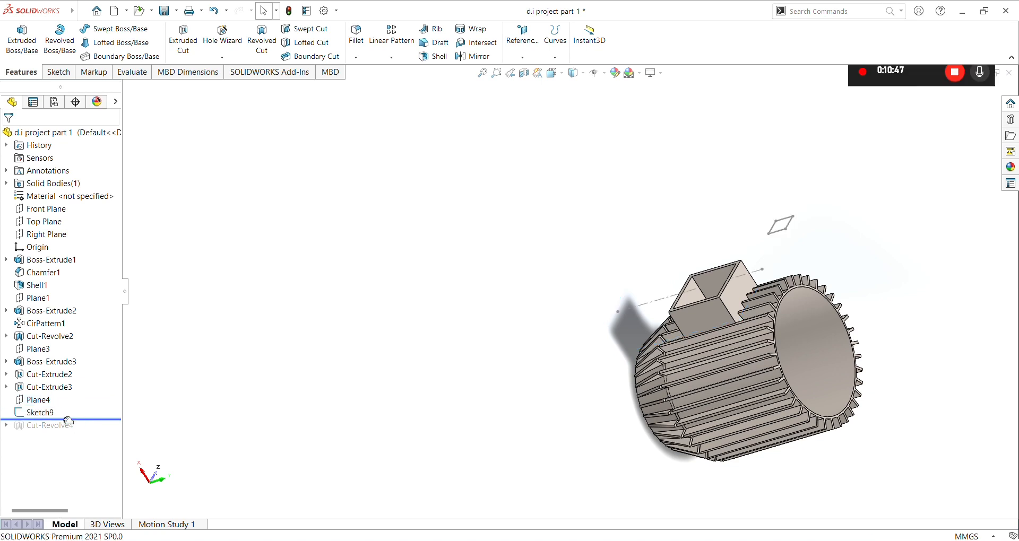
pyautogui.click(47, 415)
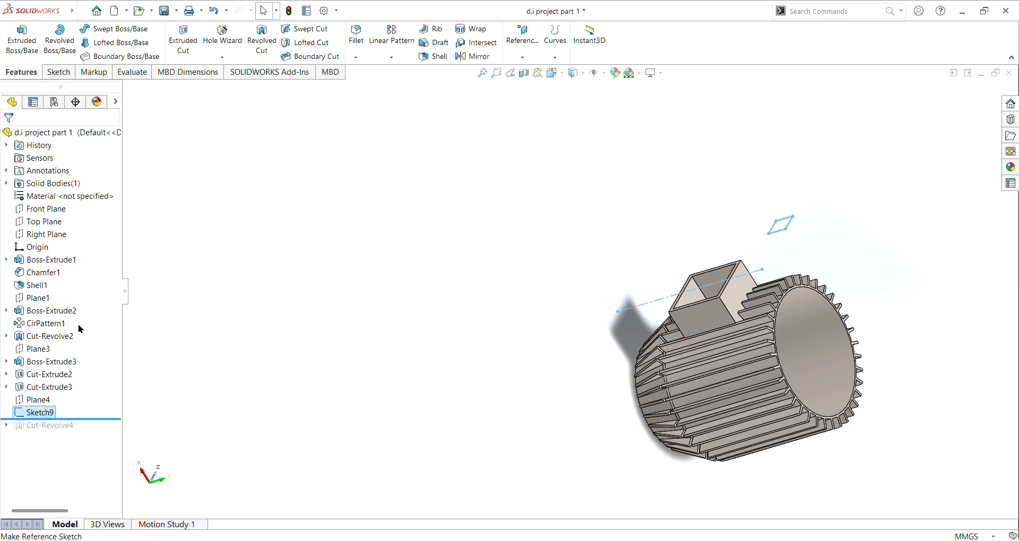
pyautogui.click(68, 282)
pyautogui.click(10, 137)
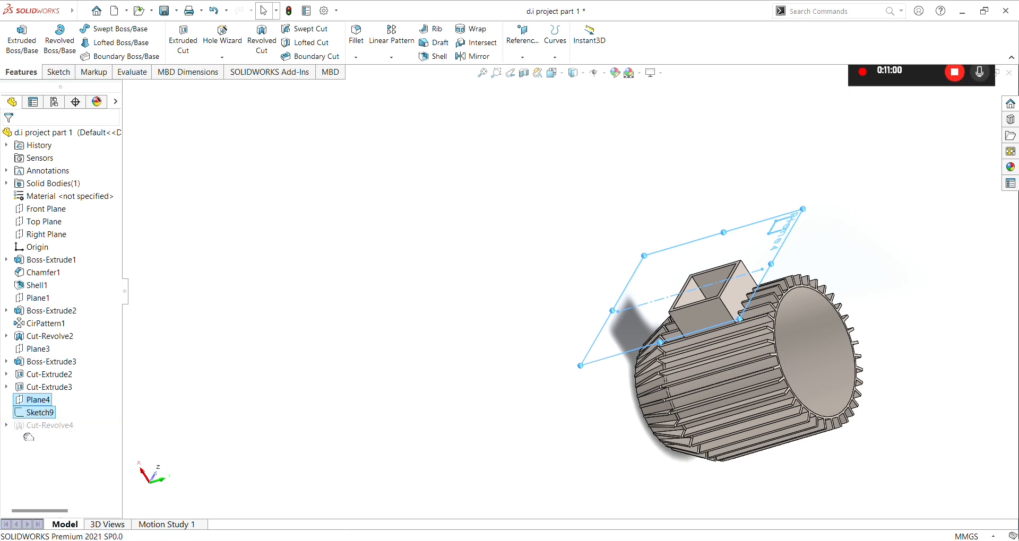
# - Roll the feature history forward to include Cut-Revolve4 and open its sketch
pyautogui.moveTo(28, 437); pyautogui.dragTo(30, 432)
pyautogui.click(38, 428)
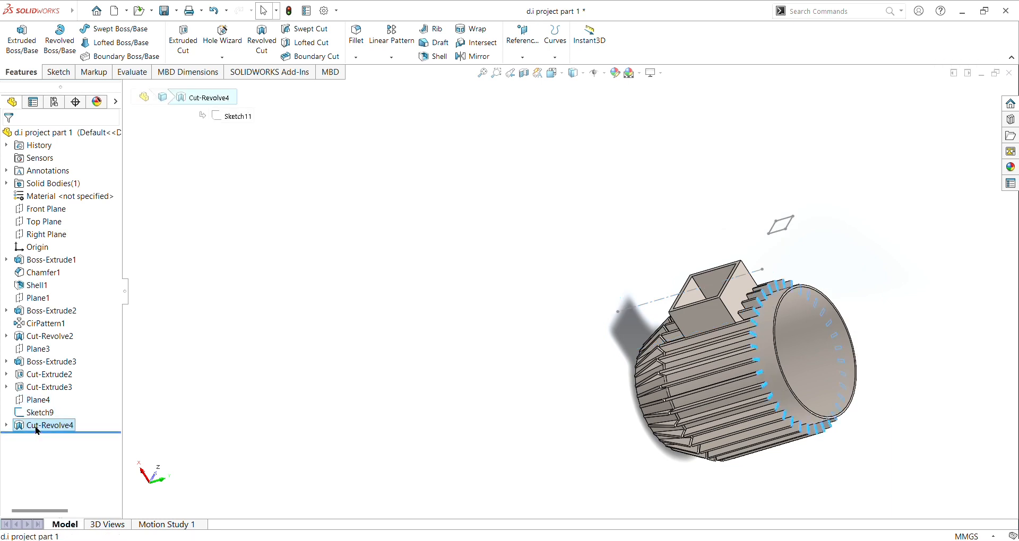
pyautogui.click(63, 312)
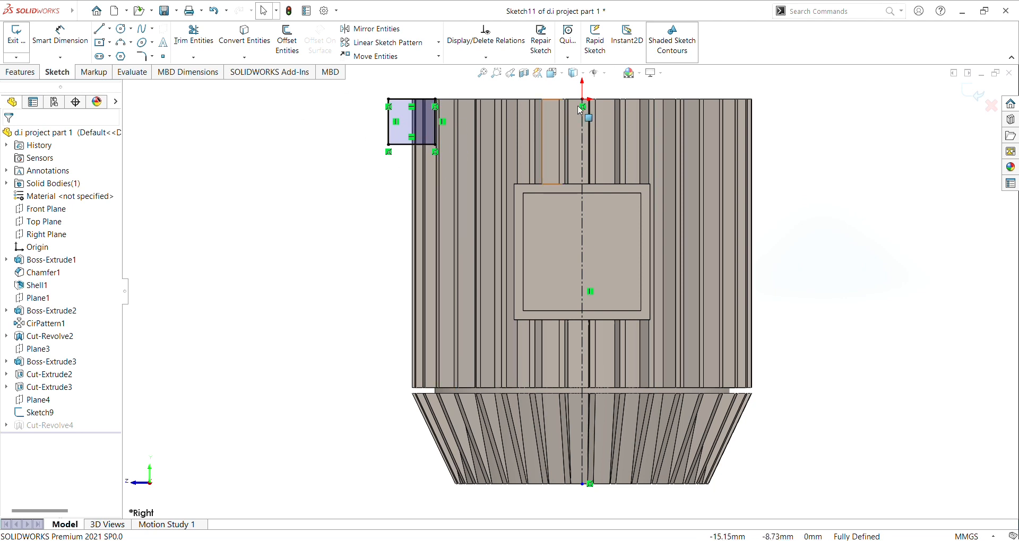
# - Select the sides of the small rectangle at the ribs' upper outer edge to examine its size, and leave the Cut-Revolve4 sketch
pyautogui.click(390, 121)
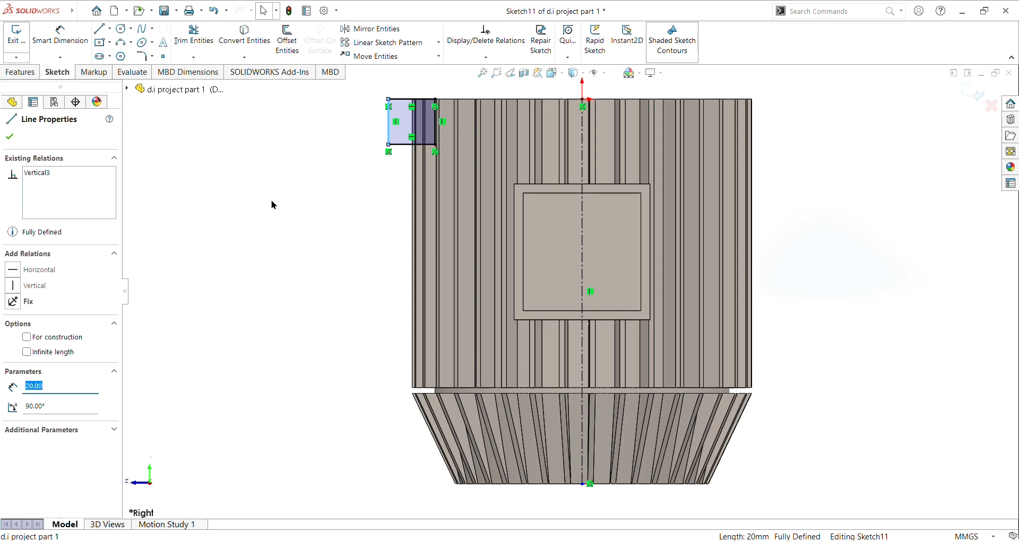
pyautogui.click(298, 294)
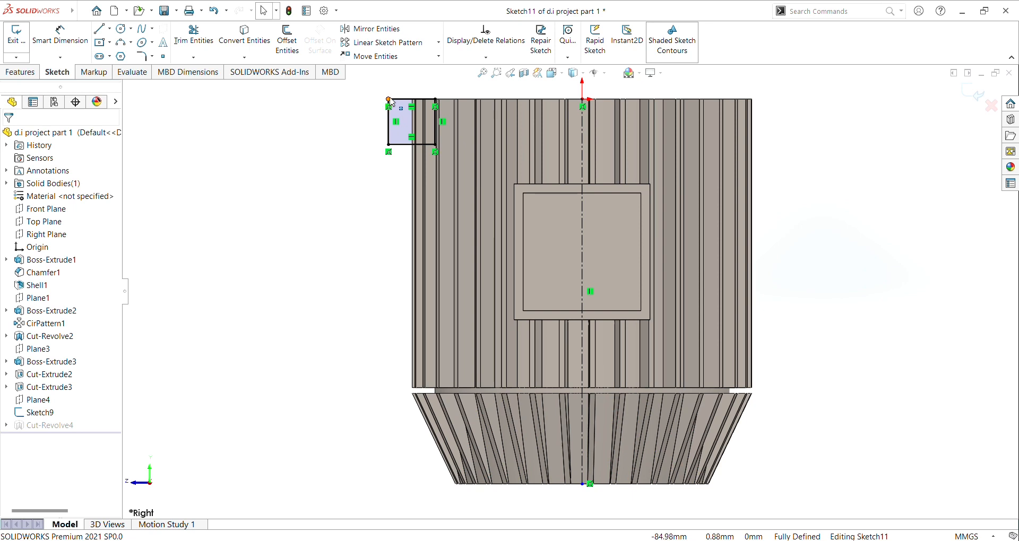
pyautogui.click(406, 147)
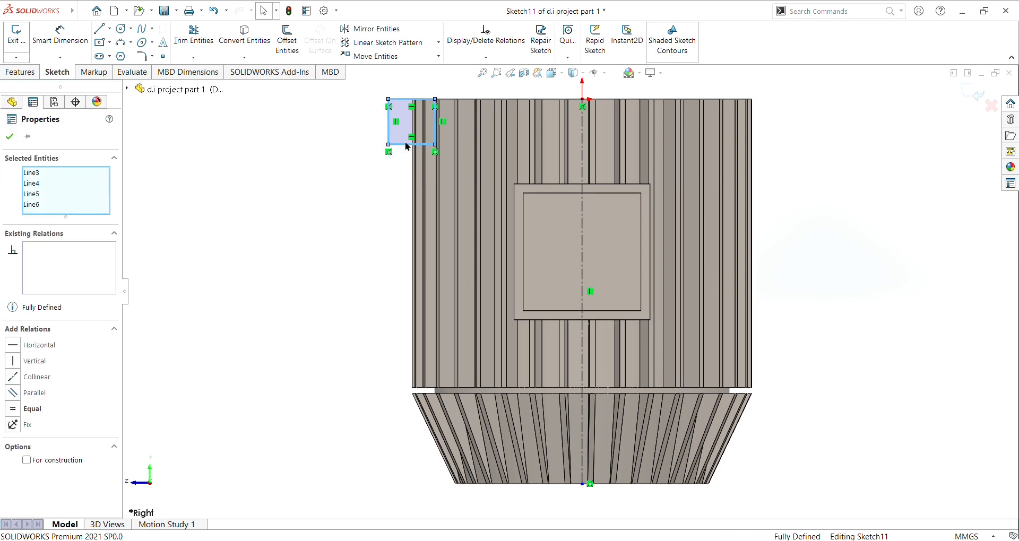
pyautogui.click(218, 190)
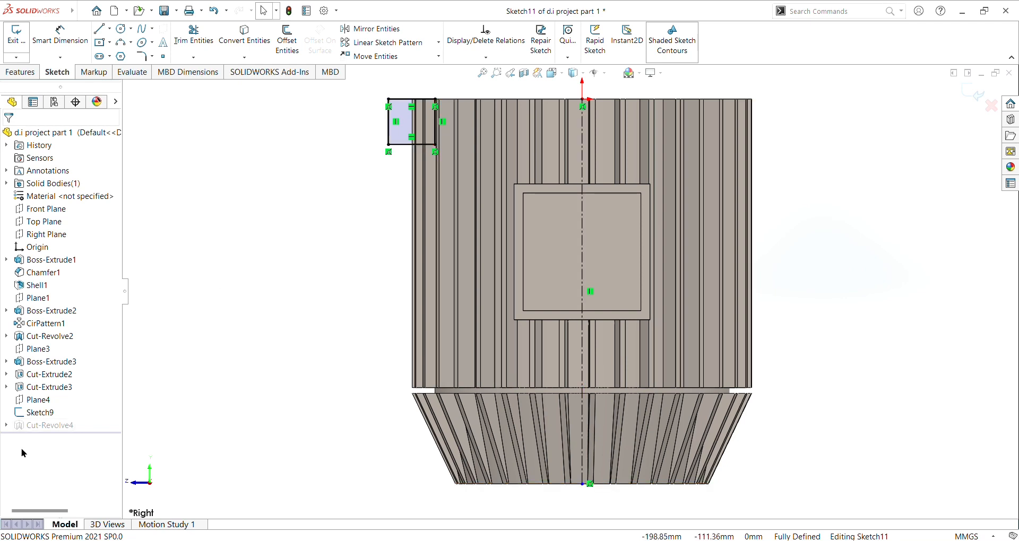
pyautogui.click(215, 12)
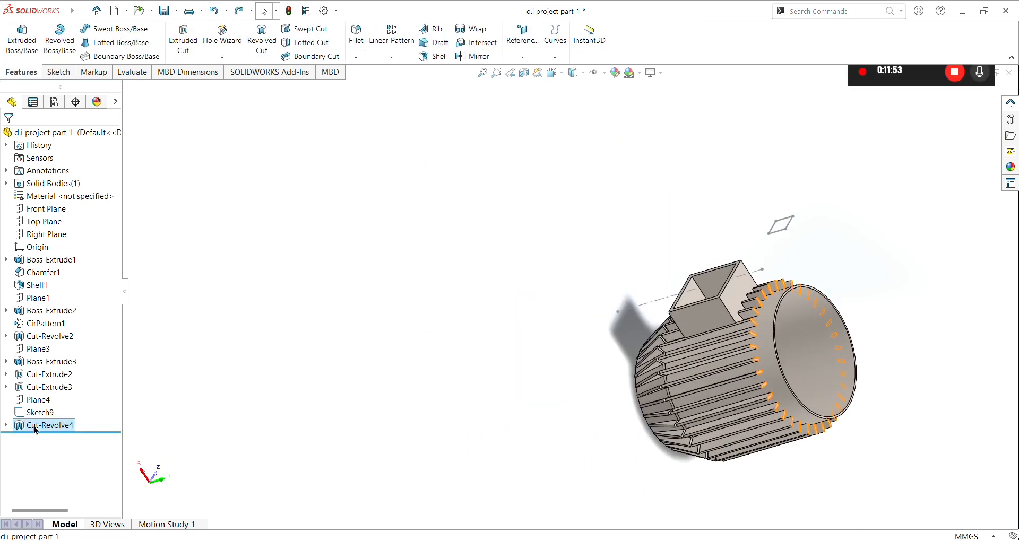
# - Review the axis and angle of the Cut-Revolve4 cut around the cylinder's open end, and close its settings
pyautogui.click(455, 289)
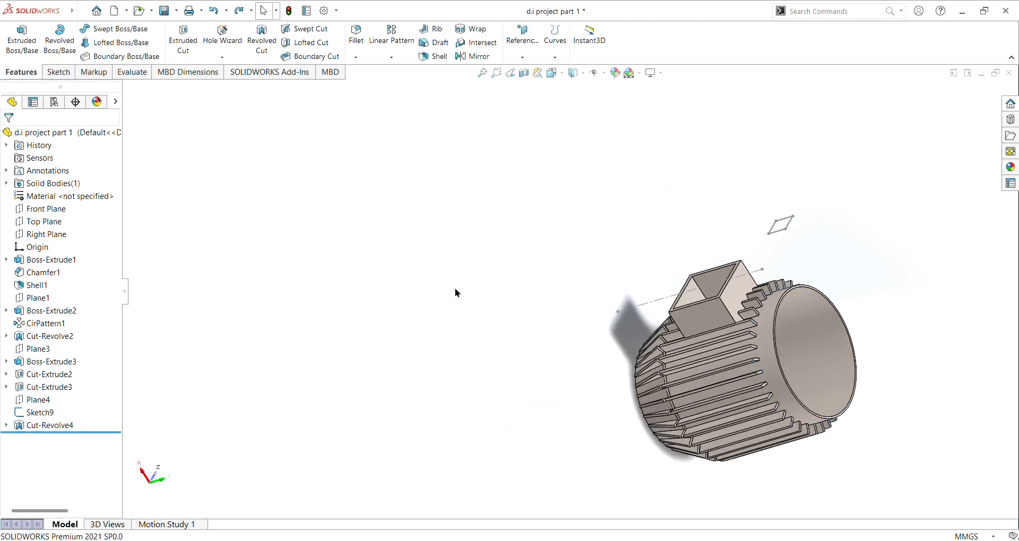
pyautogui.rightClick(20, 426)
pyautogui.click(28, 310)
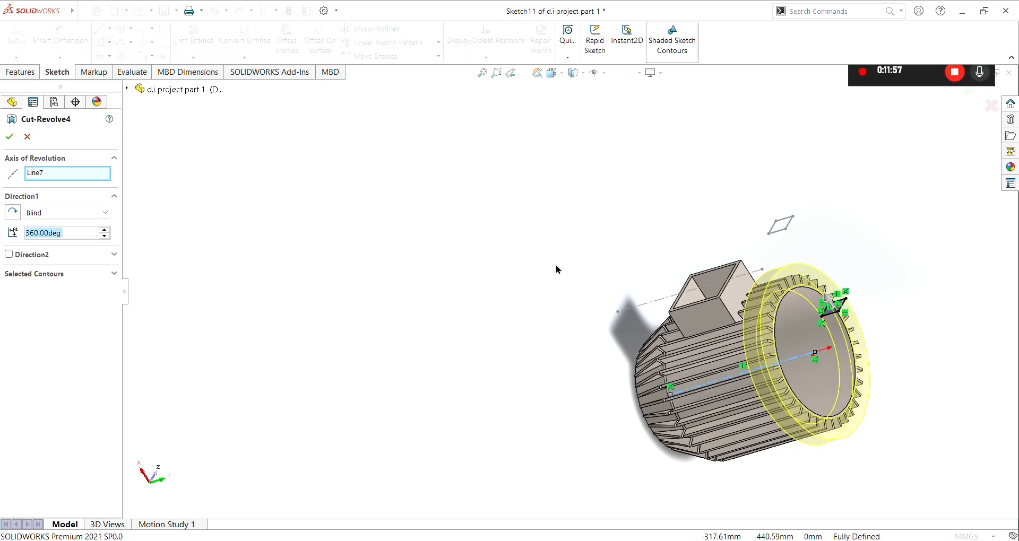
pyautogui.moveTo(903, 359)
pyautogui.mouseDown(button='middle')
pyautogui.moveTo(915, 286)
pyautogui.moveTo(793, 115)
pyautogui.moveTo(842, 247)
pyautogui.moveTo(743, 345)
pyautogui.moveTo(551, 435)
pyautogui.moveTo(270, 405)
pyautogui.moveTo(545, 452)
pyautogui.moveTo(724, 463)
pyautogui.moveTo(846, 455)
pyautogui.moveTo(653, 448)
pyautogui.moveTo(644, 473)
pyautogui.moveTo(635, 467)
pyautogui.mouseUp(button='middle')
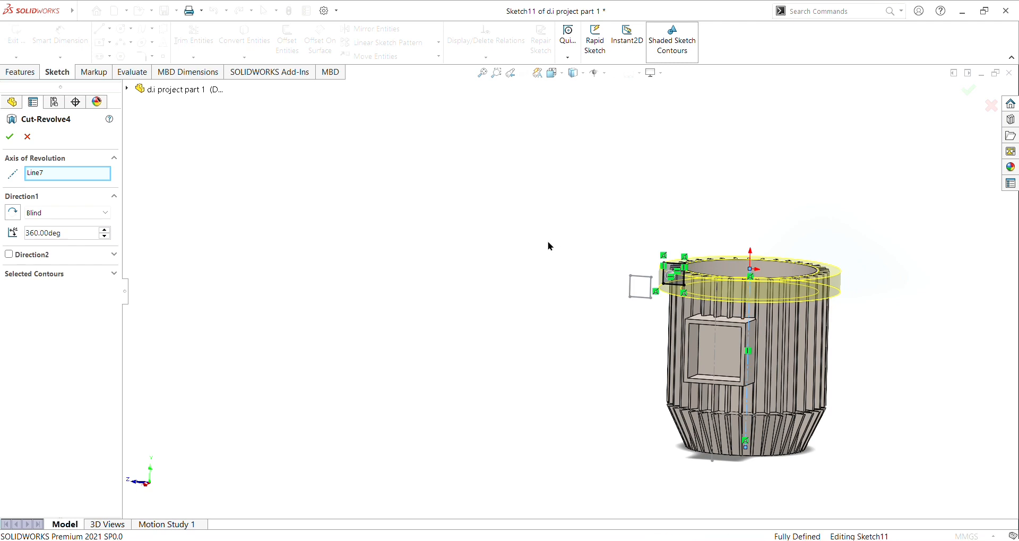
pyautogui.click(10, 137)
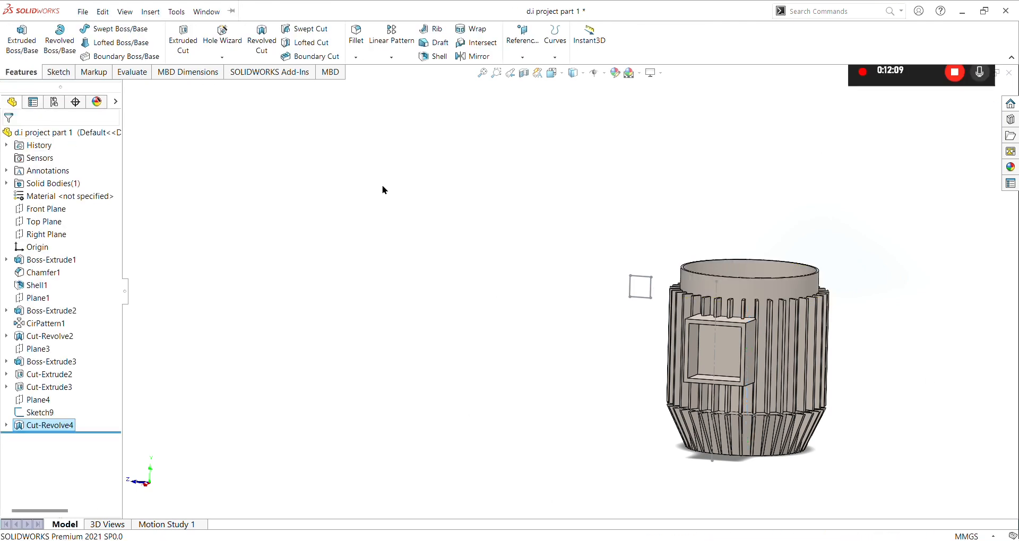
# - Inspect the trimmed rib ends around the cylinder's rim up close and show the whole part in isometric view
pyautogui.scroll(2, 444, 403)
pyautogui.scroll(3, 399, 349)
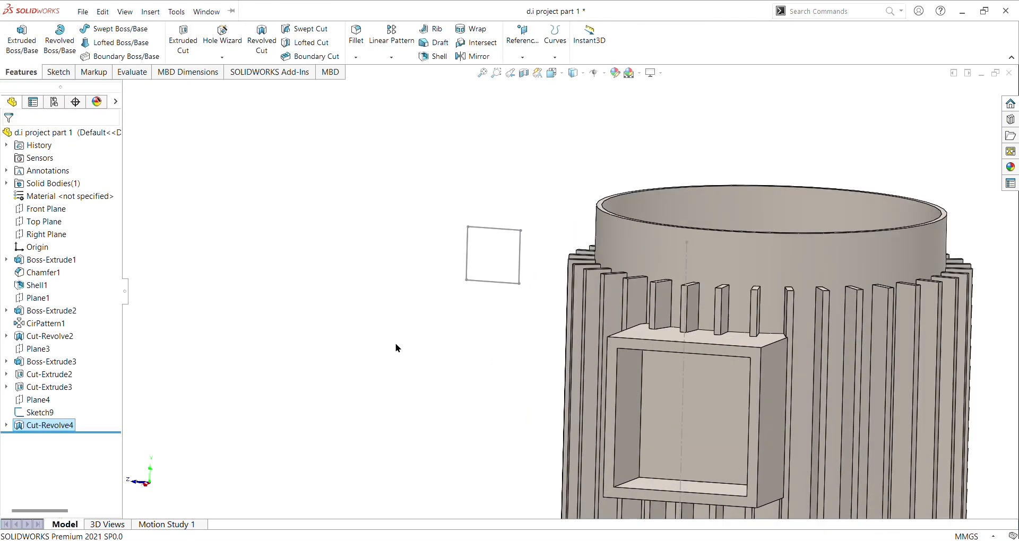
pyautogui.scroll(2, 783, 224)
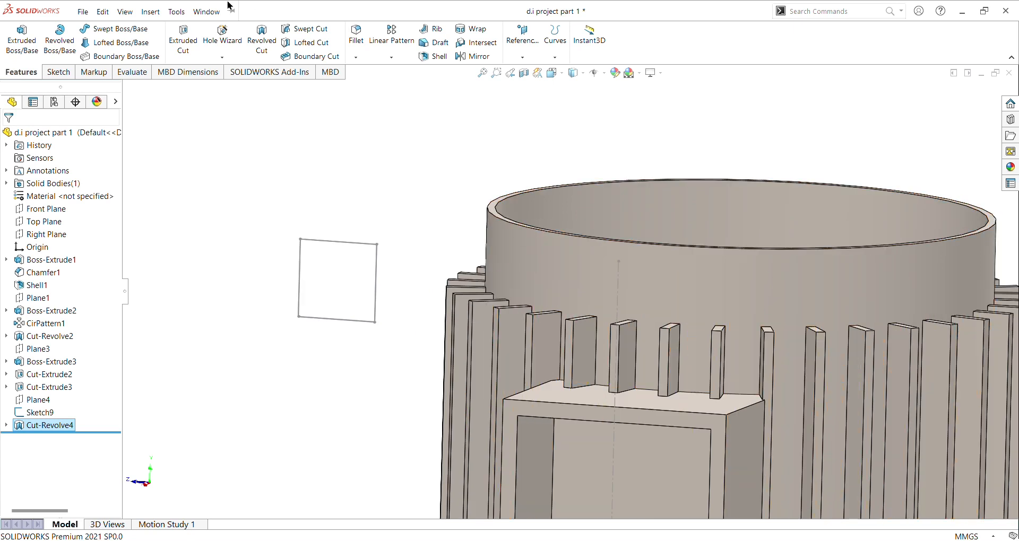
pyautogui.scroll(-6, 470, 276)
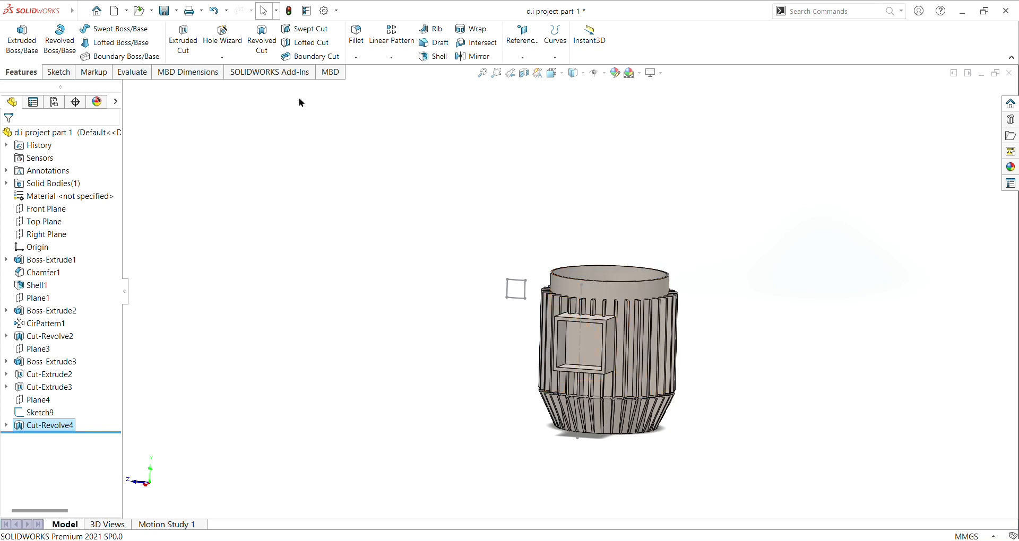
pyautogui.click(564, 73)
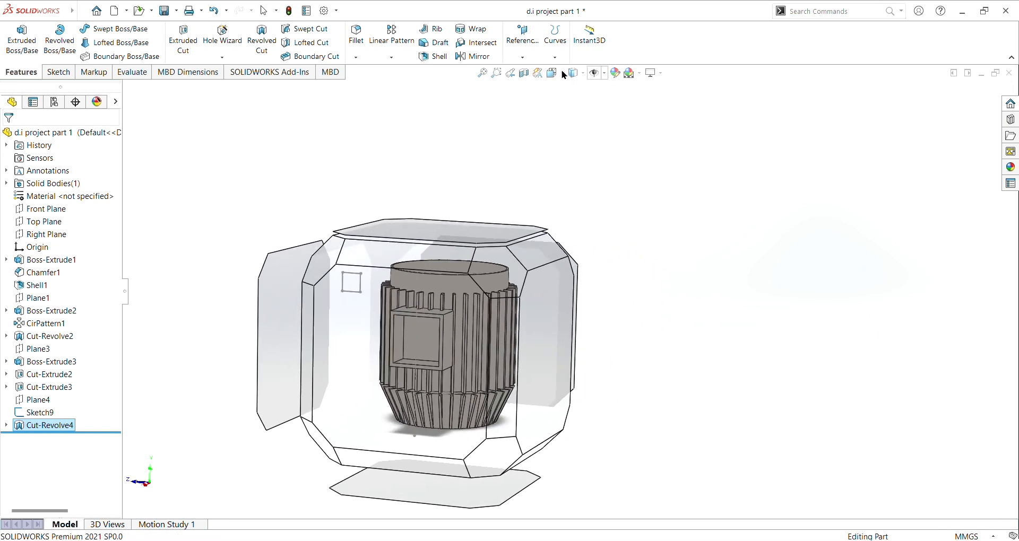
pyautogui.click(563, 77)
pyautogui.hotkey('ctrl', '7')
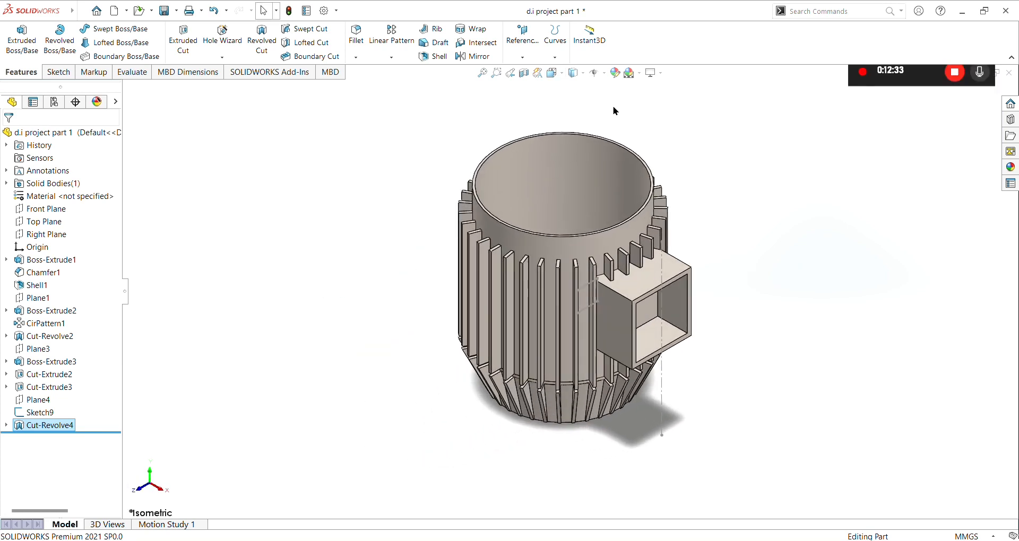
pyautogui.click(955, 72)
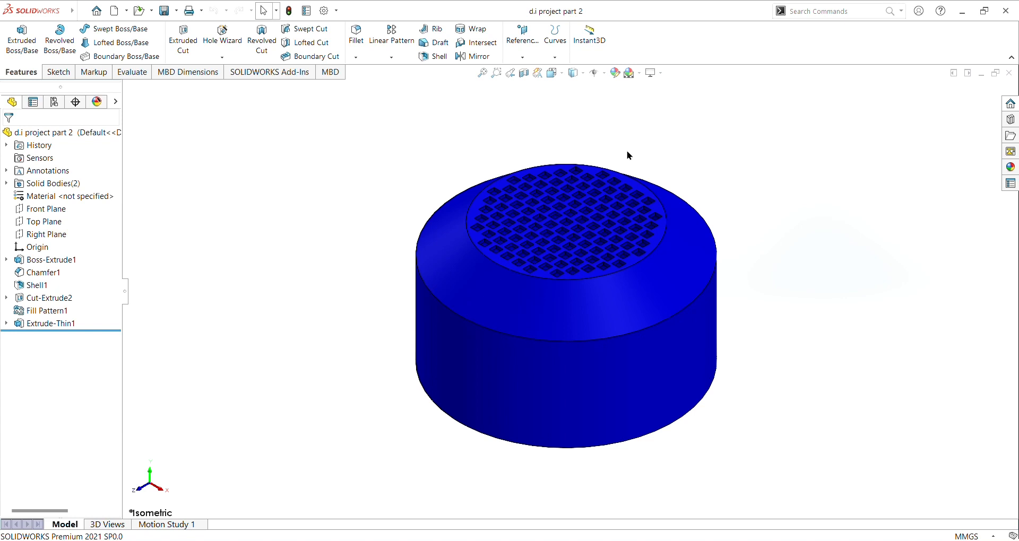
# - Roll the history of d.i project part 2 back to Boss-Extrude1, review its base circle sketch, and leave the sketch
pyautogui.moveTo(76, 336); pyautogui.dragTo(79, 265)
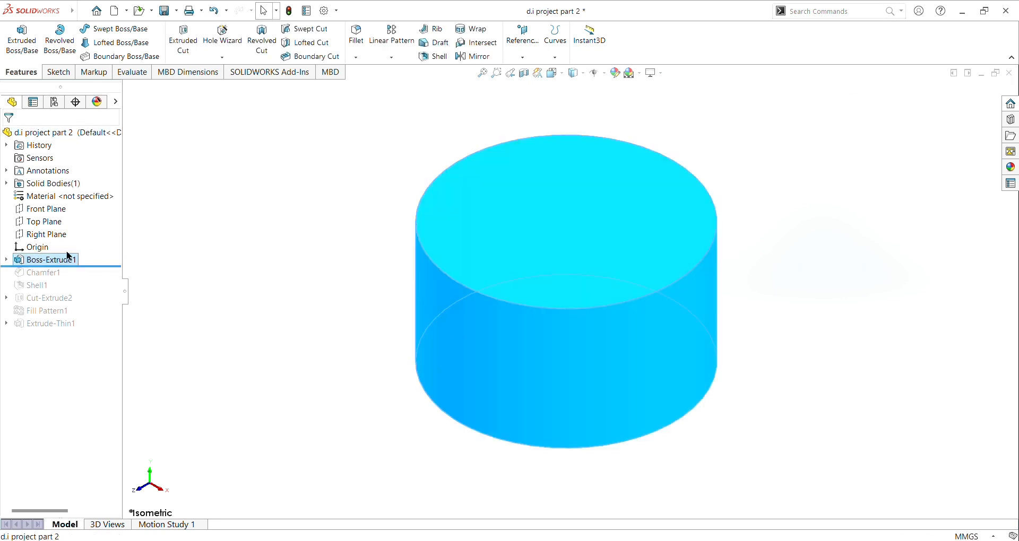
pyautogui.click(90, 221)
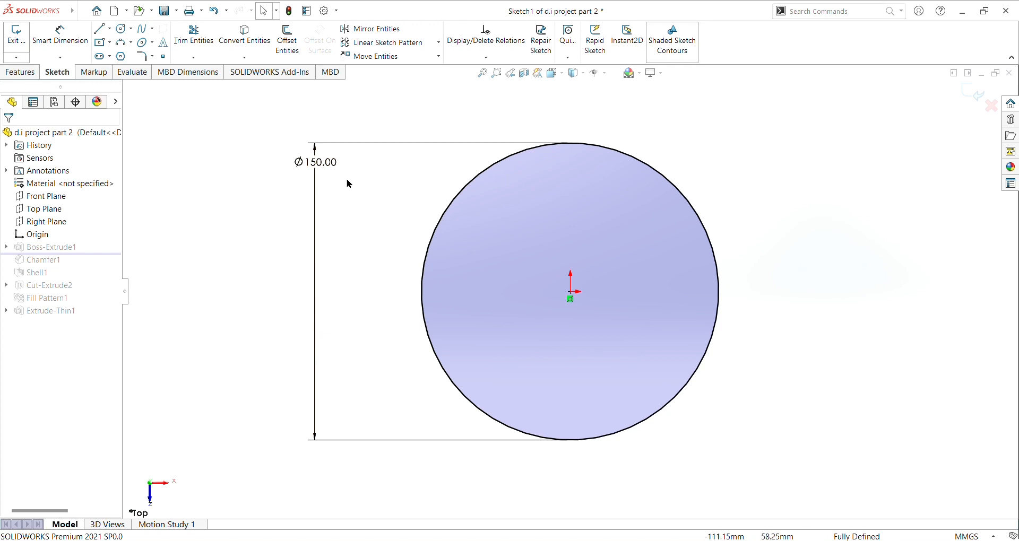
pyautogui.click(214, 11)
# - Review the depth and end condition of the Boss-Extrude1 base cylinder and close its settings
pyautogui.click(59, 260)
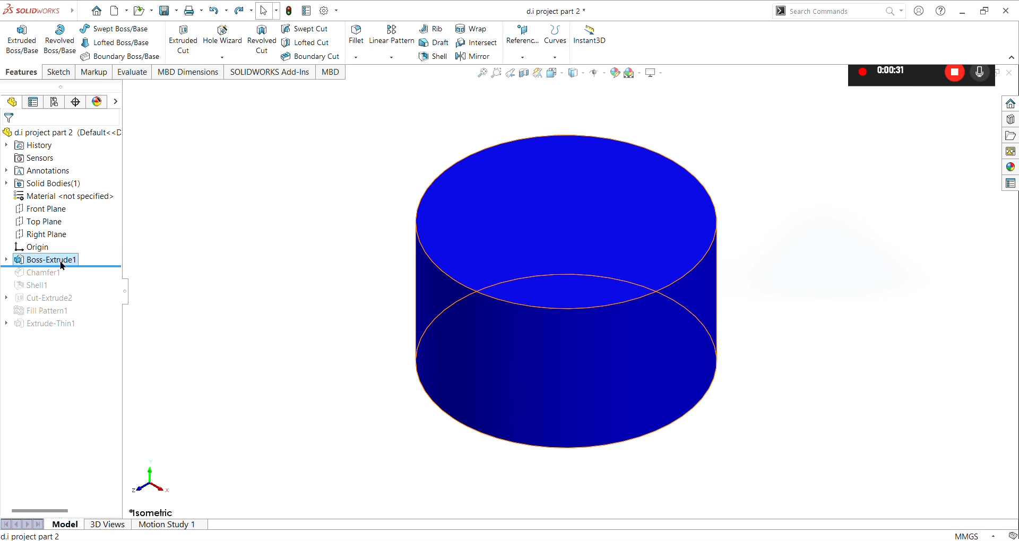
pyautogui.click(71, 232)
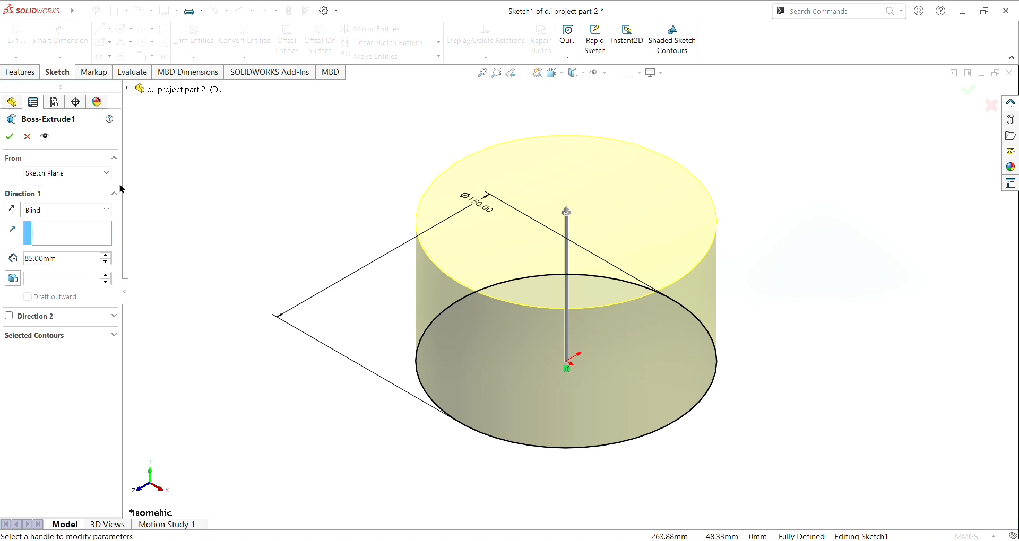
pyautogui.click(10, 136)
# - Roll the history forward to include Chamfer1, review its asymmetric distances and selected face, and close its settings
pyautogui.moveTo(58, 267); pyautogui.dragTo(57, 280)
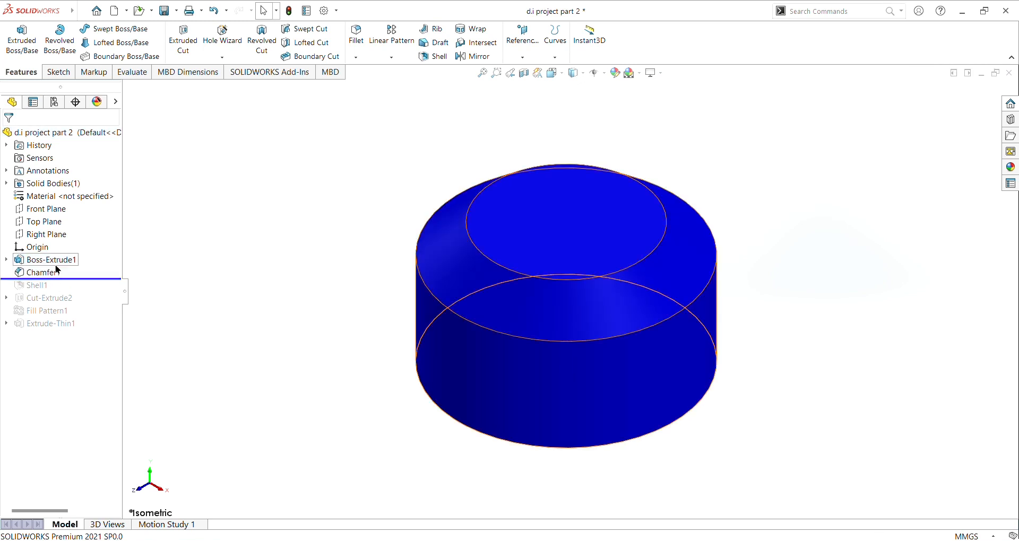
pyautogui.click(56, 266)
pyautogui.click(45, 274)
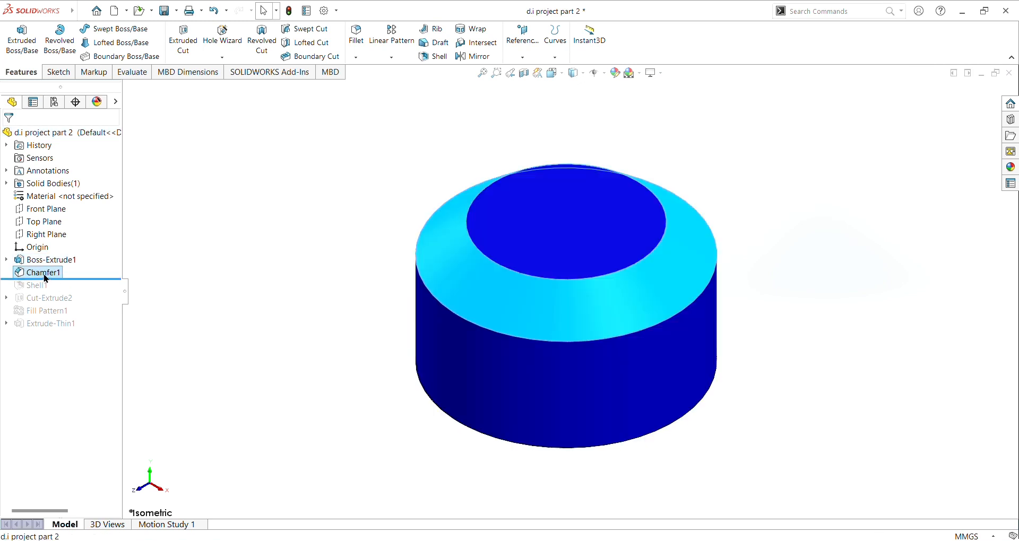
pyautogui.click(54, 238)
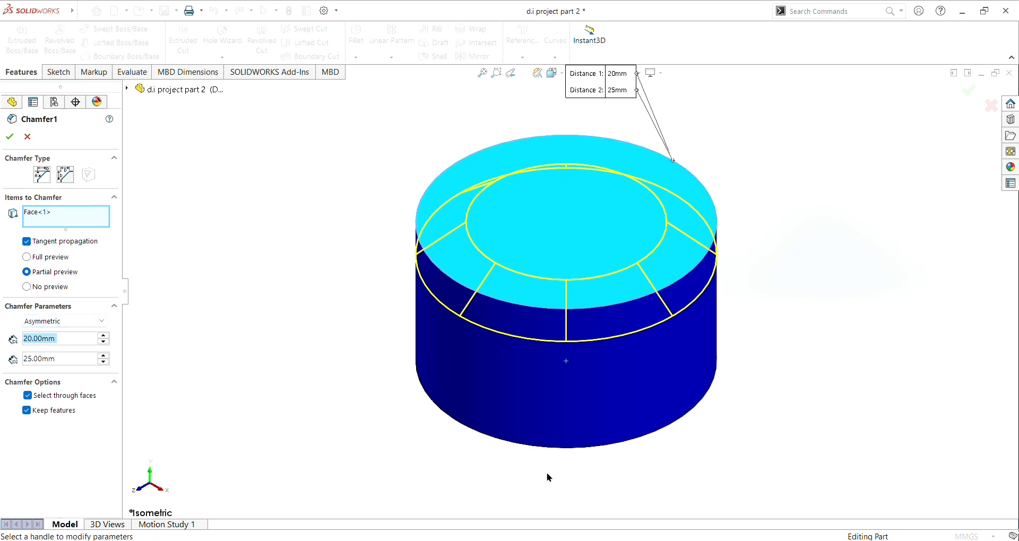
pyautogui.click(10, 137)
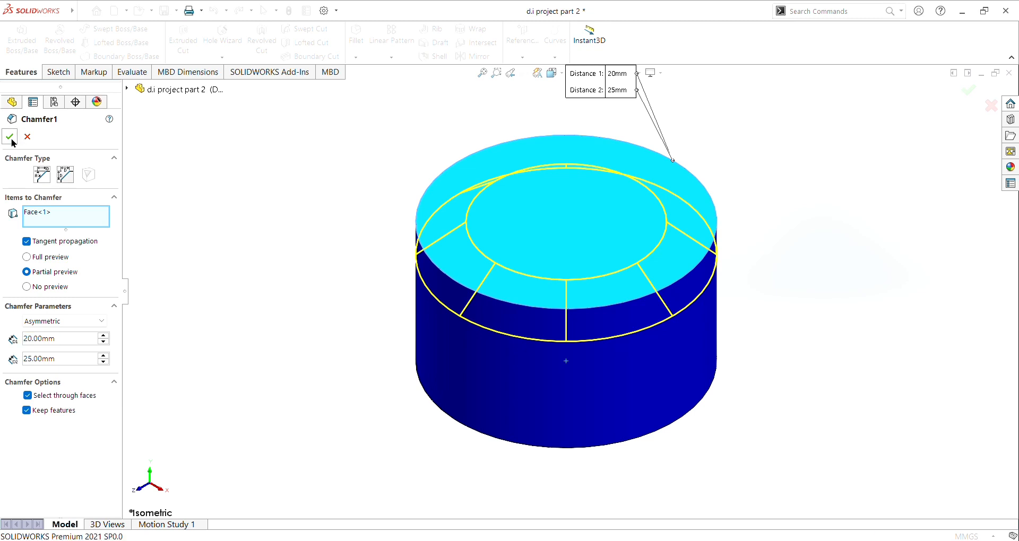
# - Roll the history forward to include Shell1, review its wall thickness and removed bottom face, and close its settings
pyautogui.moveTo(56, 282); pyautogui.dragTo(61, 292)
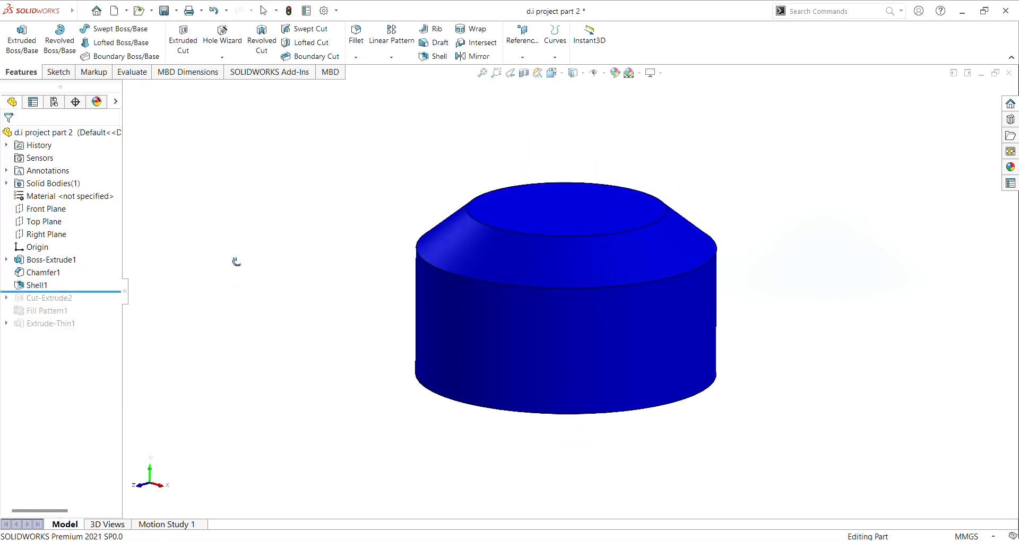
pyautogui.moveTo(298, 261); pyautogui.dragTo(284, 129, button='middle')
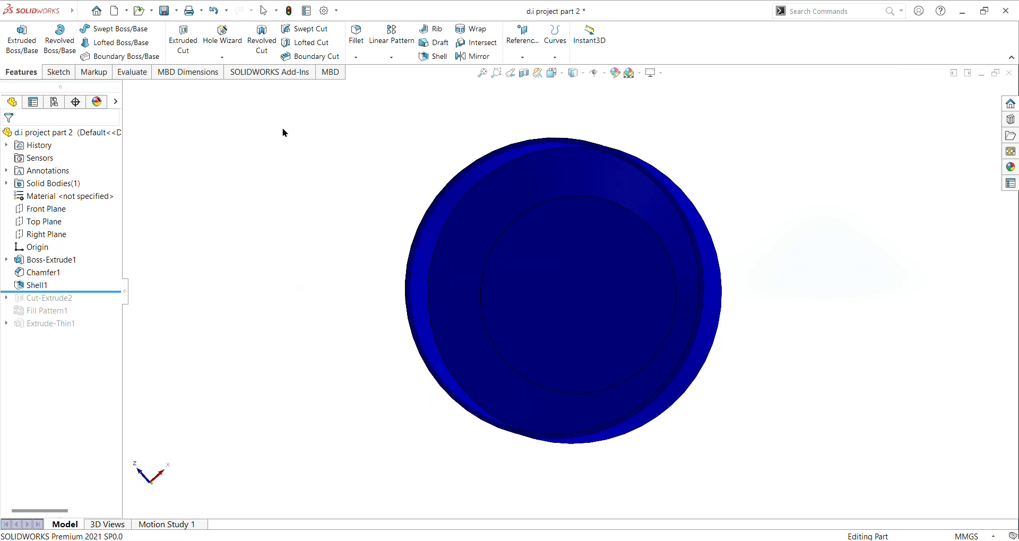
pyautogui.rightClick(22, 293)
pyautogui.click(79, 274)
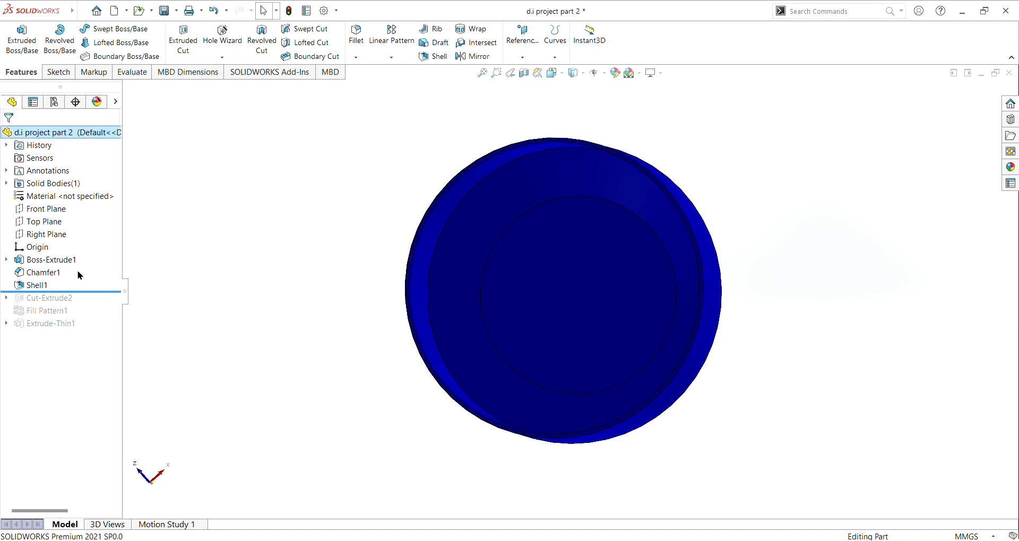
pyautogui.click(33, 285)
pyautogui.click(36, 261)
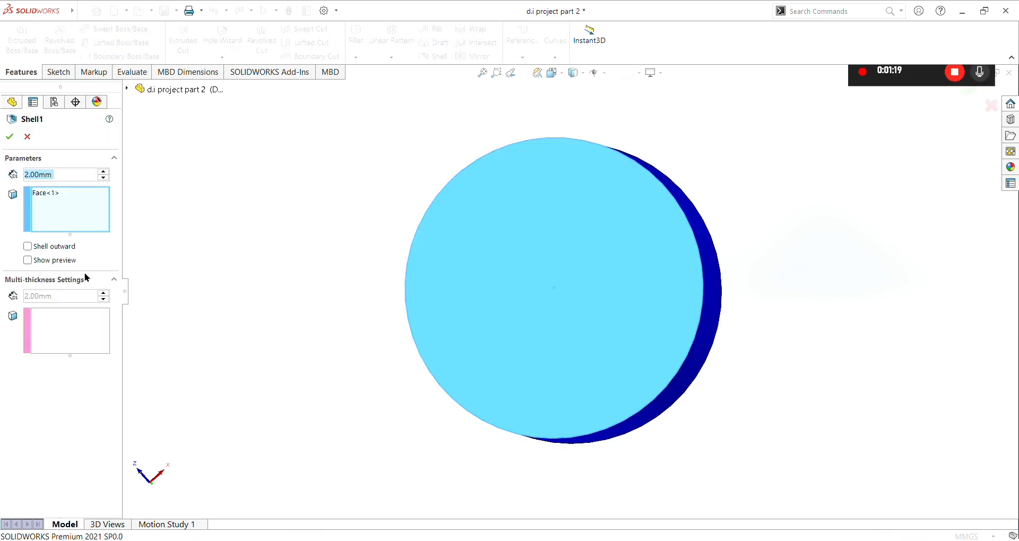
pyautogui.moveTo(284, 260); pyautogui.dragTo(227, 218, button='middle')
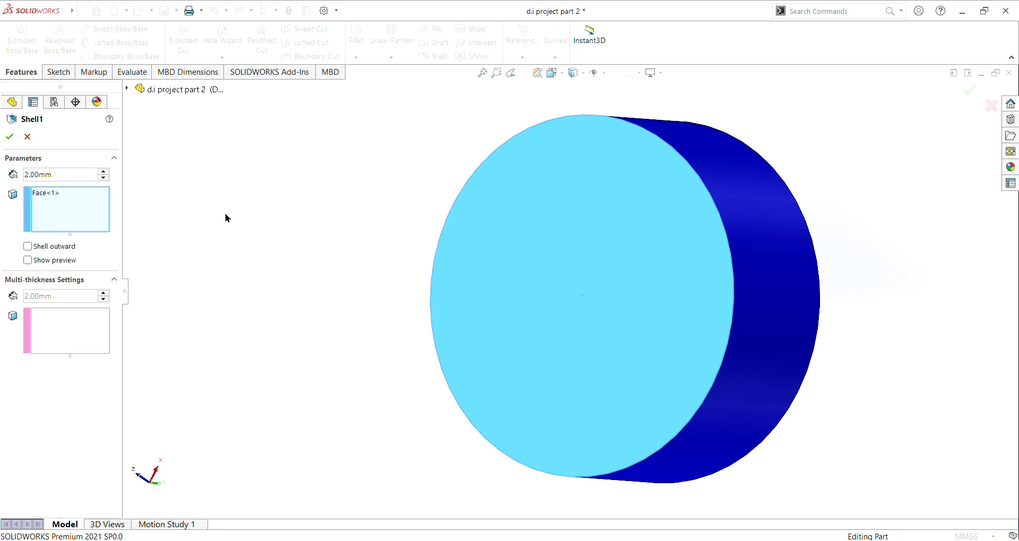
pyautogui.click(10, 136)
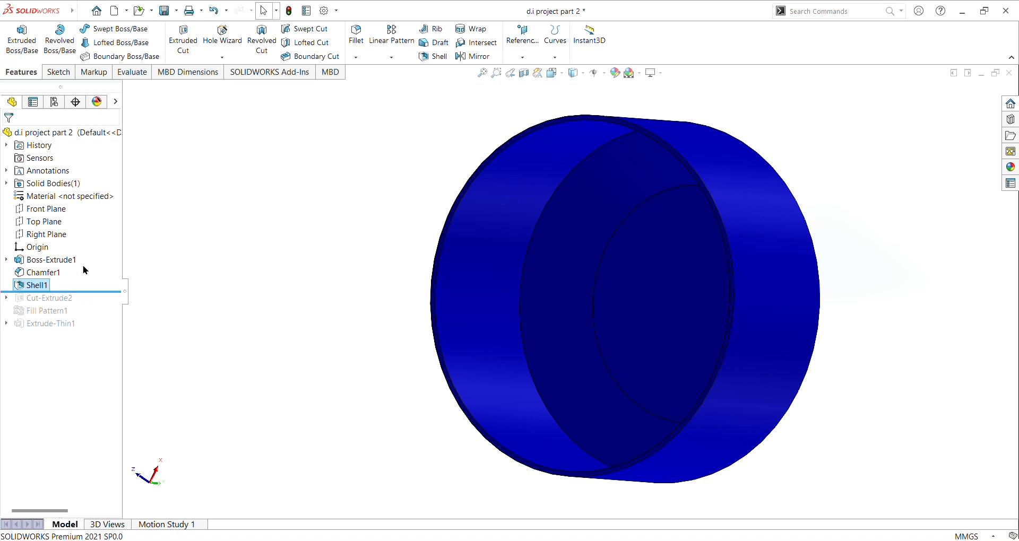
# - Roll the history forward to include Cut-Extrude2, review the dimensions of its small central square sketch, and leave the sketch
pyautogui.moveTo(81, 293); pyautogui.dragTo(89, 307)
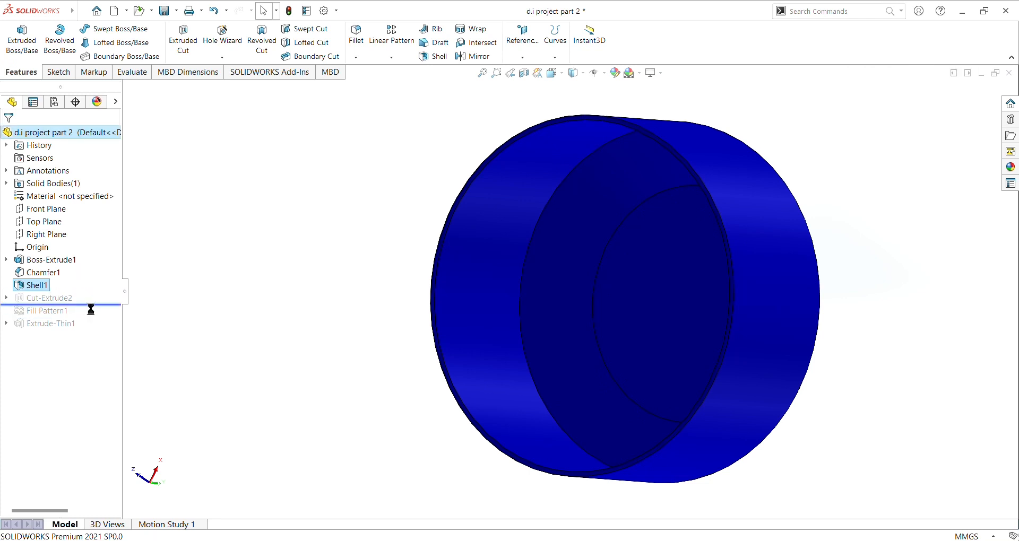
pyautogui.click(67, 301)
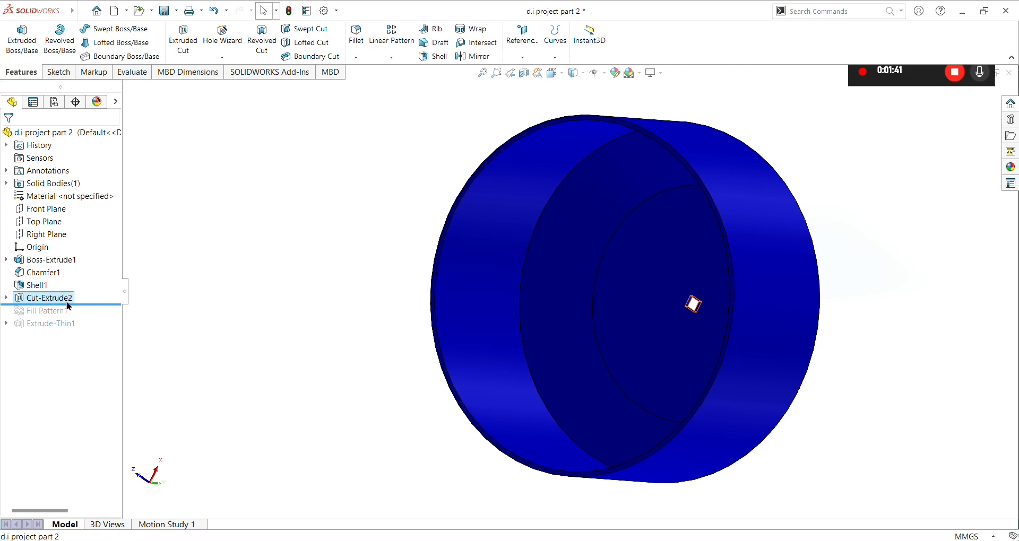
pyautogui.click(94, 268)
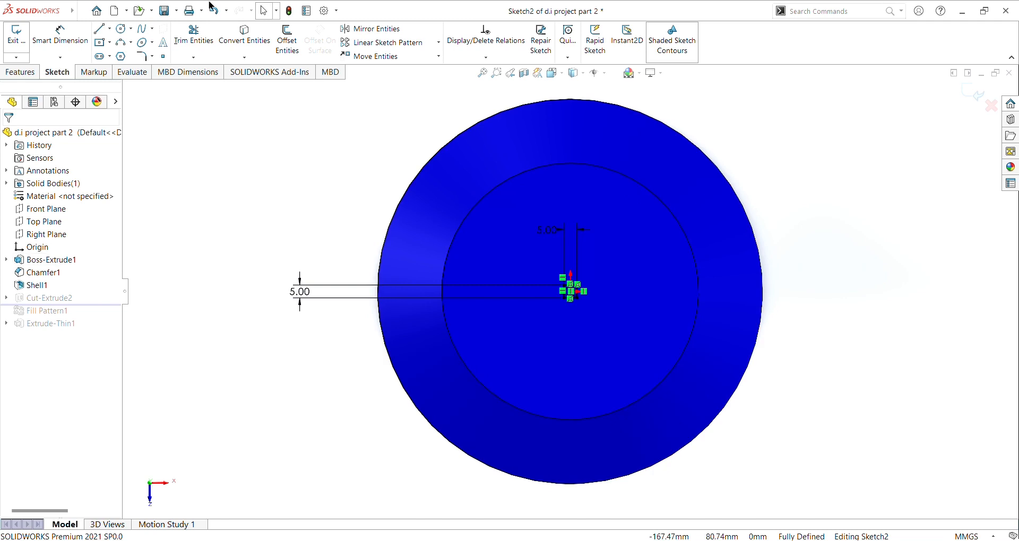
pyautogui.scroll(-11, 632, 334)
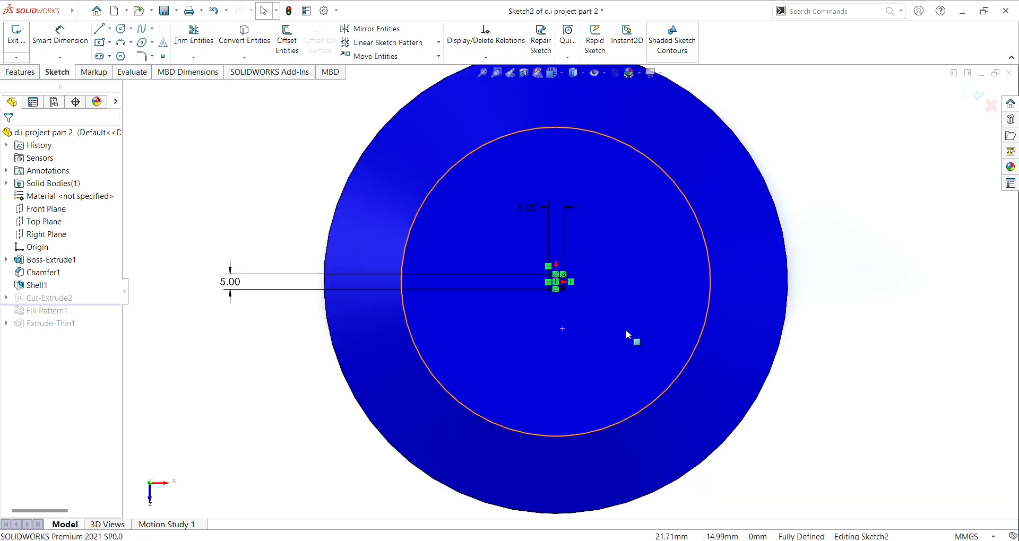
pyautogui.press('f')
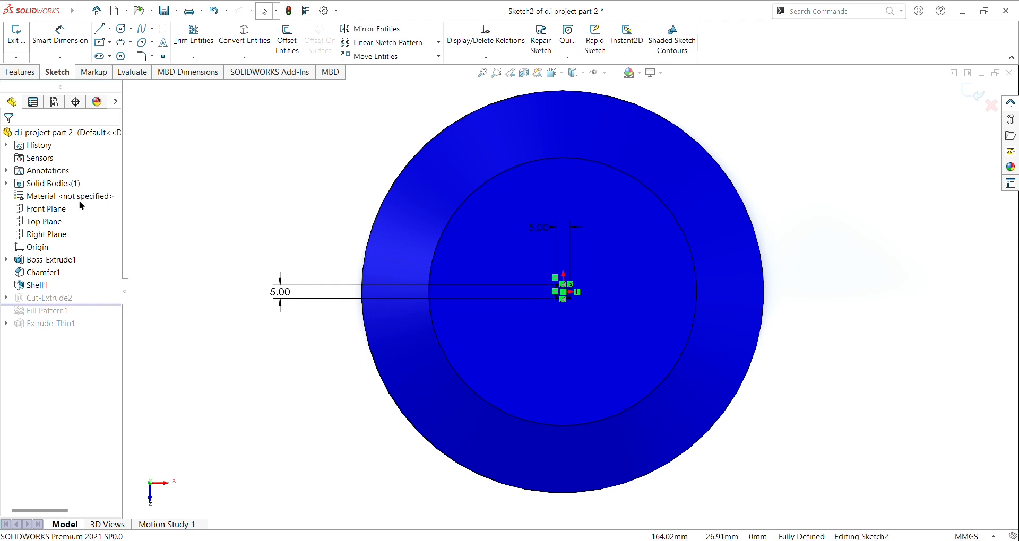
pyautogui.click(213, 11)
# - Review the Through All settings of Cut-Extrude2 from the cap's open and closed sides, and close them
pyautogui.click(25, 301)
pyautogui.click(40, 275)
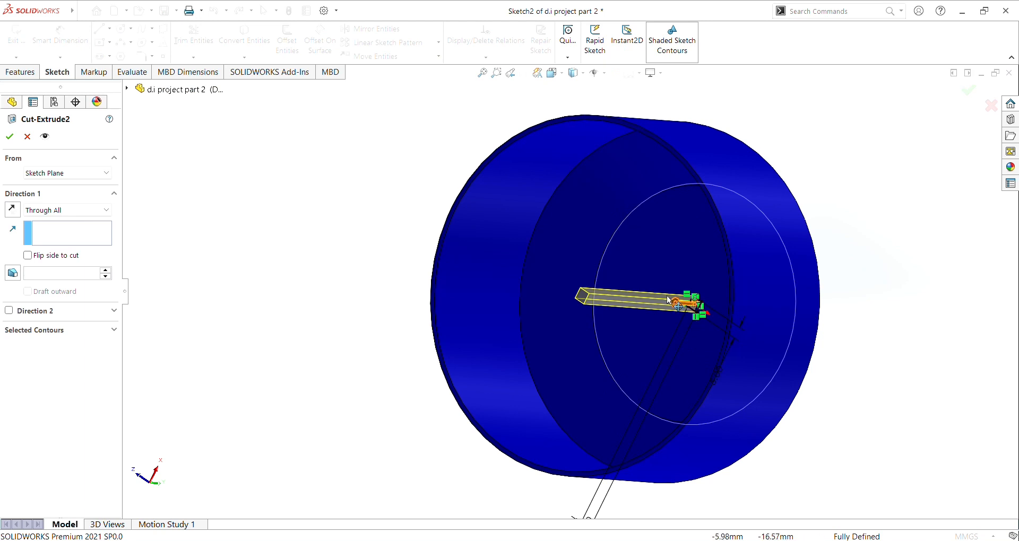
pyautogui.moveTo(944, 248)
pyautogui.mouseDown(button='middle')
pyautogui.moveTo(878, 287)
pyautogui.moveTo(735, 329)
pyautogui.moveTo(871, 241)
pyautogui.moveTo(949, 240)
pyautogui.mouseUp(button='middle')
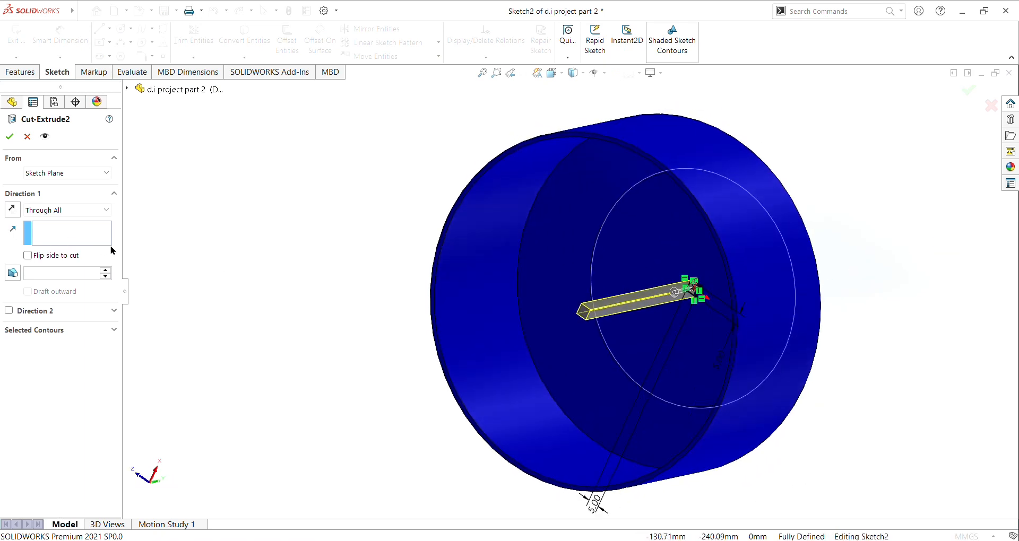
pyautogui.moveTo(250, 291); pyautogui.dragTo(74, 385, button='middle')
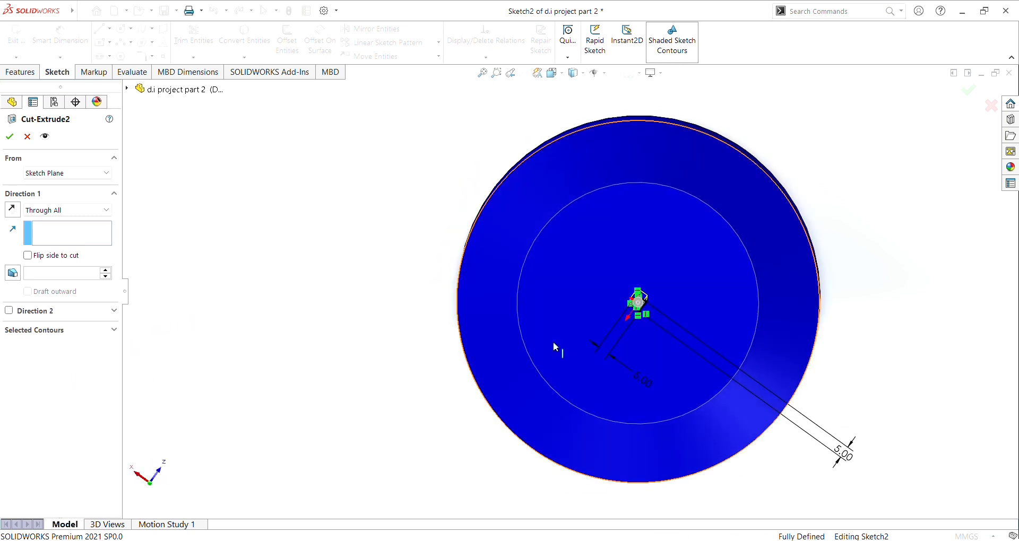
pyautogui.scroll(-3, 826, 272)
pyautogui.scroll(-2, 514, 298)
pyautogui.scroll(5, 562, 281)
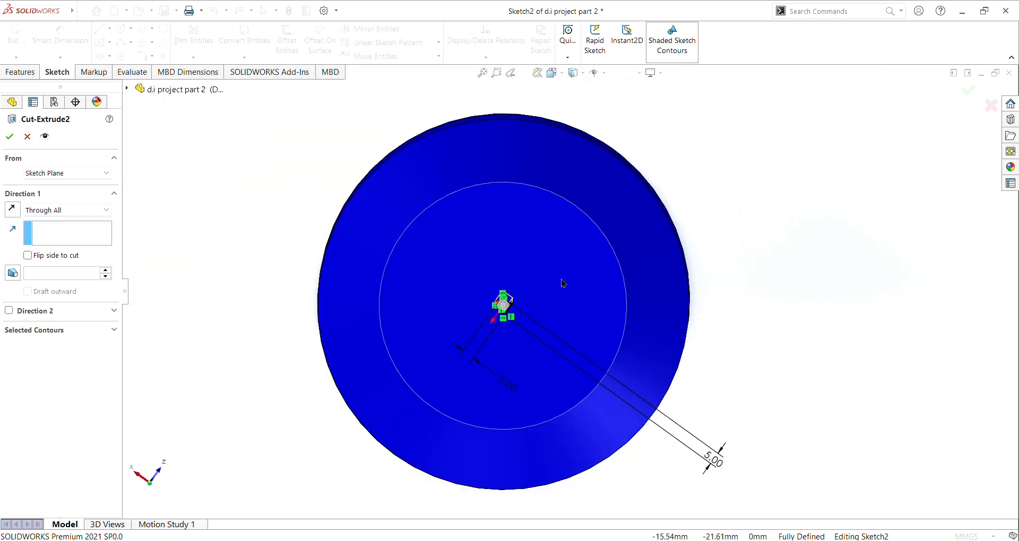
pyautogui.scroll(-1, 818, 275)
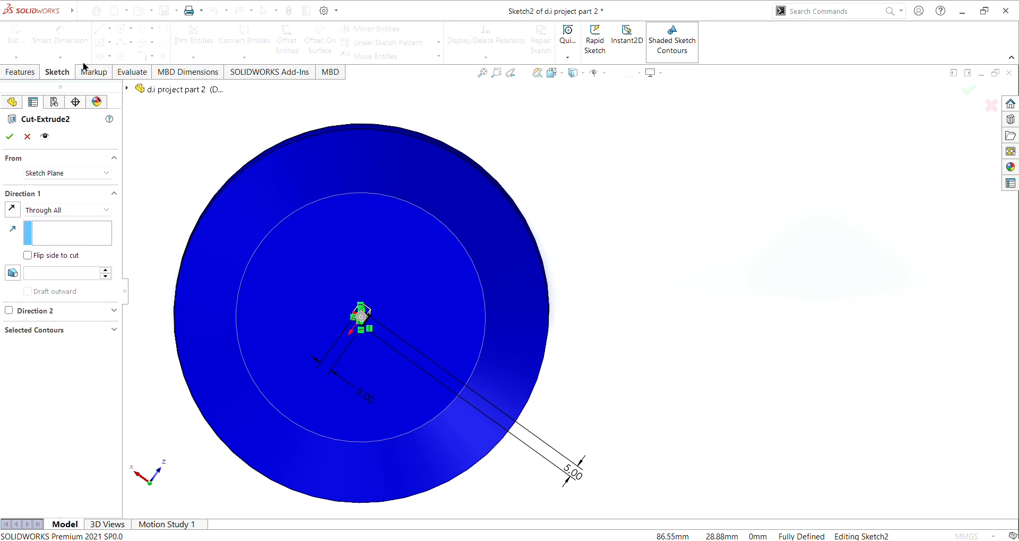
pyautogui.click(10, 136)
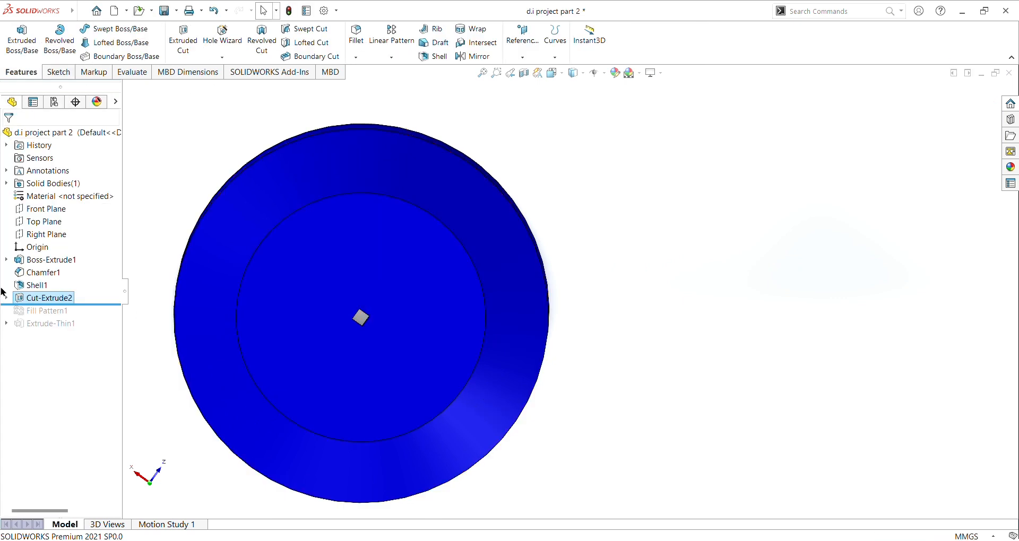
# - Roll the history forward to include Fill Pattern1, review its boundary face, layout, spacing and seed feature, and close its settings
pyautogui.moveTo(26, 305); pyautogui.dragTo(33, 317)
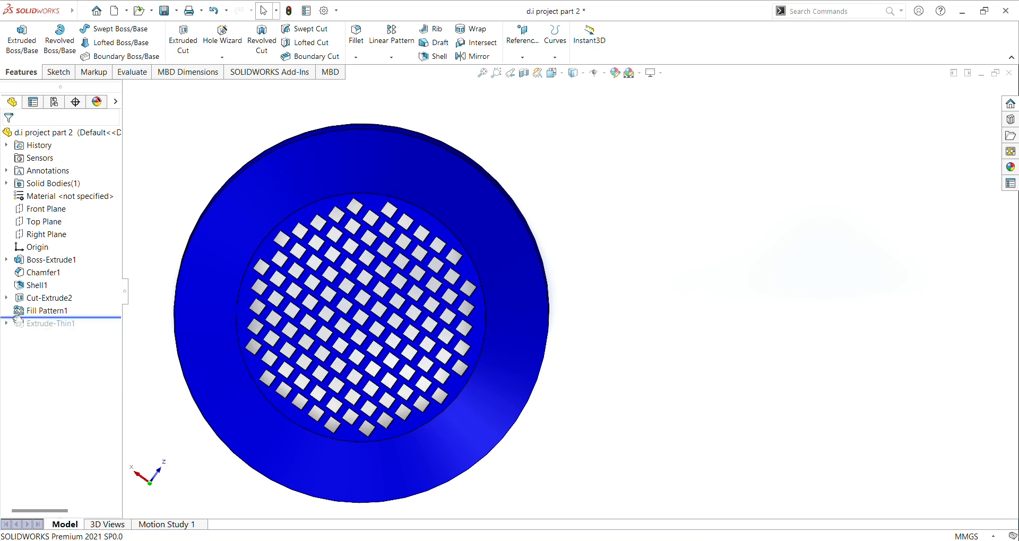
pyautogui.click(43, 311)
pyautogui.click(39, 287)
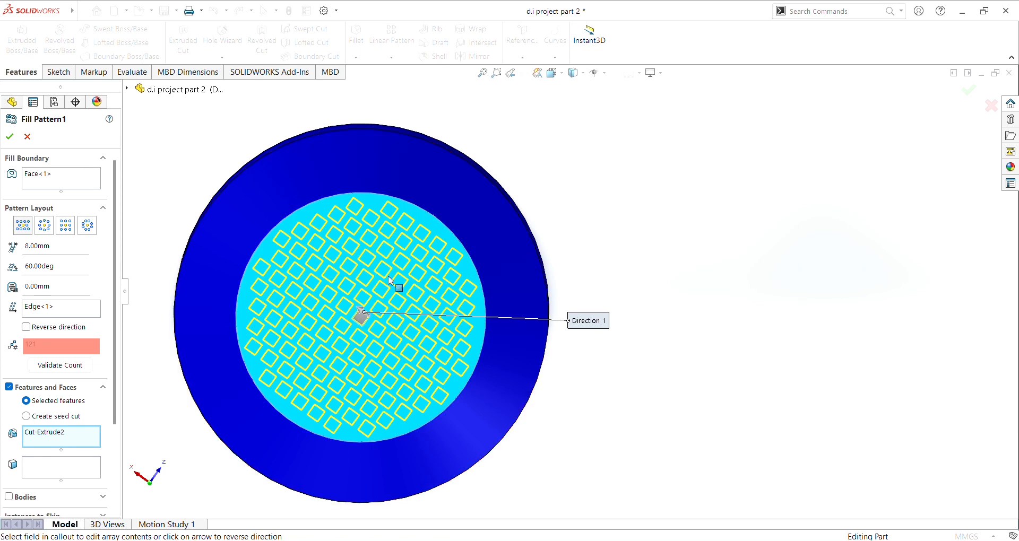
pyautogui.scroll(-4, 387, 278)
pyautogui.scroll(5, 368, 171)
pyautogui.scroll(3, 370, 185)
pyautogui.scroll(-7, 452, 286)
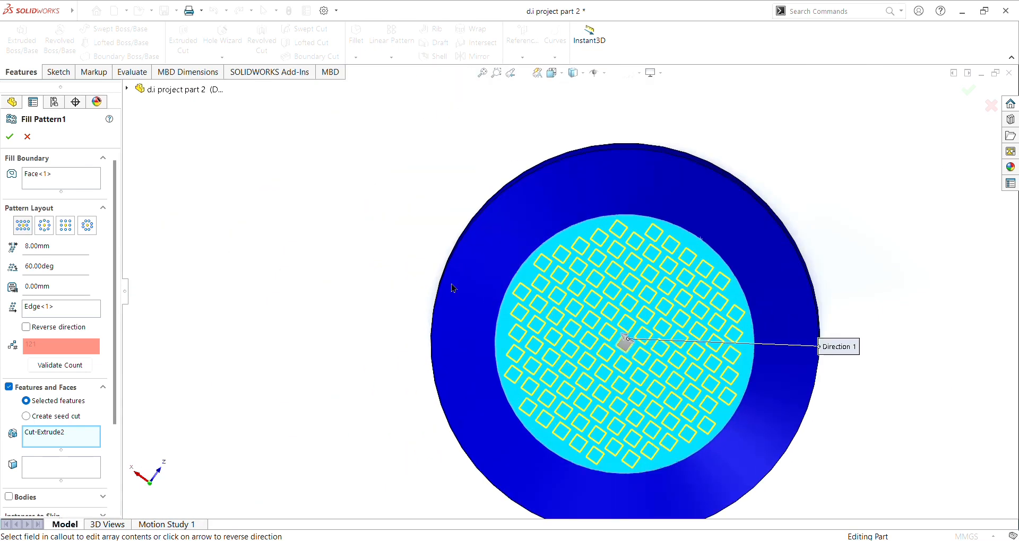
pyautogui.scroll(4, 572, 237)
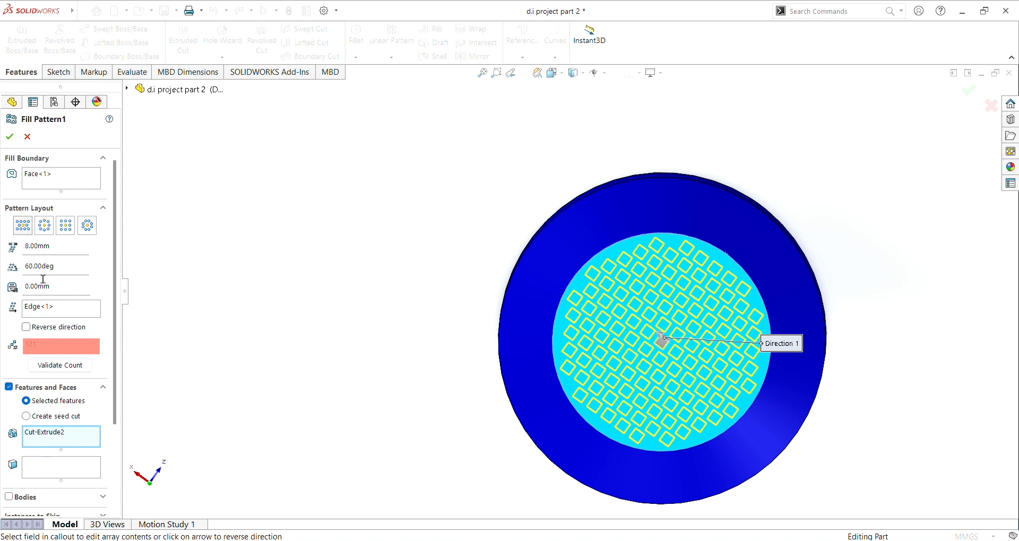
pyautogui.scroll(-3, 64, 323)
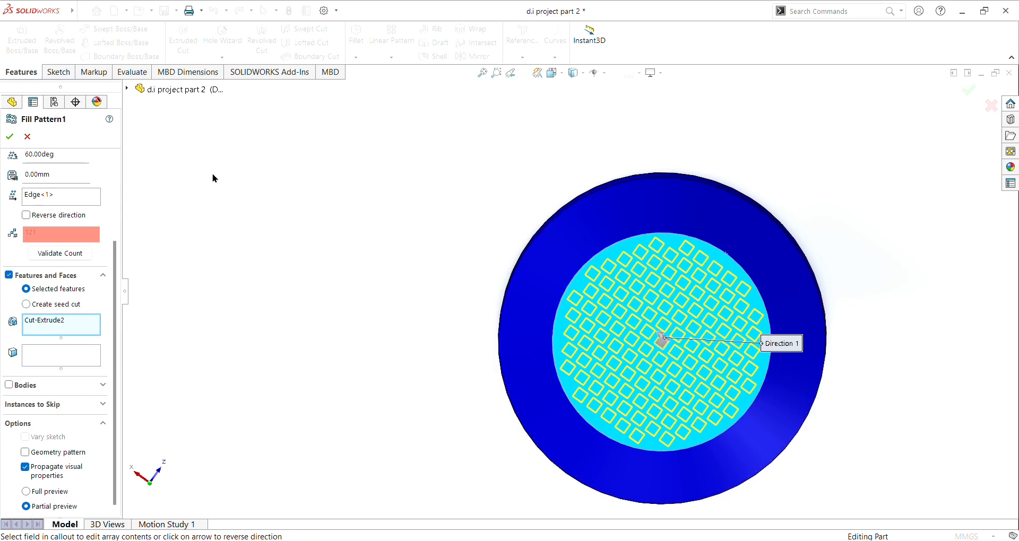
pyautogui.click(9, 136)
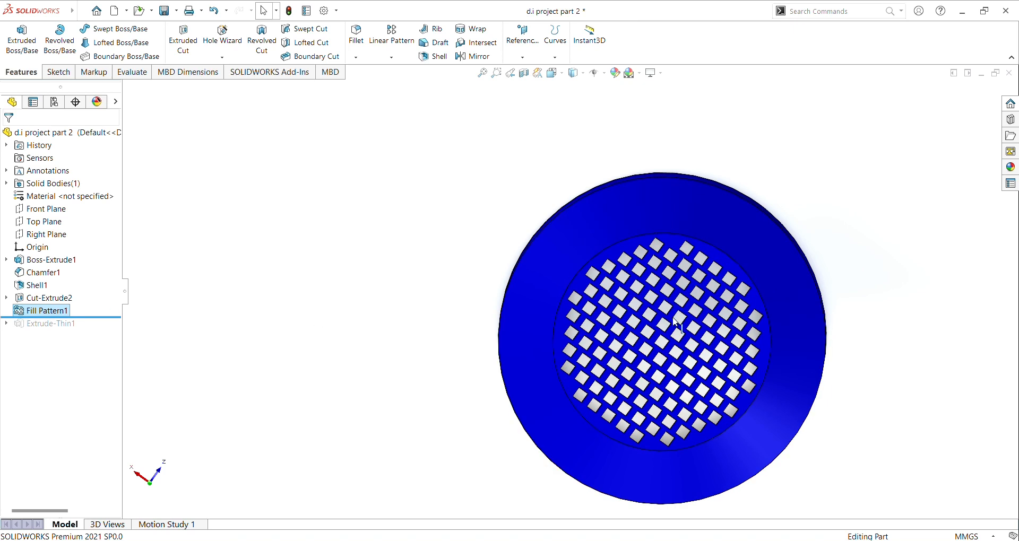
# - Roll the history forward to include Extrude-Thin1, review its circle sketch at the cap's open end, and leave the sketch
pyautogui.keyDown('ctrl'); pyautogui.moveTo(717, 361); pyautogui.dragTo(666, 339, button='middle'); pyautogui.keyUp('ctrl')
pyautogui.moveTo(53, 320); pyautogui.dragTo(57, 333)
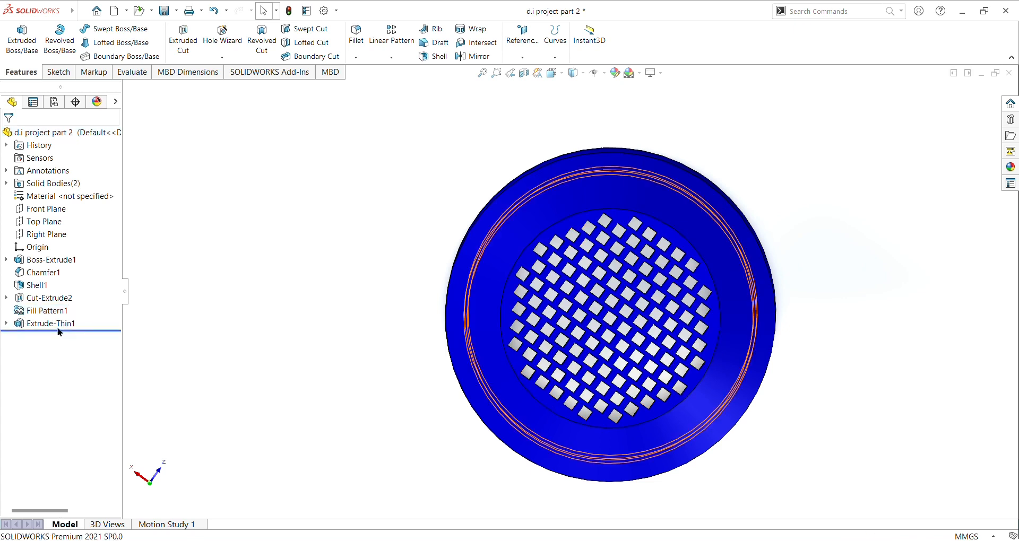
pyautogui.click(60, 325)
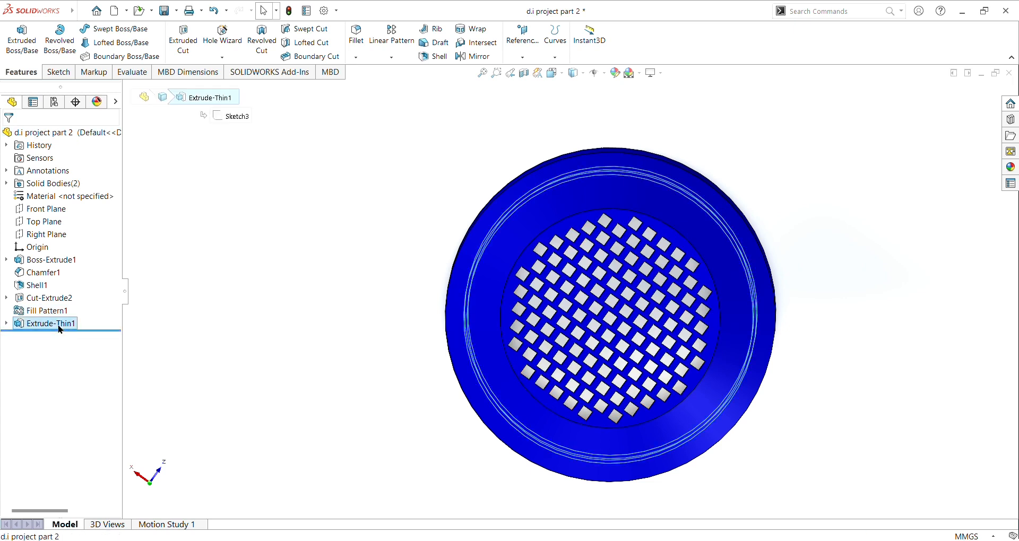
pyautogui.click(82, 289)
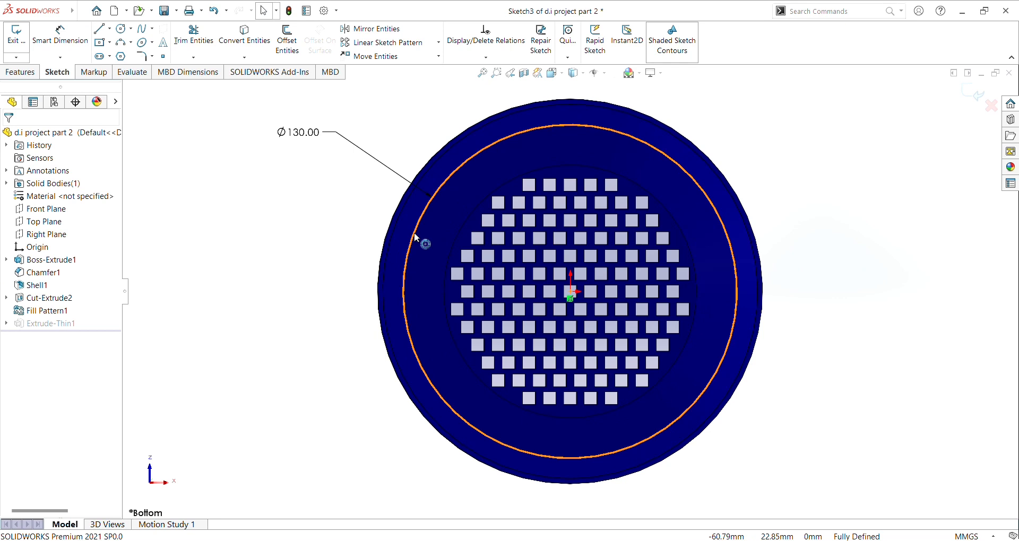
pyautogui.moveTo(301, 215); pyautogui.dragTo(281, 249, button='middle')
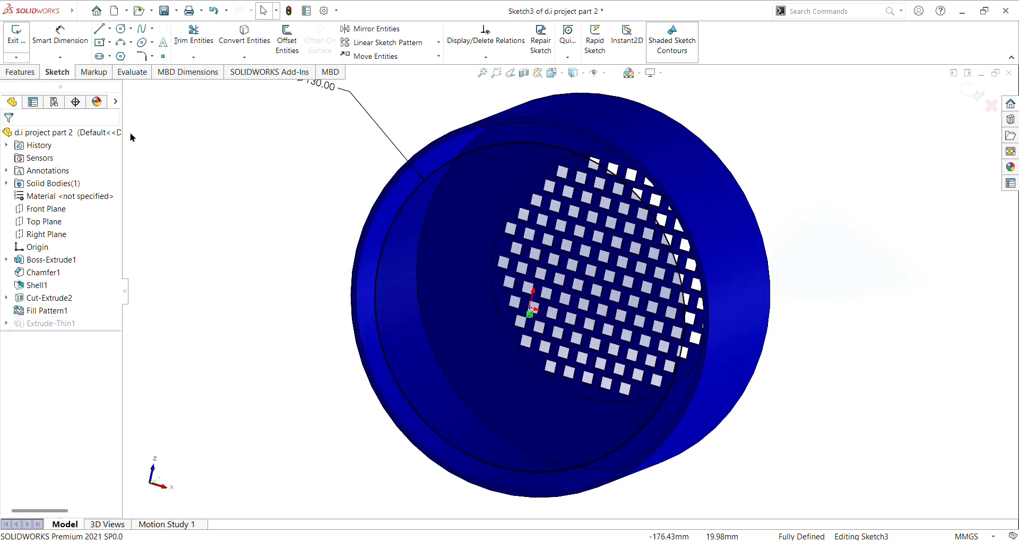
pyautogui.click(221, 18)
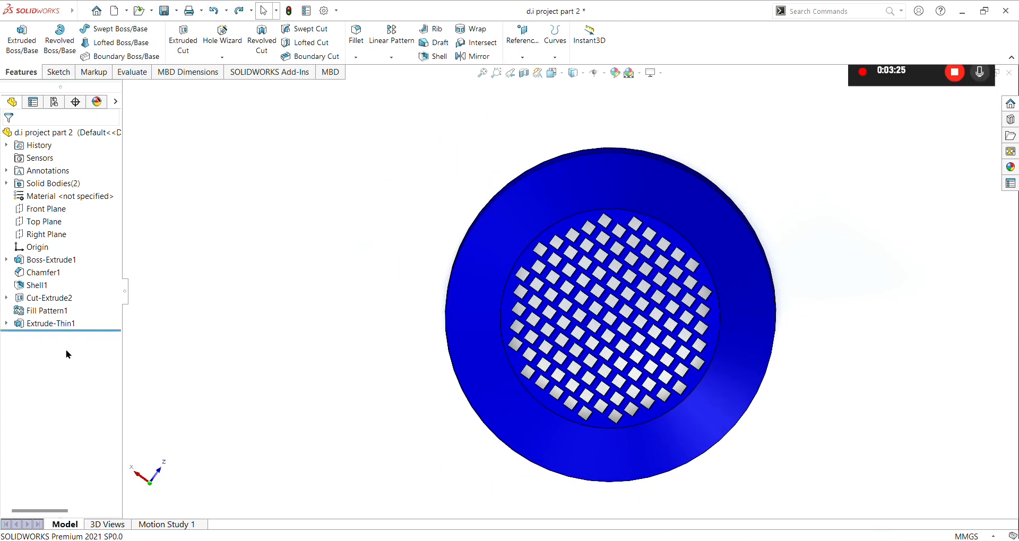
# - Open the settings of Extrude-Thin1 and review its Up To Next end condition and one-direction thin wall at the cap's open end
pyautogui.click(55, 326)
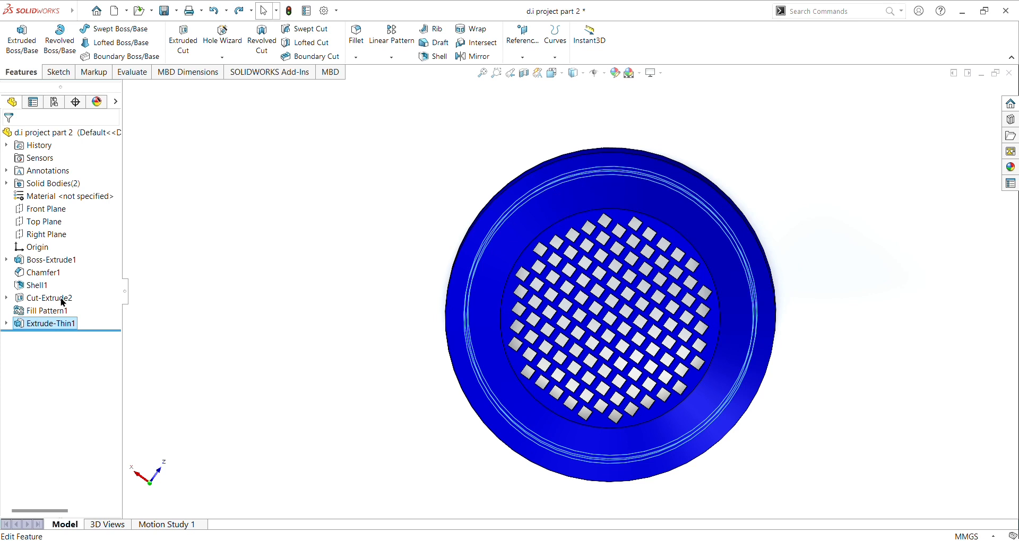
pyautogui.click(66, 296)
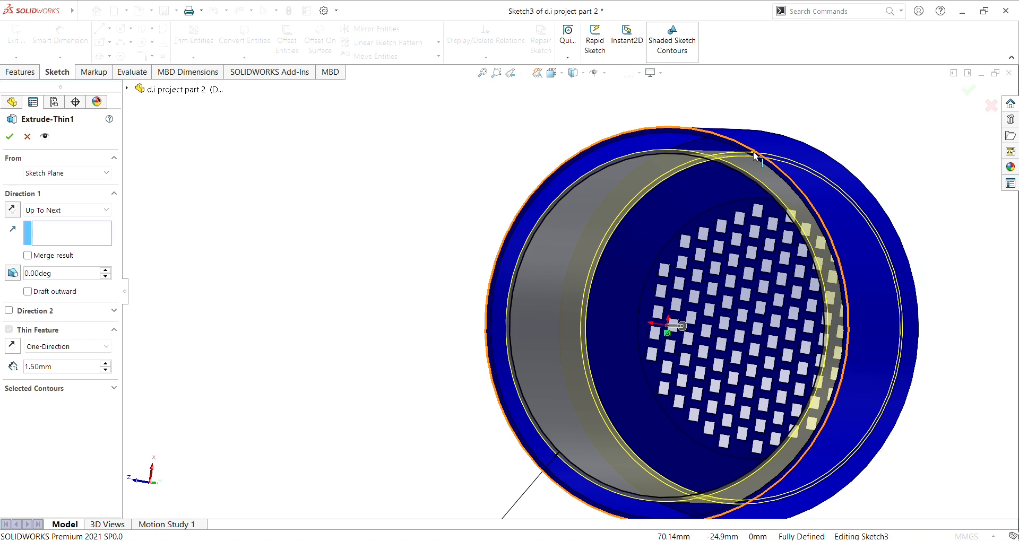
pyautogui.moveTo(423, 218); pyautogui.dragTo(444, 225, button='middle')
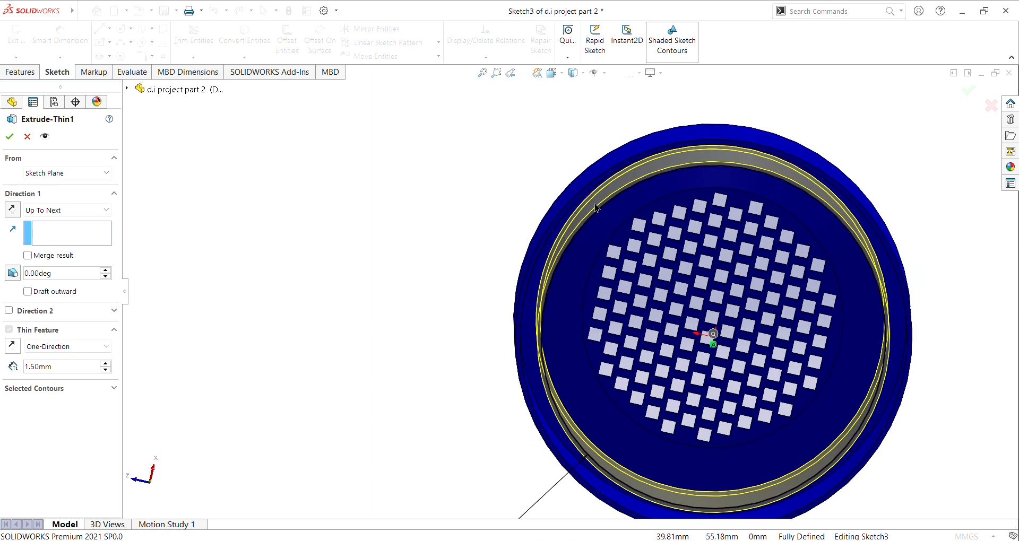
pyautogui.moveTo(371, 234); pyautogui.dragTo(325, 240, button='middle')
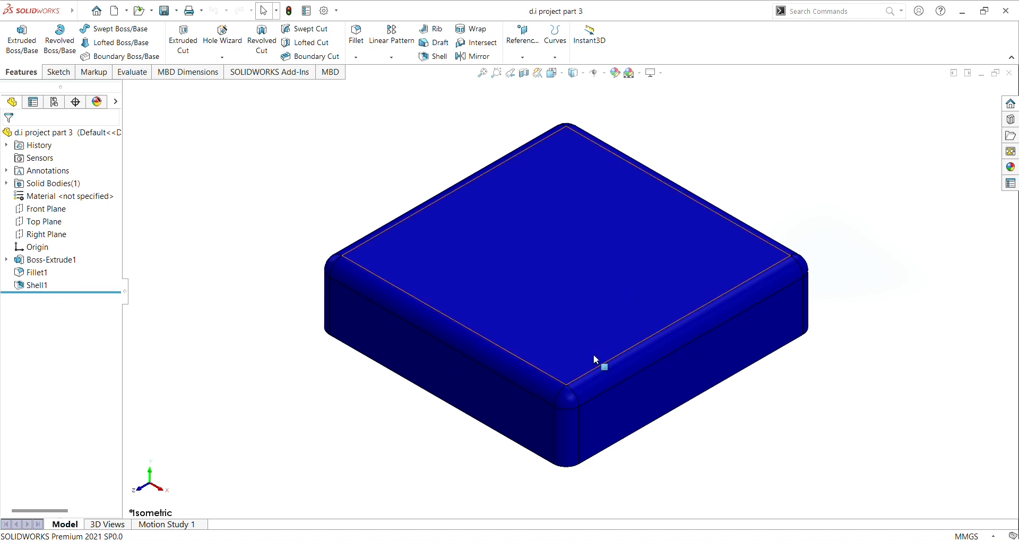
# - Roll the rounded square part's history back to its origin and forward again to include only Boss-Extrude1
pyautogui.click(59, 291)
pyautogui.moveTo(59, 294); pyautogui.dragTo(69, 259)
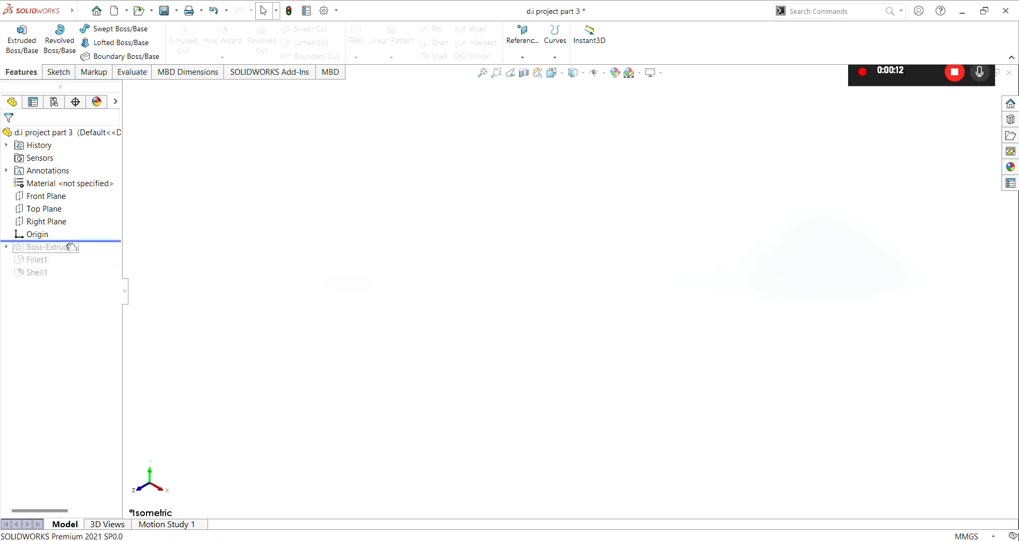
pyautogui.moveTo(70, 247); pyautogui.dragTo(70, 255)
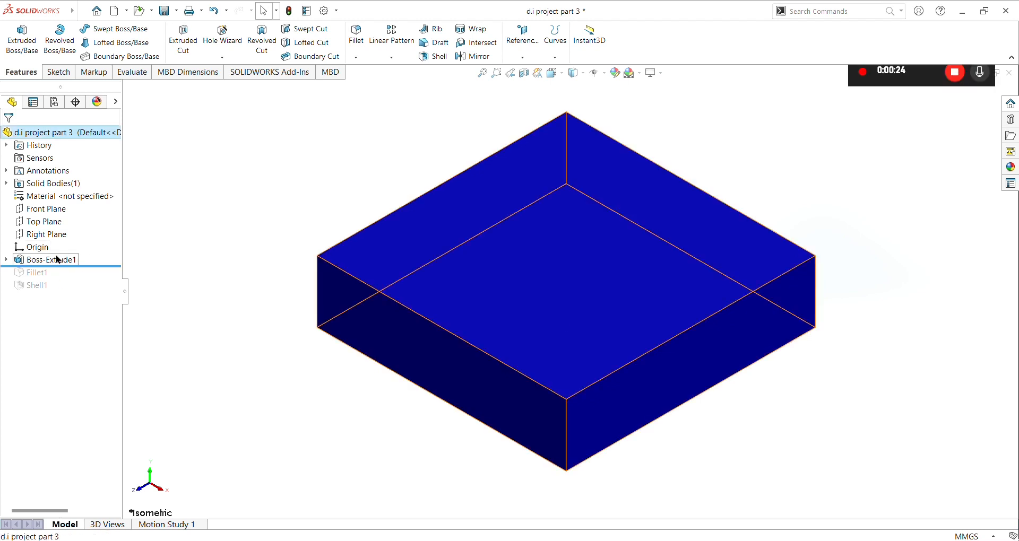
# - Review the dimensions of Boss-Extrude1's centred square sketch and its Blind extrusion settings, and close them
pyautogui.click(58, 259)
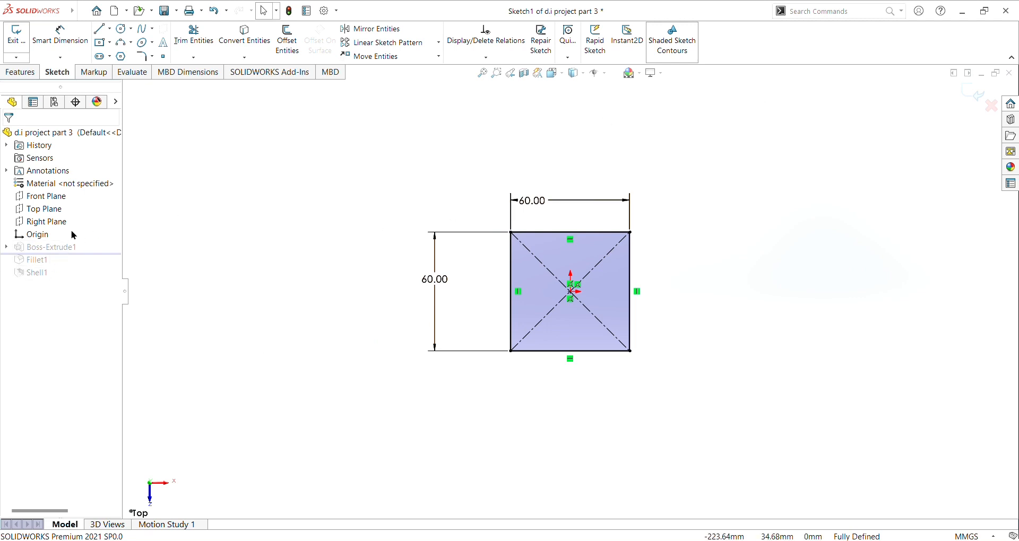
pyautogui.click(215, 10)
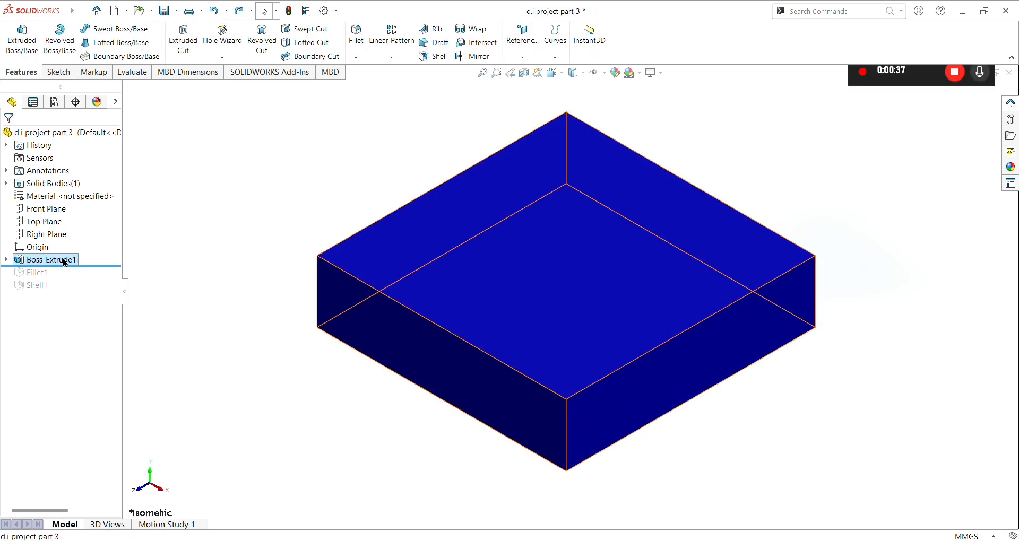
pyautogui.click(66, 260)
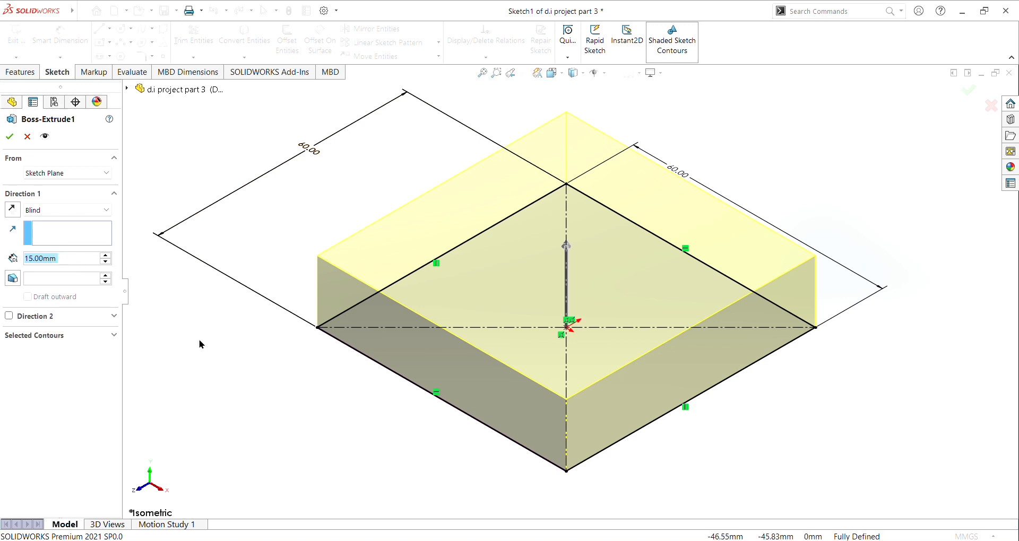
pyautogui.moveTo(271, 353); pyautogui.dragTo(2, 223, button='middle')
pyautogui.click(9, 136)
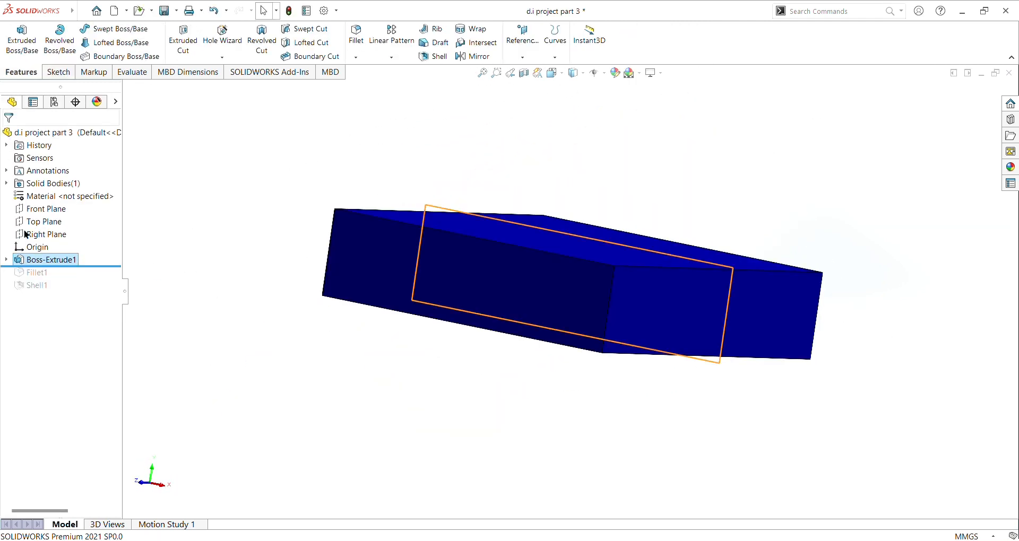
# - Roll the history forward to include Fillet1 and review its selected corner edges, face, radius and profile from several sides
pyautogui.moveTo(60, 269); pyautogui.dragTo(60, 280)
pyautogui.moveTo(432, 236); pyautogui.dragTo(245, 434, button='middle')
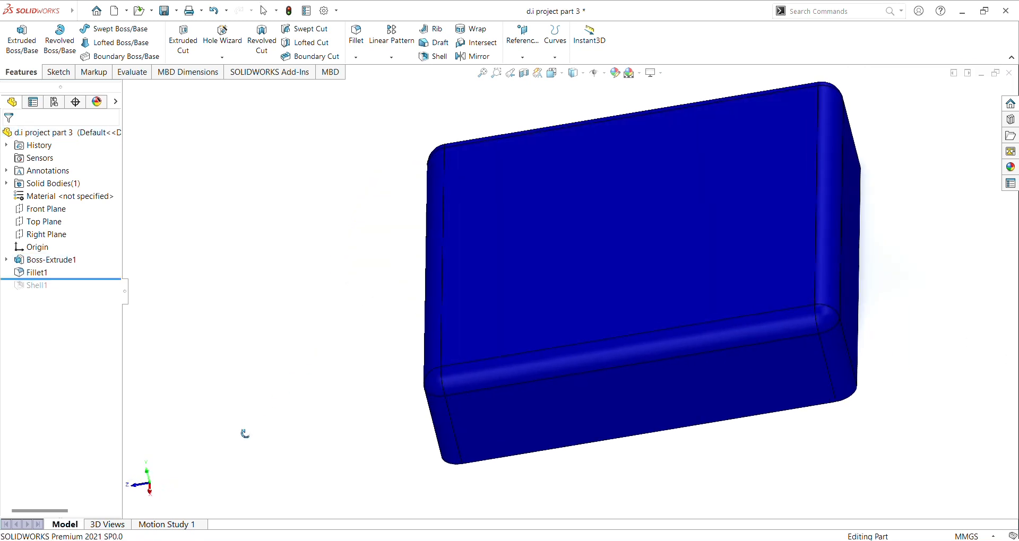
pyautogui.click(33, 274)
pyautogui.click(38, 252)
pyautogui.moveTo(323, 289); pyautogui.dragTo(278, 263, button='middle')
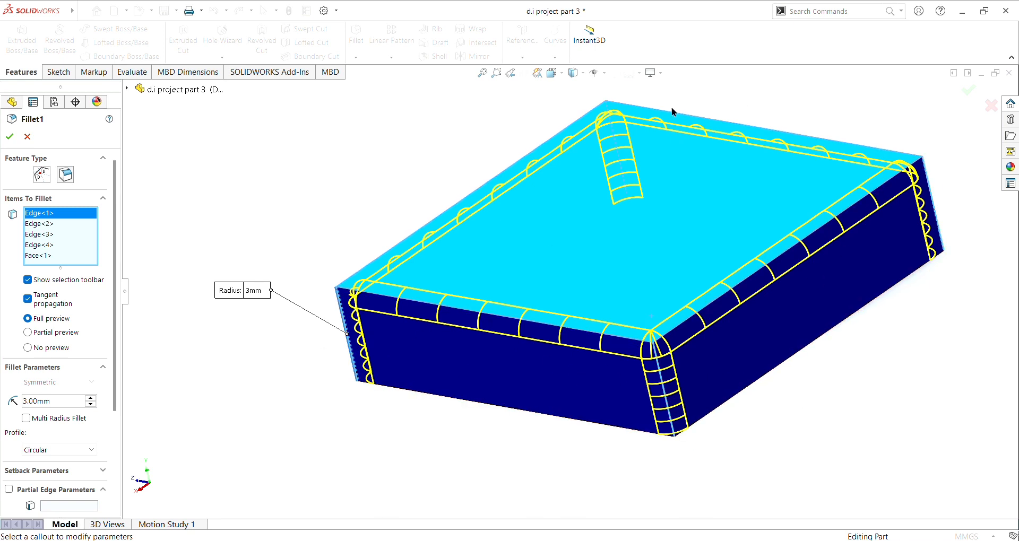
pyautogui.moveTo(519, 432); pyautogui.dragTo(460, 341, button='middle')
pyautogui.moveTo(219, 179); pyautogui.dragTo(348, 168, button='middle')
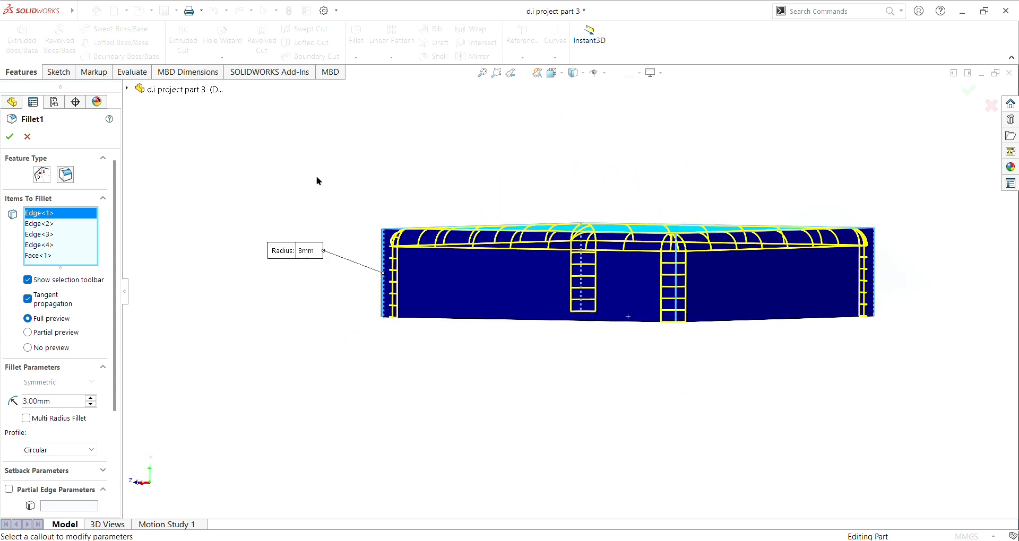
# - Try a 13 mm radius with a Curvature Continuous profile for Fillet1 and discard the changes
pyautogui.scroll(-1, 45, 451)
pyautogui.scroll(-2, 46, 416)
pyautogui.scroll(1, 57, 406)
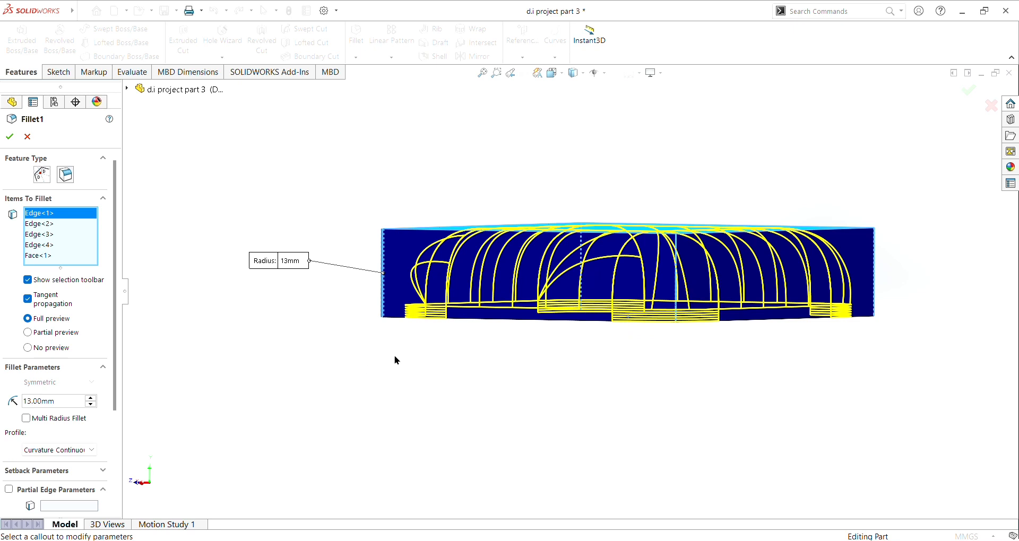
pyautogui.scroll(-3, 317, 307)
pyautogui.scroll(3, 318, 307)
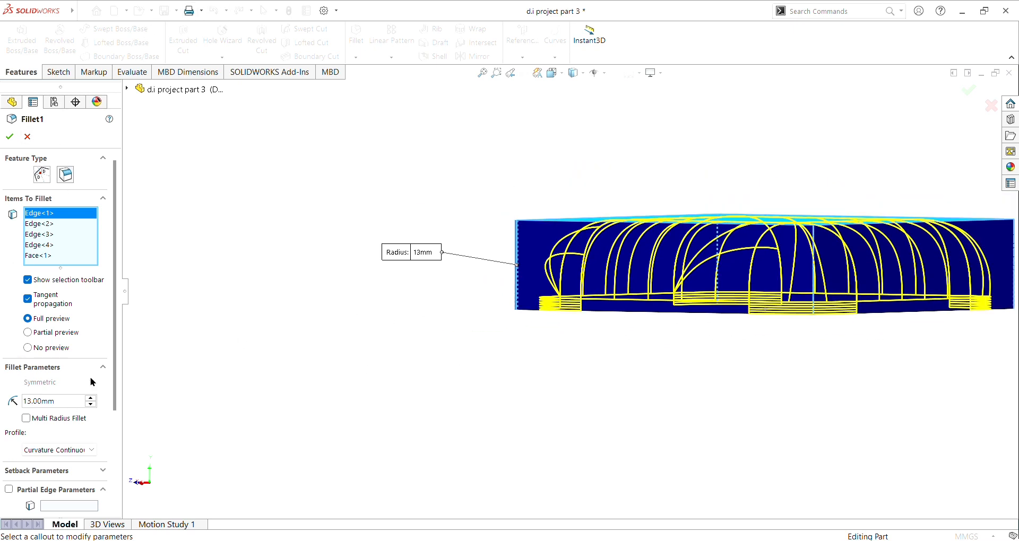
pyautogui.scroll(-3, 118, 458)
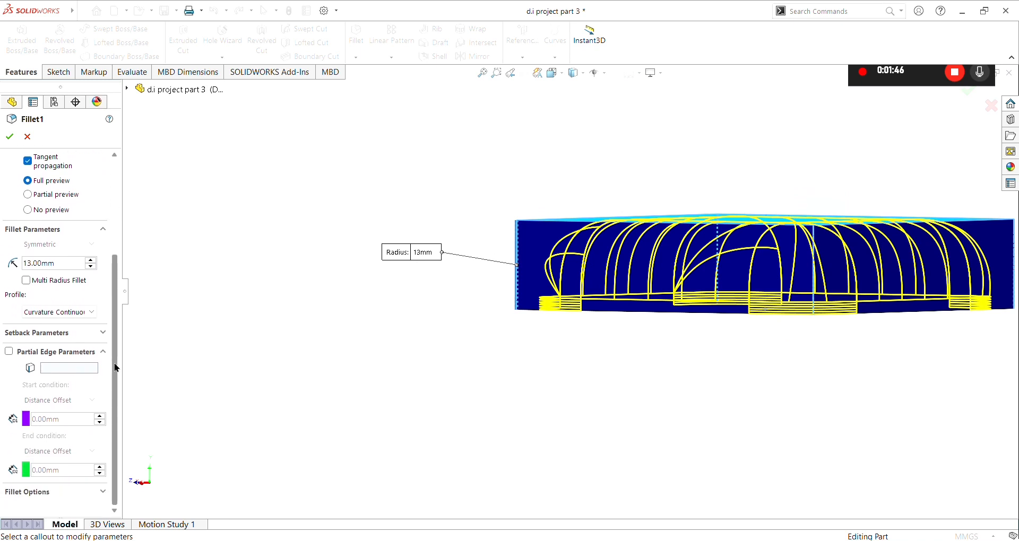
pyautogui.moveTo(114, 344); pyautogui.dragTo(134, 231)
pyautogui.click(29, 137)
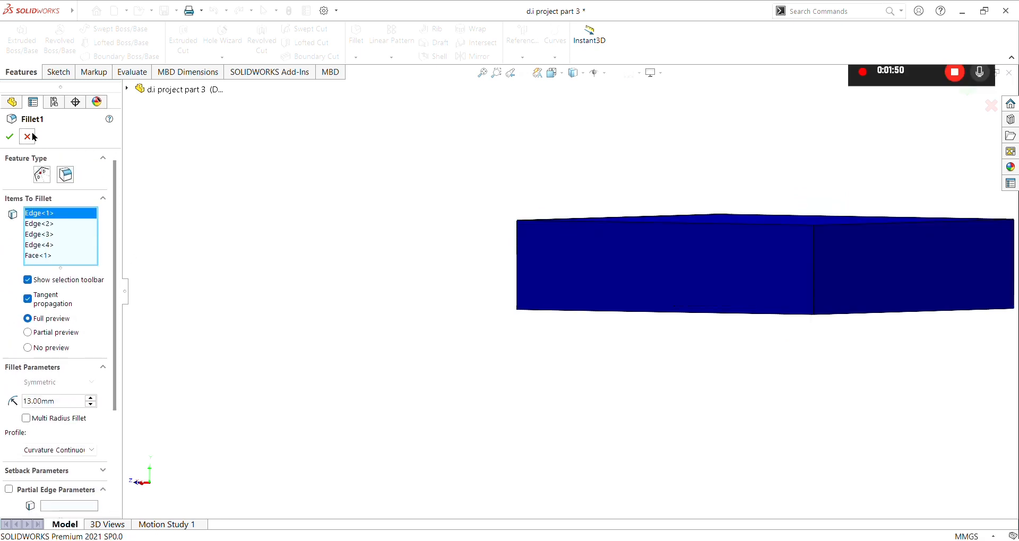
# - Roll the history forward to include Shell1, review its removed underside face and wall thickness, and close its settings
pyautogui.moveTo(426, 267); pyautogui.dragTo(260, 246, button='middle')
pyautogui.moveTo(198, 302); pyautogui.dragTo(360, 281, button='middle')
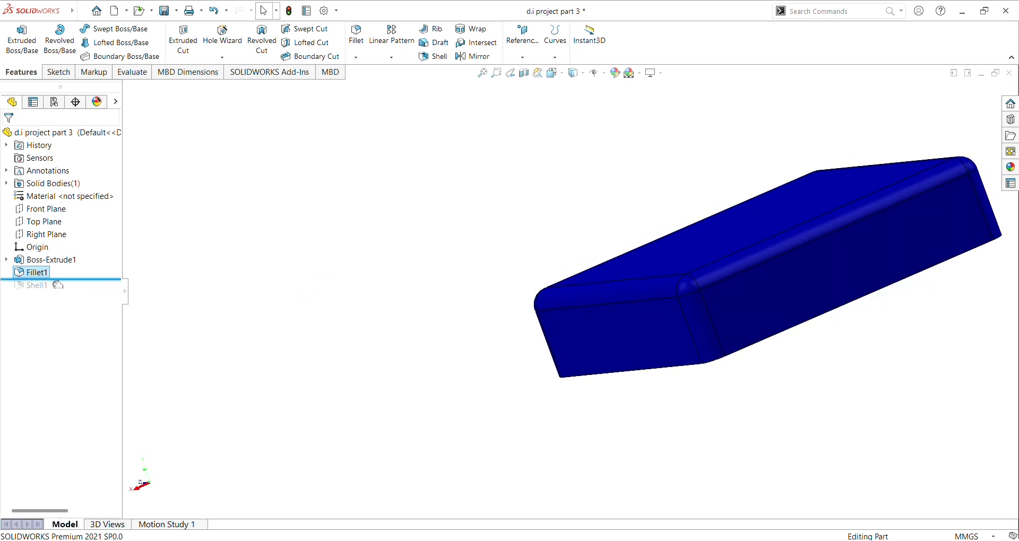
pyautogui.moveTo(57, 281); pyautogui.dragTo(58, 291)
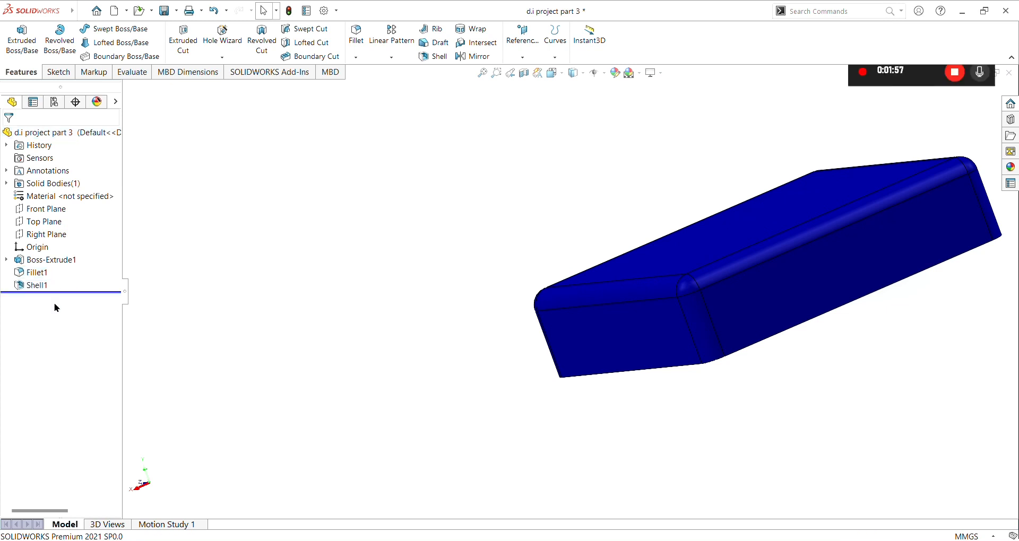
pyautogui.moveTo(483, 292); pyautogui.dragTo(428, 33, button='middle')
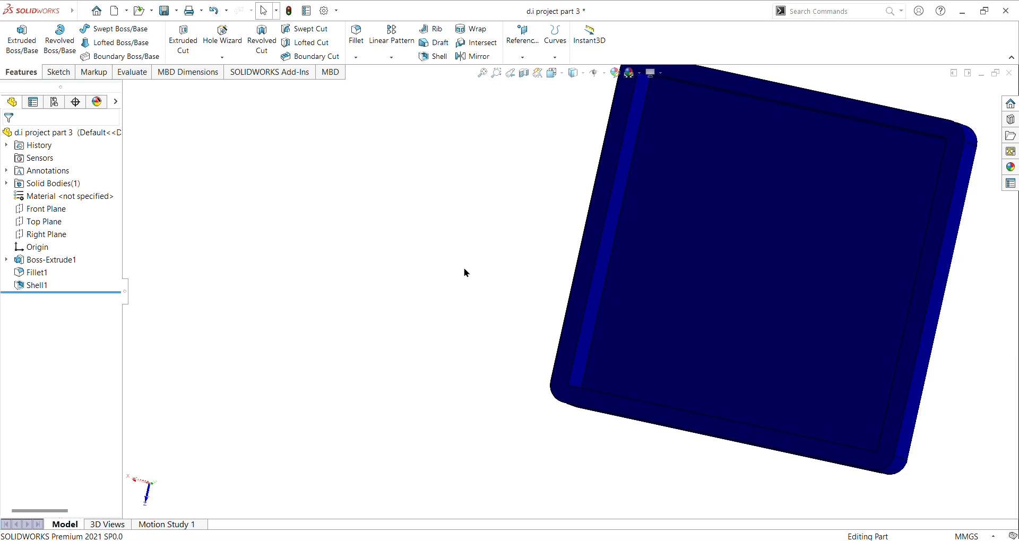
pyautogui.click(33, 286)
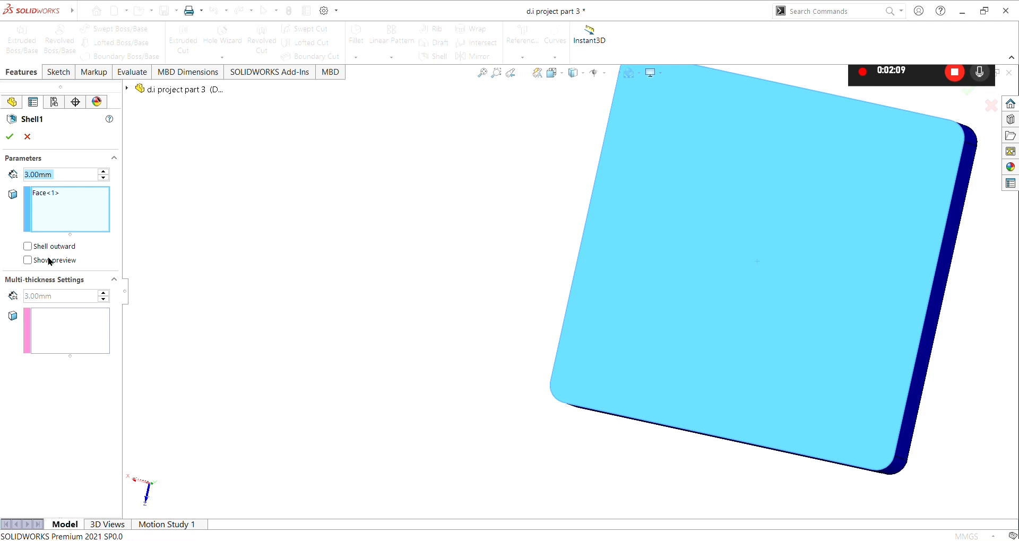
pyautogui.moveTo(478, 198); pyautogui.dragTo(735, 200, button='middle')
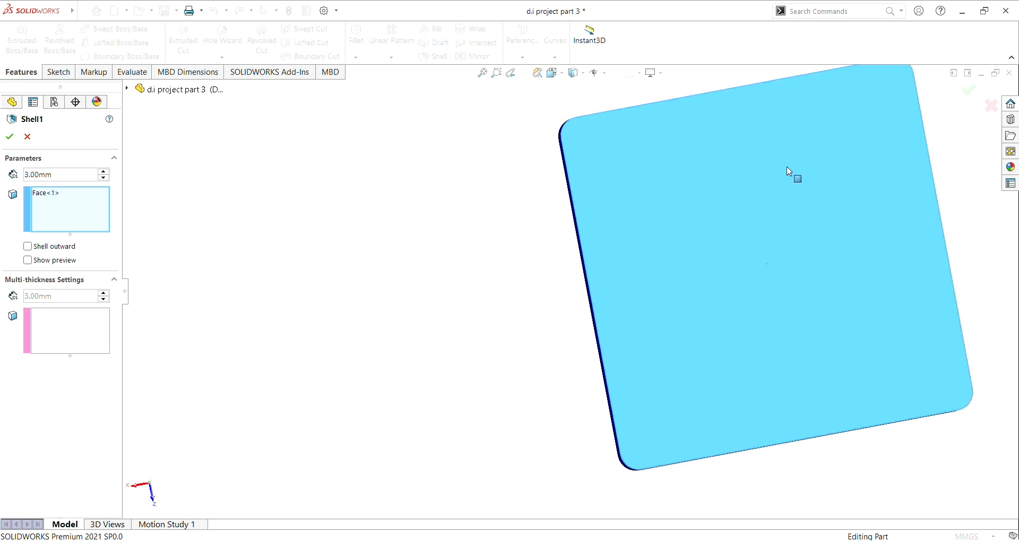
pyautogui.click(9, 136)
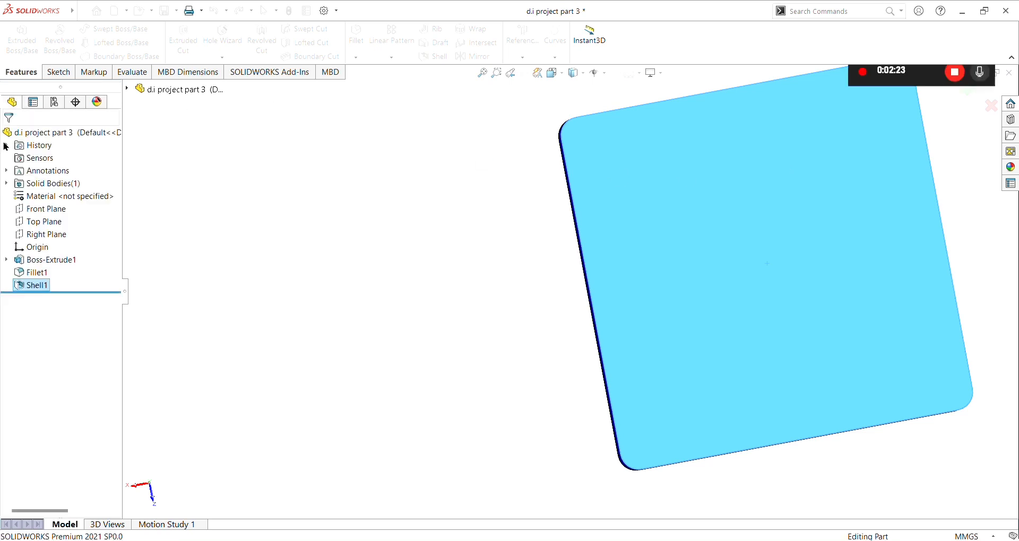
# - Return the shelled square part to the isometric view and clear the selection
pyautogui.moveTo(450, 301); pyautogui.dragTo(218, 245, button='middle')
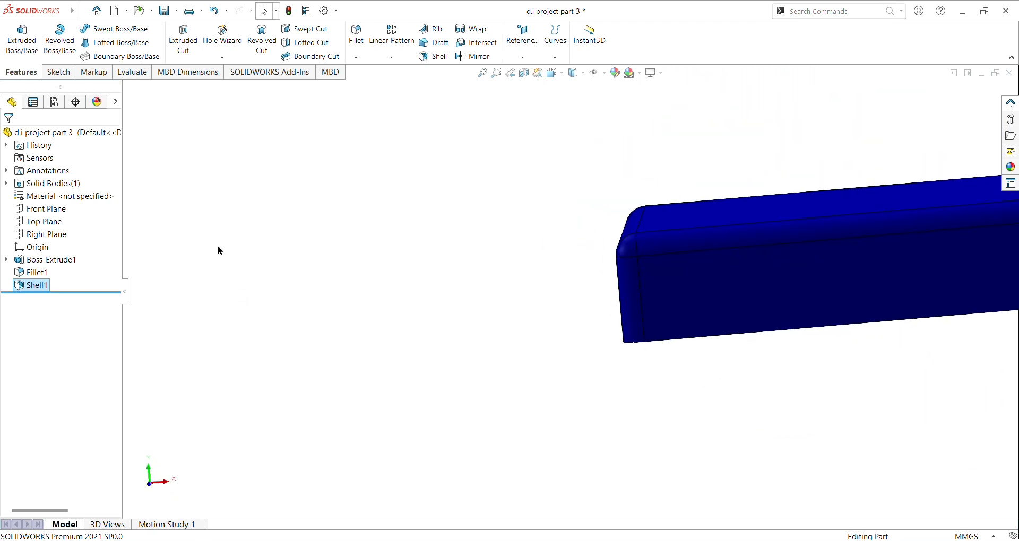
pyautogui.click(553, 73)
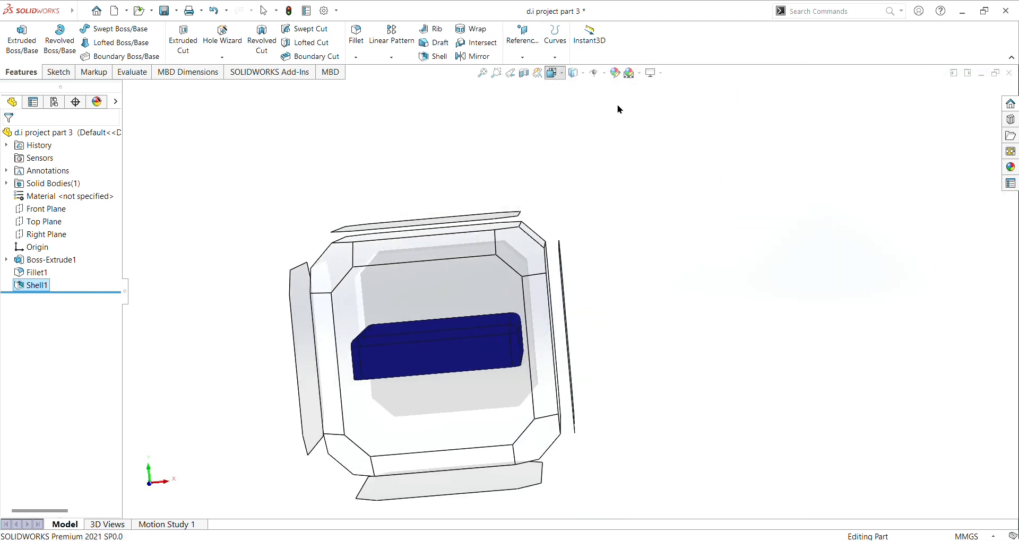
pyautogui.hotkey('ctrl', '7')
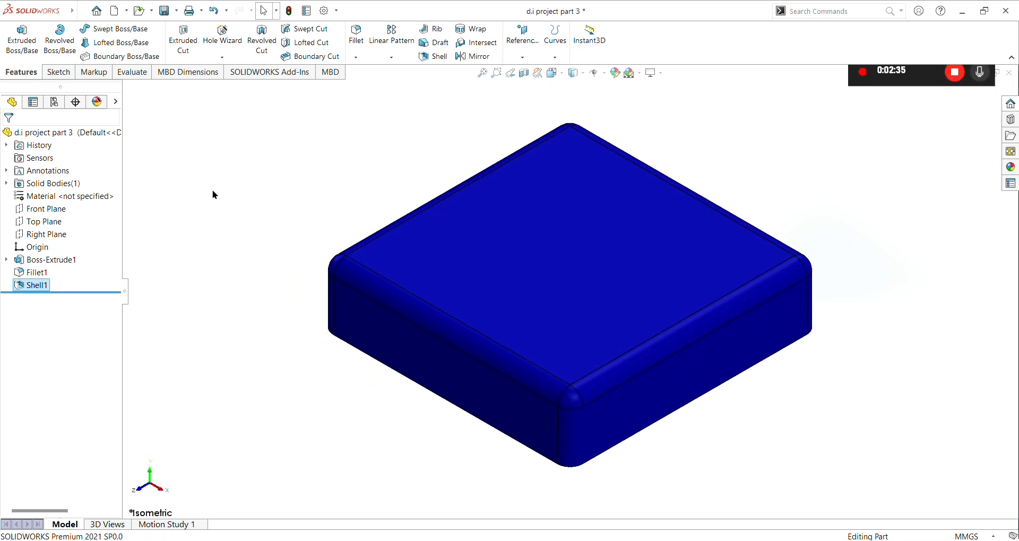
pyautogui.click(253, 115)
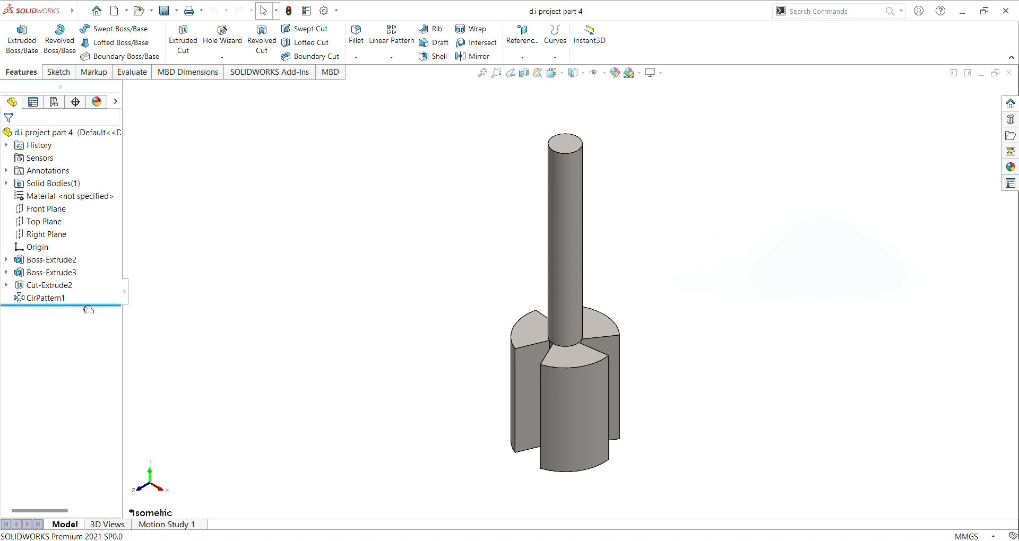
# - Roll the shaft part's history back to its origin and forward to include Boss-Extrude2, and review its circle sketch
pyautogui.moveTo(88, 310); pyautogui.dragTo(88, 249)
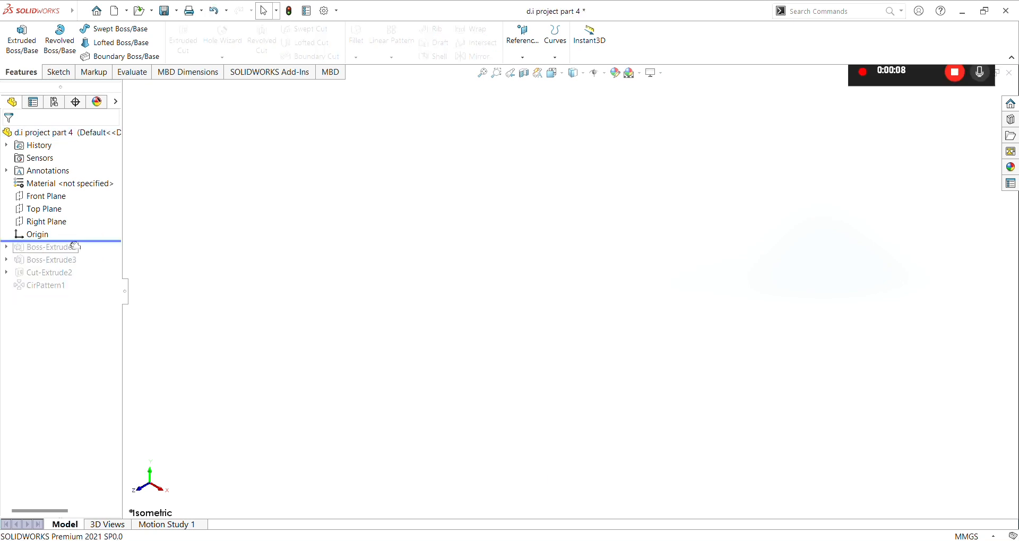
pyautogui.moveTo(74, 246); pyautogui.dragTo(77, 263)
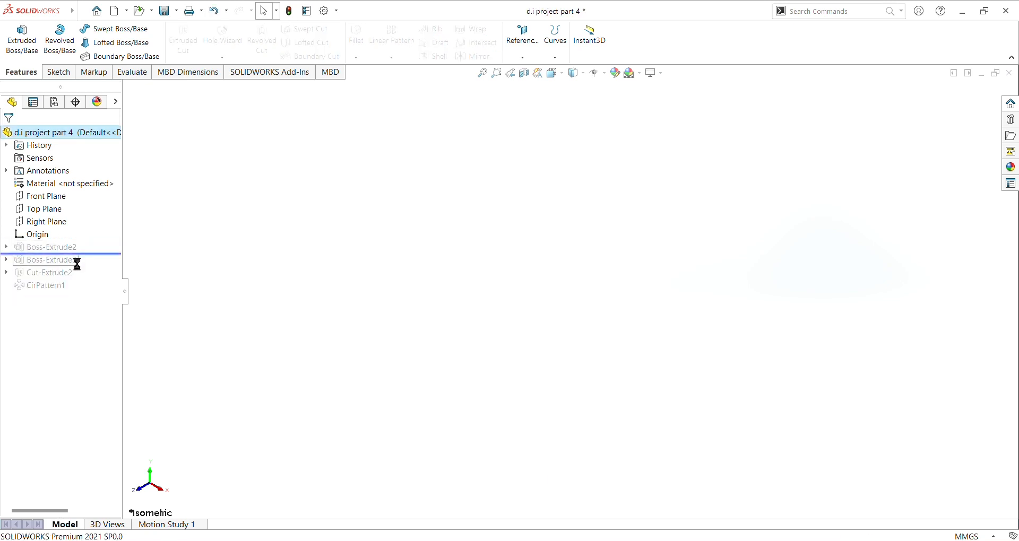
pyautogui.click(48, 259)
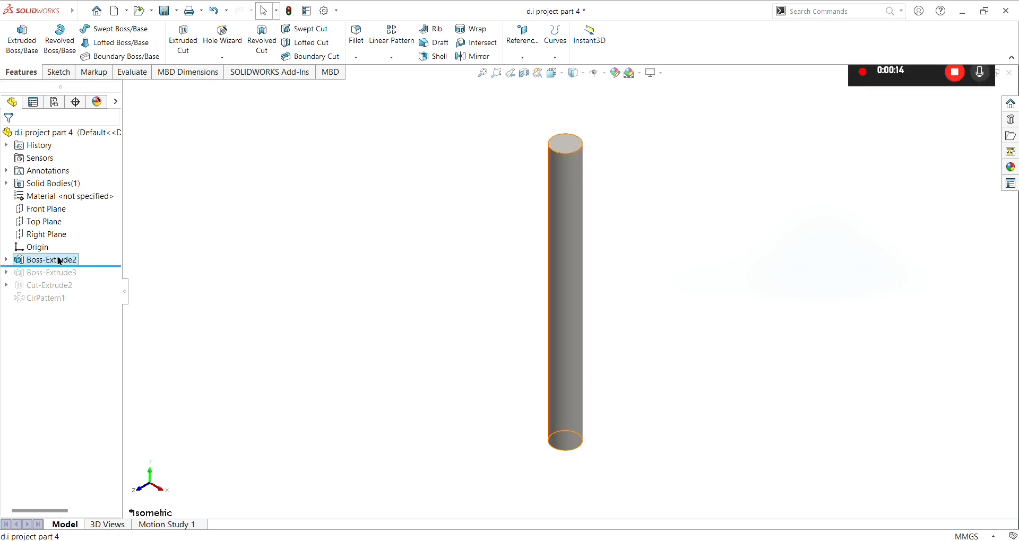
pyautogui.click(81, 234)
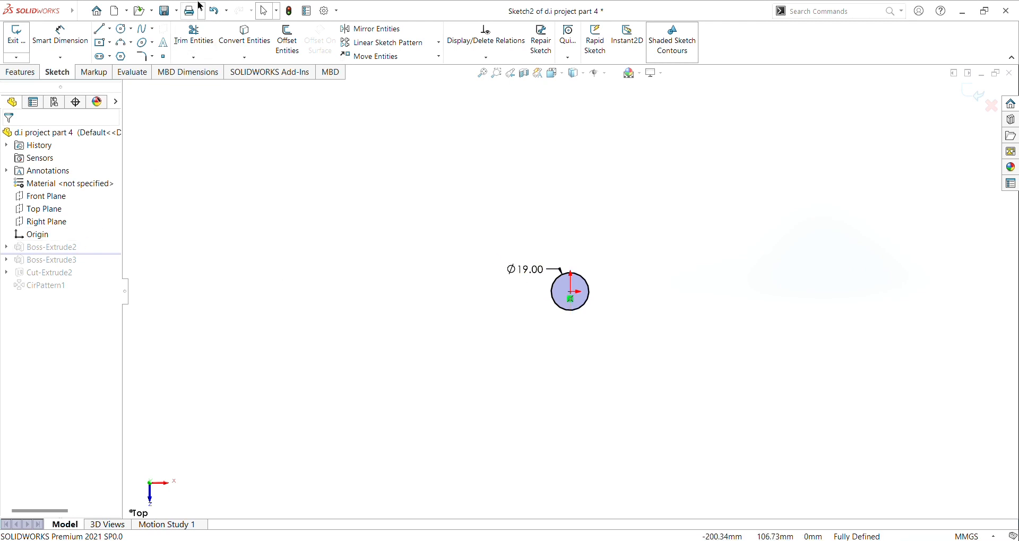
pyautogui.click(216, 7)
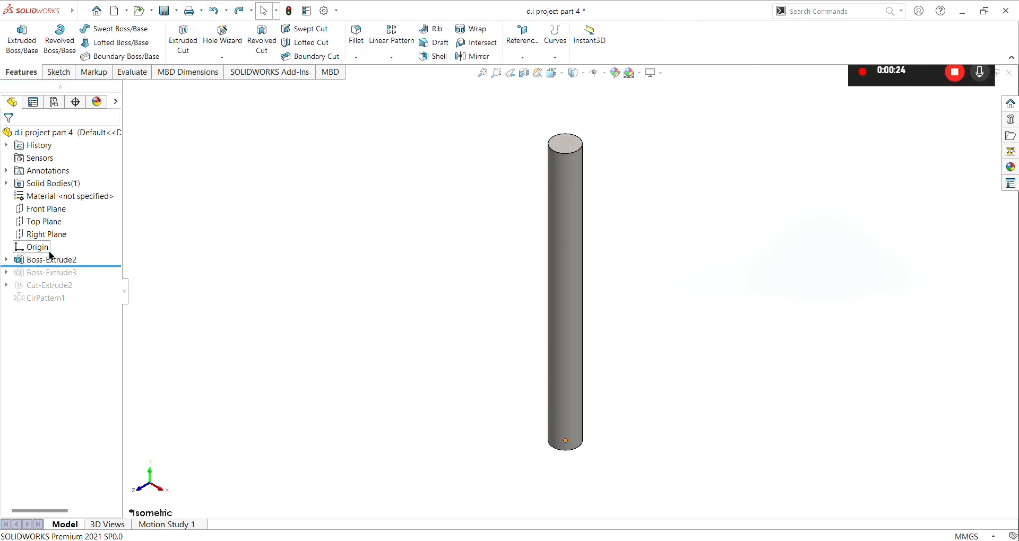
# - Review the Blind extrusion settings and depth of Boss-Extrude2, and close them
pyautogui.click(55, 259)
pyautogui.click(71, 232)
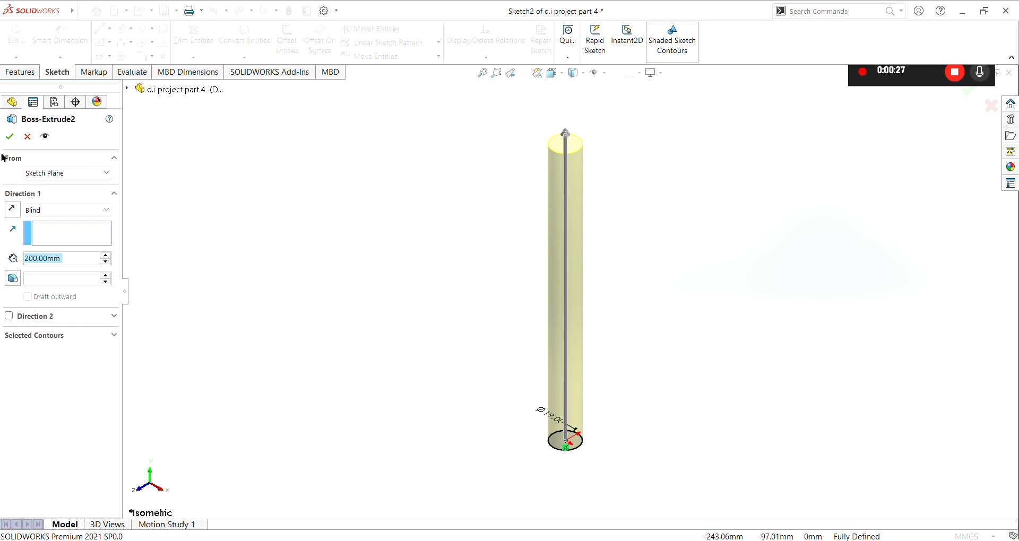
pyautogui.click(9, 137)
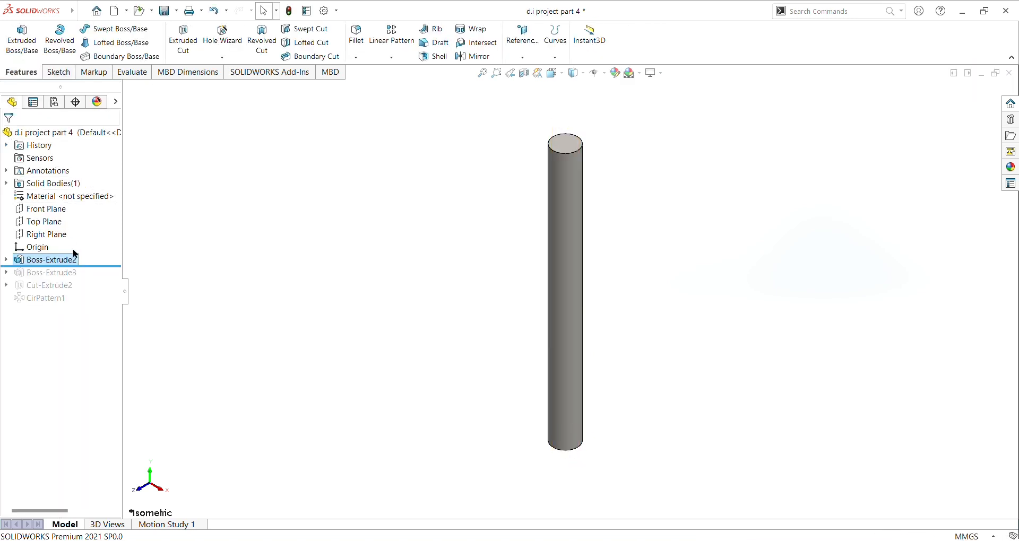
# - Roll the shaft part's history forward to include Boss-Extrude3, review its circle sketch from several angles, and leave the sketch
pyautogui.moveTo(75, 267); pyautogui.dragTo(81, 284)
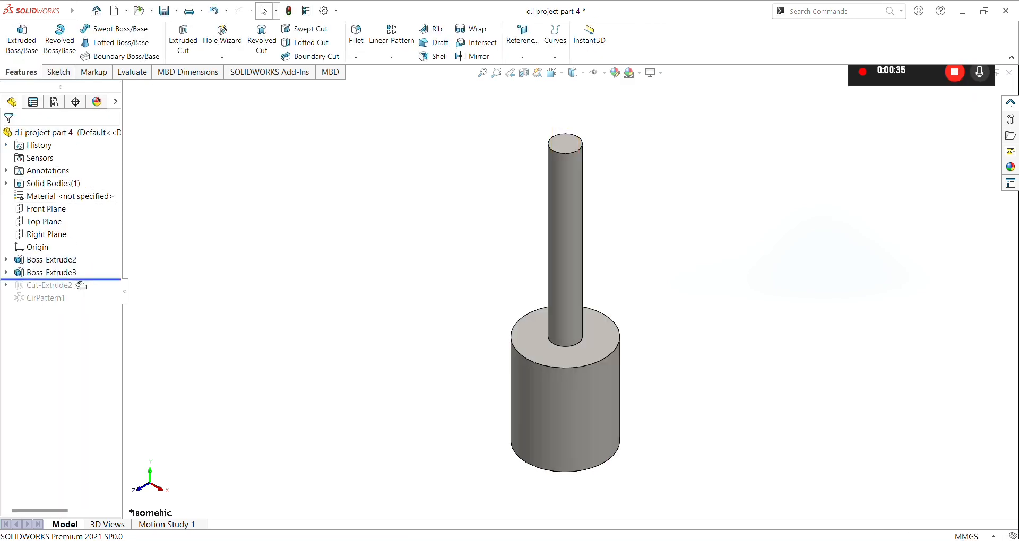
pyautogui.click(66, 279)
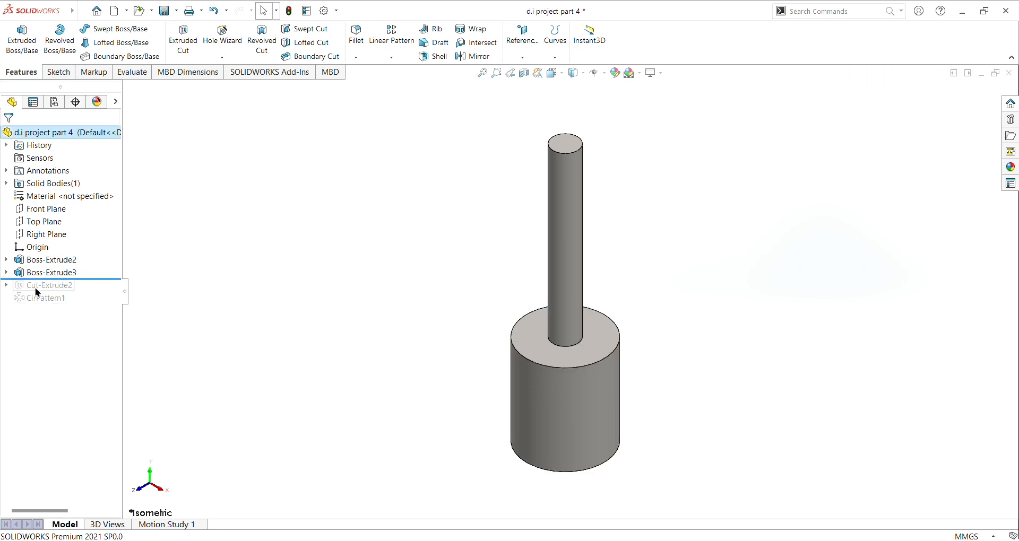
pyautogui.click(45, 272)
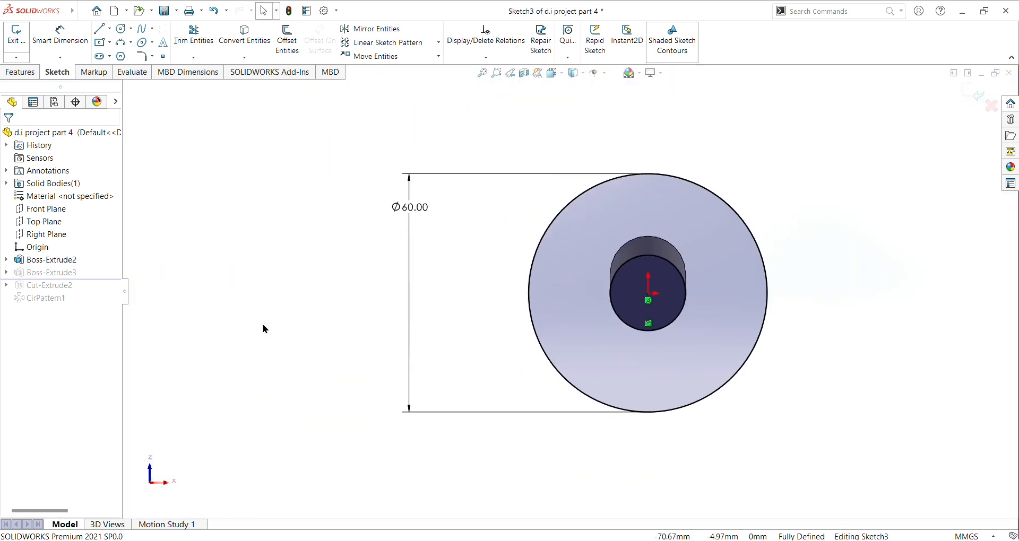
pyautogui.moveTo(894, 218); pyautogui.dragTo(887, 191, button='middle')
pyautogui.scroll(-5, 769, 250)
pyautogui.moveTo(697, 263); pyautogui.dragTo(466, 259, button='middle')
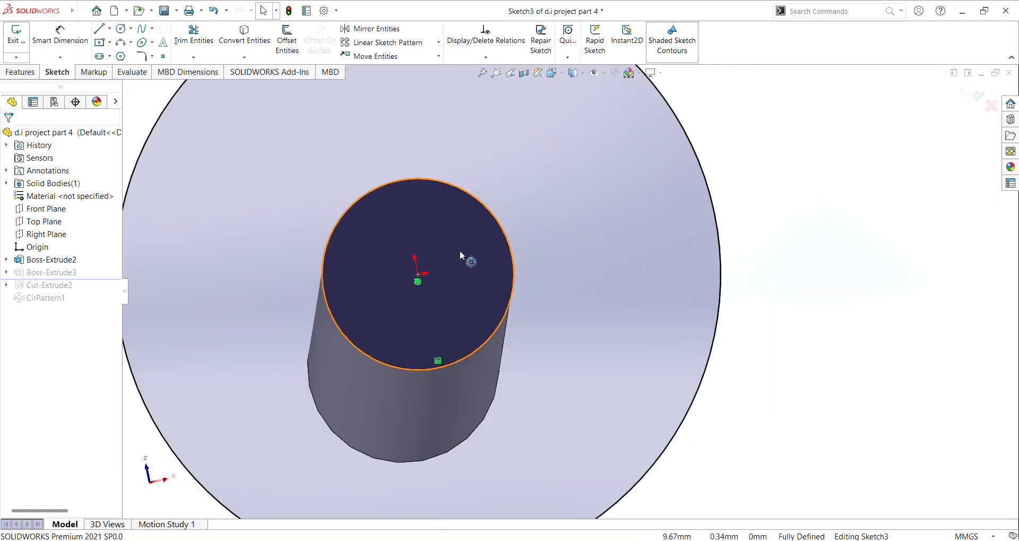
pyautogui.scroll(-3, 865, 229)
pyautogui.scroll(5, 866, 231)
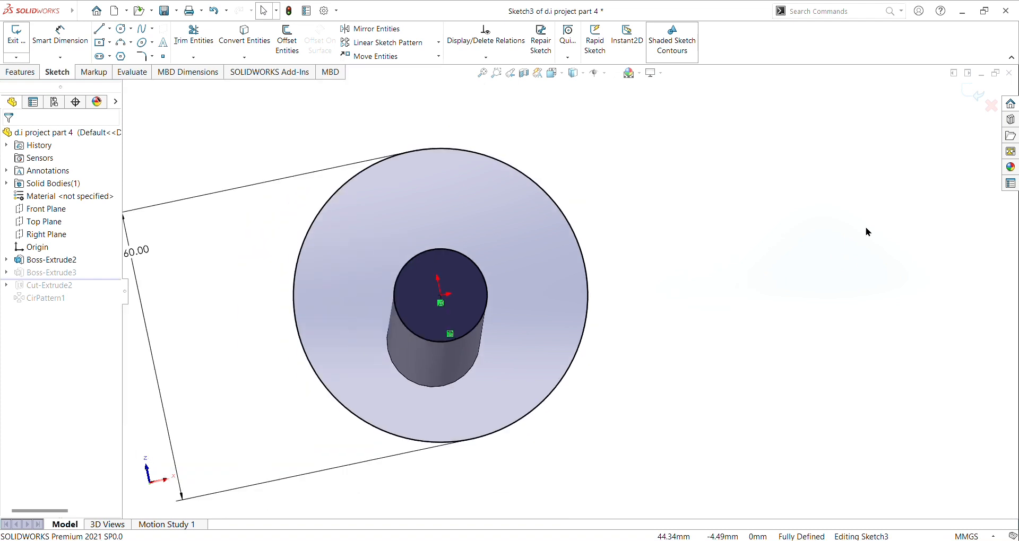
pyautogui.moveTo(479, 142); pyautogui.dragTo(171, 315, button='middle')
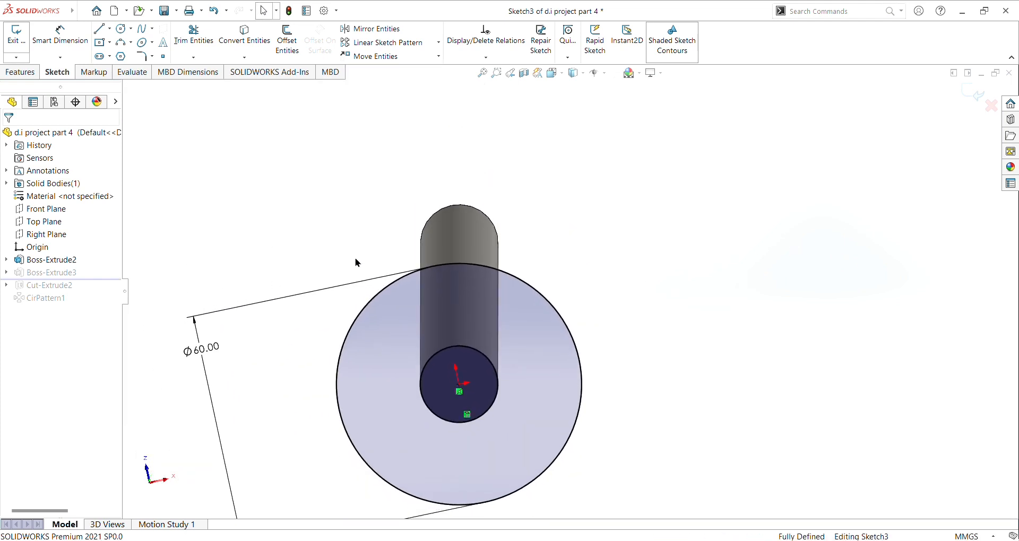
pyautogui.scroll(3, 319, 257)
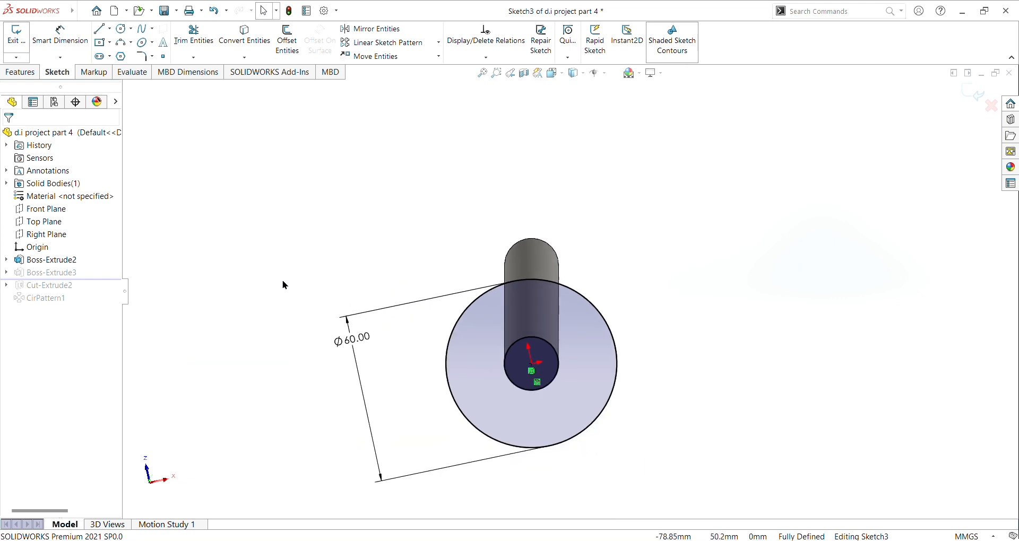
pyautogui.moveTo(304, 397); pyautogui.dragTo(300, 366, button='middle')
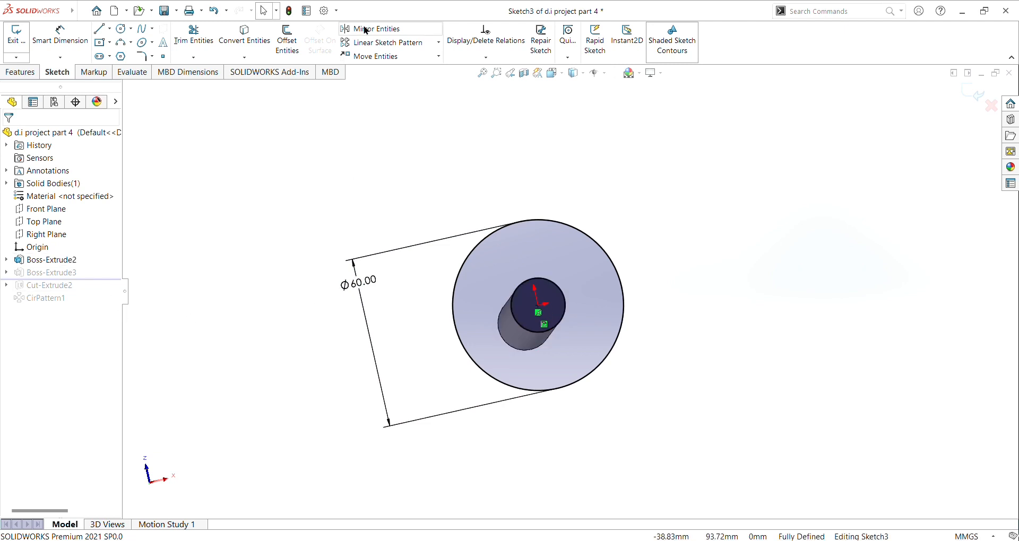
pyautogui.click(215, 13)
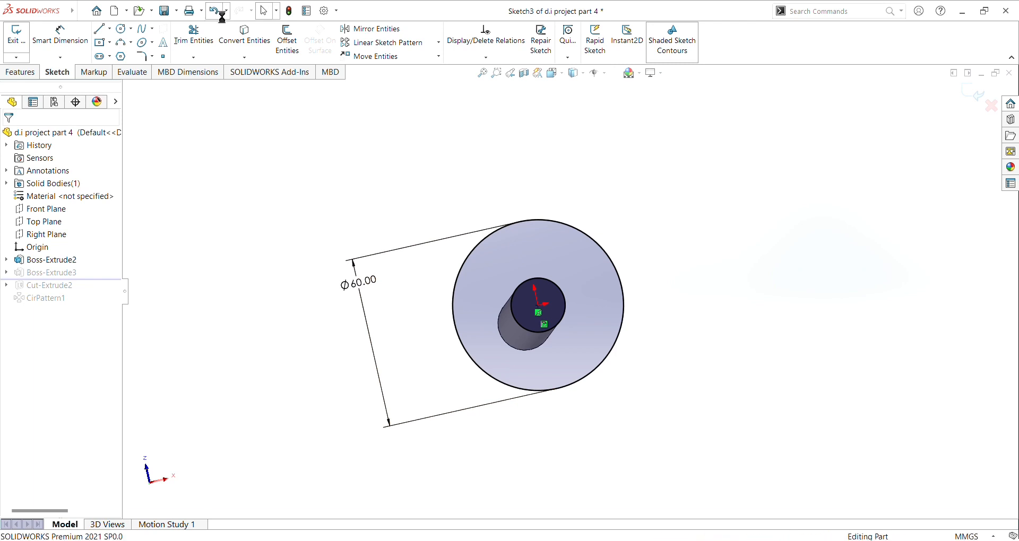
# - Review the Blind extrusion settings, depth and preview of Boss-Extrude3, and close them
pyautogui.click(24, 273)
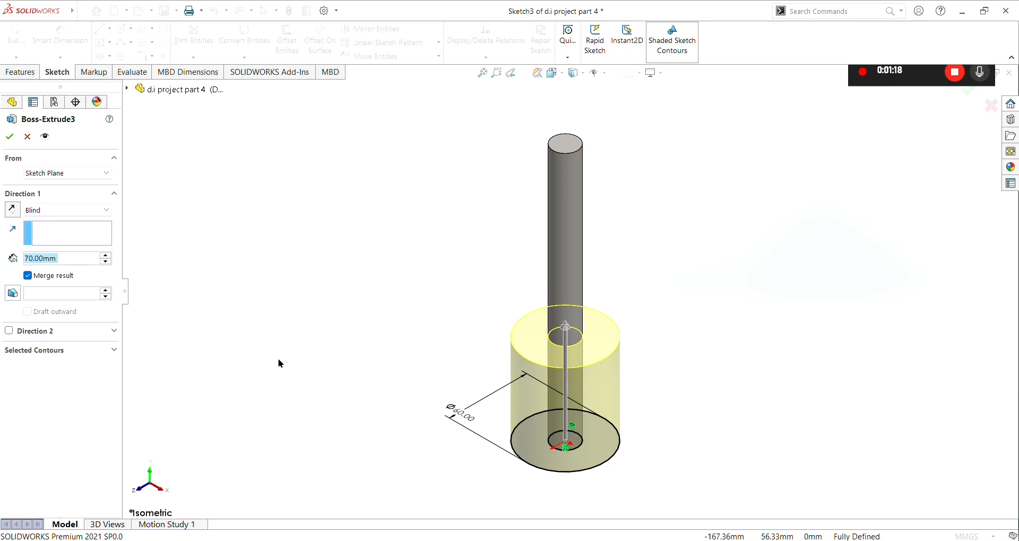
pyautogui.scroll(-2, 450, 373)
pyautogui.scroll(3, 450, 373)
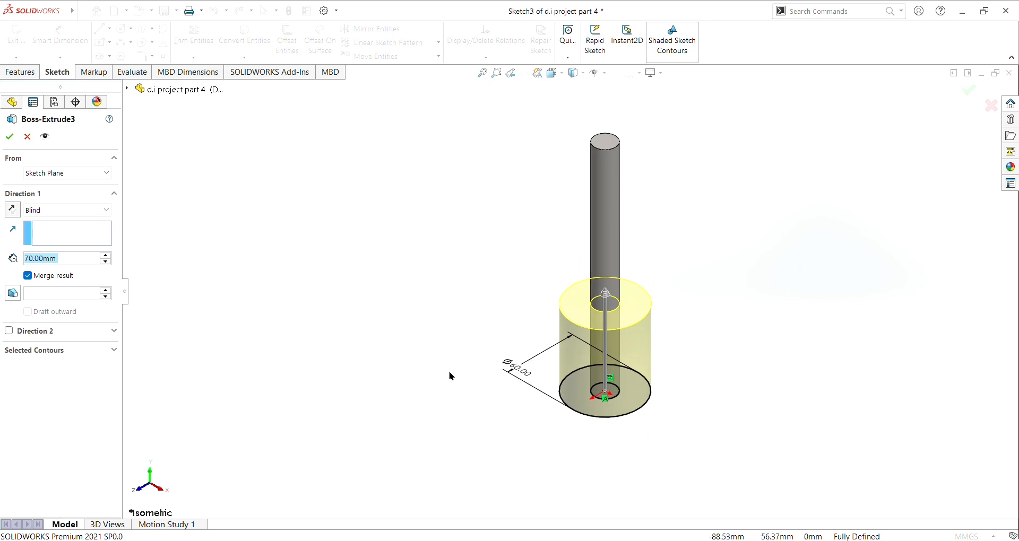
pyautogui.moveTo(673, 323); pyautogui.dragTo(667, 273, button='middle')
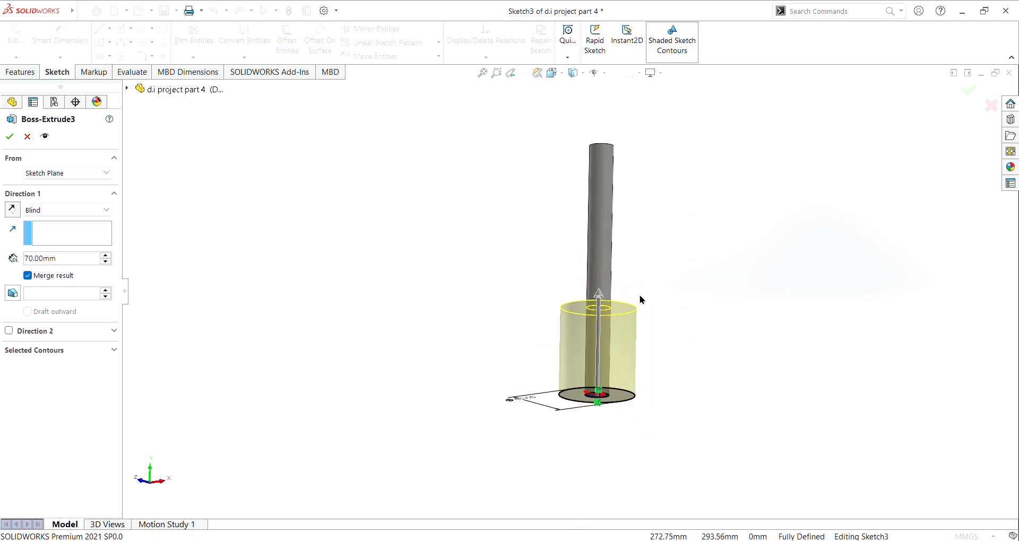
pyautogui.scroll(-5, 641, 300)
pyautogui.moveTo(566, 189); pyautogui.dragTo(610, 215, button='middle')
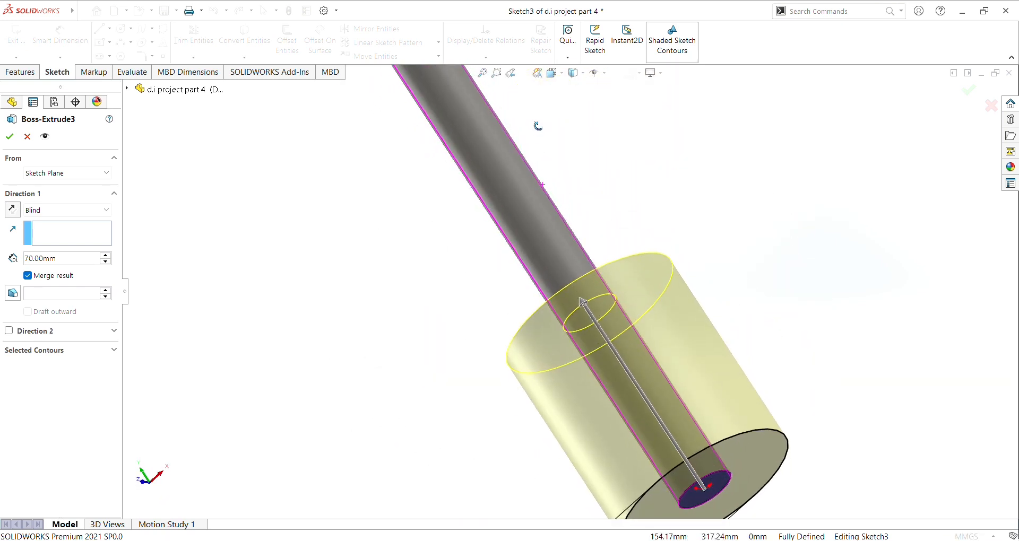
pyautogui.click(10, 136)
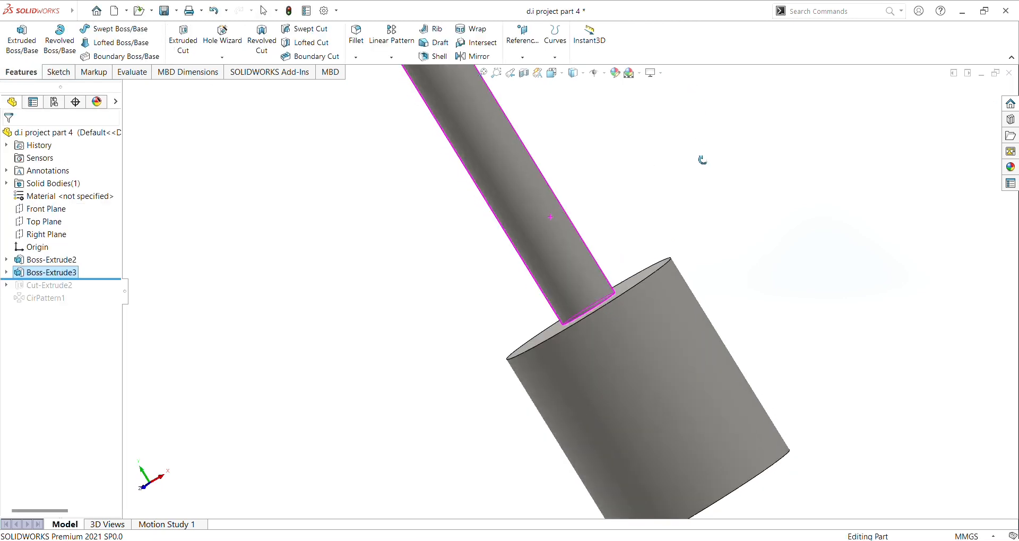
# - Examine the stepped shaft from several sides, including its large cylindrical end and the thinner rod
pyautogui.moveTo(702, 160); pyautogui.dragTo(696, 177, button='middle')
pyautogui.scroll(-1, 696, 176)
pyautogui.scroll(6, 697, 177)
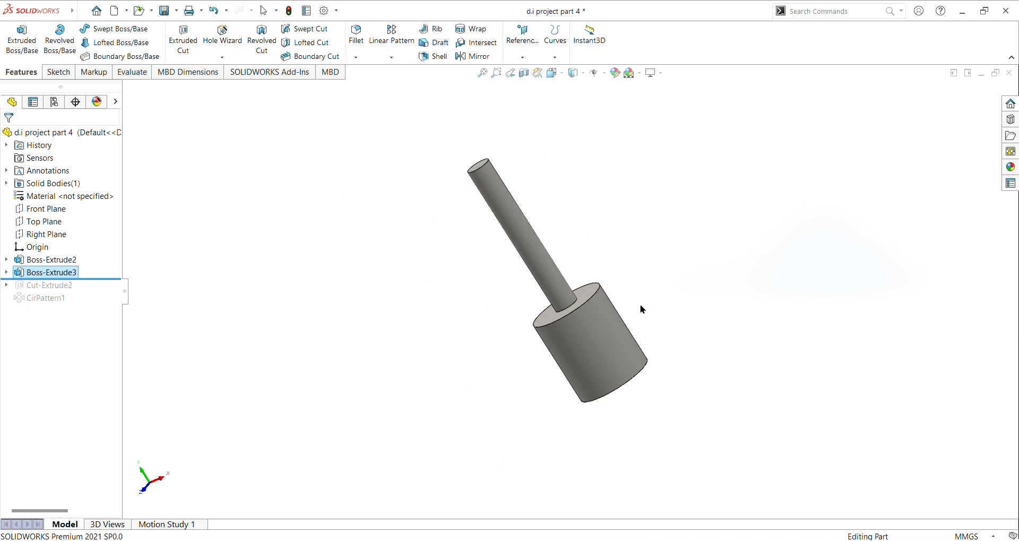
pyautogui.scroll(-4, 588, 323)
pyautogui.scroll(5, 589, 321)
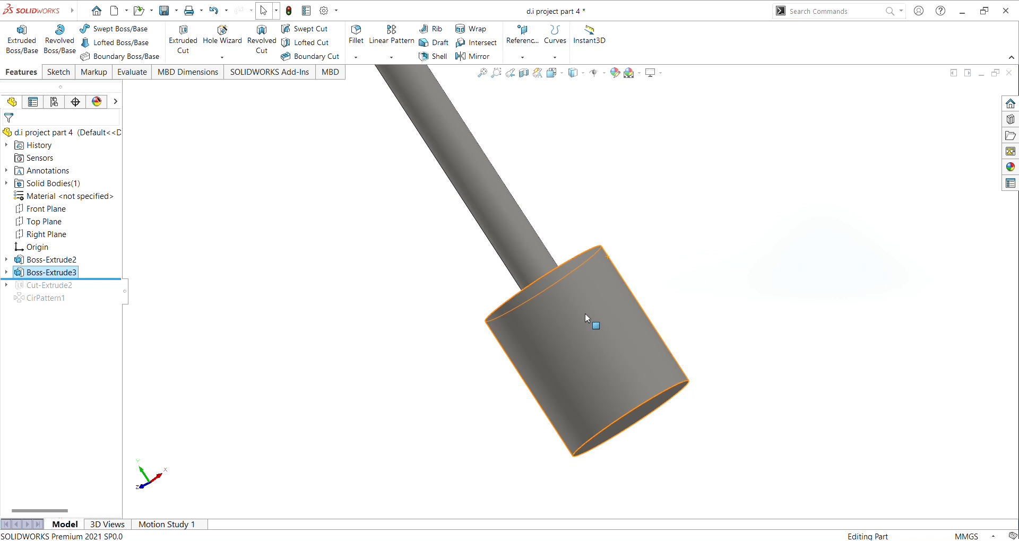
pyautogui.moveTo(667, 258)
pyautogui.mouseDown(button='middle')
pyautogui.moveTo(673, 444)
pyautogui.moveTo(625, 469)
pyautogui.moveTo(581, 325)
pyautogui.mouseUp(button='middle')
pyautogui.scroll(-4, 583, 328)
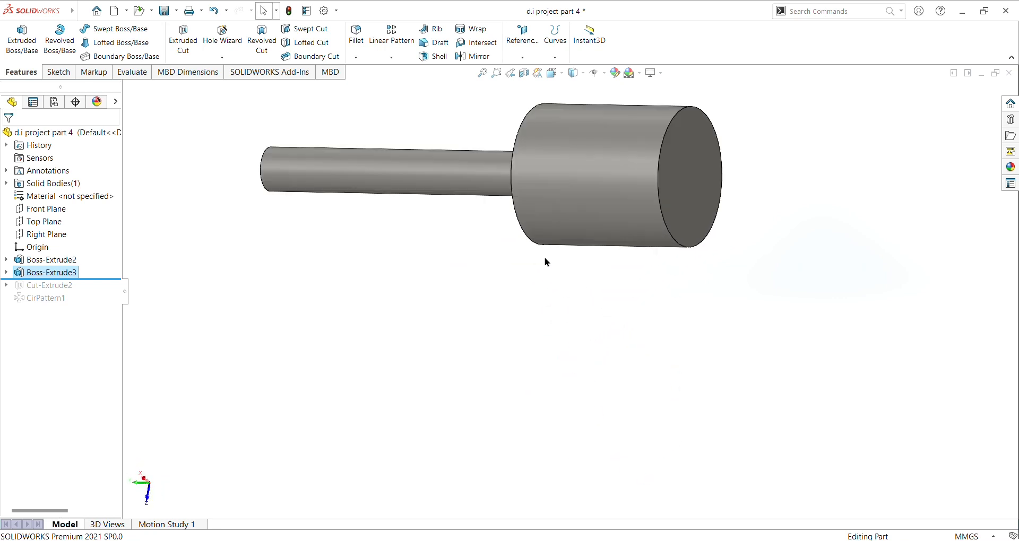
pyautogui.scroll(-1, 475, 207)
pyautogui.moveTo(472, 254); pyautogui.dragTo(578, 214, button='middle')
pyautogui.scroll(1, 613, 75)
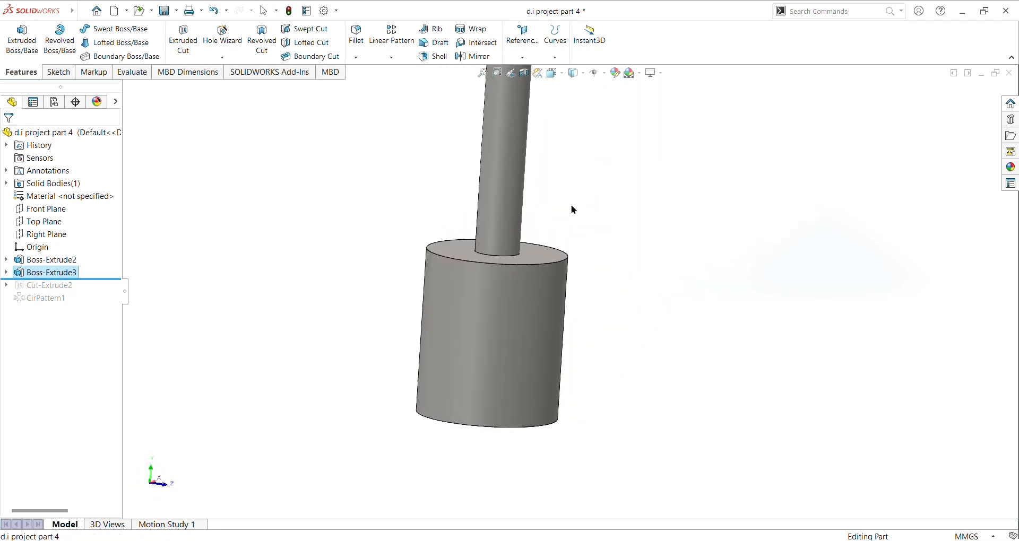
# - Roll the history forward to include Cut-Extrude2, review its dimensioned wedge-shaped sketch, and leave the sketch
pyautogui.moveTo(64, 285); pyautogui.dragTo(64, 292)
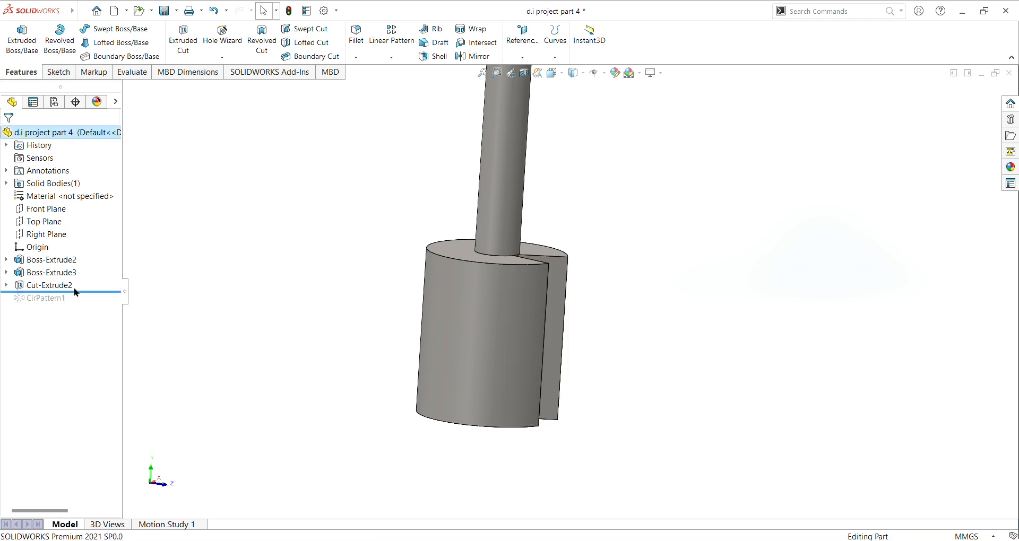
pyautogui.click(61, 287)
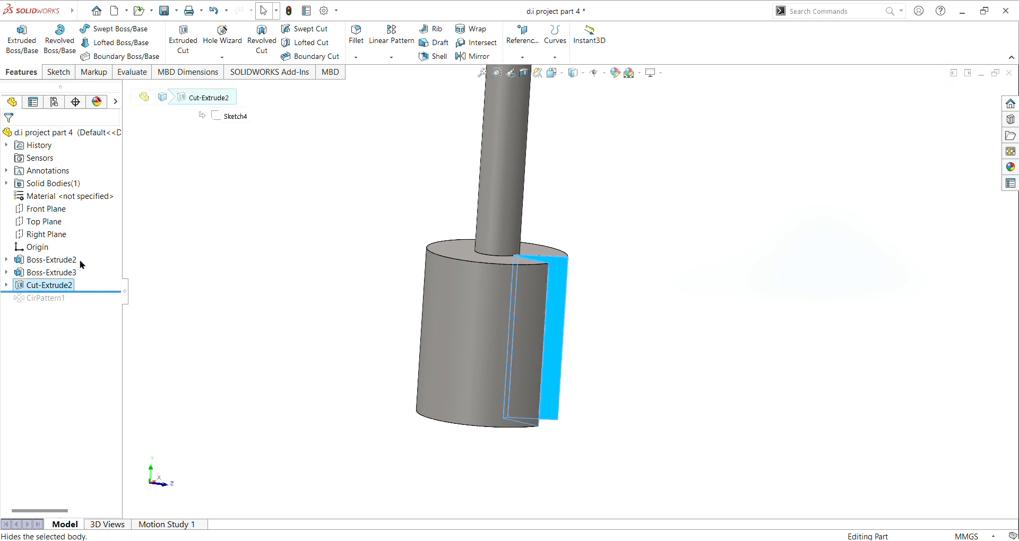
pyautogui.click(87, 262)
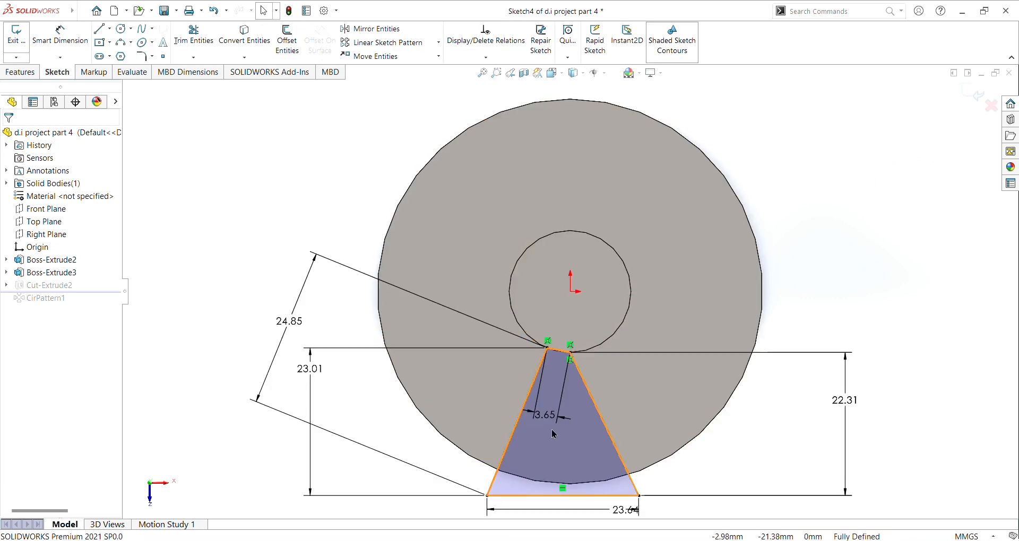
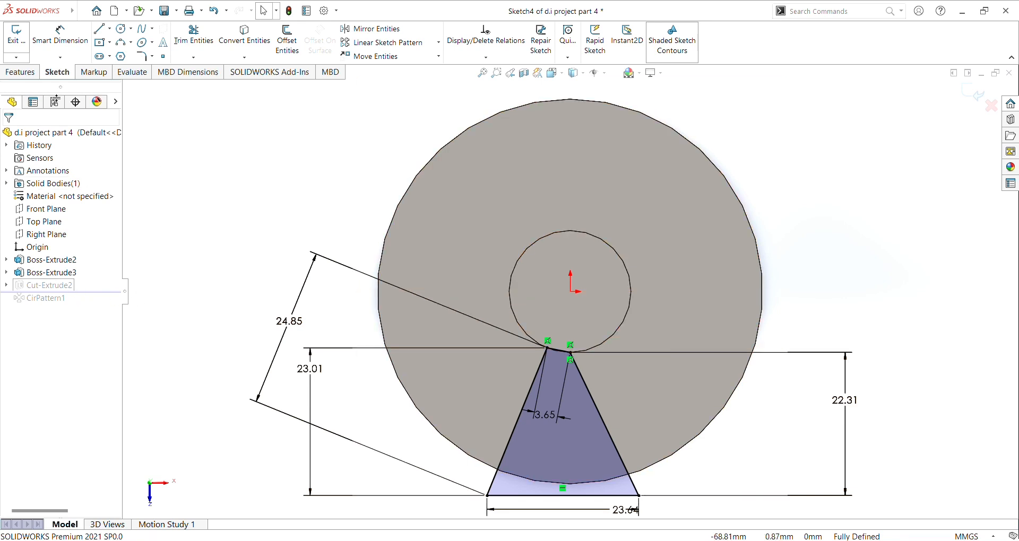
pyautogui.click(213, 11)
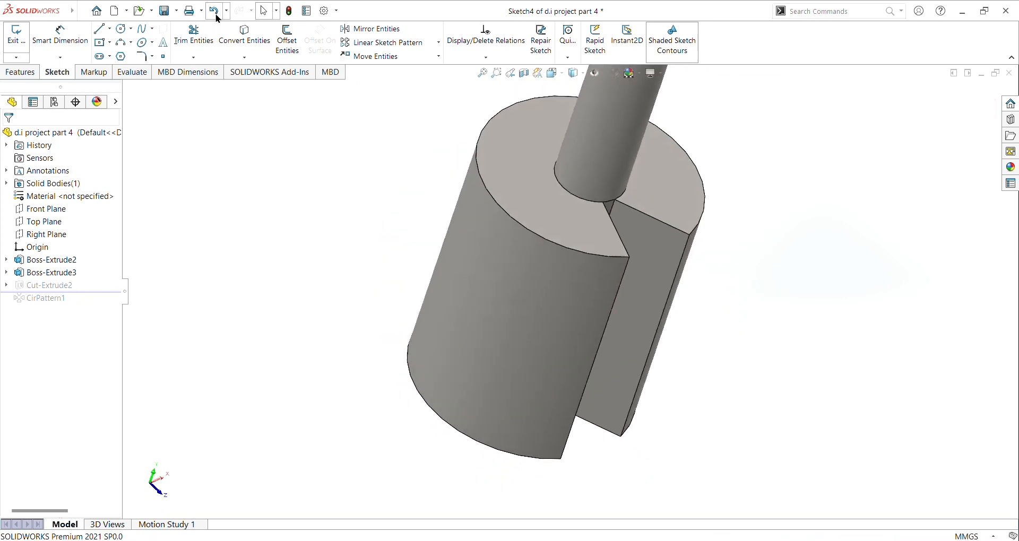
pyautogui.click(215, 13)
# - Review the Through All settings and cut direction of Cut-Extrude2, and close them
pyautogui.click(45, 285)
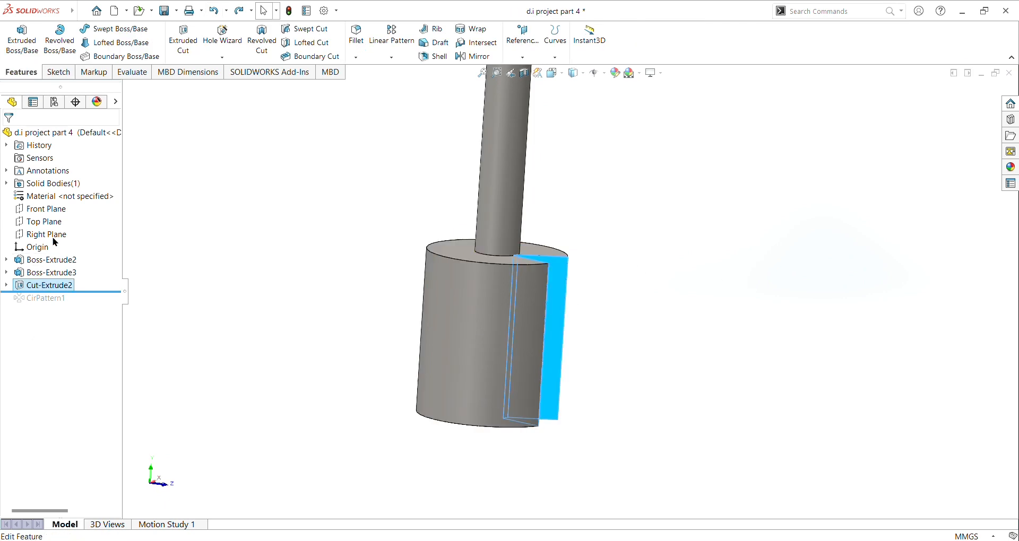
pyautogui.click(55, 248)
pyautogui.moveTo(744, 225)
pyautogui.mouseDown(button='middle')
pyautogui.moveTo(709, 398)
pyautogui.moveTo(716, 473)
pyautogui.moveTo(719, 428)
pyautogui.moveTo(615, 304)
pyautogui.moveTo(650, 291)
pyautogui.moveTo(721, 85)
pyautogui.moveTo(648, 141)
pyautogui.mouseUp(button='middle')
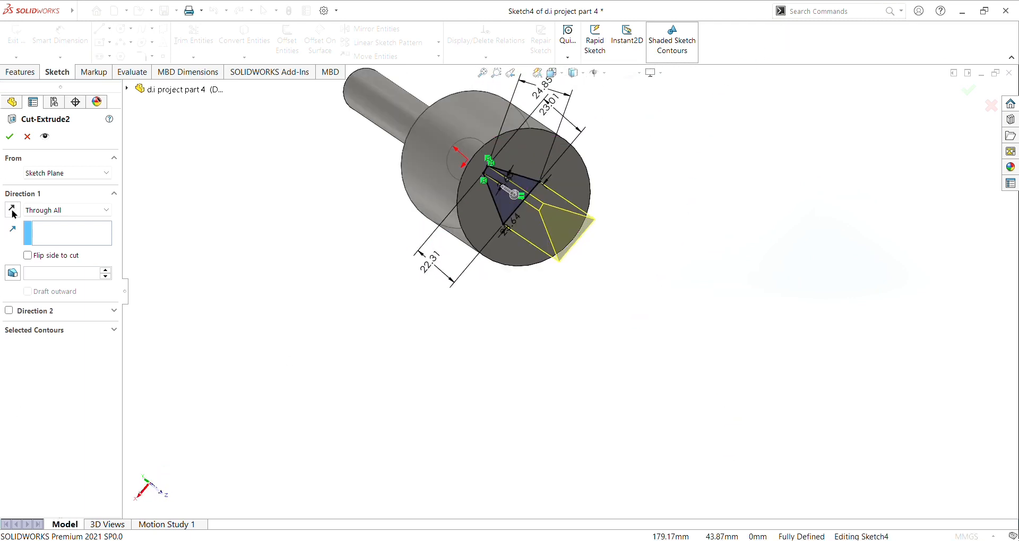
pyautogui.click(8, 137)
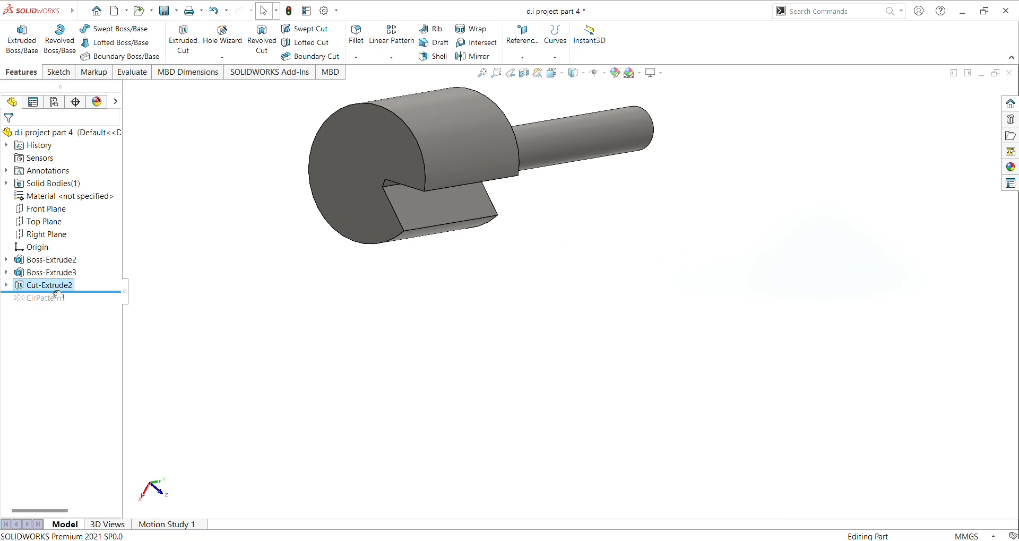
# - Roll the history forward to include CirPattern1, review its equal spacing, instance and feature settings, close them, and inspect the slotted shaft
pyautogui.moveTo(58, 304)
pyautogui.mouseDown()
pyautogui.moveTo(59, 319)
pyautogui.moveTo(56, 305)
pyautogui.mouseUp()
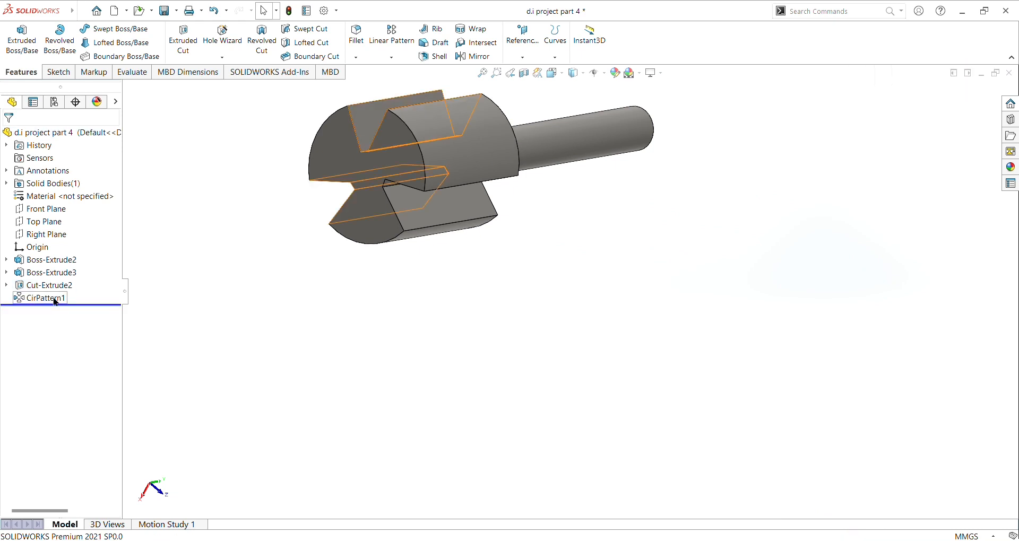
pyautogui.click(56, 300)
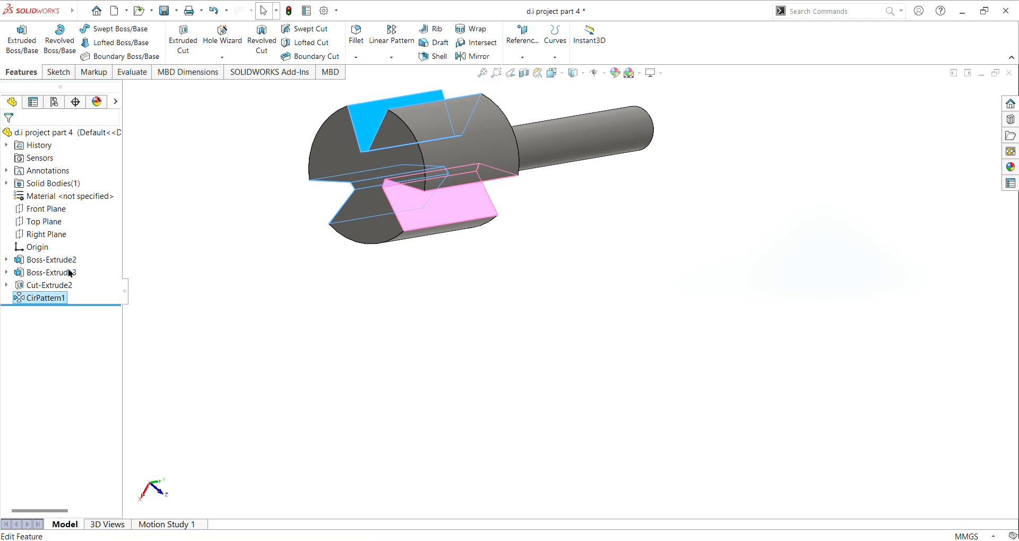
pyautogui.moveTo(391, 335); pyautogui.dragTo(445, 342, button='middle')
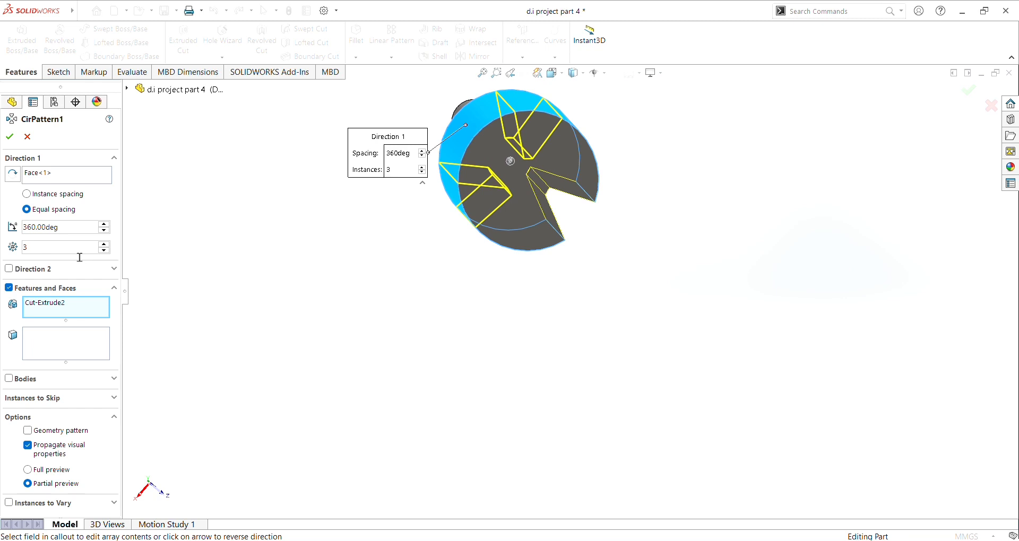
pyautogui.click(47, 253)
pyautogui.moveTo(374, 277); pyautogui.dragTo(391, 255, button='middle')
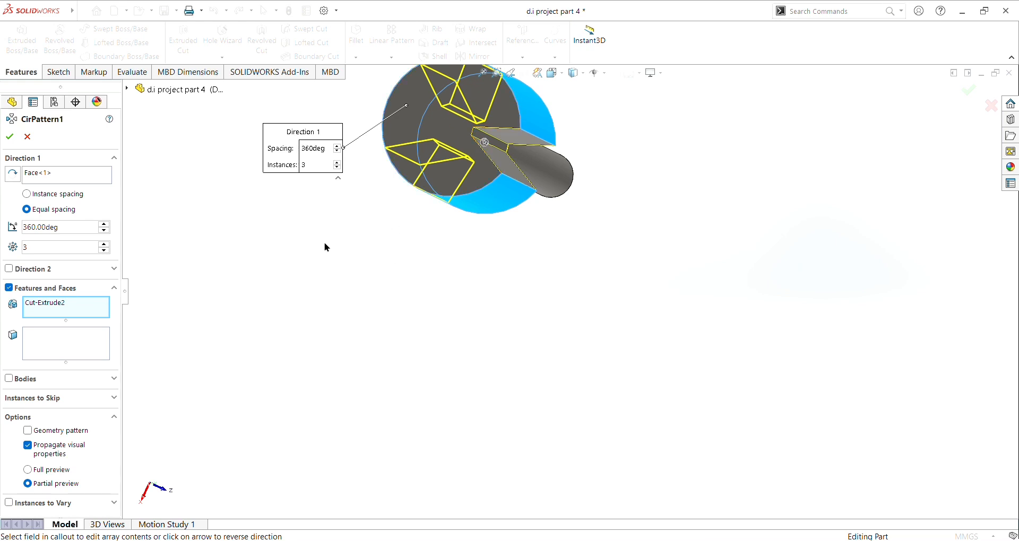
pyautogui.click(14, 136)
pyautogui.moveTo(268, 204); pyautogui.dragTo(931, 144, button='middle')
pyautogui.scroll(3, 616, 369)
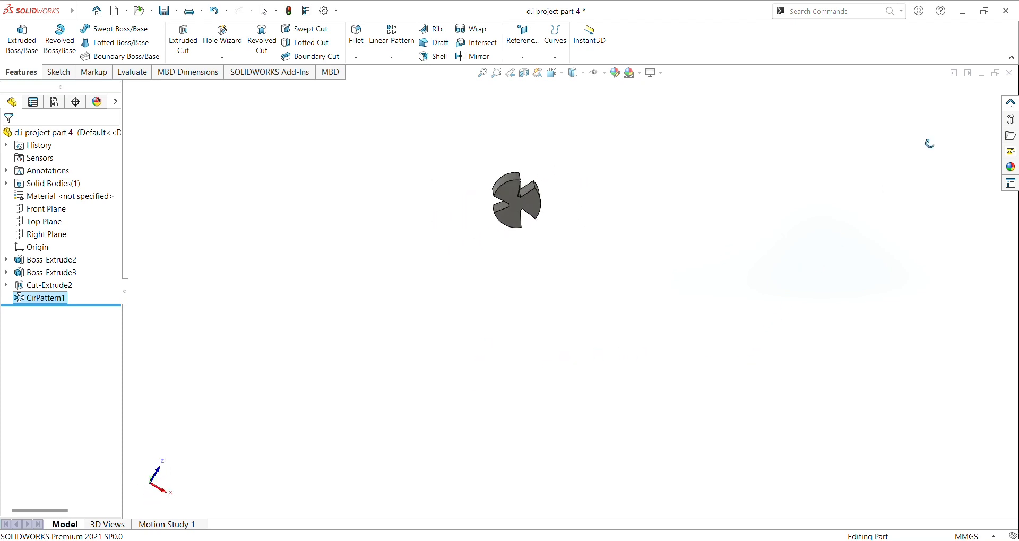
pyautogui.moveTo(369, 362); pyautogui.dragTo(494, 318, button='middle')
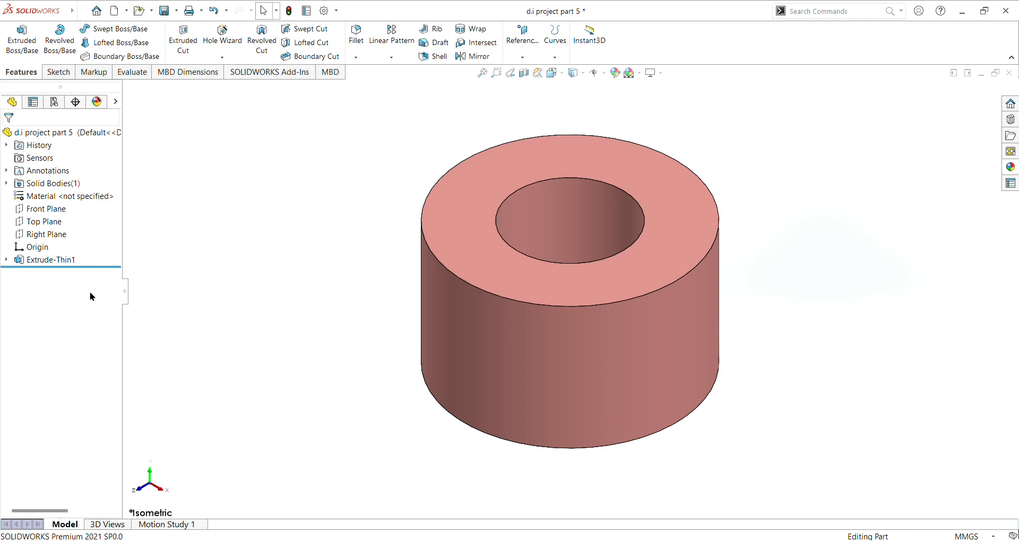
# - Roll the ring's history back and forward over Extrude-Thin1, review its Blind and thin-feature settings, and close them
pyautogui.moveTo(73, 267); pyautogui.dragTo(73, 257)
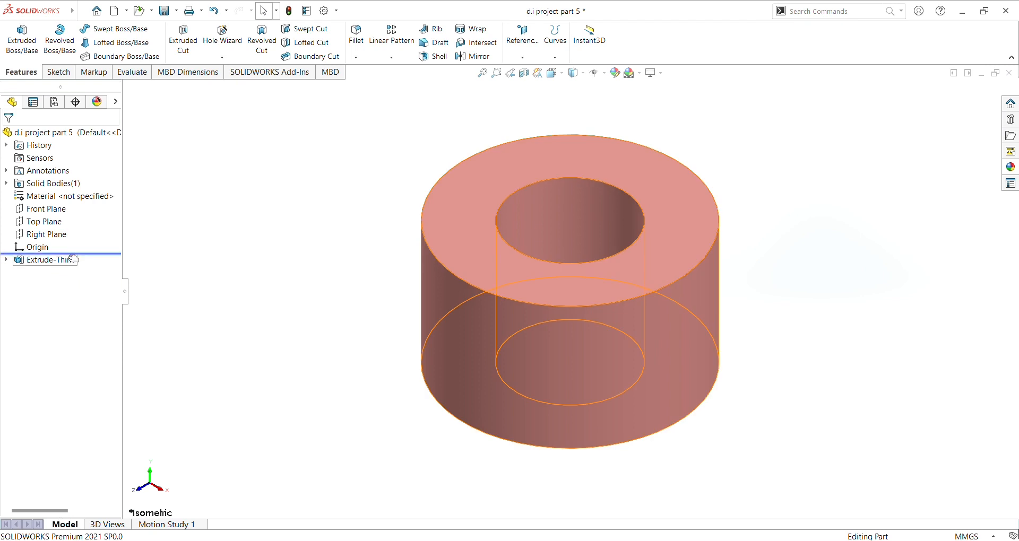
pyautogui.moveTo(73, 259); pyautogui.dragTo(72, 284)
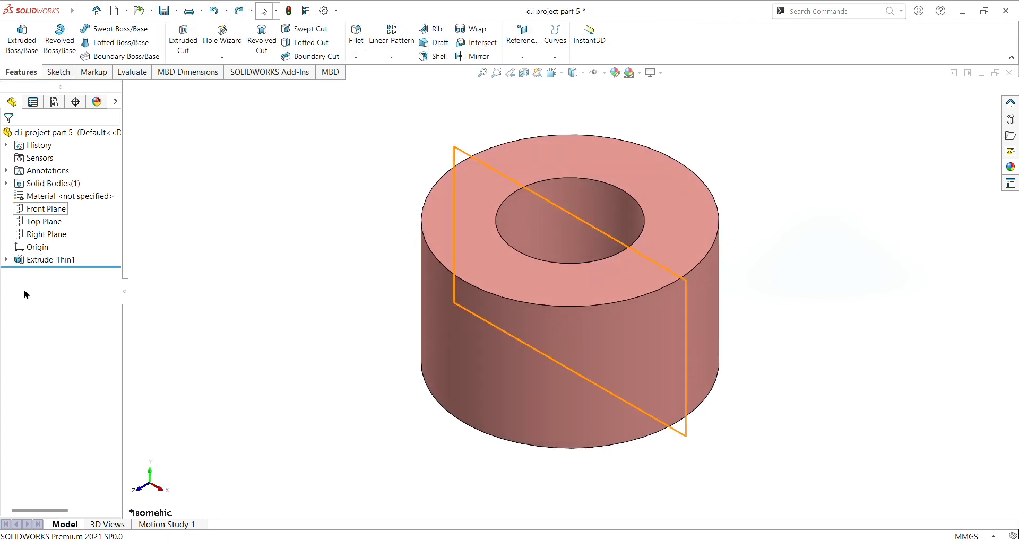
pyautogui.click(49, 260)
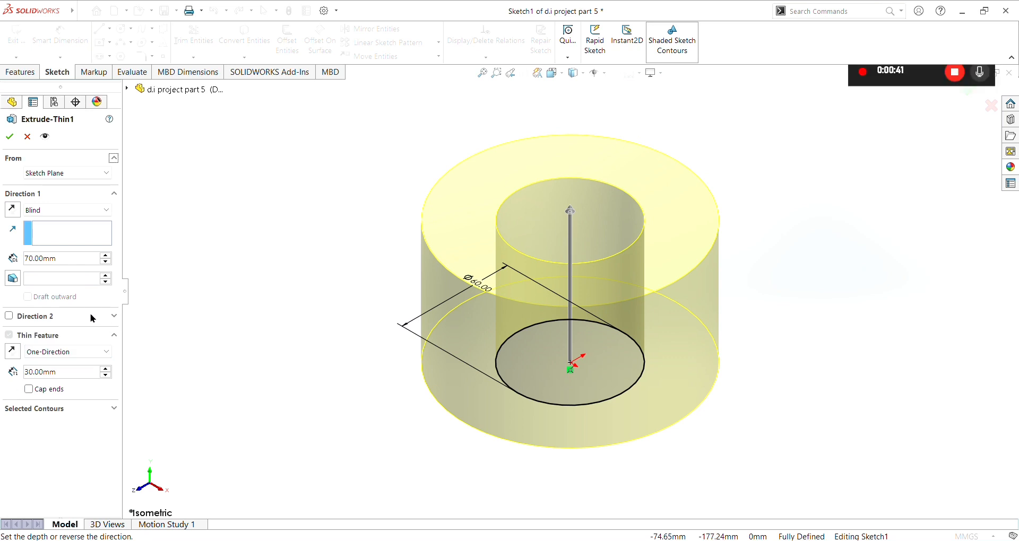
pyautogui.click(114, 318)
pyautogui.click(114, 320)
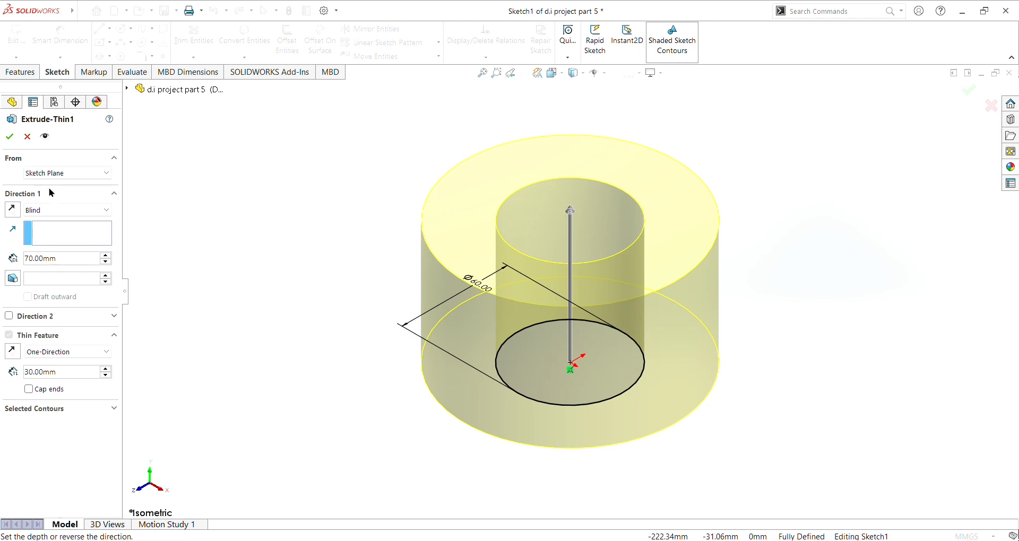
pyautogui.click(11, 137)
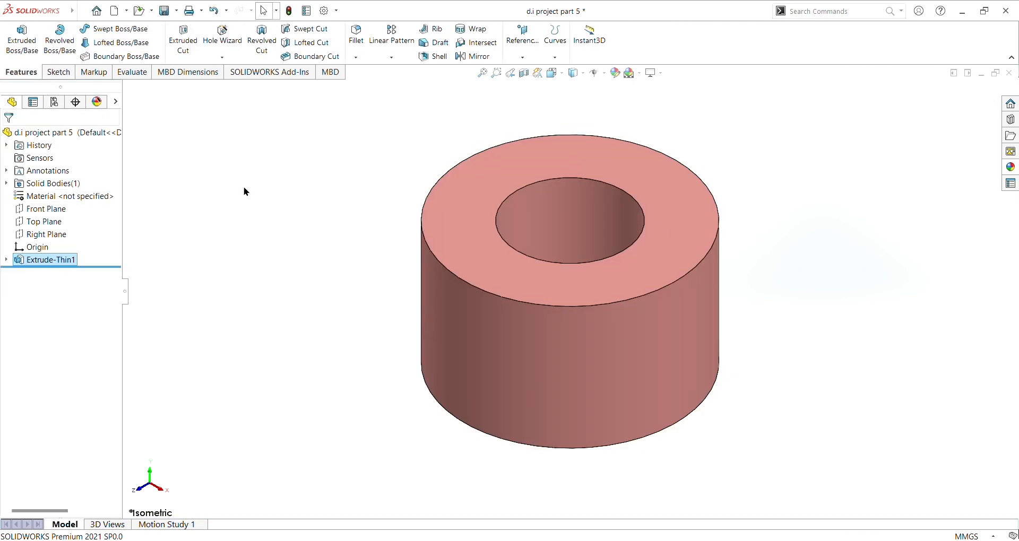
# - Inspect the ring, review the brushed copper appearance applied to the whole part, and close the appearance settings
pyautogui.click(466, 179)
pyautogui.click(882, 219)
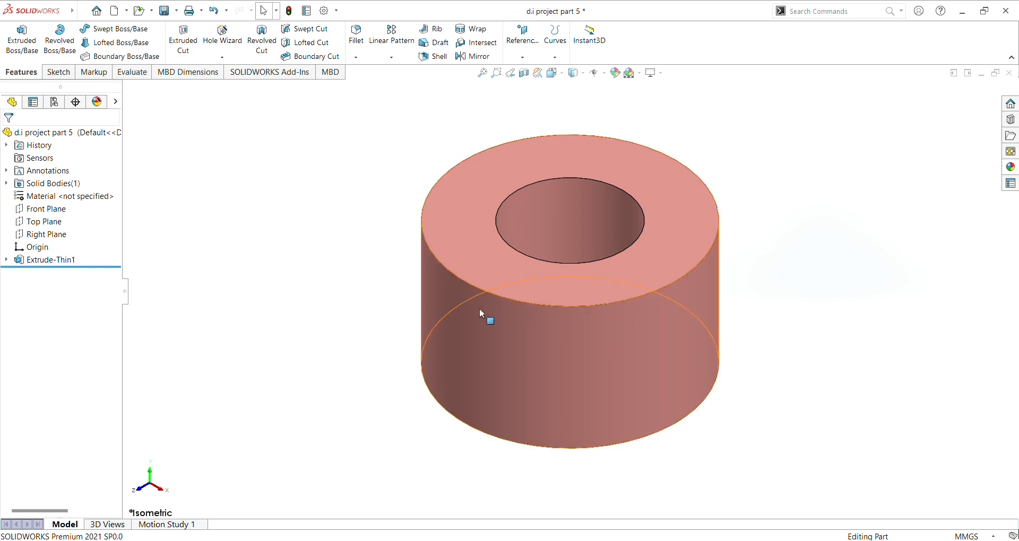
pyautogui.scroll(-3, 482, 313)
pyautogui.scroll(3, 482, 314)
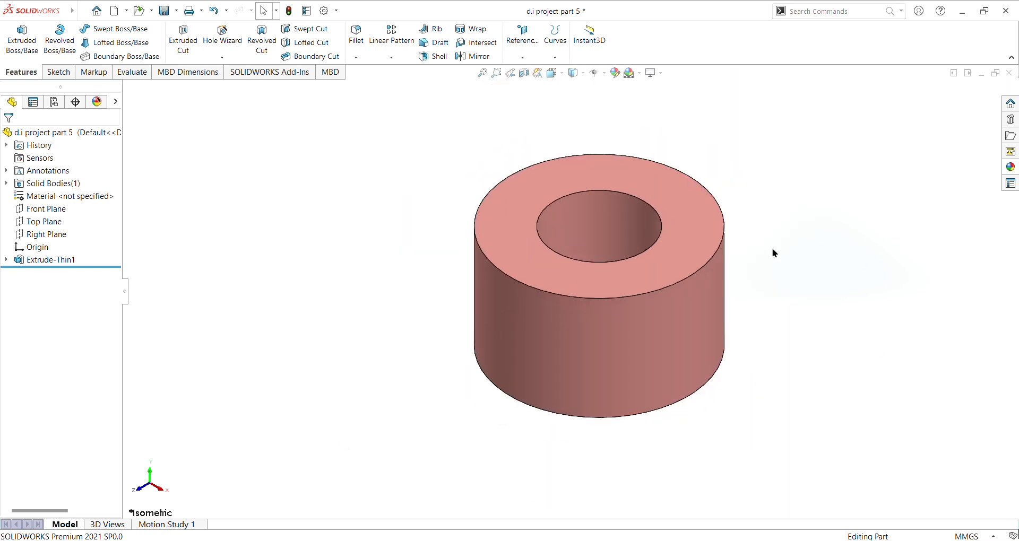
pyautogui.scroll(2, 772, 248)
pyautogui.scroll(-2, 772, 253)
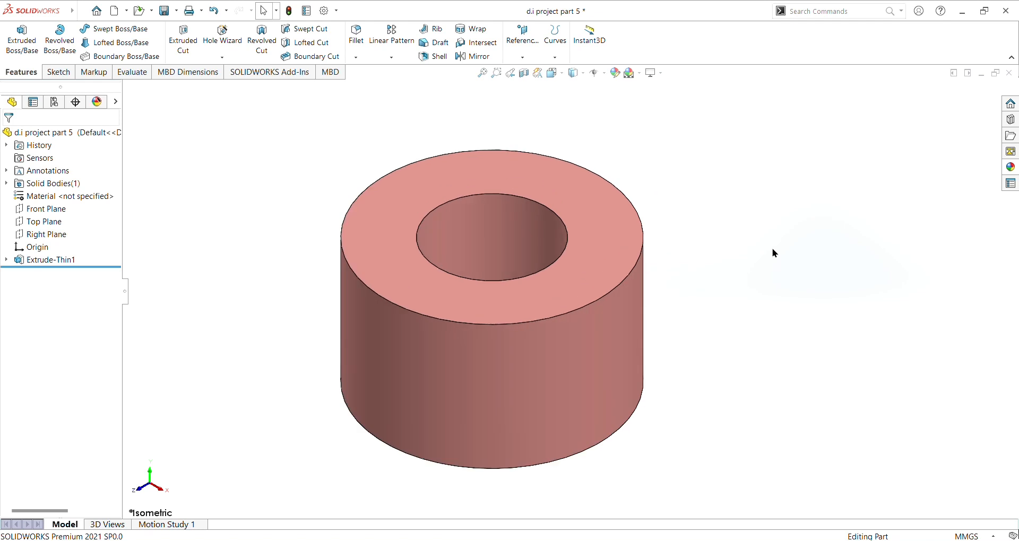
pyautogui.click(584, 291)
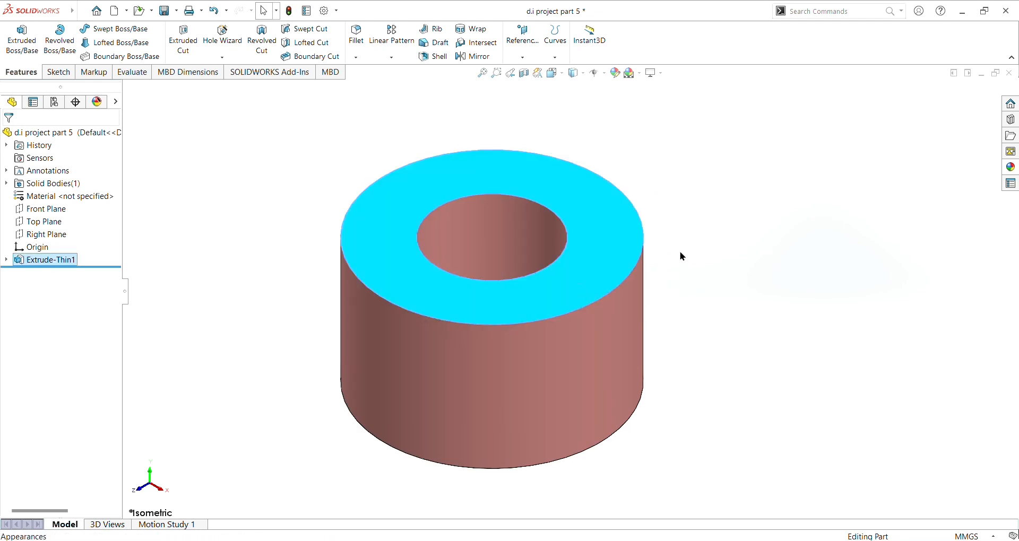
pyautogui.click(695, 319)
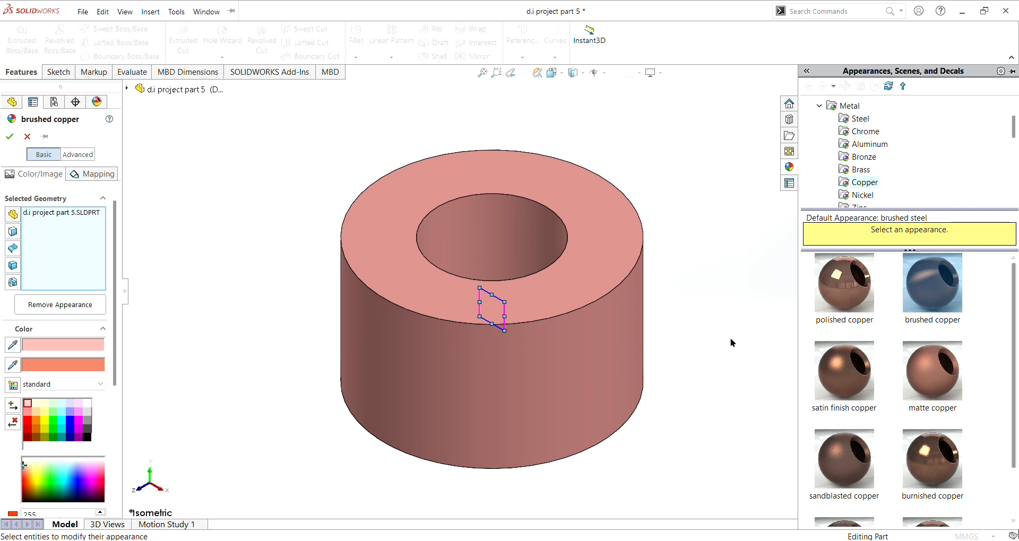
pyautogui.click(9, 136)
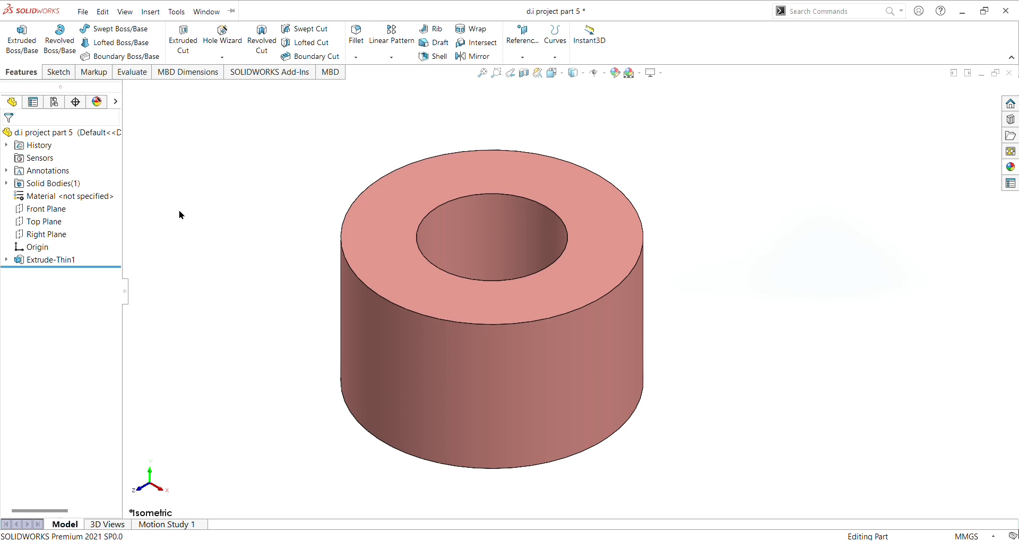
# - Switch to d.i project part 6 and roll its history back to the start and forward to include only Boss-Extrude1
pyautogui.hotkey('ctrl', 'Tab')
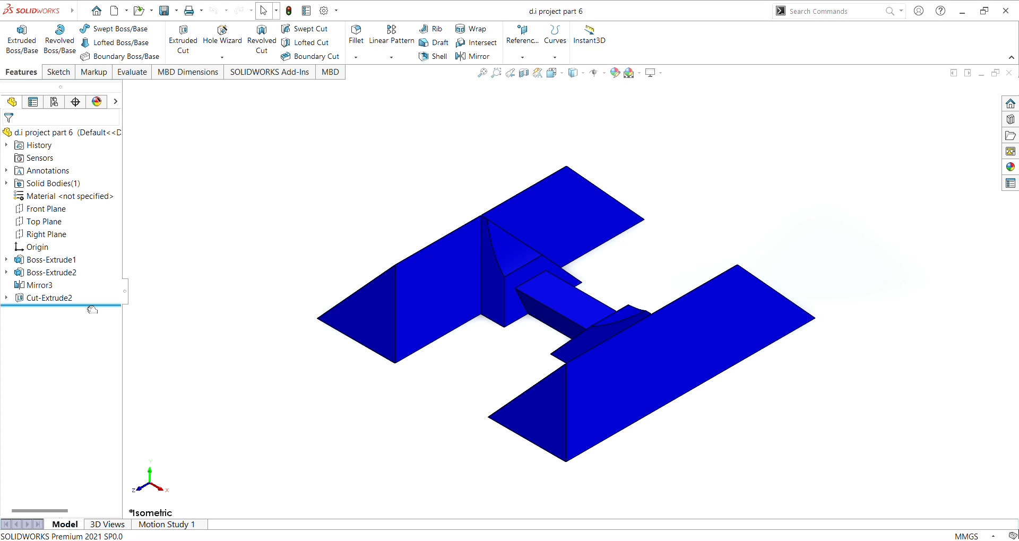
pyautogui.moveTo(92, 307); pyautogui.dragTo(88, 259)
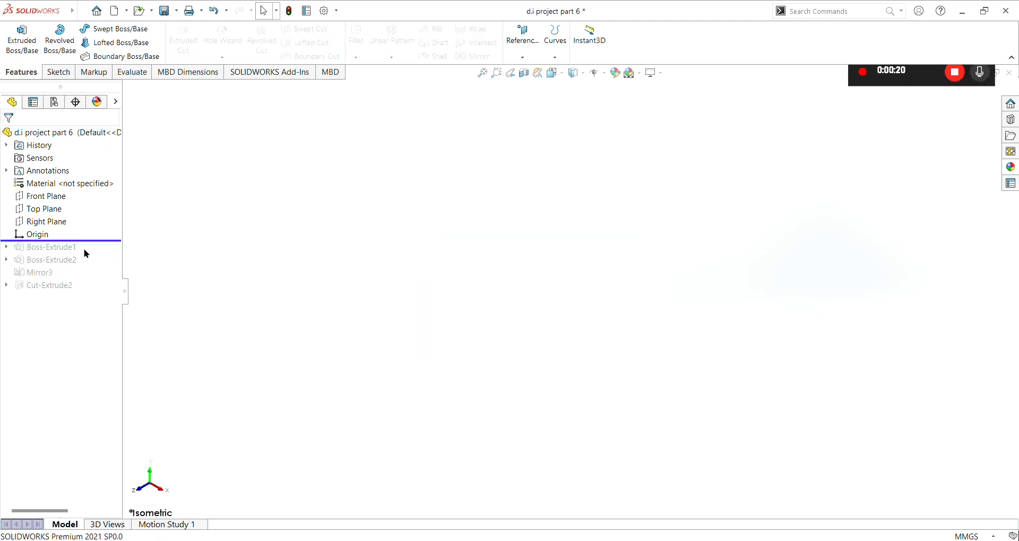
pyautogui.moveTo(88, 242); pyautogui.dragTo(81, 254)
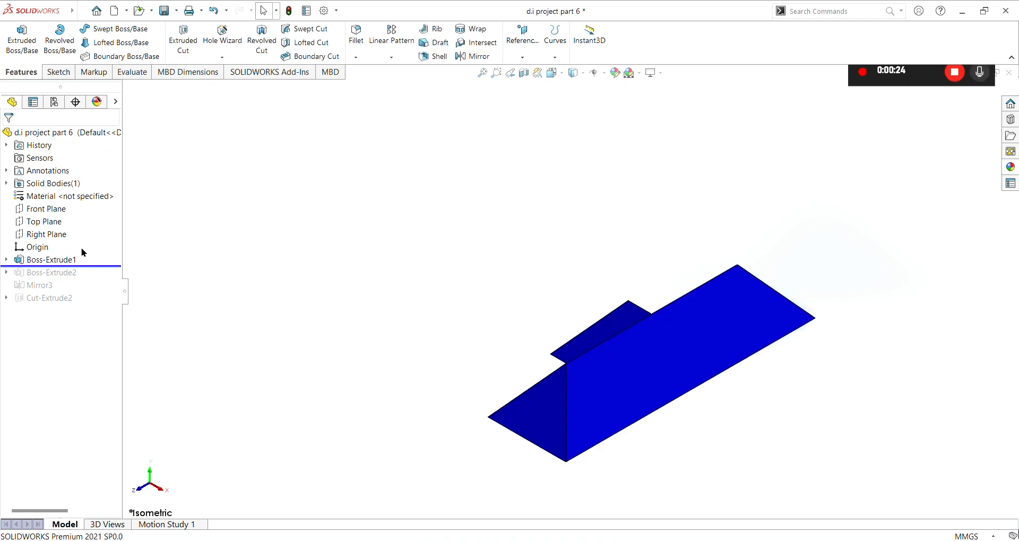
# - Open the sketch of Boss-Extrude1, examine the dimensions and relations of its stepped profile, and leave the sketch
pyautogui.moveTo(380, 362); pyautogui.dragTo(329, 302, button='middle')
pyautogui.click(45, 266)
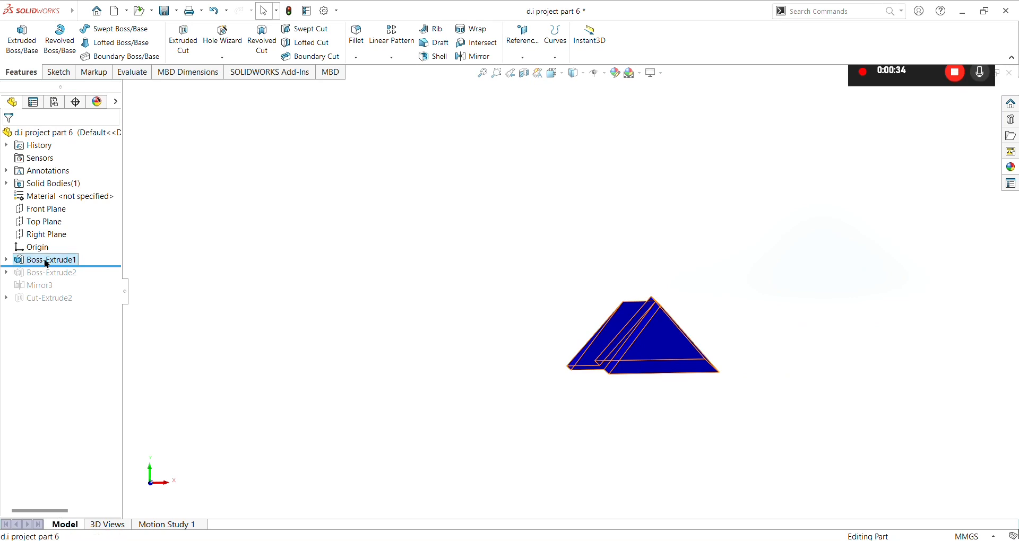
pyautogui.click(64, 222)
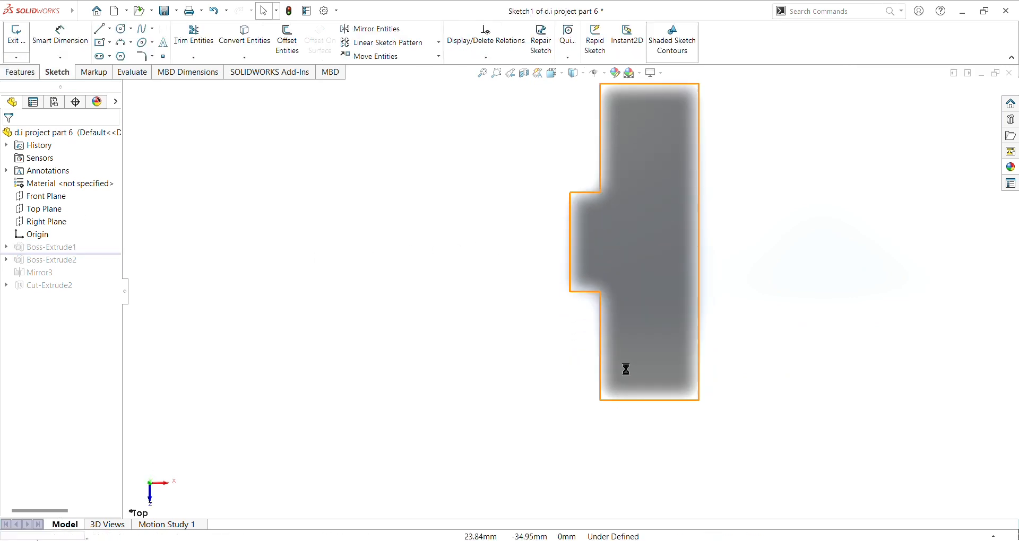
pyautogui.scroll(-3, 548, 270)
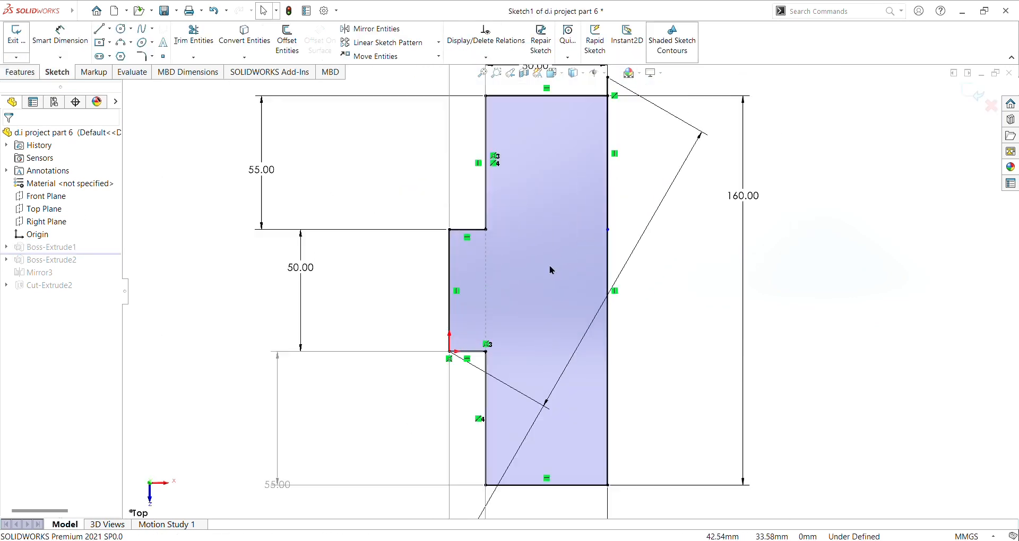
pyautogui.scroll(2, 551, 270)
pyautogui.scroll(-1, 549, 271)
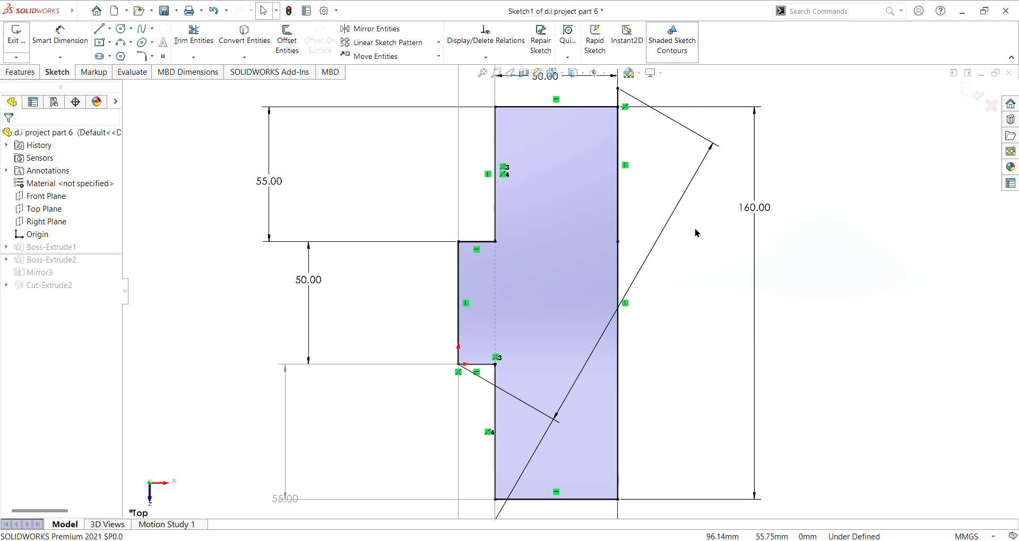
pyautogui.scroll(-2, 403, 200)
pyautogui.scroll(2, 412, 200)
pyautogui.scroll(-2, 706, 326)
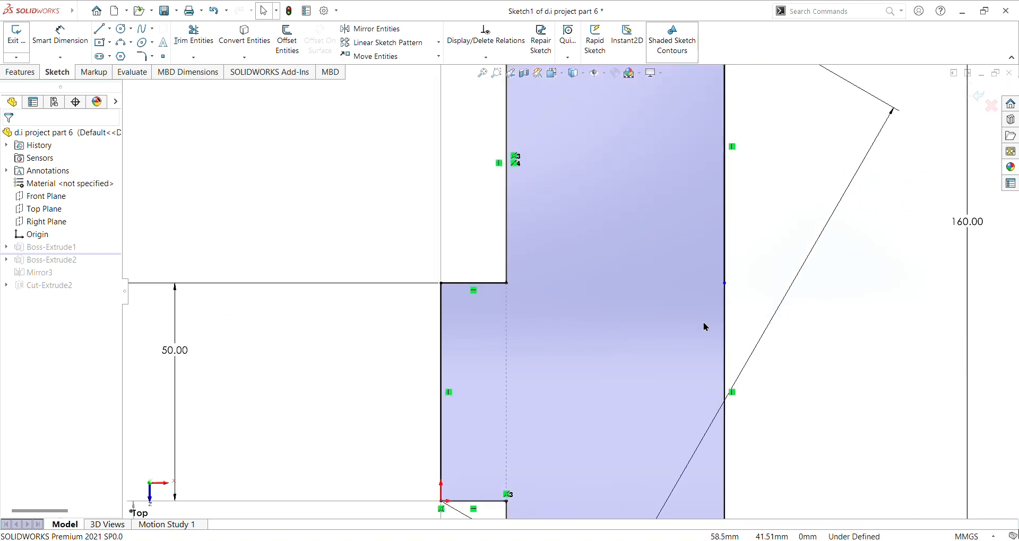
pyautogui.scroll(4, 578, 303)
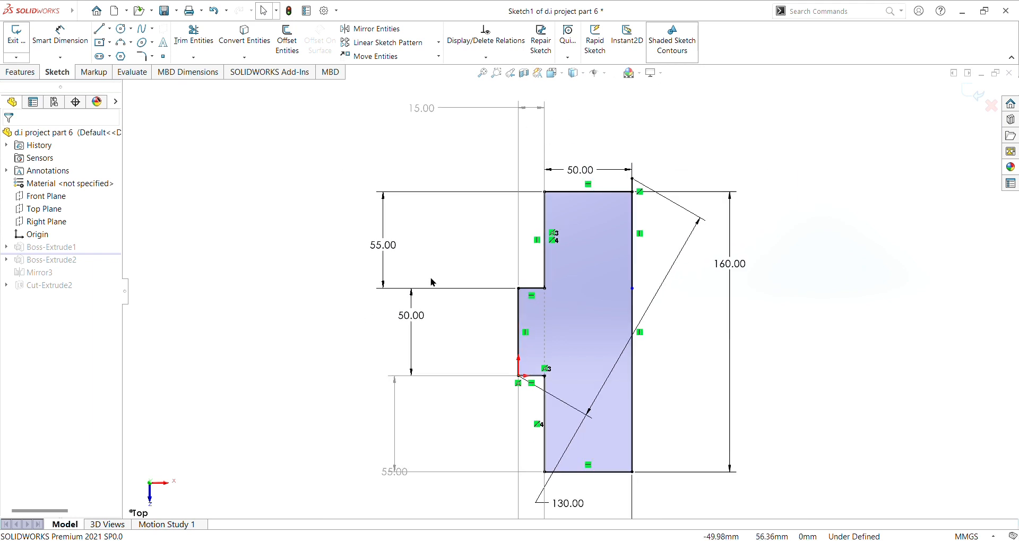
pyautogui.scroll(-1, 480, 337)
pyautogui.scroll(1, 489, 335)
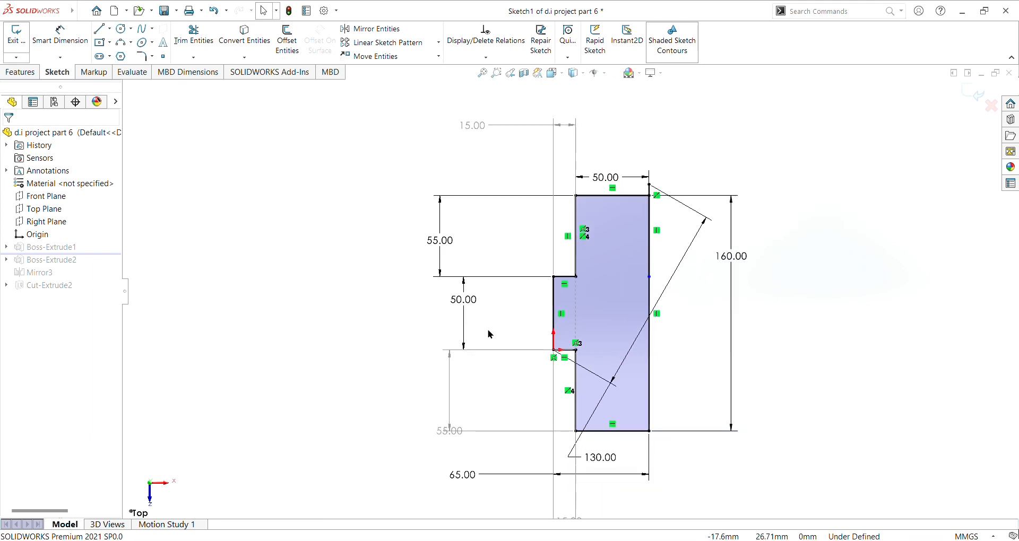
pyautogui.scroll(1, 489, 334)
pyautogui.scroll(-2, 637, 334)
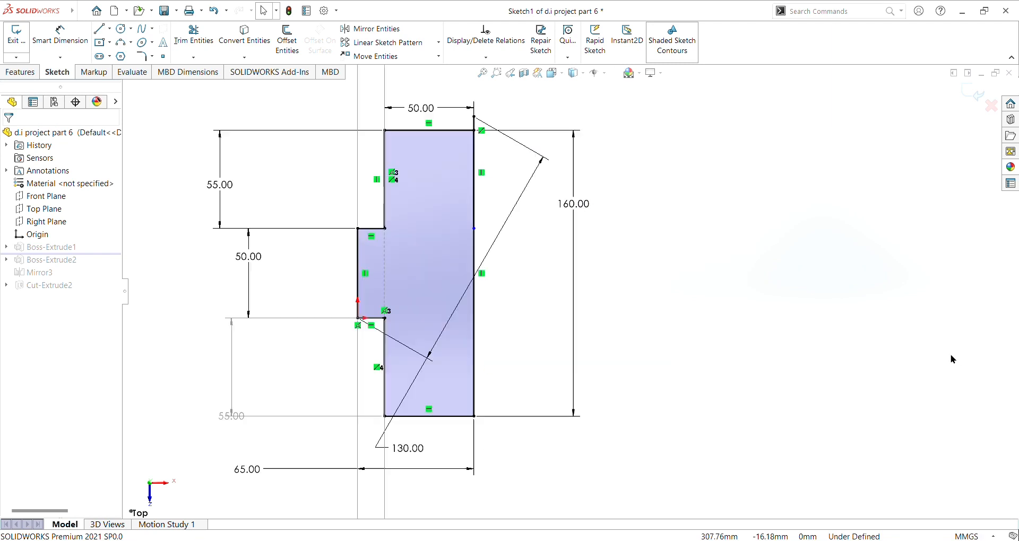
pyautogui.scroll(-2, 180, 269)
pyautogui.scroll(2, 185, 276)
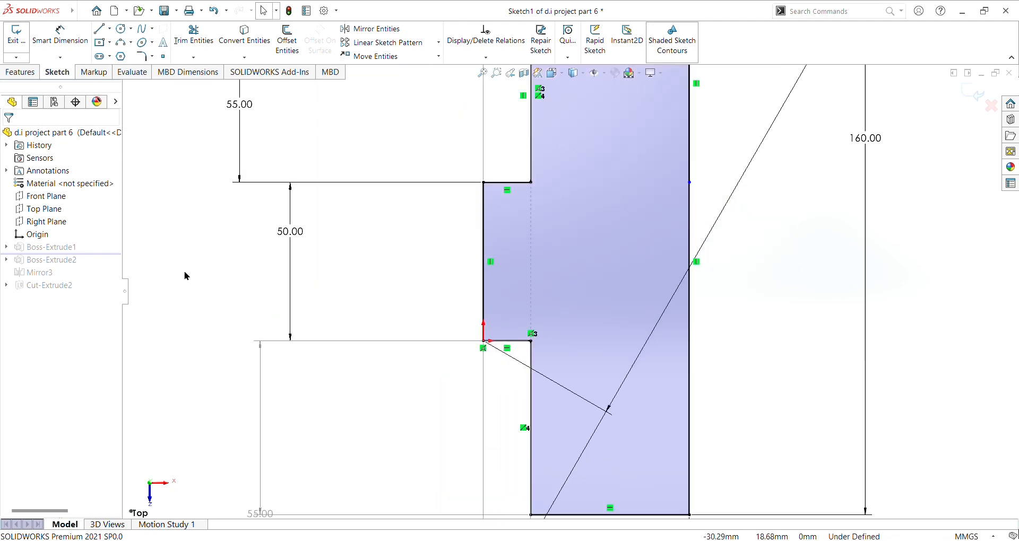
pyautogui.scroll(2, 448, 371)
pyautogui.scroll(2, 448, 373)
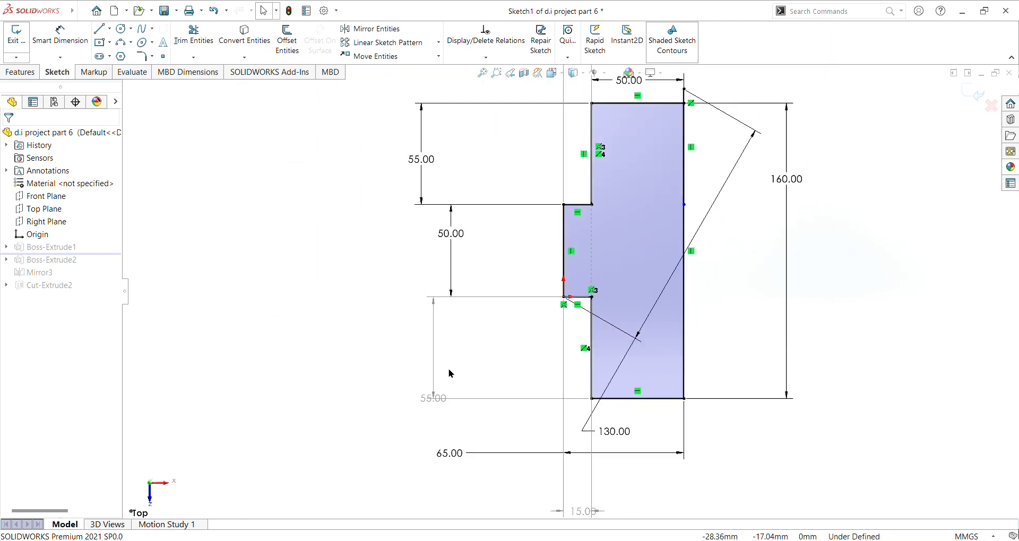
pyautogui.scroll(-2, 748, 289)
pyautogui.press('f')
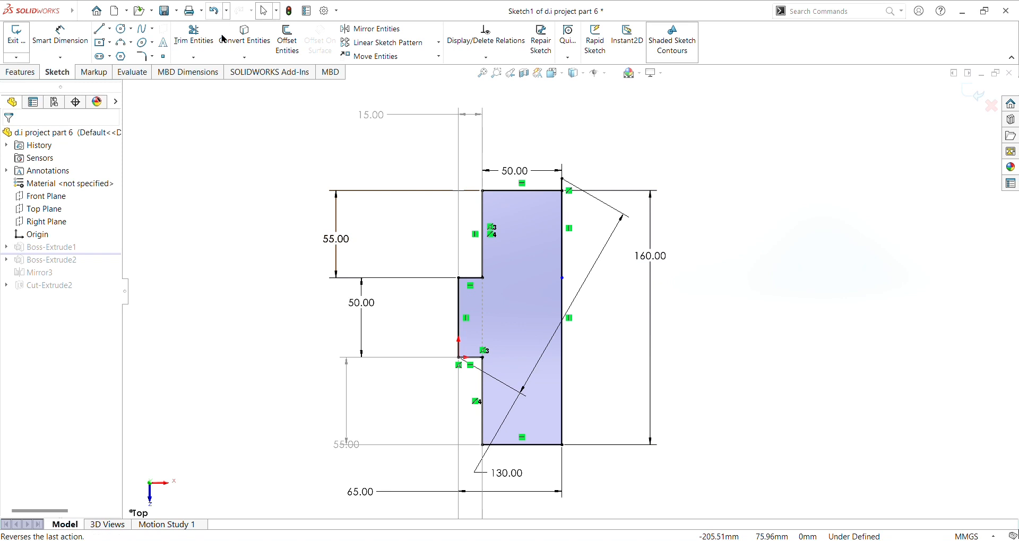
pyautogui.click(214, 10)
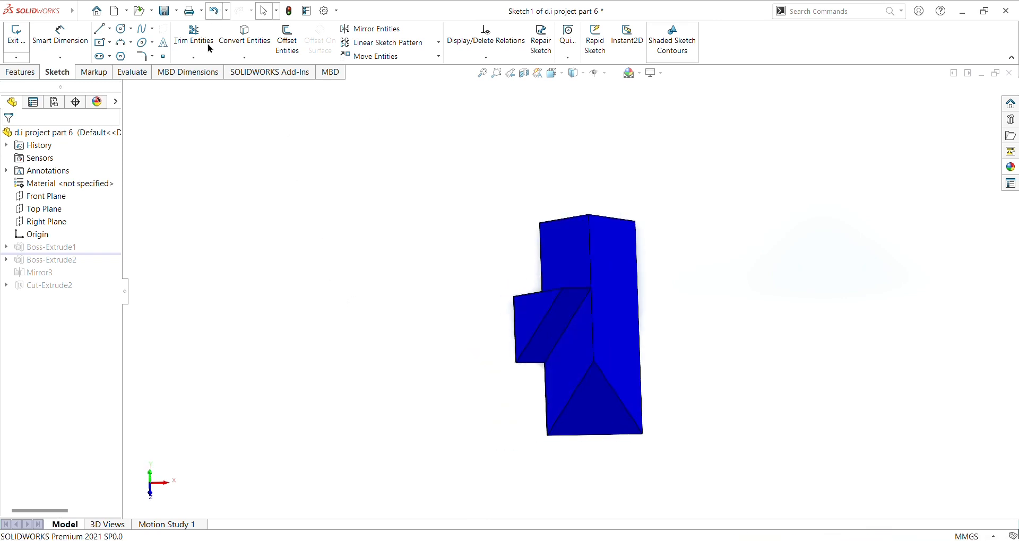
# - Review the Blind depth, draft angle and selected contour of Boss-Extrude1 from several sides, and close its settings
pyautogui.click(48, 264)
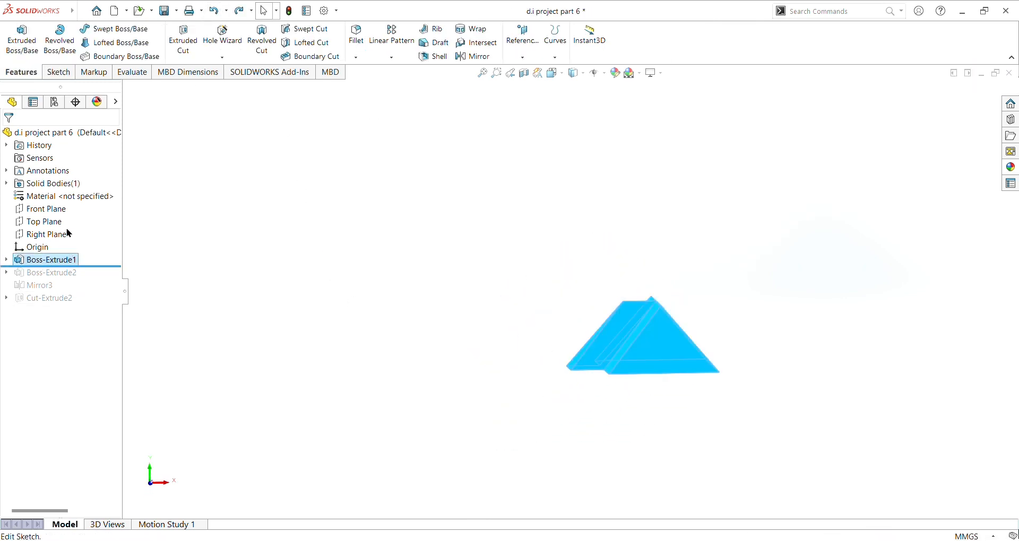
pyautogui.click(59, 231)
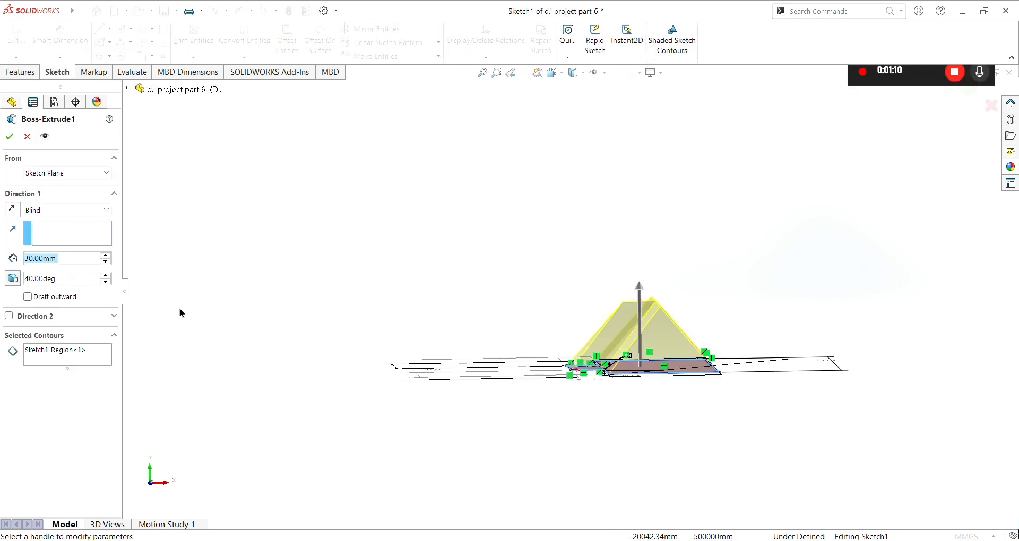
pyautogui.moveTo(313, 270)
pyautogui.mouseDown(button='middle')
pyautogui.moveTo(295, 376)
pyautogui.moveTo(274, 405)
pyautogui.moveTo(322, 402)
pyautogui.moveTo(376, 314)
pyautogui.moveTo(279, 390)
pyautogui.moveTo(348, 358)
pyautogui.moveTo(262, 371)
pyautogui.moveTo(234, 335)
pyautogui.moveTo(312, 207)
pyautogui.mouseUp(button='middle')
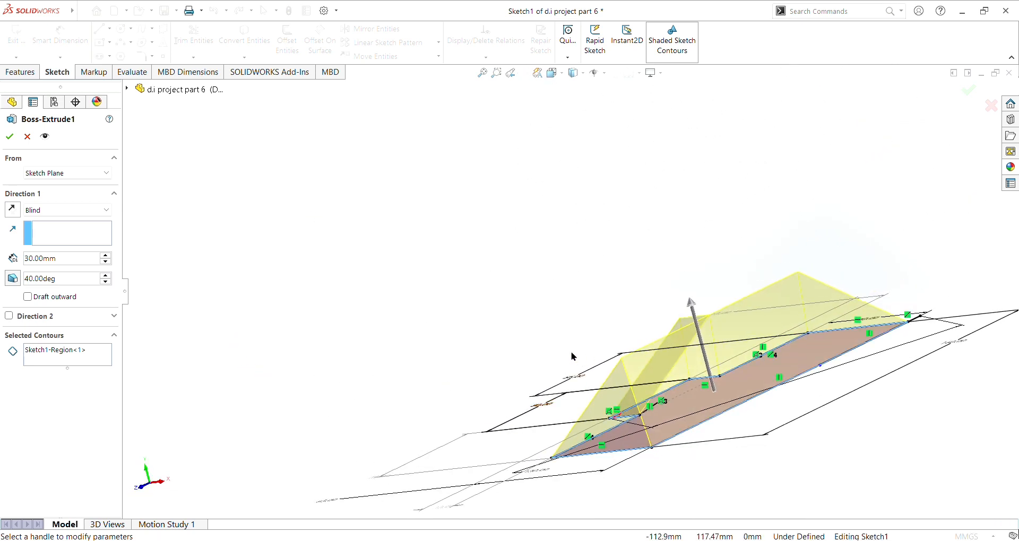
pyautogui.moveTo(430, 289)
pyautogui.mouseDown(button='middle')
pyautogui.moveTo(603, 303)
pyautogui.moveTo(448, 382)
pyautogui.moveTo(401, 455)
pyautogui.mouseUp(button='middle')
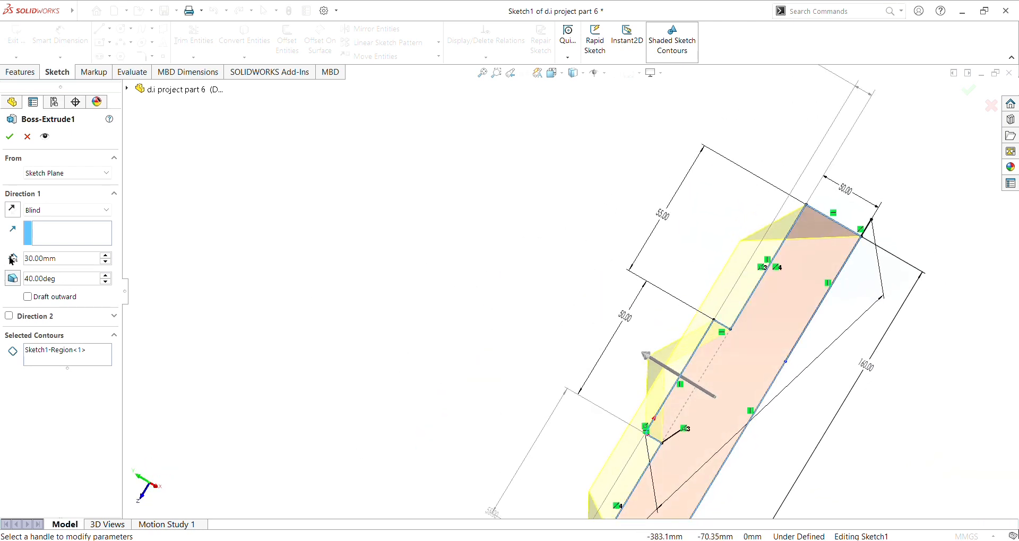
pyautogui.moveTo(468, 298); pyautogui.dragTo(559, 158, button='middle')
pyautogui.moveTo(503, 298)
pyautogui.mouseDown(button='middle')
pyautogui.moveTo(421, 289)
pyautogui.moveTo(307, 299)
pyautogui.mouseUp(button='middle')
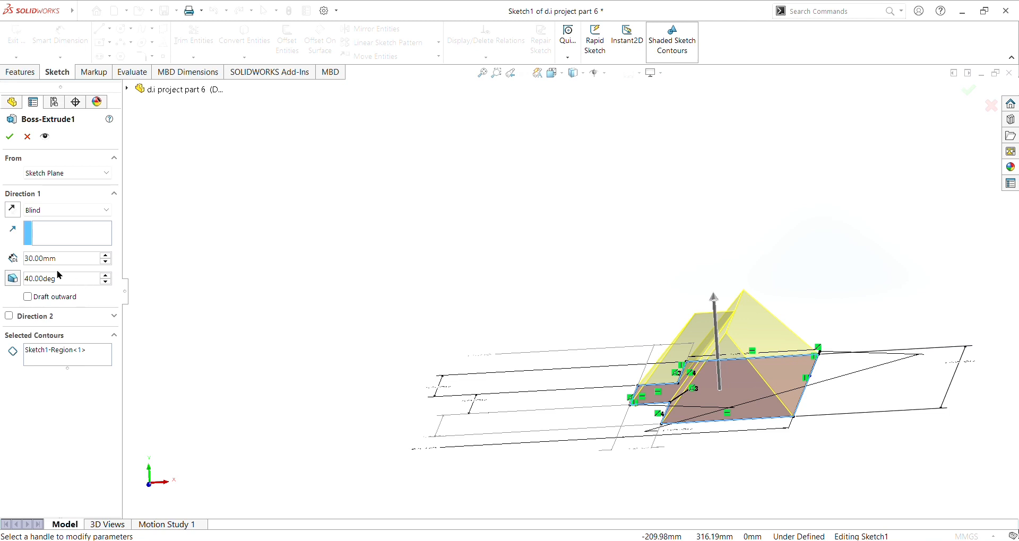
pyautogui.moveTo(306, 352)
pyautogui.mouseDown(button='middle')
pyautogui.moveTo(329, 409)
pyautogui.moveTo(304, 502)
pyautogui.moveTo(329, 326)
pyautogui.mouseUp(button='middle')
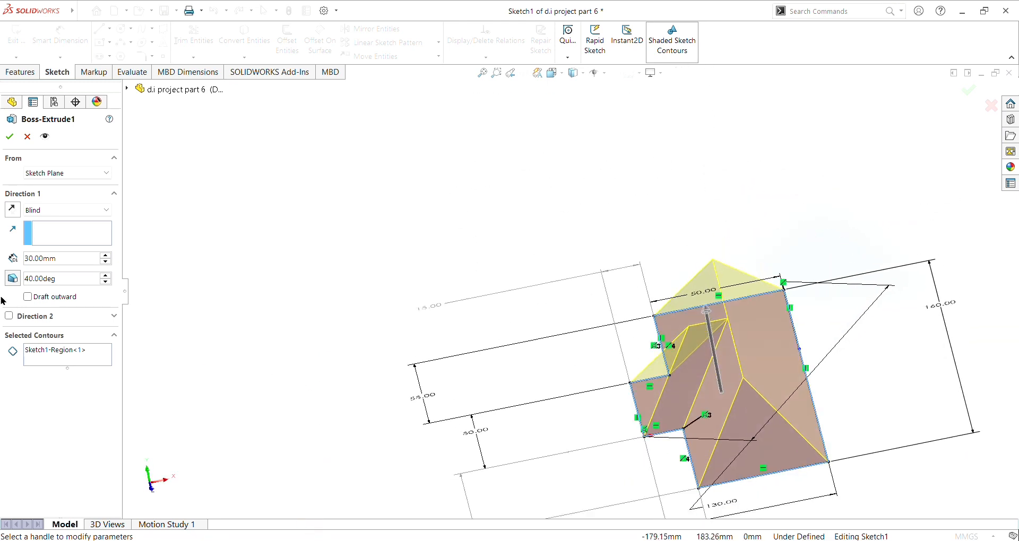
pyautogui.click(6, 139)
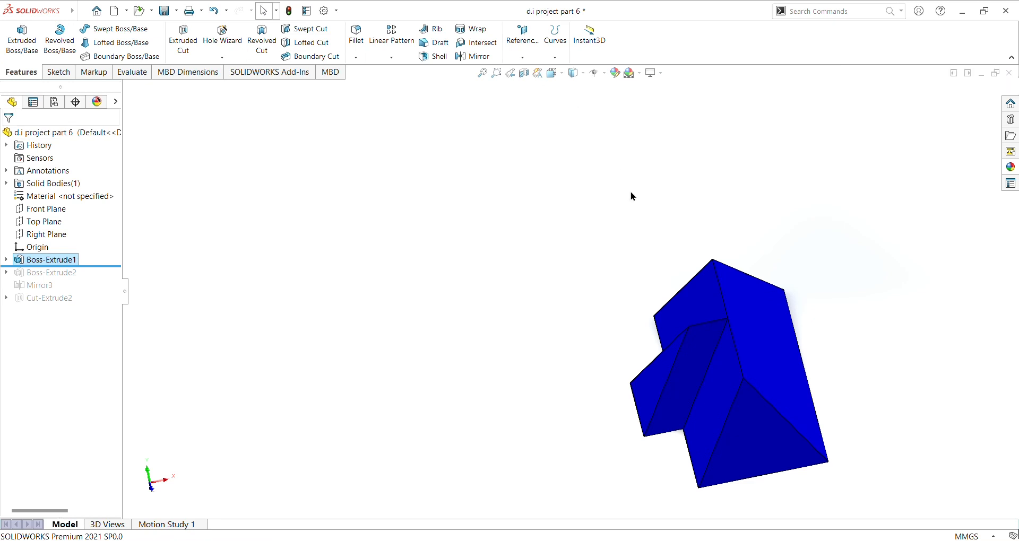
# - Inspect the tapered body from several sides and roll the history forward to include Boss-Extrude2
pyautogui.scroll(-3, 610, 292)
pyautogui.scroll(4, 610, 292)
pyautogui.moveTo(838, 369); pyautogui.dragTo(682, 513, button='middle')
pyautogui.moveTo(594, 399); pyautogui.dragTo(404, 484, button='middle')
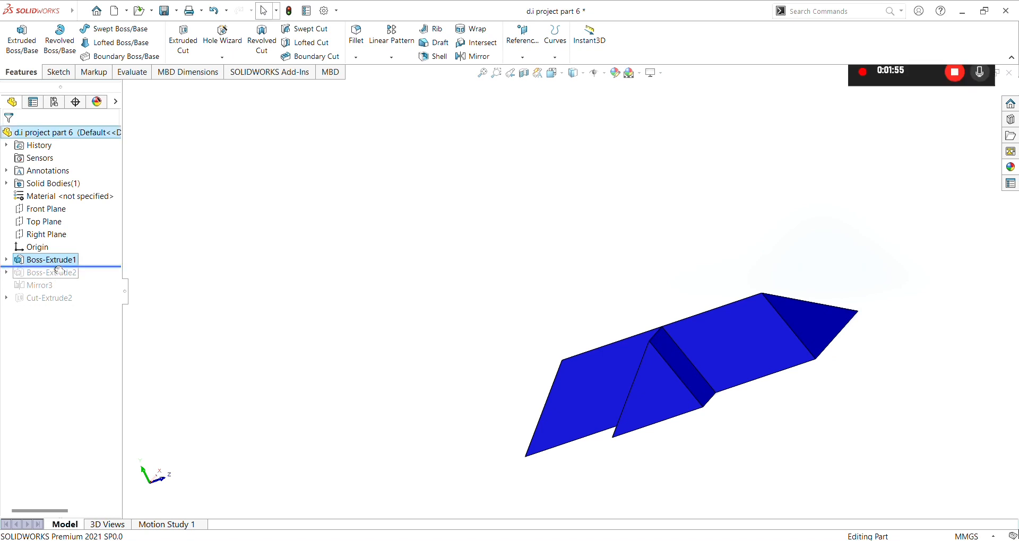
pyautogui.moveTo(58, 269); pyautogui.dragTo(61, 280)
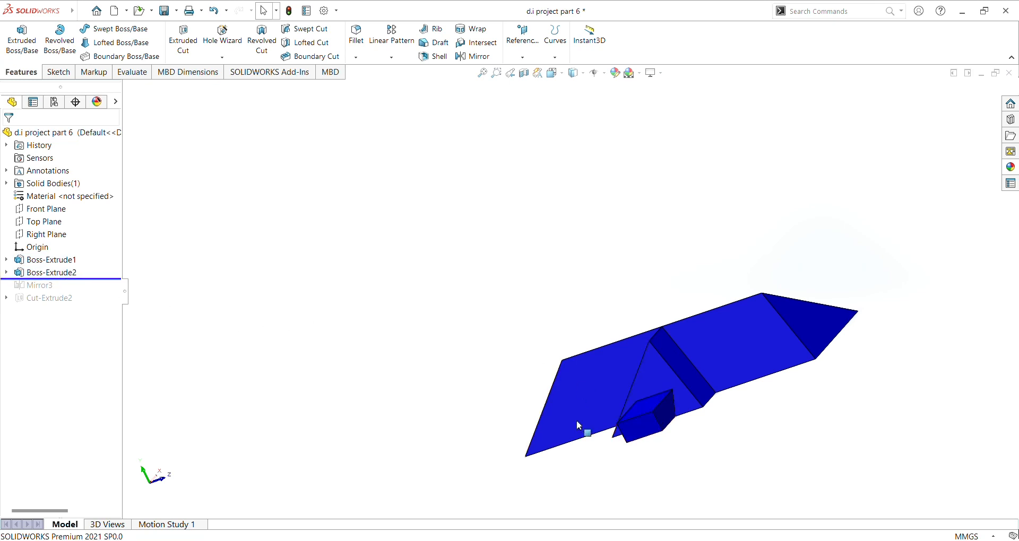
# - Open the sketch of Boss-Extrude2, examine its rectangle and relations against the stepped body, and leave the sketch
pyautogui.moveTo(771, 499); pyautogui.dragTo(827, 268, button='middle')
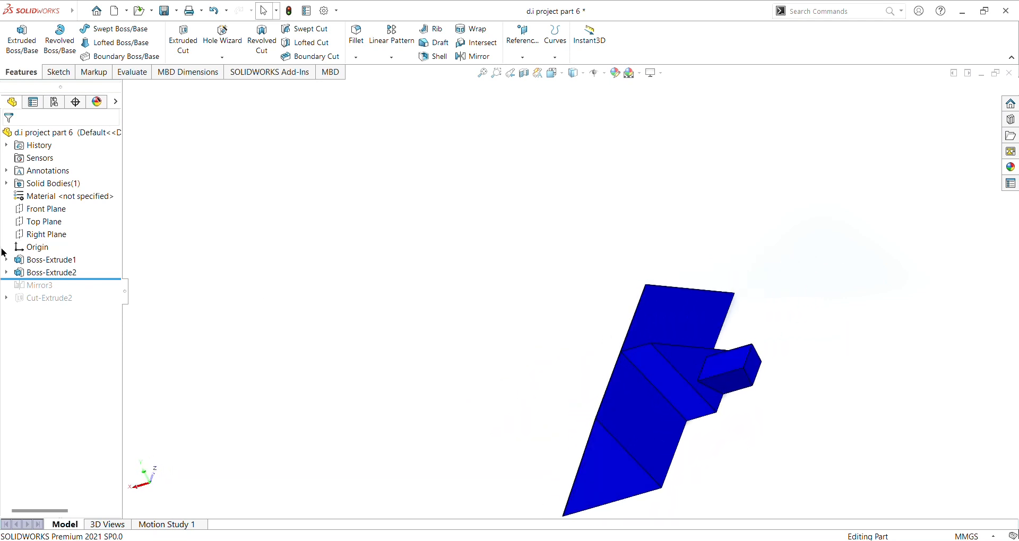
pyautogui.click(44, 275)
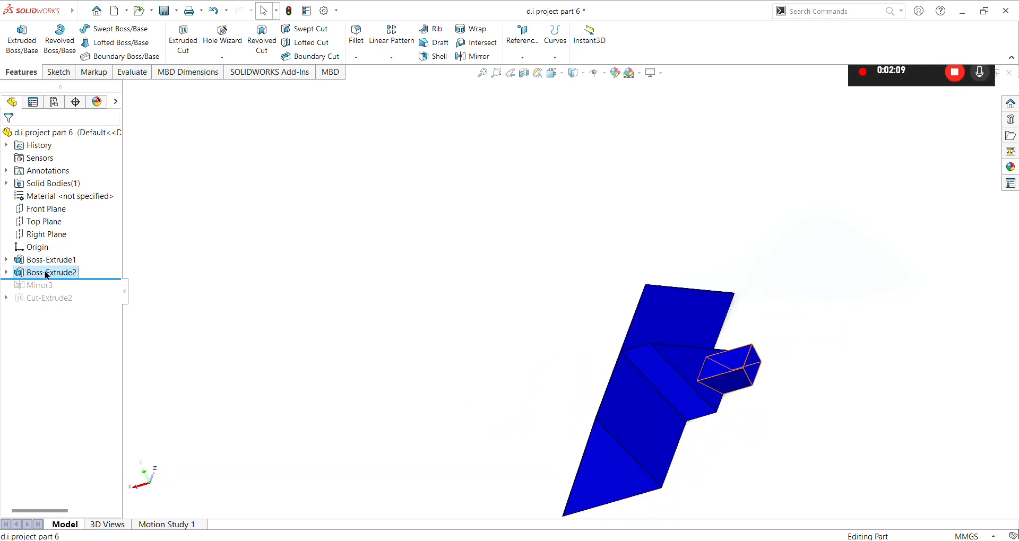
pyautogui.click(77, 243)
pyautogui.scroll(-4, 314, 275)
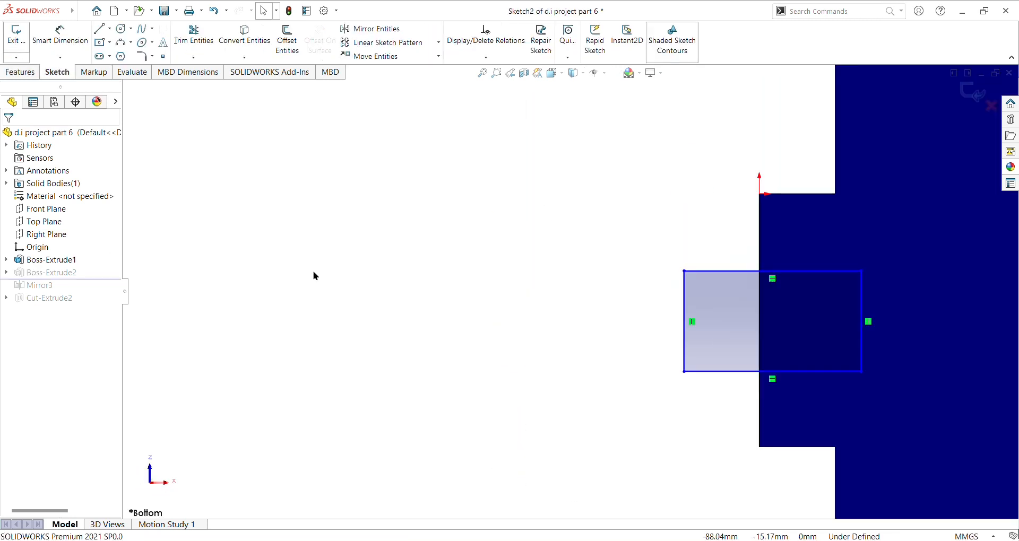
pyautogui.scroll(4, 418, 292)
pyautogui.scroll(2, 611, 285)
pyautogui.scroll(-6, 536, 256)
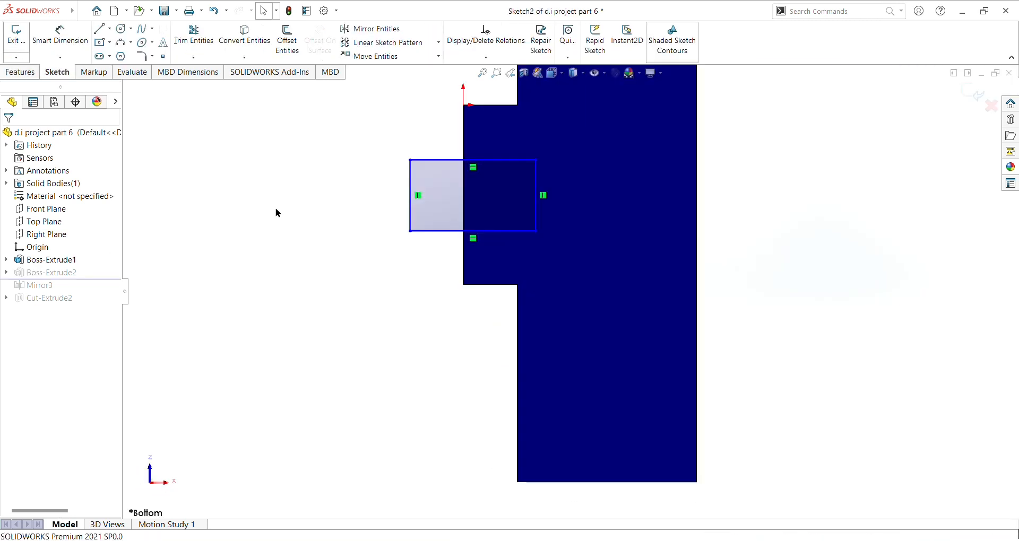
pyautogui.scroll(4, 536, 256)
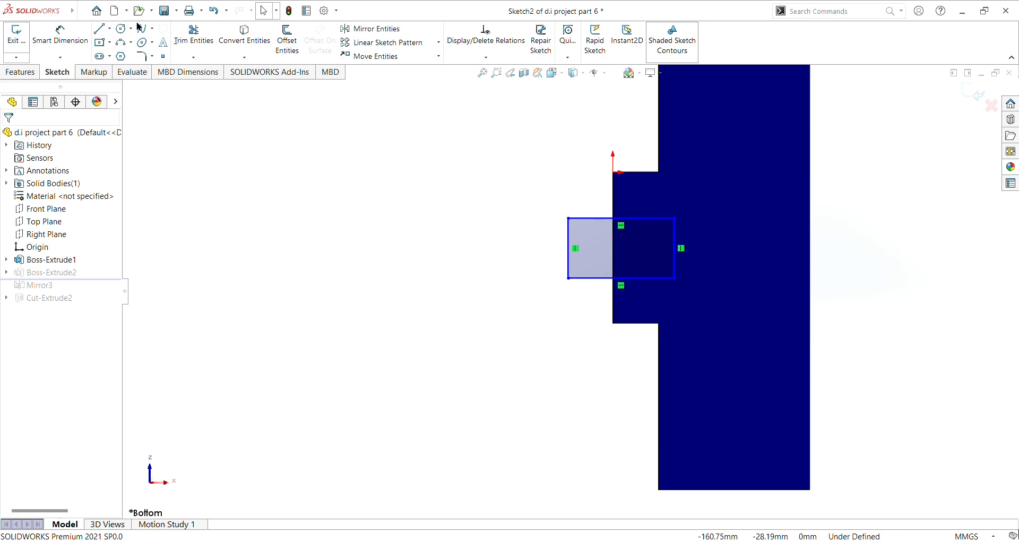
pyautogui.click(212, 12)
# - Review the Blind depth and Merge result settings of Boss-Extrude2 from several sides, and close its settings
pyautogui.click(72, 272)
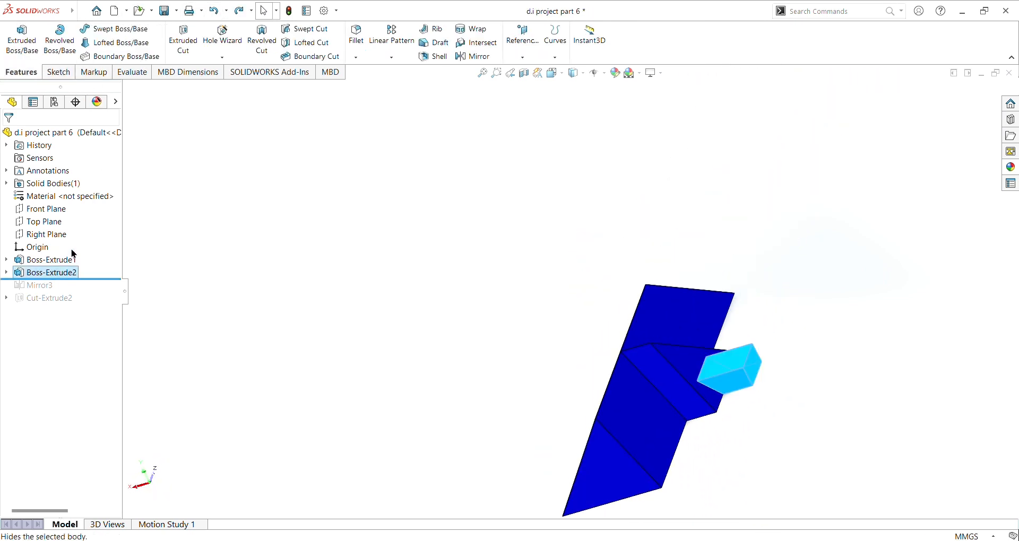
pyautogui.click(78, 255)
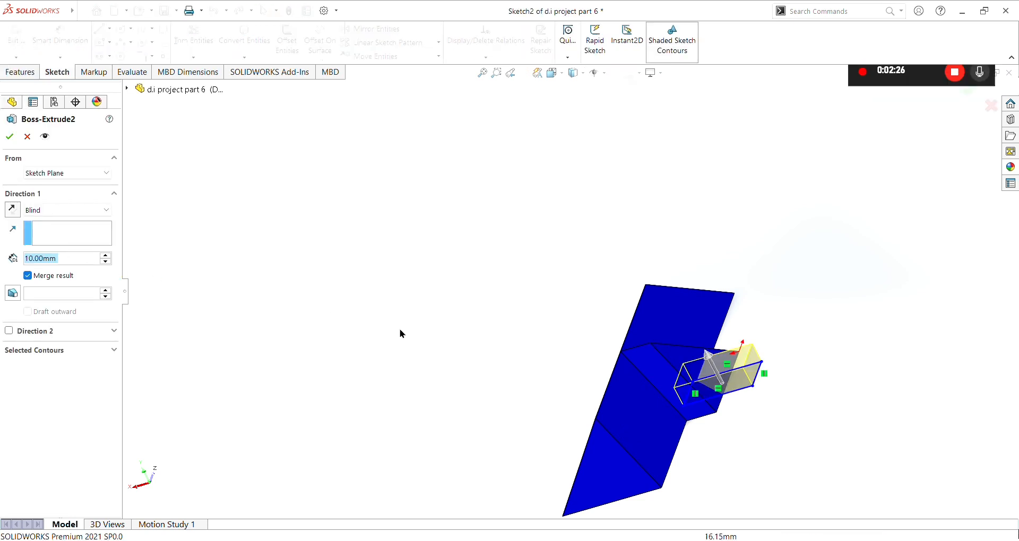
pyautogui.moveTo(546, 325); pyautogui.dragTo(846, 498, button='middle')
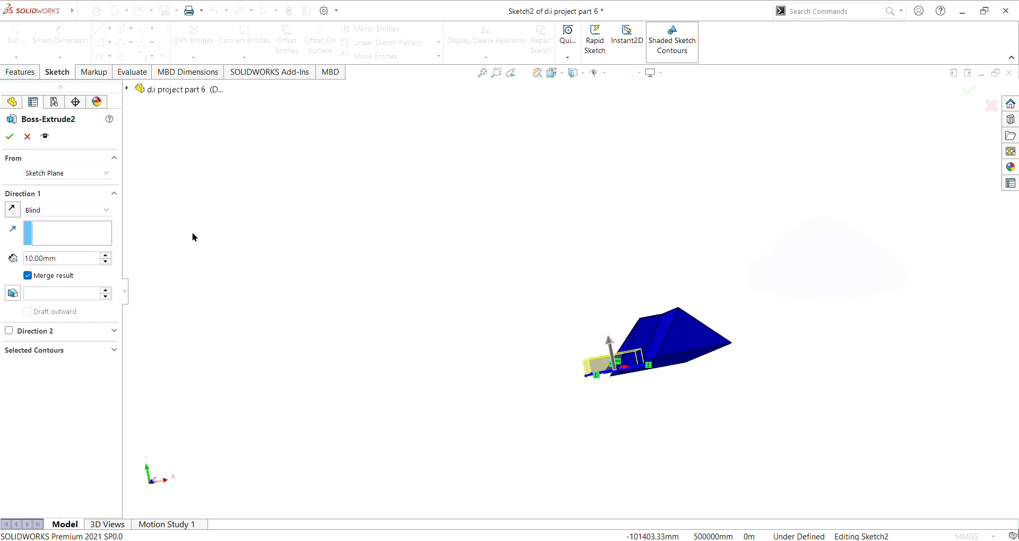
pyautogui.moveTo(392, 229); pyautogui.dragTo(391, 307, button='middle')
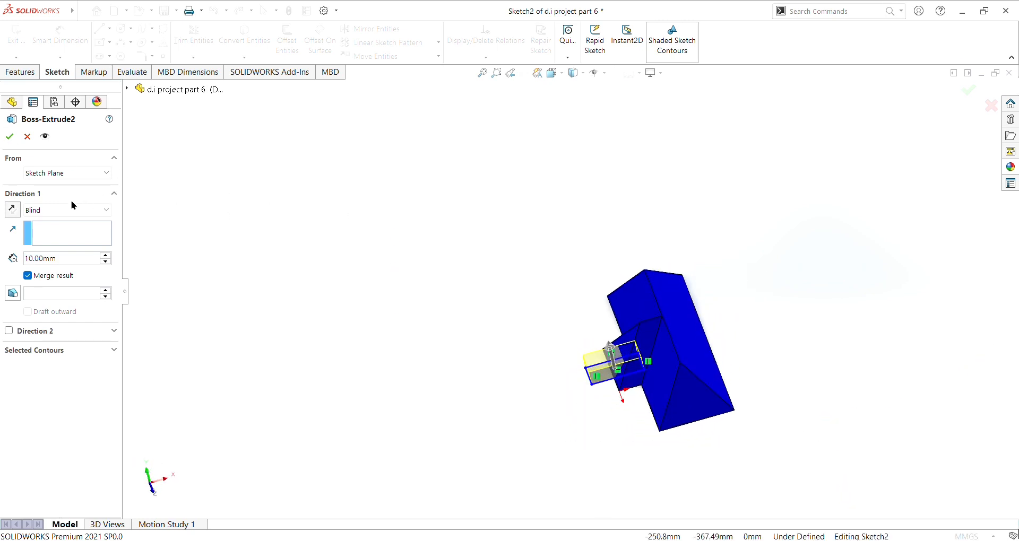
pyautogui.moveTo(548, 338); pyautogui.dragTo(693, 327, button='middle')
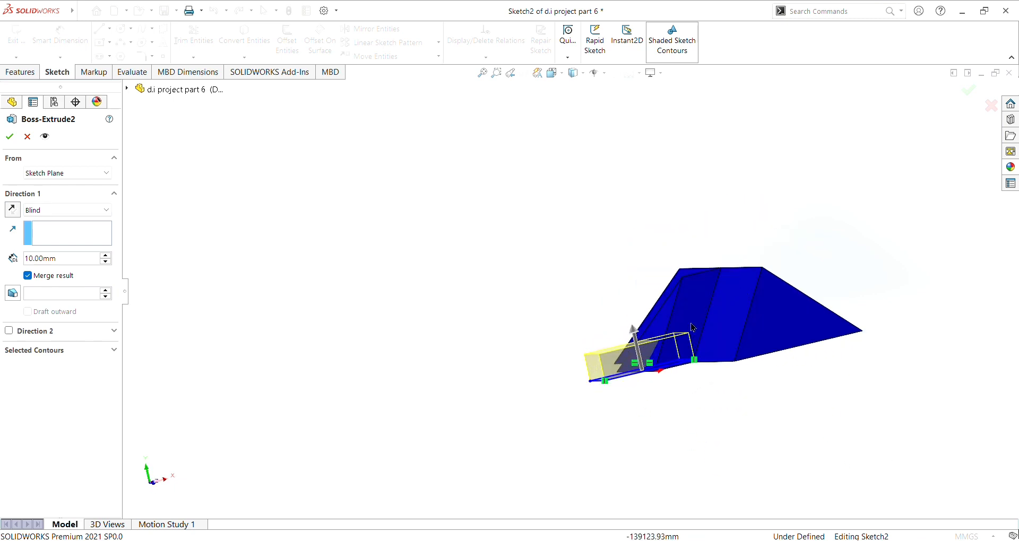
pyautogui.click(9, 136)
# - Inspect the block joining the tapered body and roll the history forward to include Mirror3
pyautogui.moveTo(535, 323); pyautogui.dragTo(564, 322, button='middle')
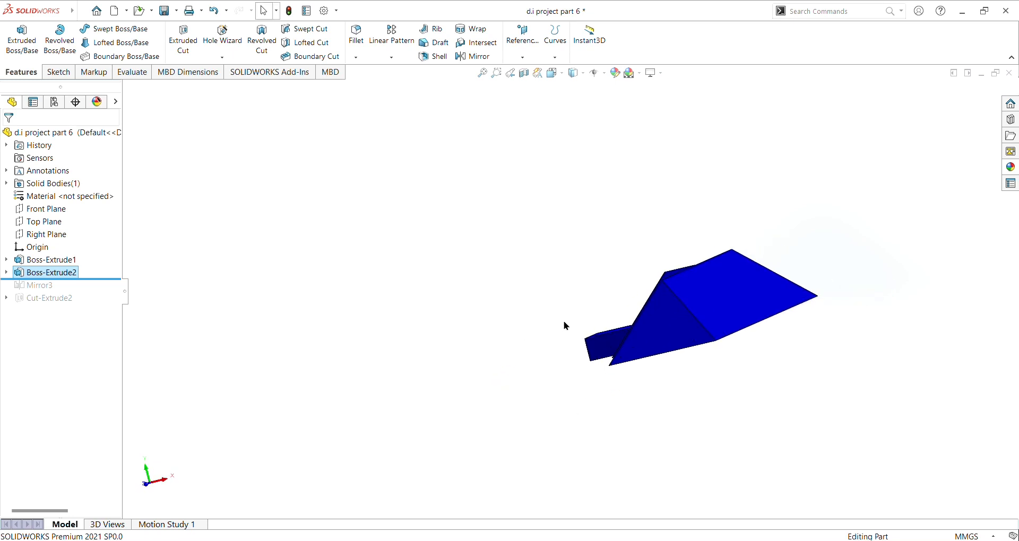
pyautogui.scroll(-5, 563, 321)
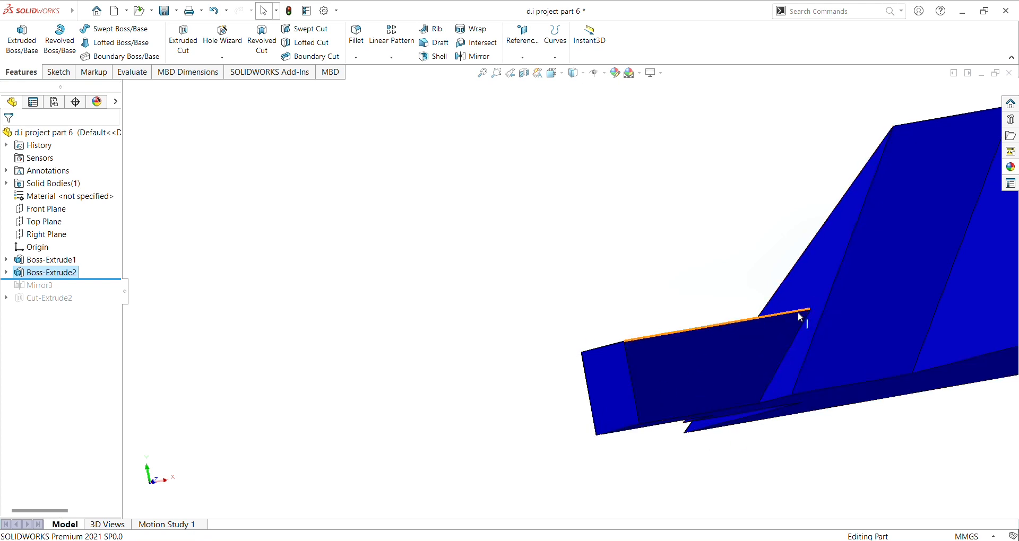
pyautogui.hotkey('ctrl', 'z')
pyautogui.moveTo(492, 173); pyautogui.dragTo(371, 173, button='middle')
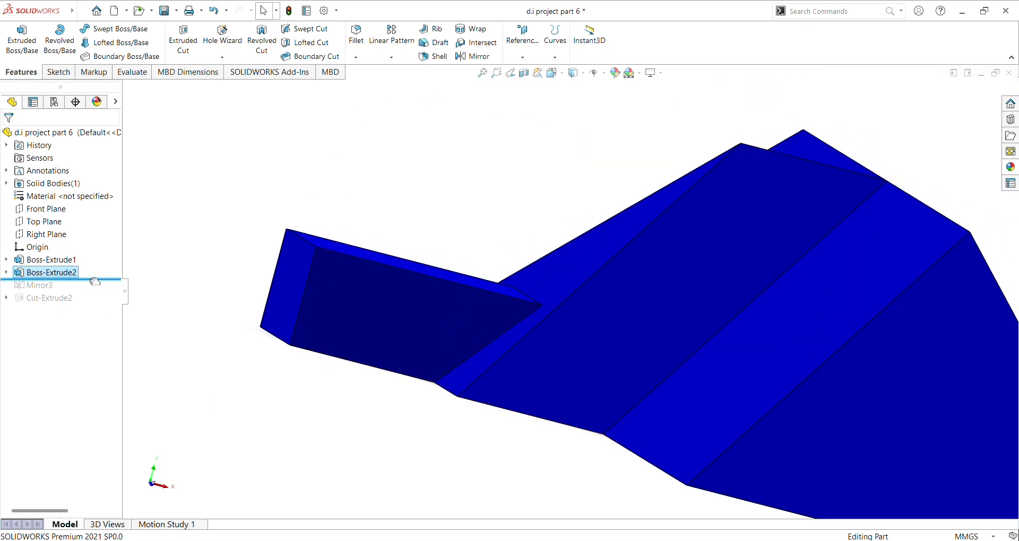
pyautogui.moveTo(94, 289); pyautogui.dragTo(97, 292)
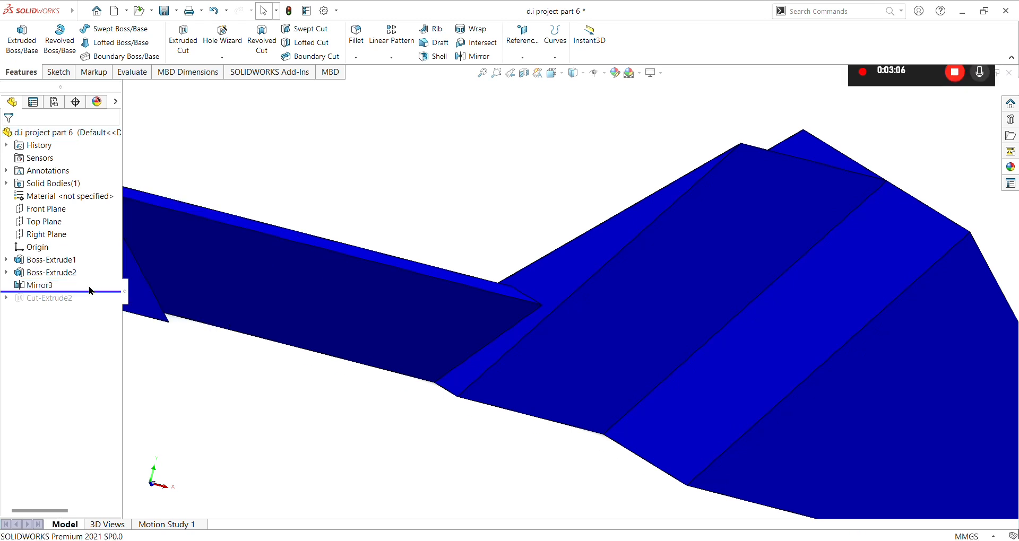
pyautogui.moveTo(175, 253); pyautogui.dragTo(178, 247, button='middle')
pyautogui.press('f')
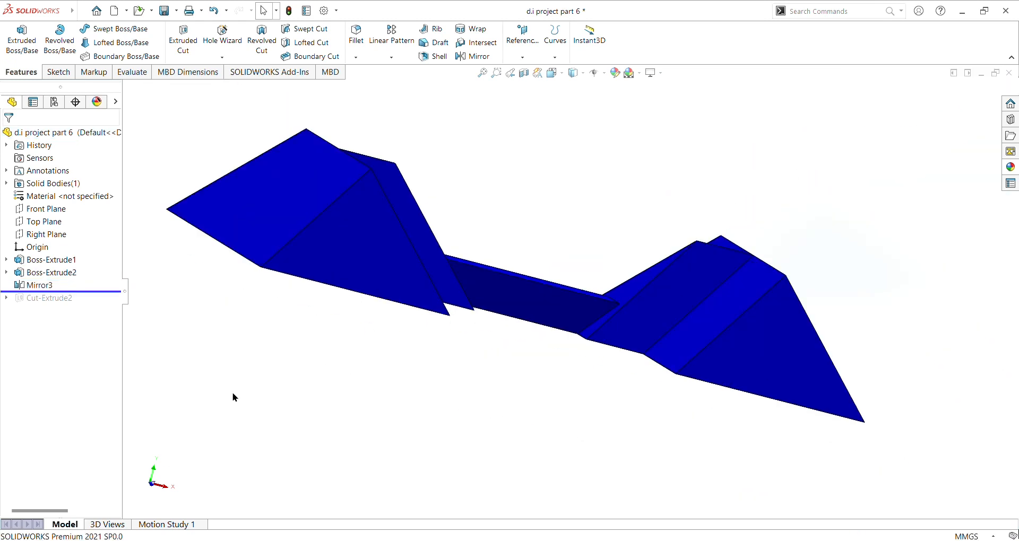
pyautogui.moveTo(350, 322); pyautogui.dragTo(321, 353, button='middle')
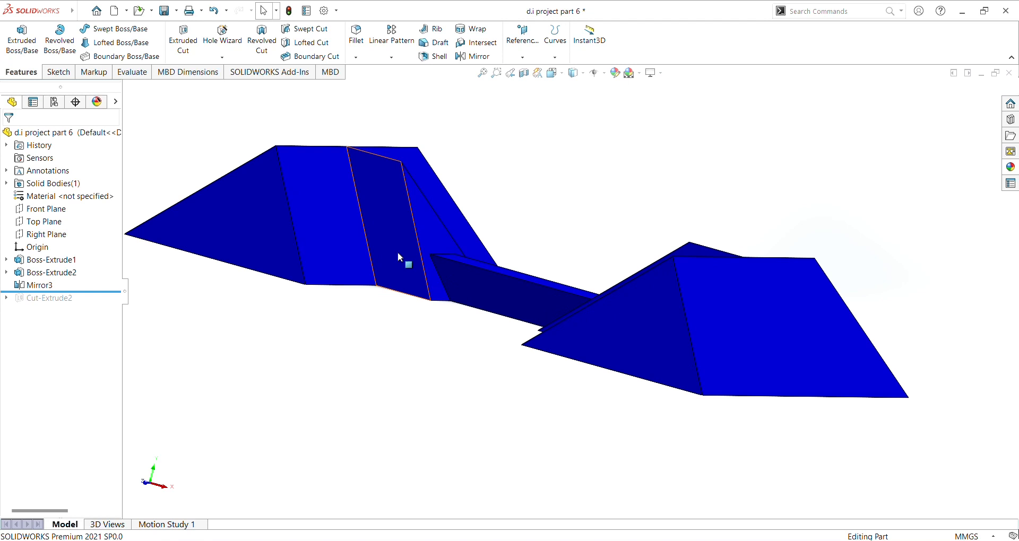
# - Review the mirror face, mirrored body and options of Mirror3 with its preview from several sides, and close its settings
pyautogui.click(38, 285)
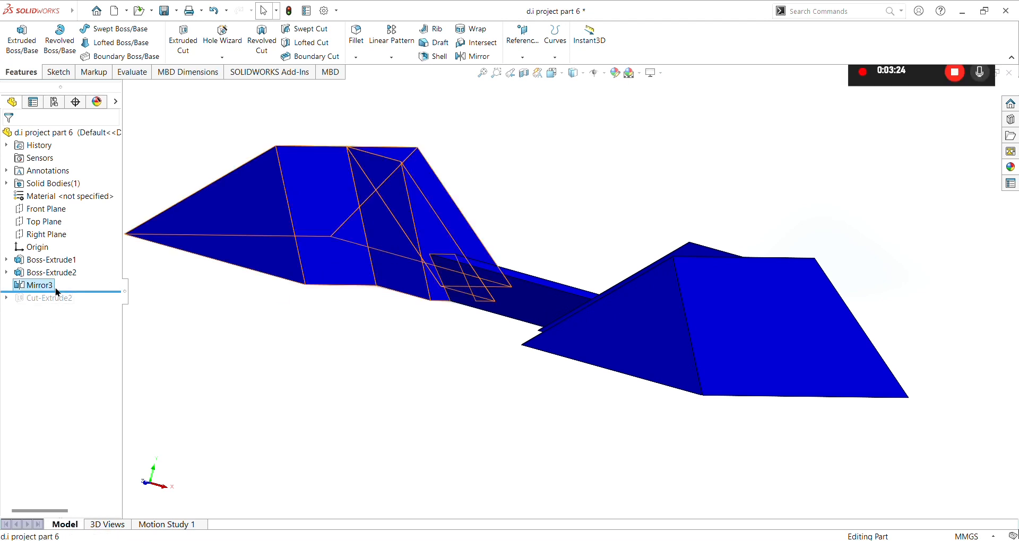
pyautogui.click(66, 261)
pyautogui.moveTo(343, 289); pyautogui.dragTo(457, 455, button='middle')
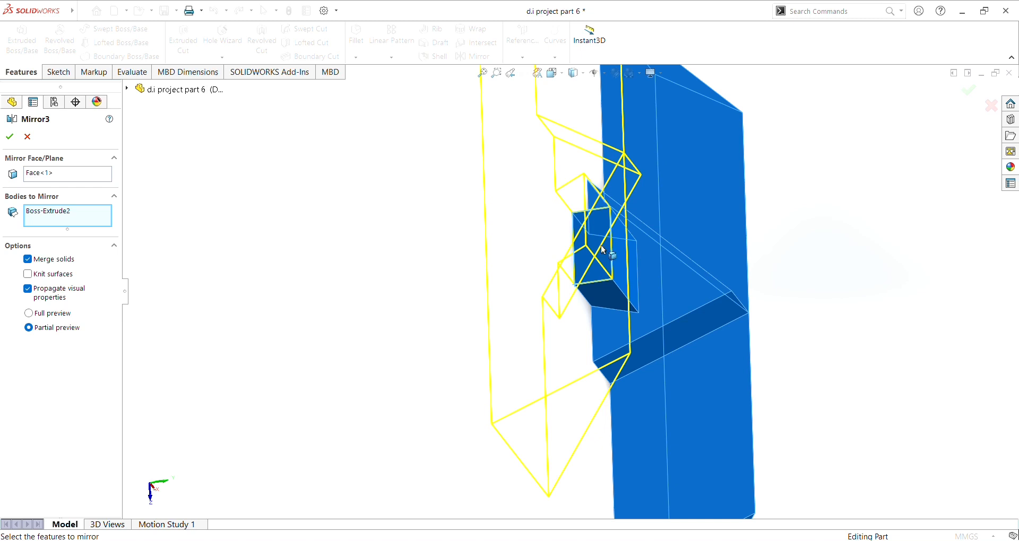
pyautogui.moveTo(359, 257); pyautogui.dragTo(316, 271, button='middle')
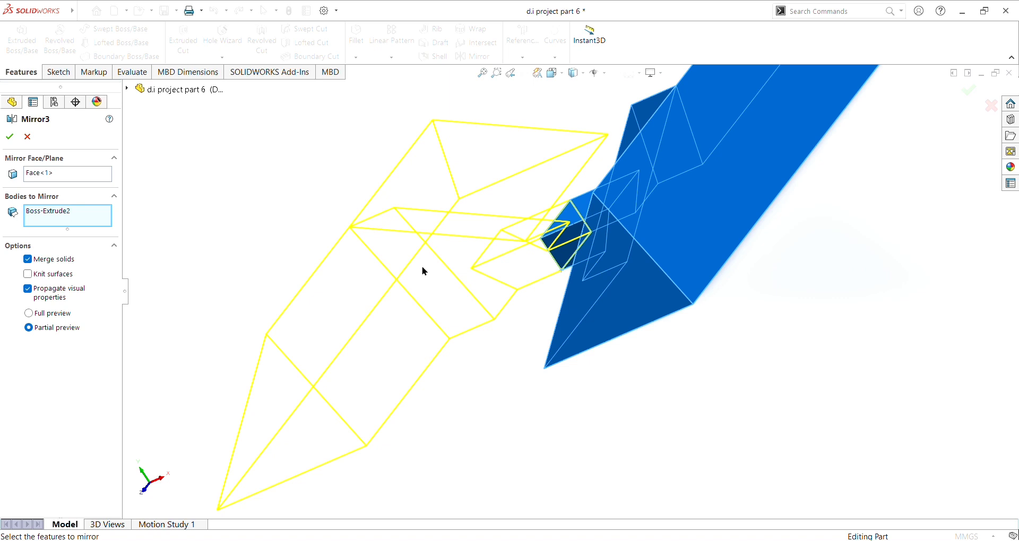
pyautogui.moveTo(506, 424); pyautogui.dragTo(541, 397, button='middle')
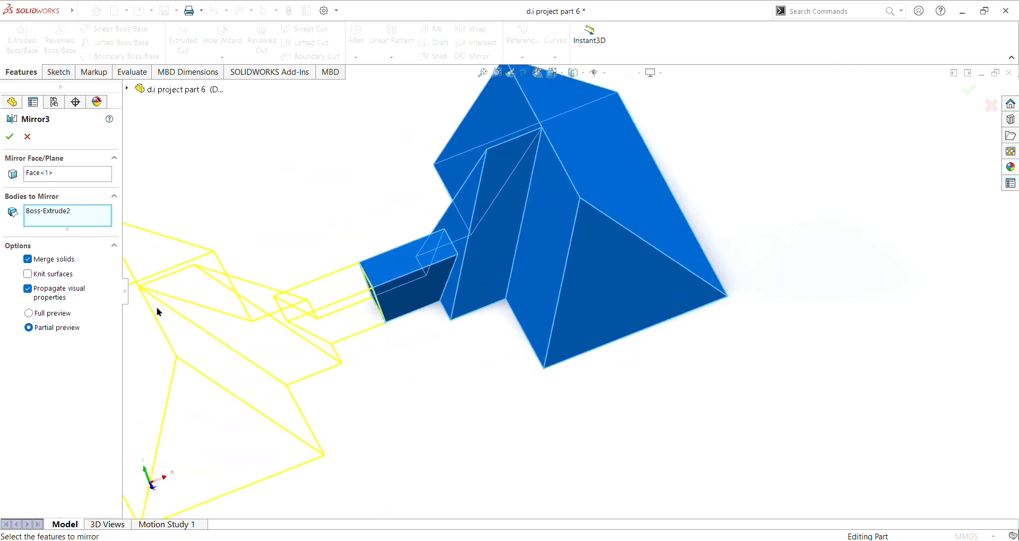
pyautogui.scroll(3, 400, 301)
pyautogui.scroll(-3, 652, 221)
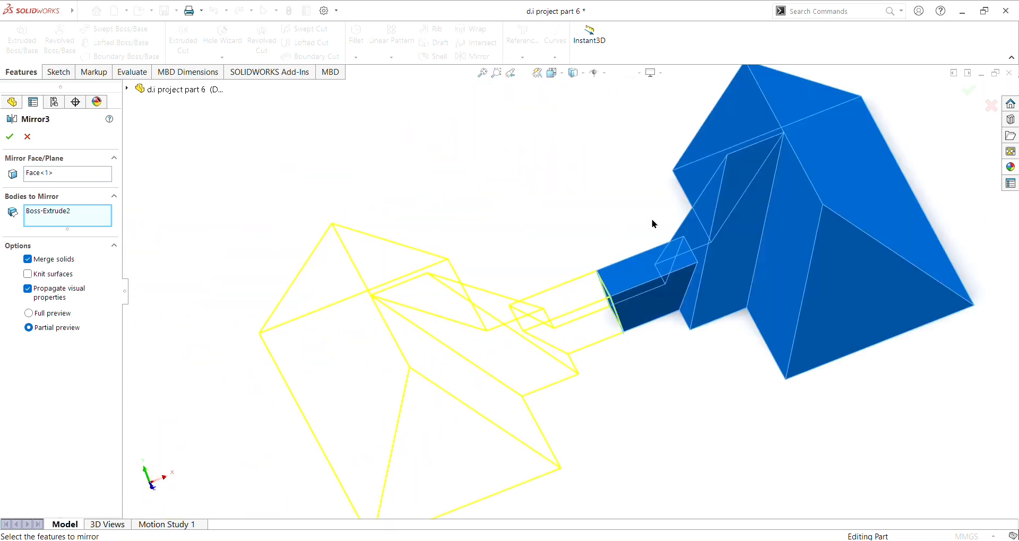
pyautogui.scroll(3, 583, 312)
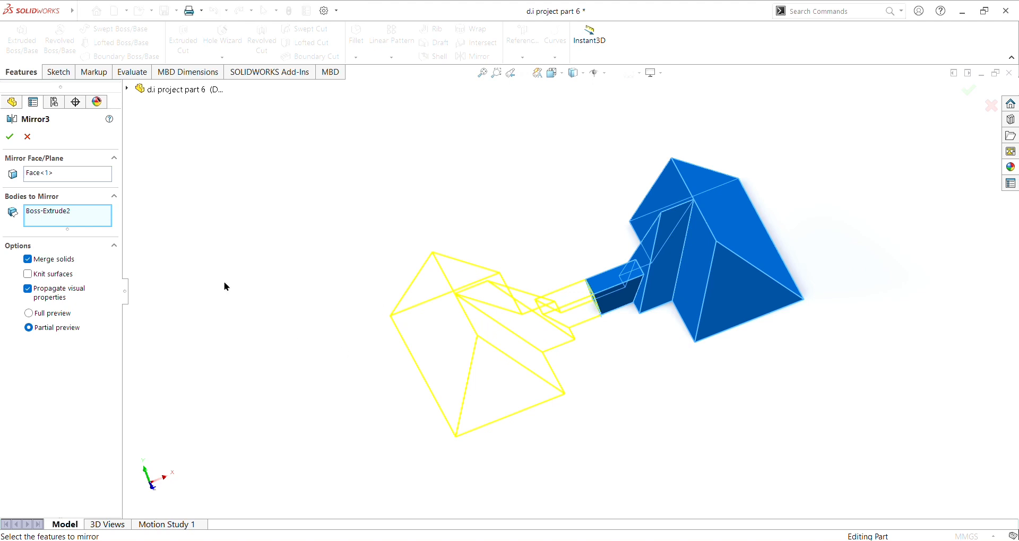
pyautogui.click(6, 137)
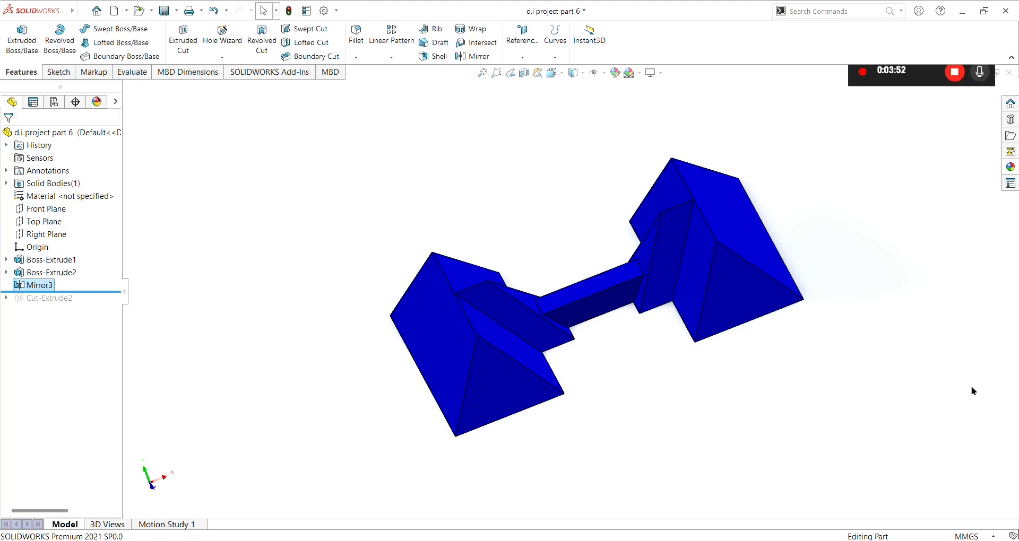
# - Inspect the two mirrored ends and their connecting bar, and roll the history forward to include Cut-Extrude2
pyautogui.scroll(-6, 543, 278)
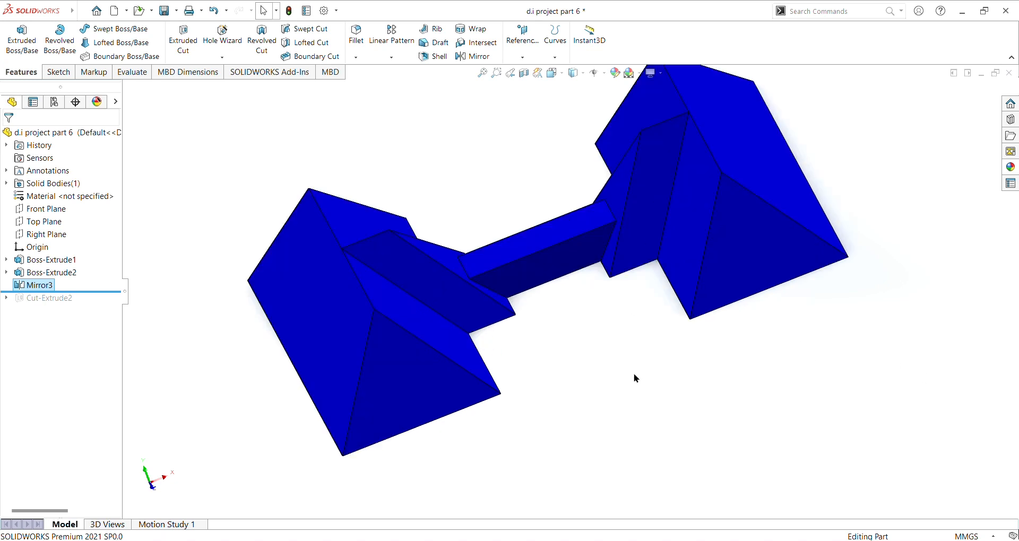
pyautogui.scroll(8, 543, 278)
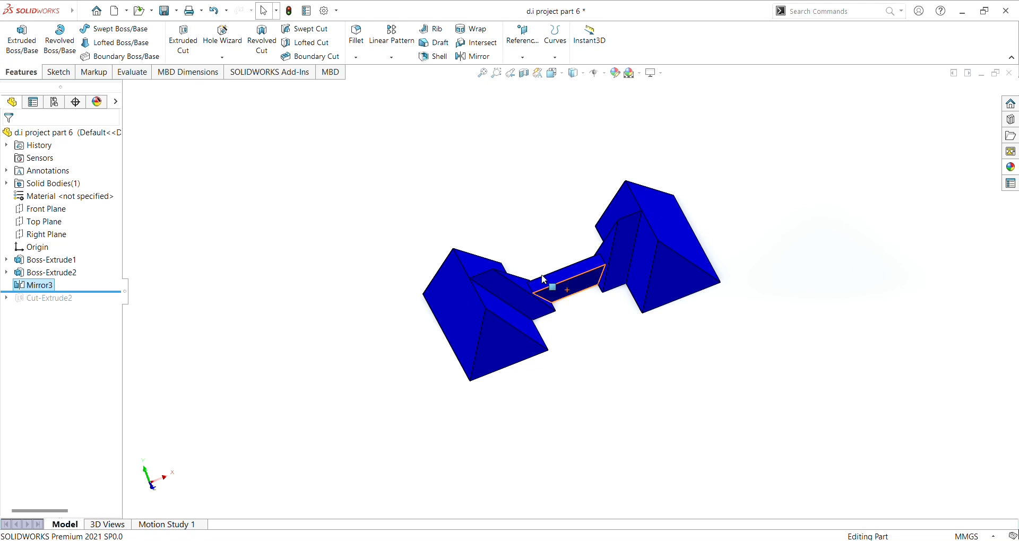
pyautogui.scroll(-4, 555, 357)
pyautogui.scroll(5, 571, 311)
pyautogui.scroll(-1, 604, 273)
pyautogui.moveTo(603, 286); pyautogui.dragTo(814, 413, button='middle')
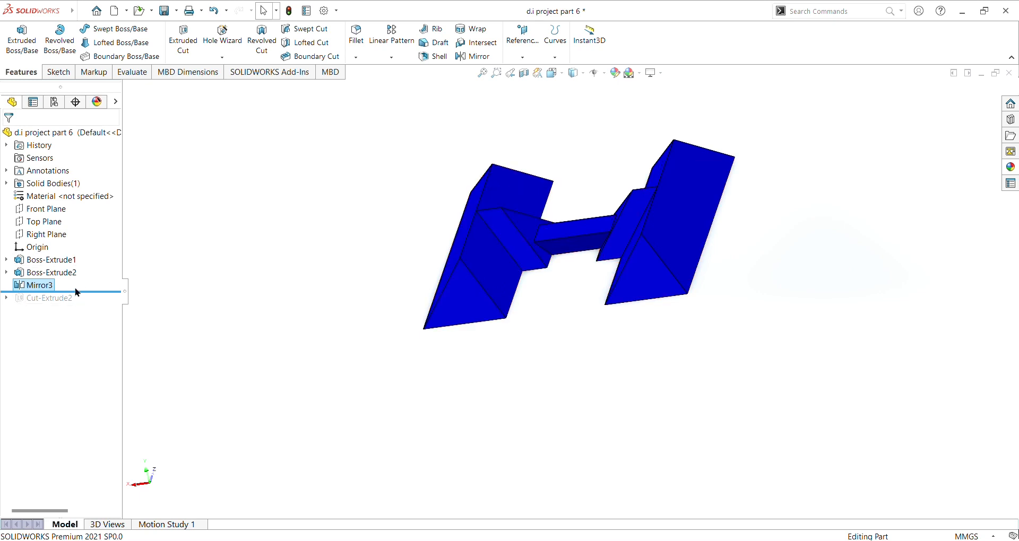
pyautogui.moveTo(76, 295); pyautogui.dragTo(83, 307)
# - Open the sketch of Cut-Extrude2 and examine the circle's diameter, vertical centerline and relations from the front
pyautogui.click(45, 302)
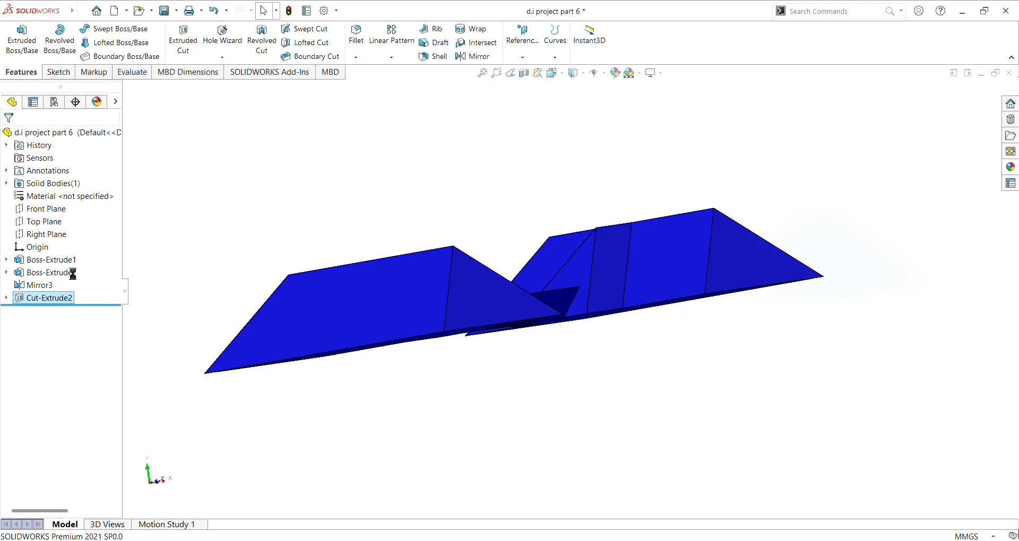
pyautogui.scroll(-1, 130, 245)
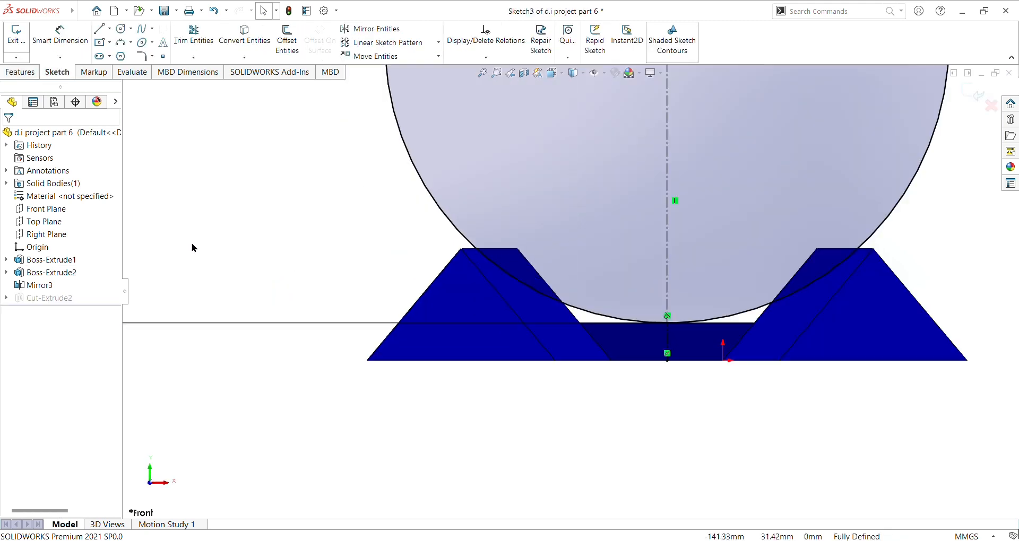
pyautogui.scroll(7, 325, 278)
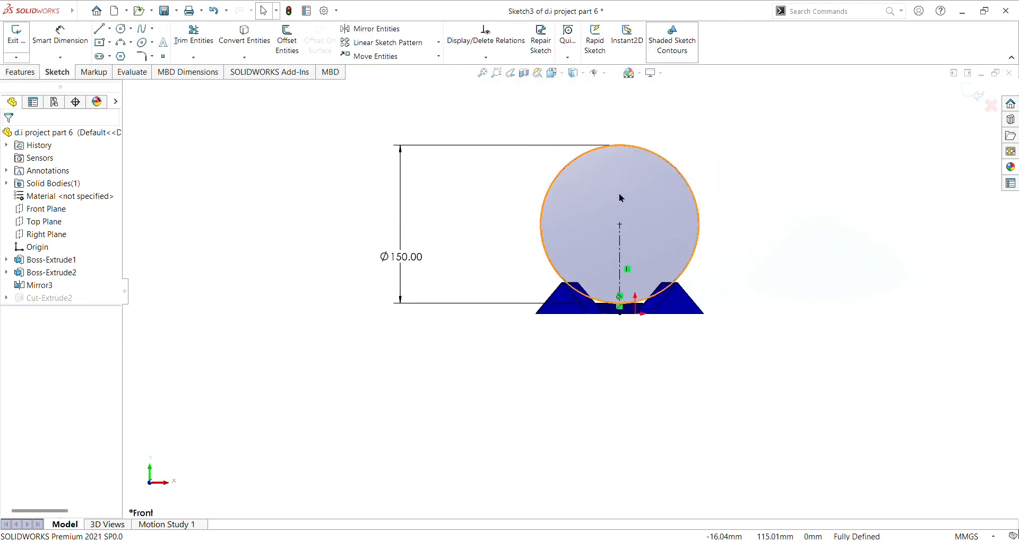
pyautogui.scroll(-2, 708, 303)
pyautogui.scroll(-3, 387, 321)
pyautogui.scroll(-2, 742, 107)
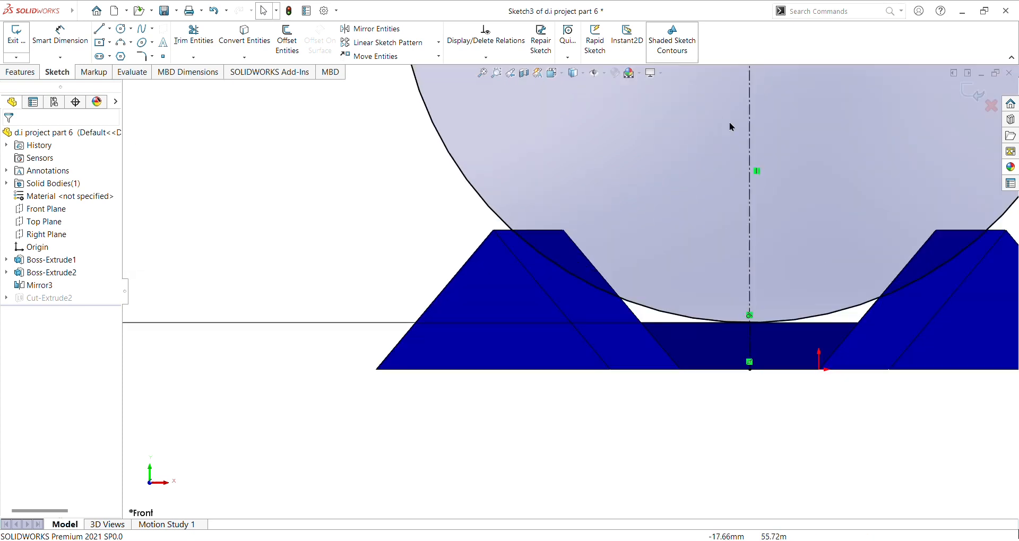
# - Examine from several angles how the cut circle and its centerline sit over the connecting bar and both tapered ends
pyautogui.moveTo(151, 218)
pyautogui.mouseDown(button='middle')
pyautogui.moveTo(55, 291)
pyautogui.moveTo(220, 129)
pyautogui.moveTo(172, 239)
pyautogui.moveTo(177, 209)
pyautogui.moveTo(97, 289)
pyautogui.moveTo(118, 284)
pyautogui.mouseUp(button='middle')
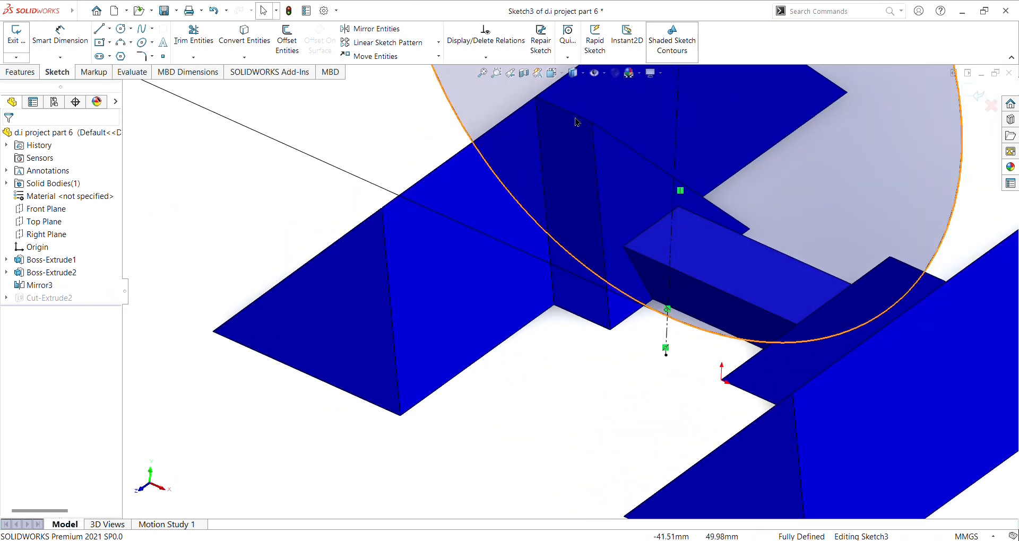
pyautogui.moveTo(678, 428)
pyautogui.mouseDown(button='middle')
pyautogui.moveTo(688, 409)
pyautogui.moveTo(539, 483)
pyautogui.moveTo(635, 452)
pyautogui.mouseUp(button='middle')
pyautogui.scroll(5, 633, 377)
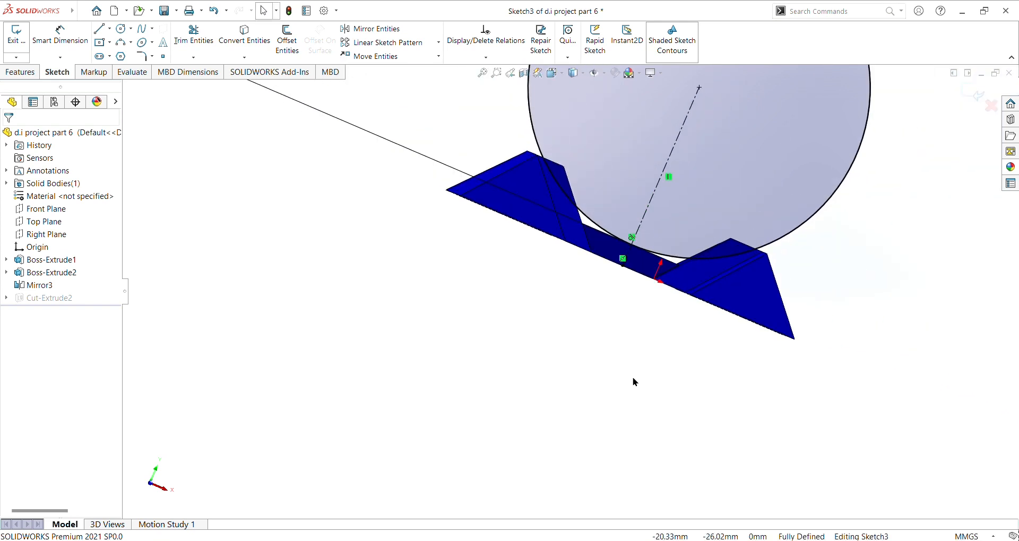
pyautogui.moveTo(623, 393); pyautogui.dragTo(631, 383, button='middle')
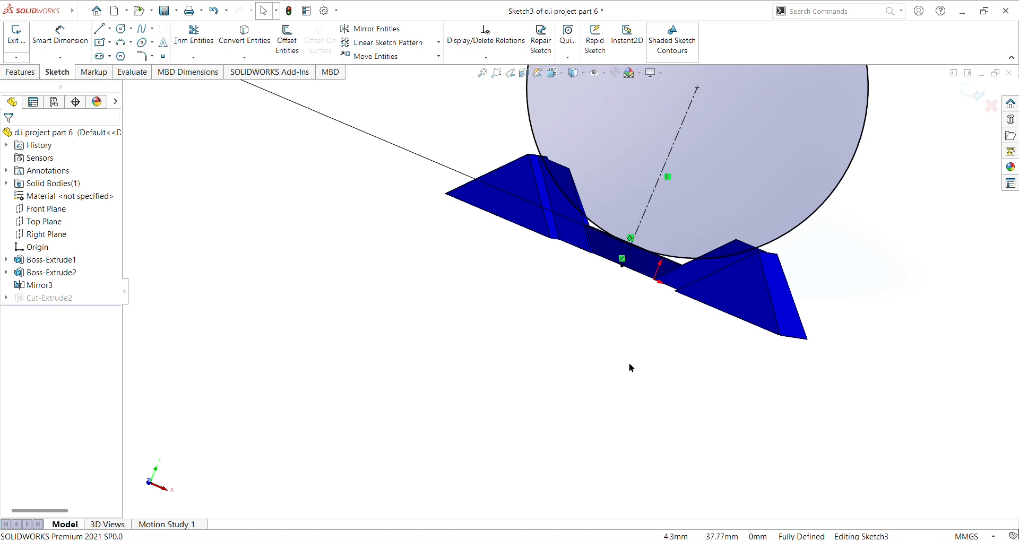
pyautogui.moveTo(629, 320); pyautogui.dragTo(475, 328, button='middle')
pyautogui.scroll(3, 615, 223)
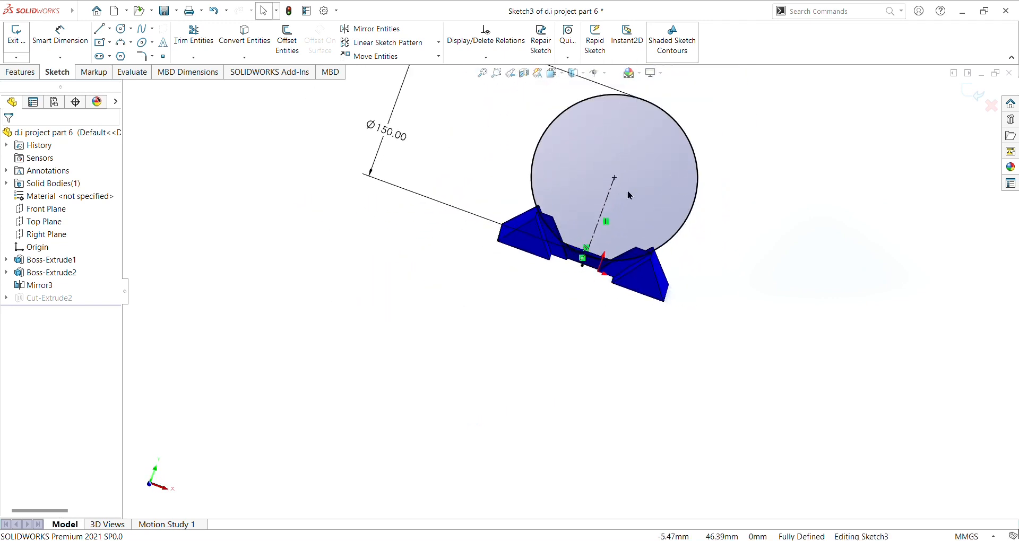
pyautogui.scroll(-8, 625, 199)
pyautogui.scroll(4, 385, 374)
pyautogui.scroll(1, 385, 373)
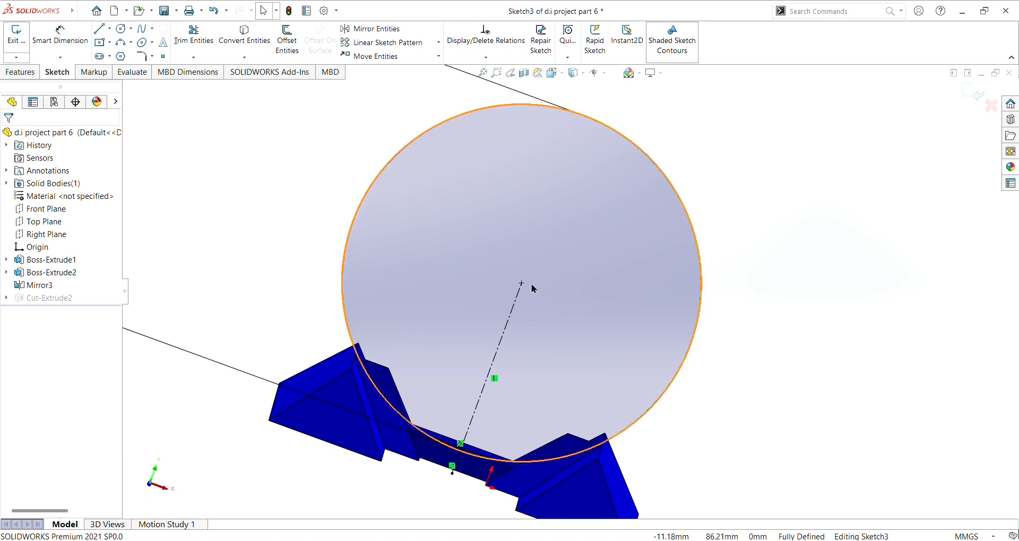
# - Examine the circle in Cut-Extrude2's sketch against both tapered ends and the connecting bar, and leave the sketch
pyautogui.scroll(4, 532, 288)
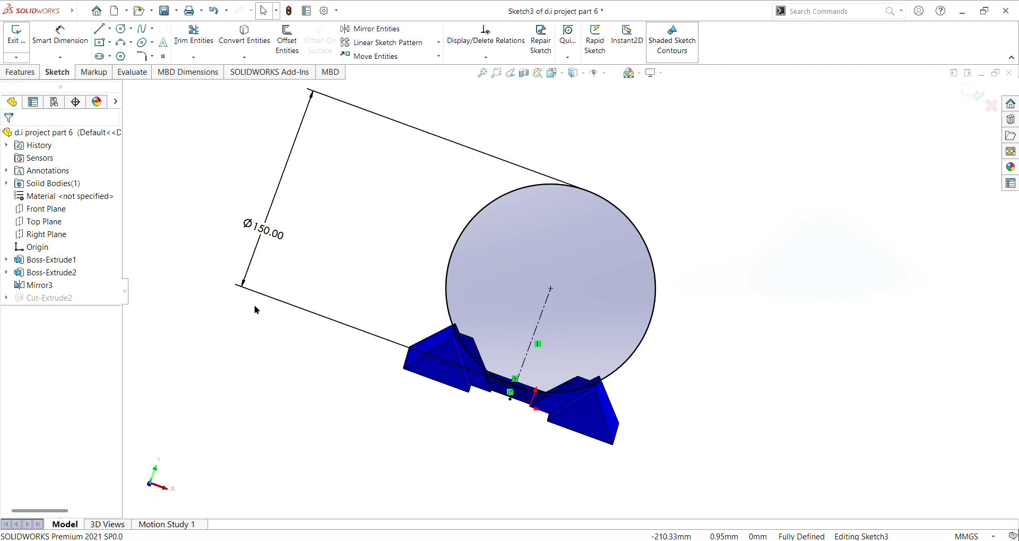
pyautogui.scroll(-3, 636, 270)
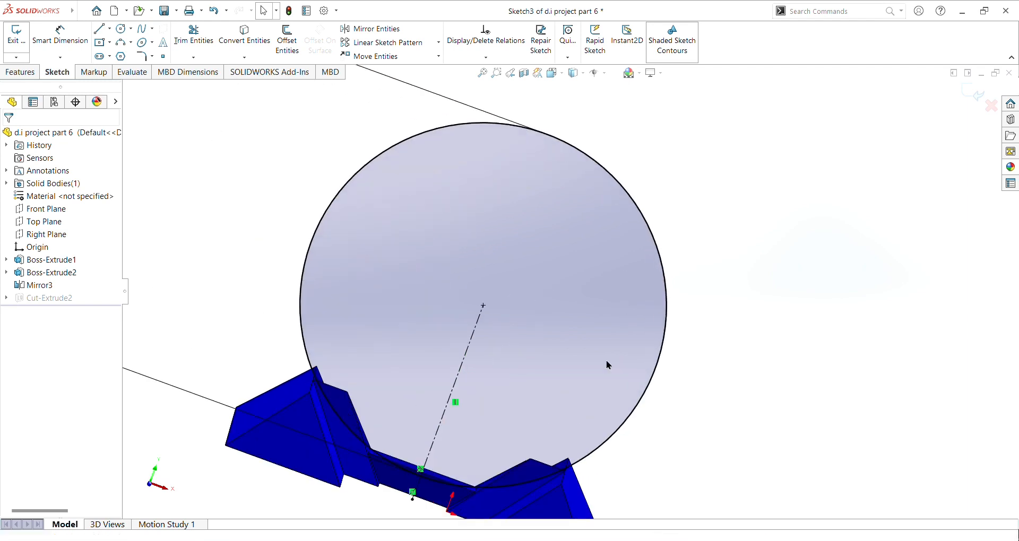
pyautogui.scroll(2, 244, 289)
pyautogui.scroll(-2, 248, 277)
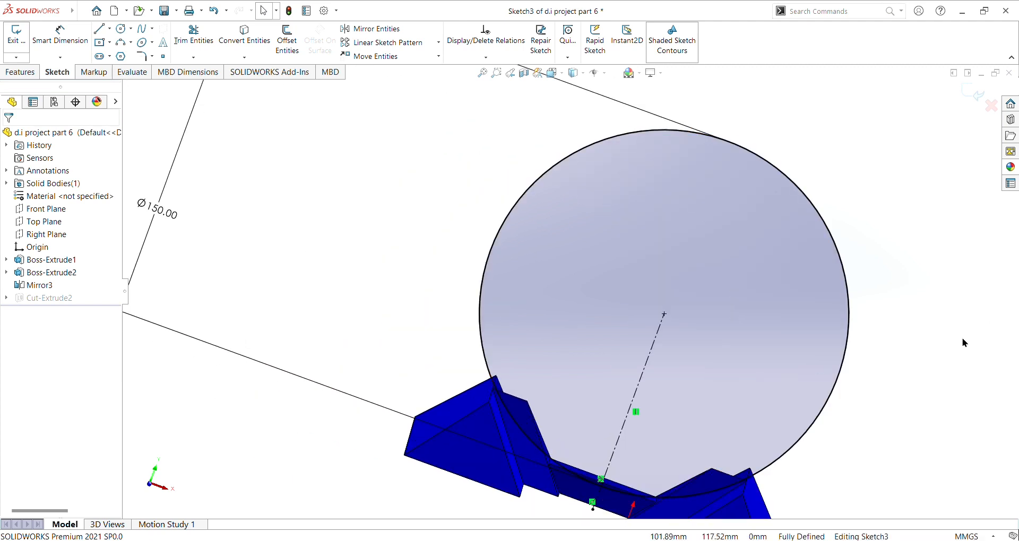
pyautogui.scroll(-3, 963, 340)
pyautogui.scroll(4, 850, 405)
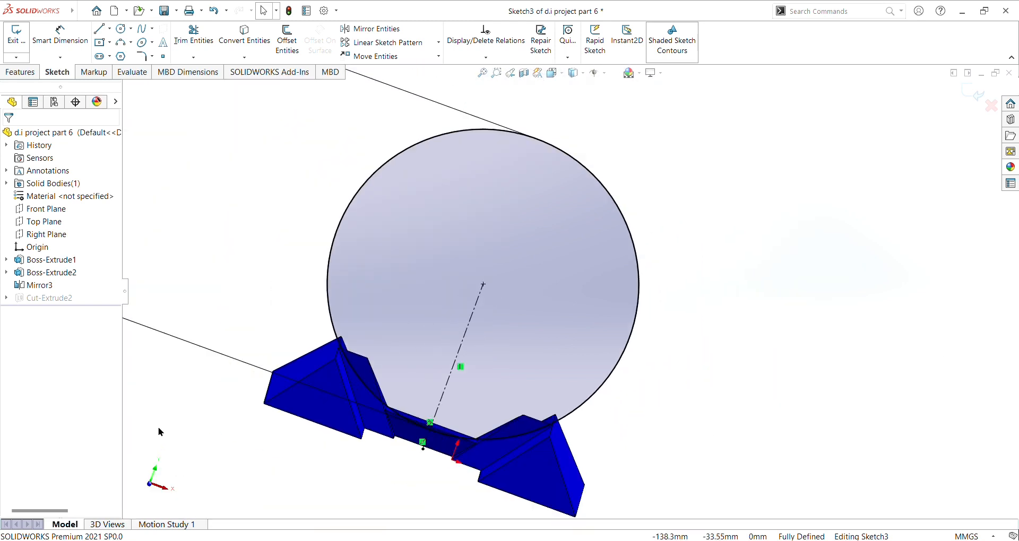
pyautogui.scroll(-4, 228, 368)
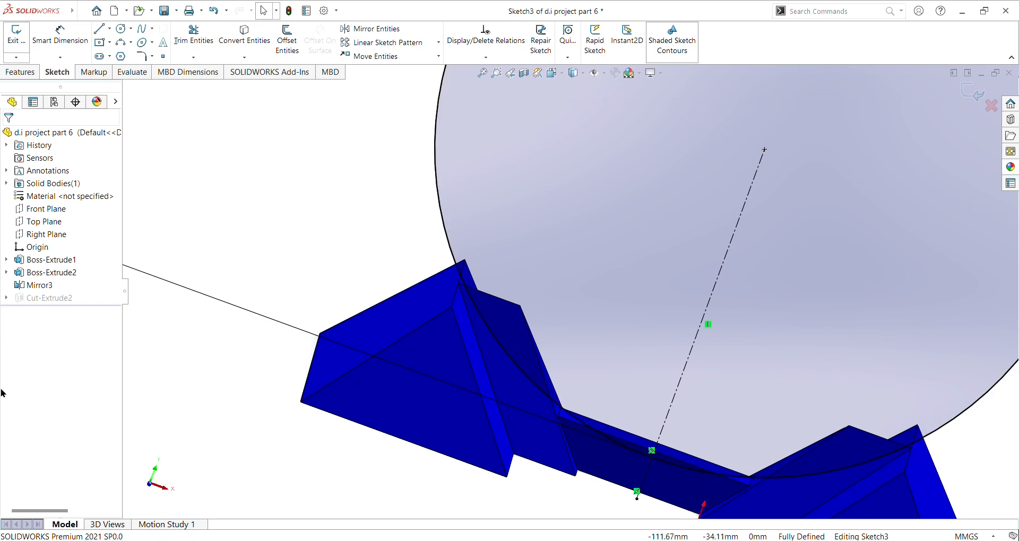
pyautogui.scroll(4, 330, 381)
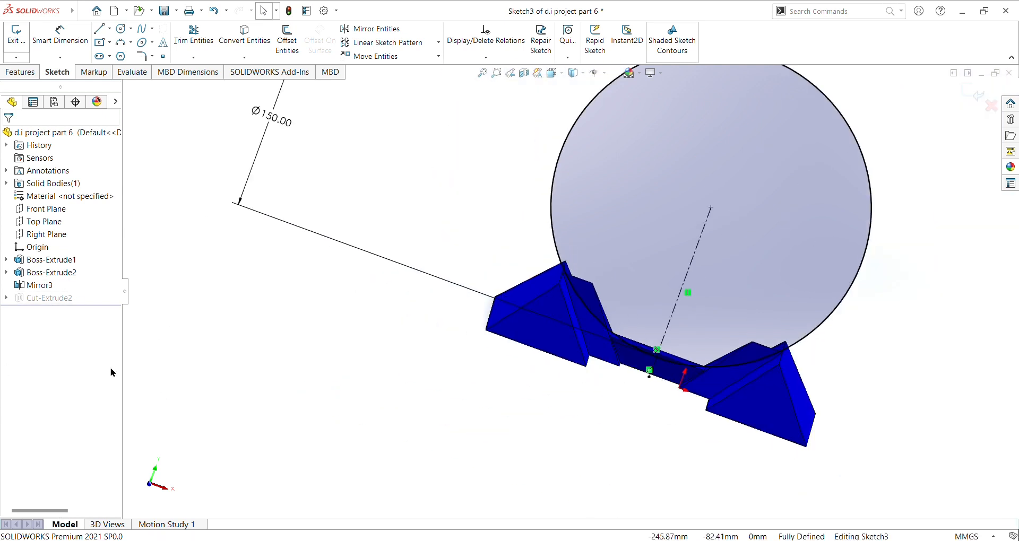
pyautogui.click(215, 17)
# - Open the settings of Cut-Extrude2, review the mid-plane cylindrical cut preview from several sides, and close them
pyautogui.click(55, 297)
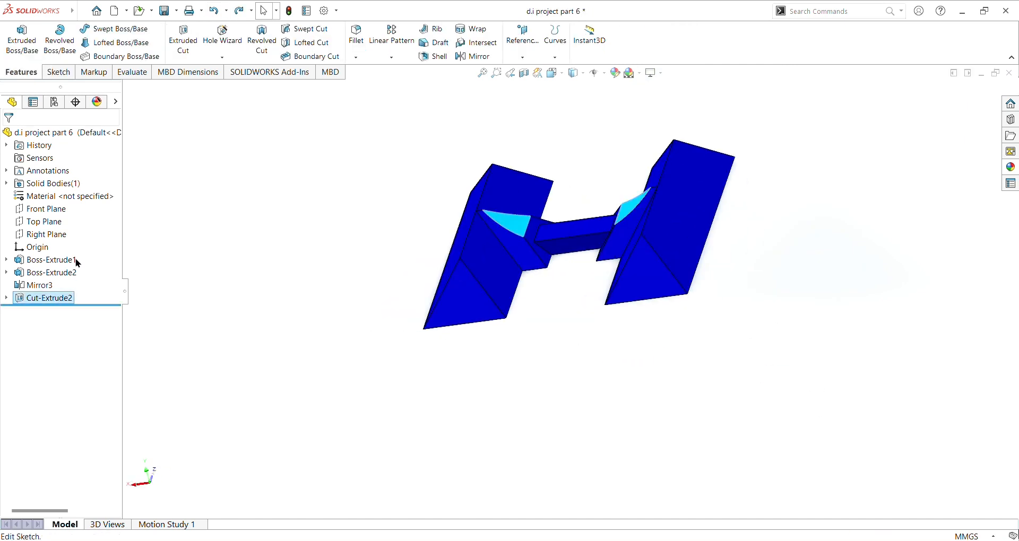
pyautogui.click(64, 269)
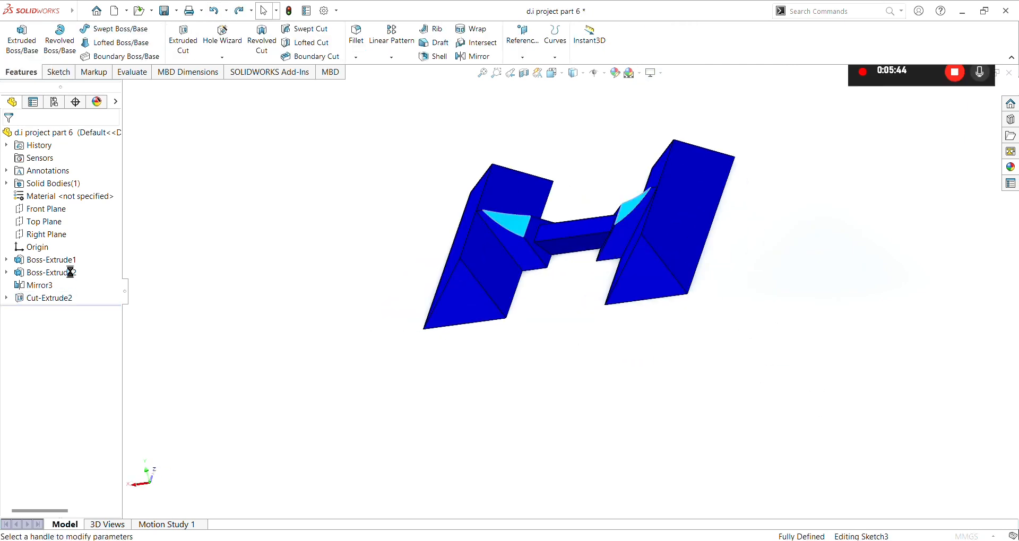
pyautogui.moveTo(712, 341)
pyautogui.mouseDown(button='middle')
pyautogui.moveTo(702, 341)
pyautogui.moveTo(781, 259)
pyautogui.moveTo(849, 273)
pyautogui.moveTo(947, 247)
pyautogui.moveTo(839, 289)
pyautogui.moveTo(815, 266)
pyautogui.moveTo(723, 314)
pyautogui.mouseUp(button='middle')
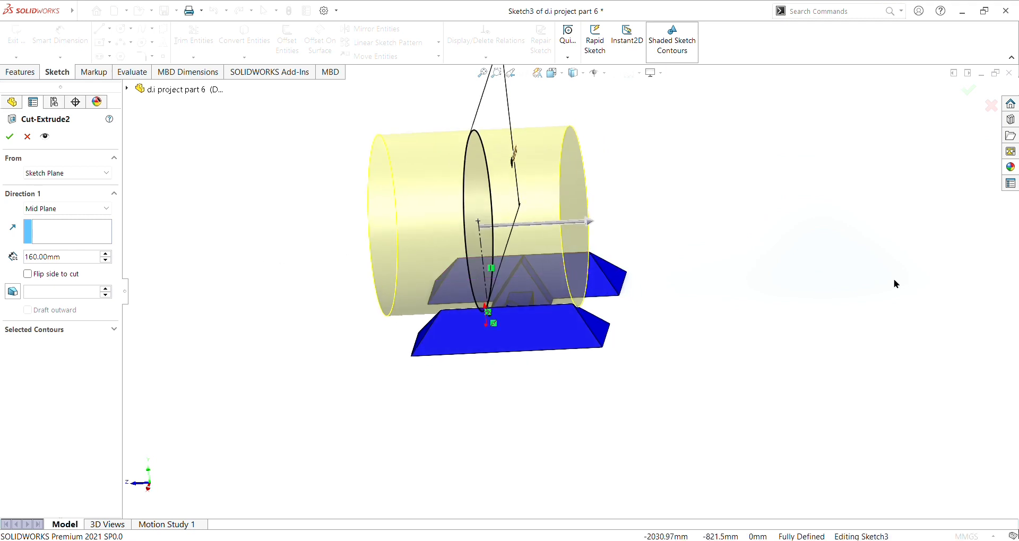
pyautogui.moveTo(613, 267)
pyautogui.mouseDown(button='middle')
pyautogui.moveTo(648, 292)
pyautogui.moveTo(719, 298)
pyautogui.mouseUp(button='middle')
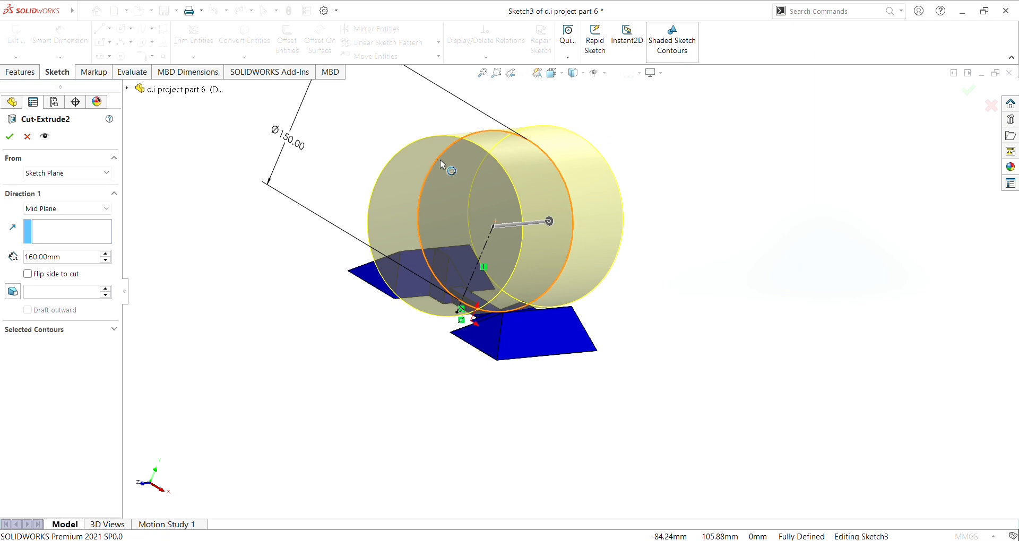
pyautogui.moveTo(488, 467)
pyautogui.mouseDown(button='middle')
pyautogui.moveTo(492, 500)
pyautogui.moveTo(425, 493)
pyautogui.moveTo(355, 446)
pyautogui.moveTo(382, 470)
pyautogui.moveTo(445, 466)
pyautogui.mouseUp(button='middle')
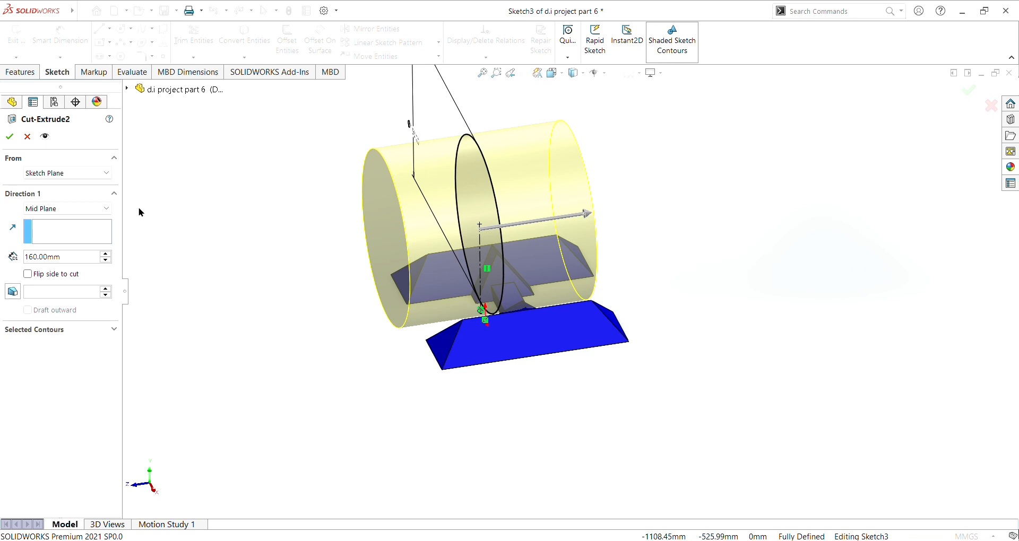
pyautogui.click(10, 137)
# - Inspect the finished curved cuts on the two tapered ends and set the part to the isometric view
pyautogui.scroll(-5, 504, 227)
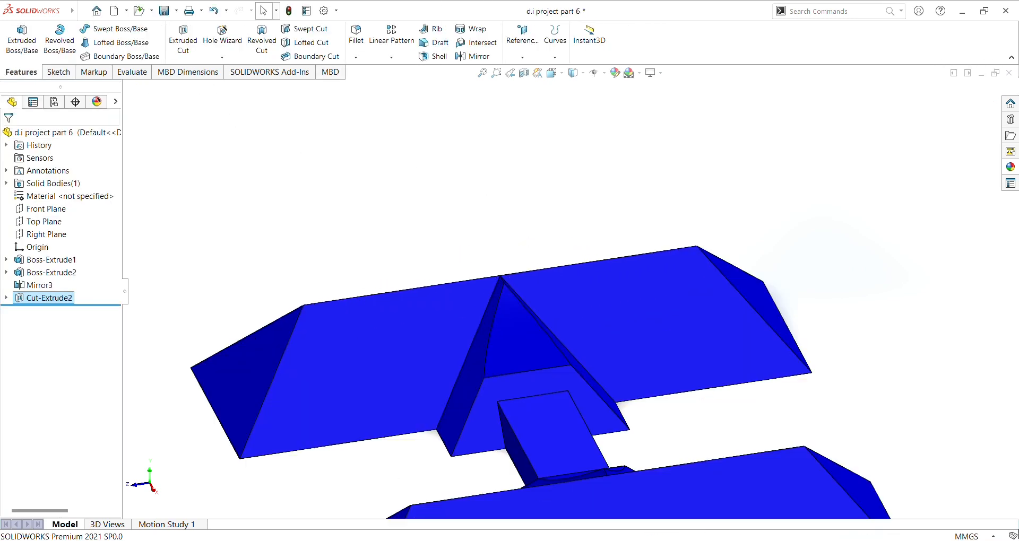
pyautogui.moveTo(357, 175); pyautogui.dragTo(419, 259, button='middle')
pyautogui.moveTo(448, 417); pyautogui.dragTo(504, 440, button='middle')
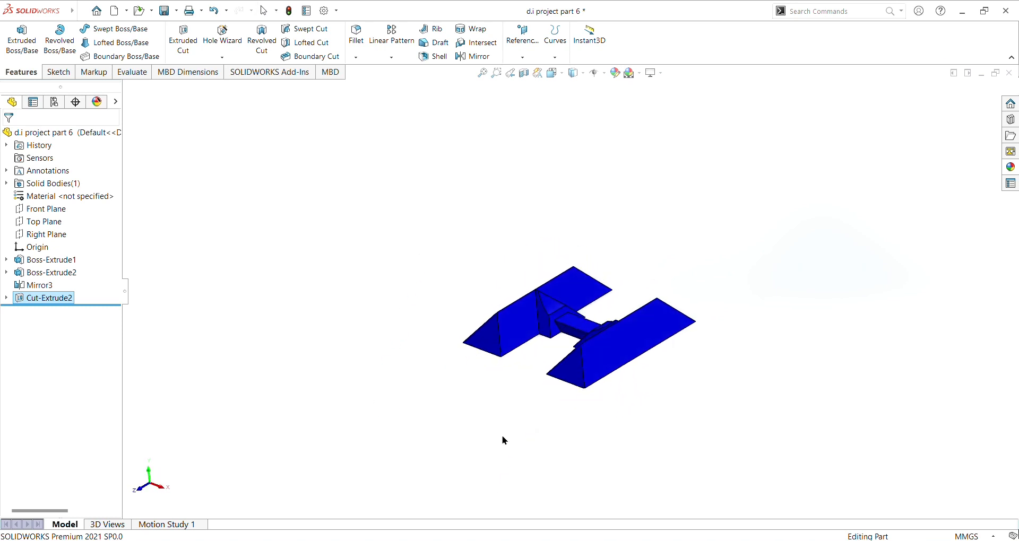
pyautogui.click(563, 75)
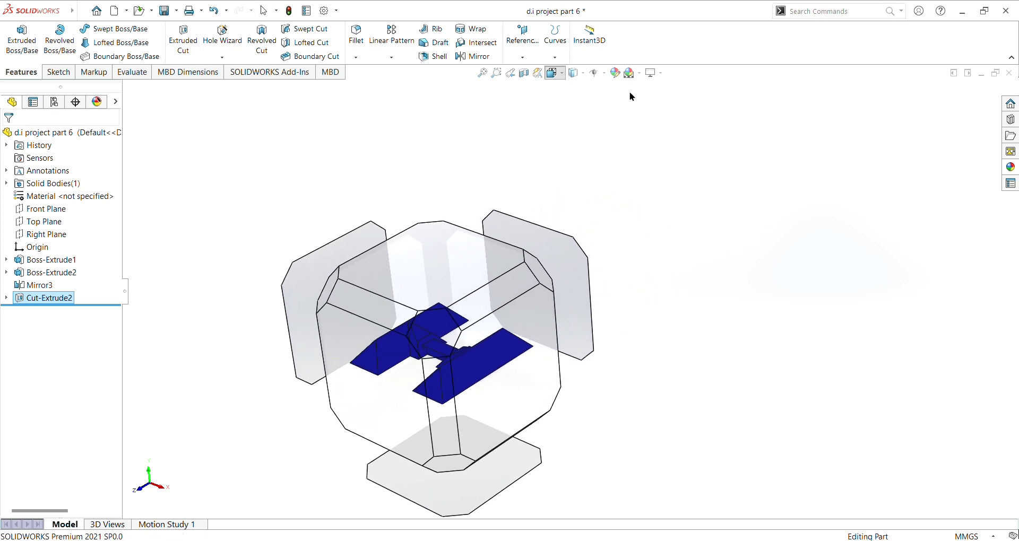
pyautogui.click(614, 97)
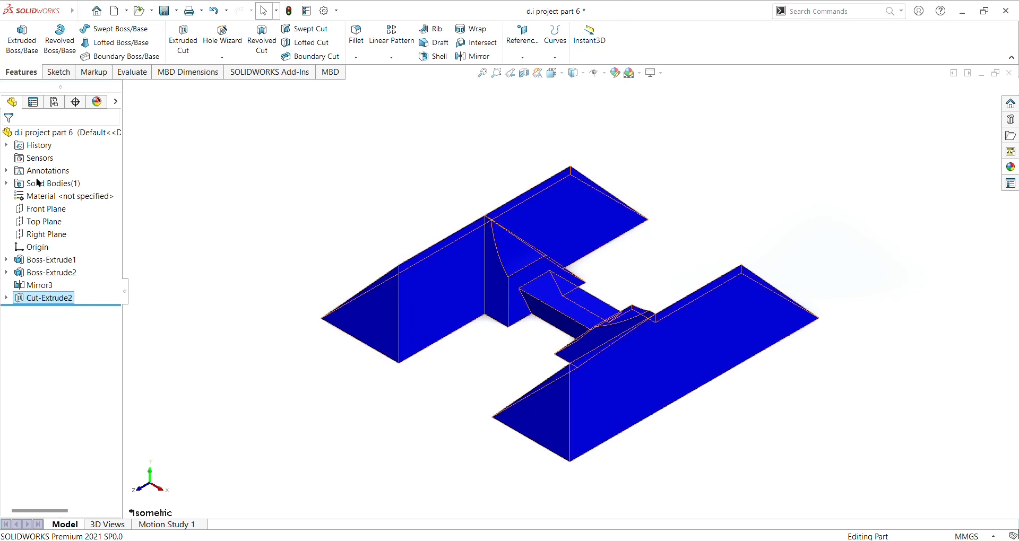
# - Switch to the assembly d.i document and examine the finned housing seated on its base
pyautogui.hotkey('ctrl', 'Tab')
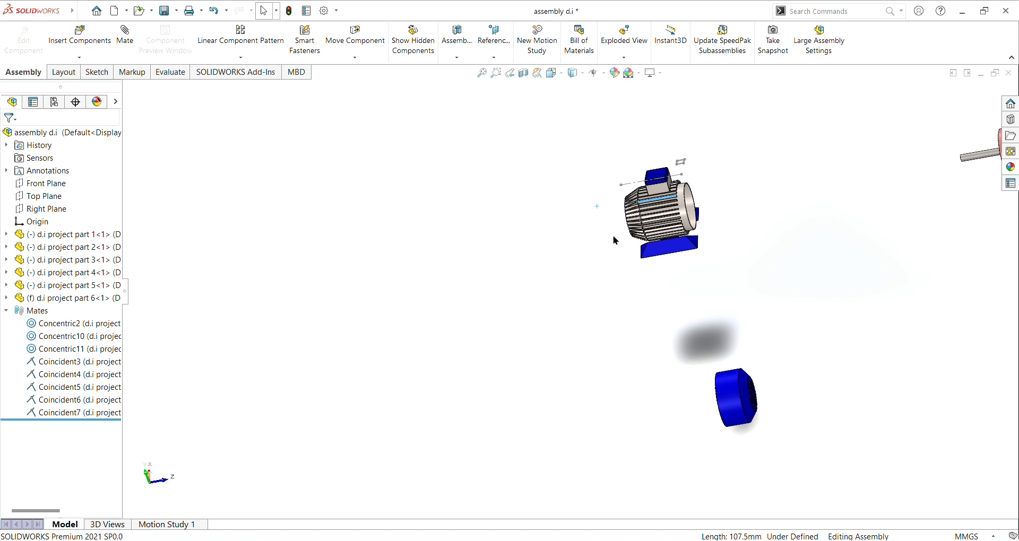
pyautogui.scroll(2, 616, 230)
pyautogui.scroll(-6, 679, 192)
pyautogui.scroll(2, 608, 309)
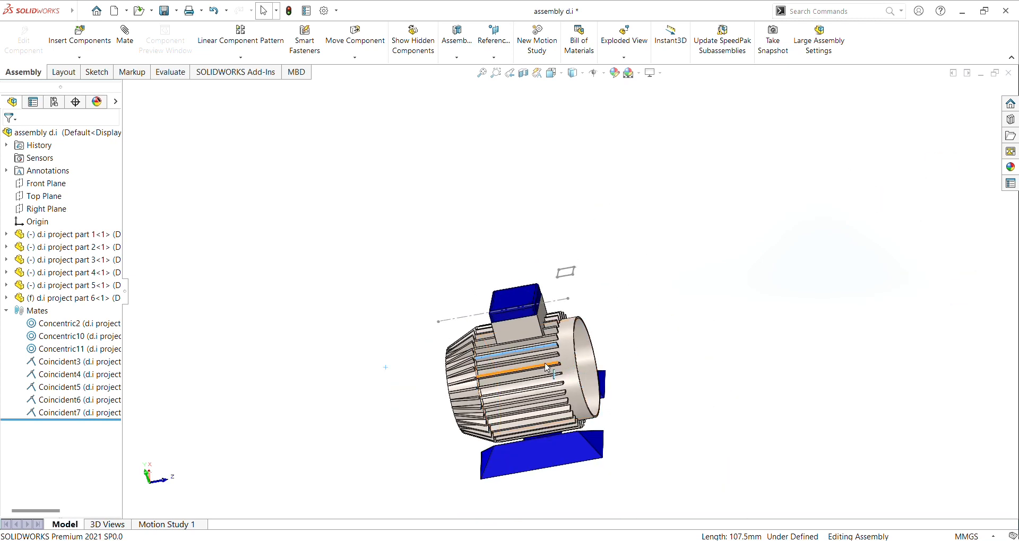
pyautogui.click(705, 316)
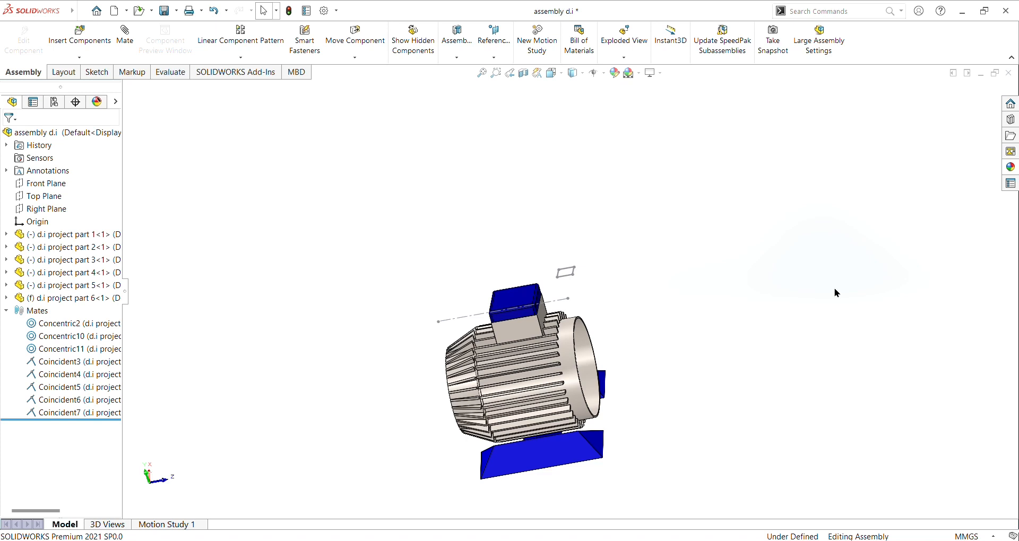
# - Slide the finned housing off its base and highlight the Concentric2 mate to inspect the two mated faces
pyautogui.click(558, 388)
pyautogui.moveTo(557, 387); pyautogui.dragTo(314, 406)
pyautogui.click(78, 323)
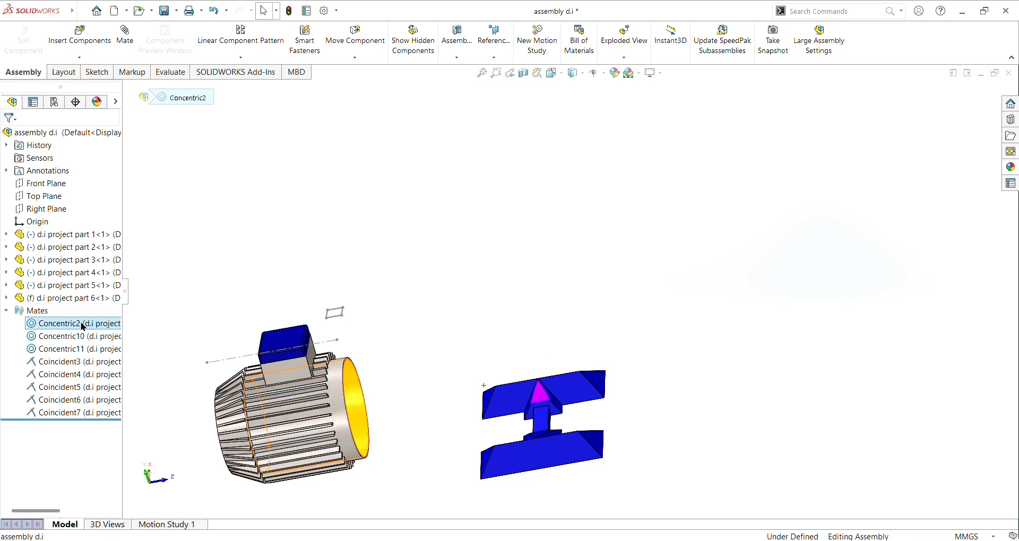
pyautogui.moveTo(253, 424); pyautogui.dragTo(400, 335, button='middle')
pyautogui.moveTo(528, 366); pyautogui.dragTo(519, 373, button='middle')
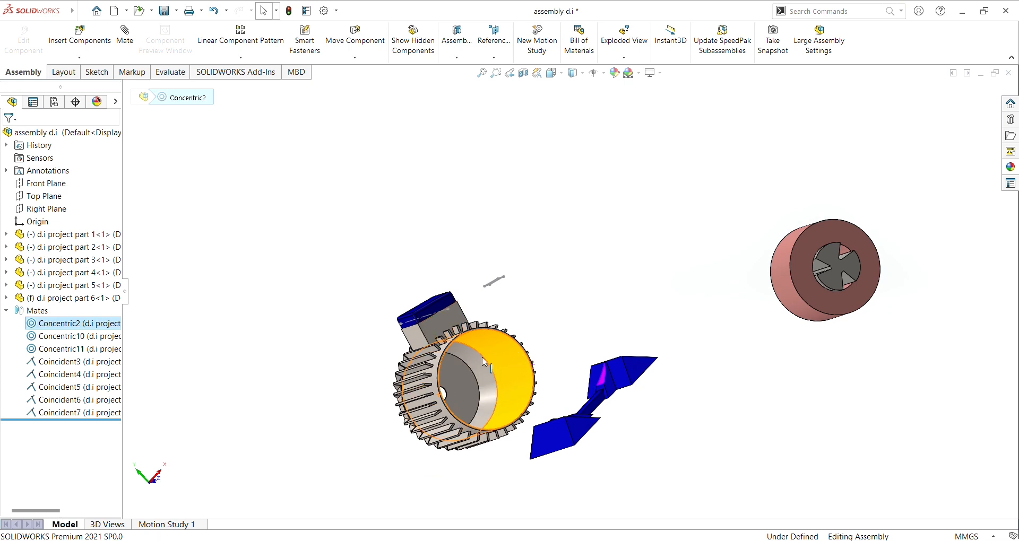
pyautogui.moveTo(666, 289); pyautogui.dragTo(762, 314, button='middle')
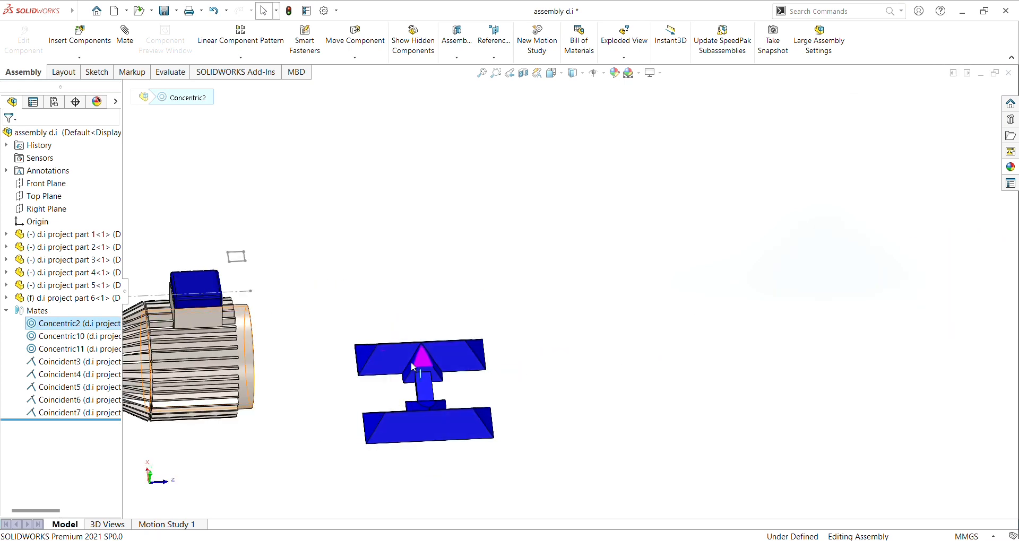
# - Slide the finned housing back over the part 6 base and check how it sits on the curved cuts
pyautogui.moveTo(414, 273); pyautogui.dragTo(359, 324, button='middle')
pyautogui.click(358, 325)
pyautogui.moveTo(358, 325); pyautogui.dragTo(532, 308)
pyautogui.moveTo(533, 308); pyautogui.dragTo(729, 273, button='middle')
pyautogui.click(573, 266)
pyautogui.moveTo(576, 269); pyautogui.dragTo(571, 279)
pyautogui.press('Escape')
pyautogui.moveTo(674, 302); pyautogui.dragTo(482, 304, button='middle')
pyautogui.moveTo(488, 277); pyautogui.dragTo(508, 270)
pyautogui.moveTo(618, 399); pyautogui.dragTo(666, 382, button='middle')
pyautogui.scroll(-2, 372, 366)
pyautogui.scroll(5, 334, 356)
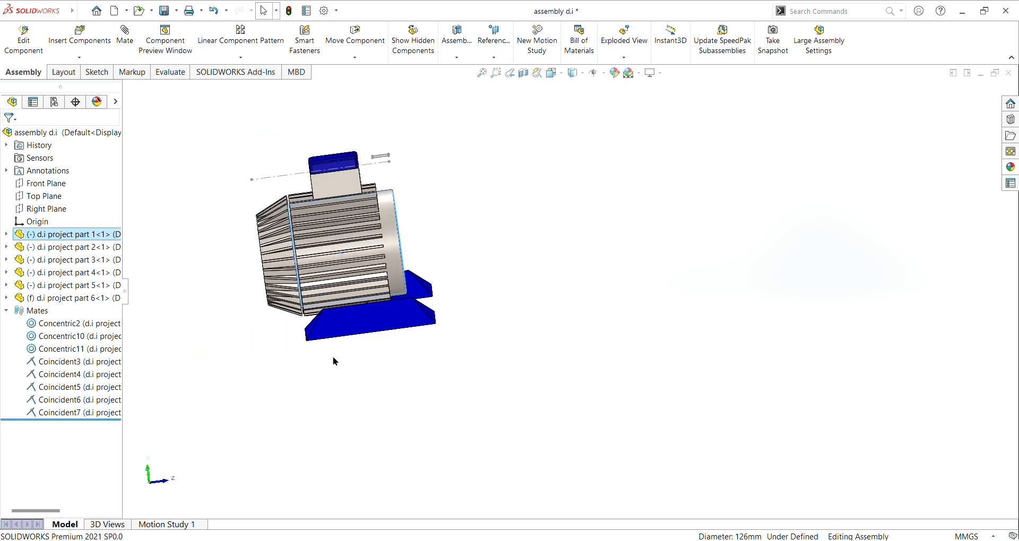
# - Slide the part 5 ring off the slotted shaft and highlight the Concentric10 mate to inspect its mated faces
pyautogui.moveTo(605, 246); pyautogui.dragTo(770, 312, button='middle')
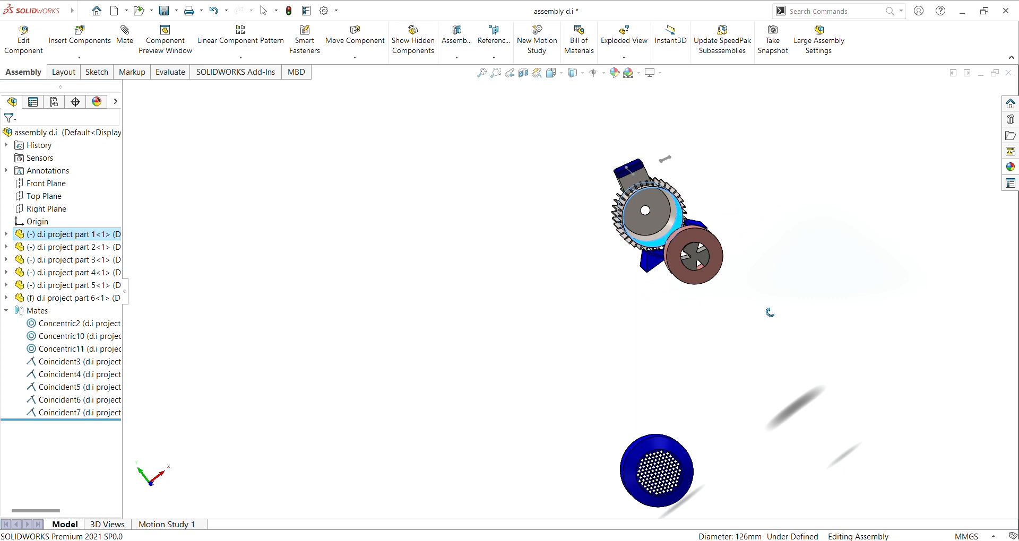
pyautogui.moveTo(621, 366); pyautogui.dragTo(631, 344, button='middle')
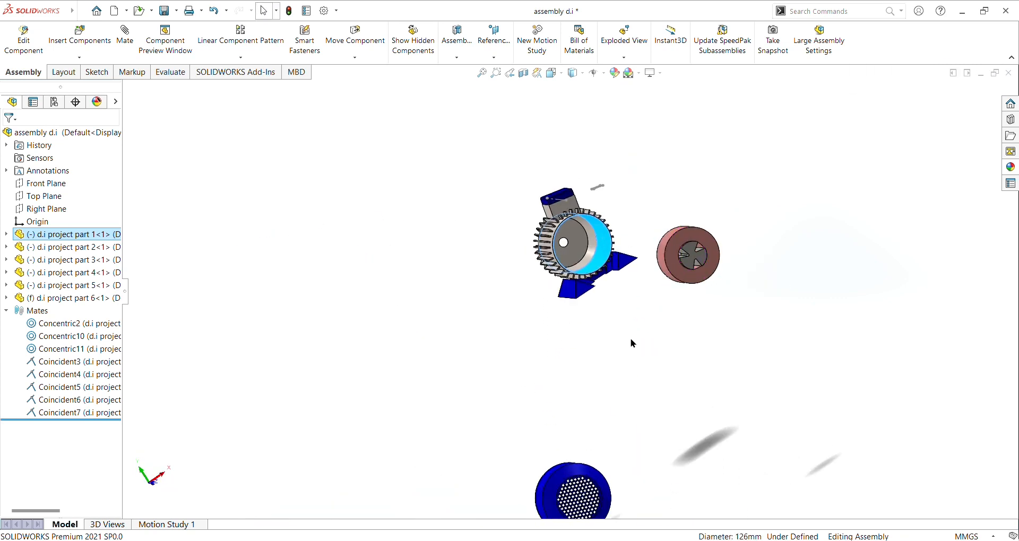
pyautogui.scroll(-5, 631, 344)
pyautogui.scroll(-3, 739, 279)
pyautogui.moveTo(790, 265); pyautogui.dragTo(663, 281, button='middle')
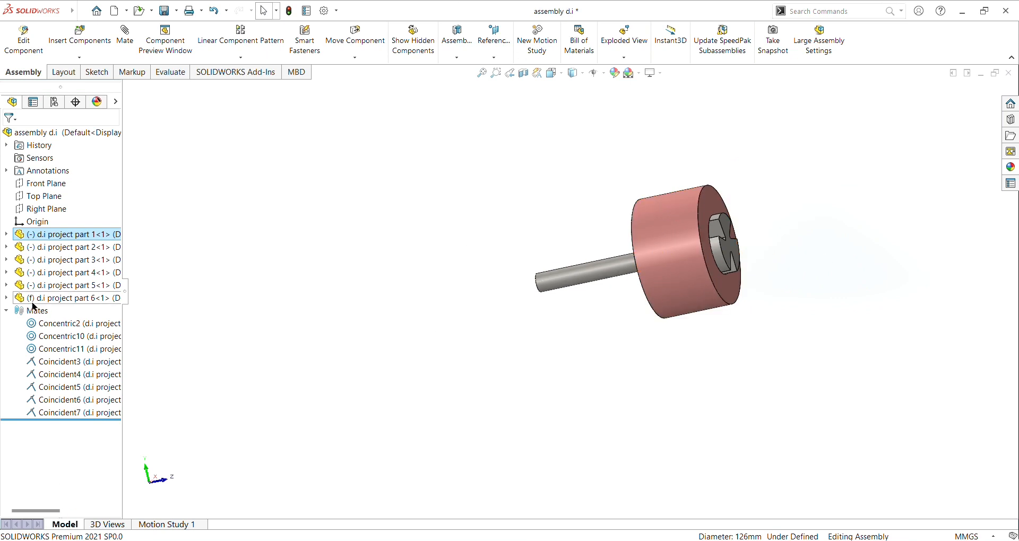
pyautogui.click(67, 338)
pyautogui.moveTo(659, 274); pyautogui.dragTo(424, 319)
pyautogui.click(75, 336)
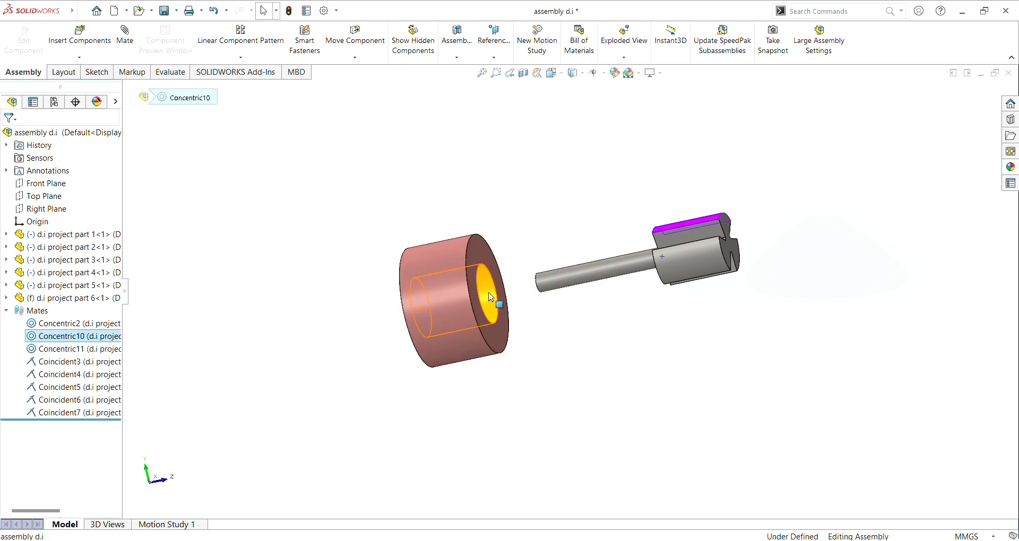
pyautogui.moveTo(685, 255); pyautogui.dragTo(686, 409, button='middle')
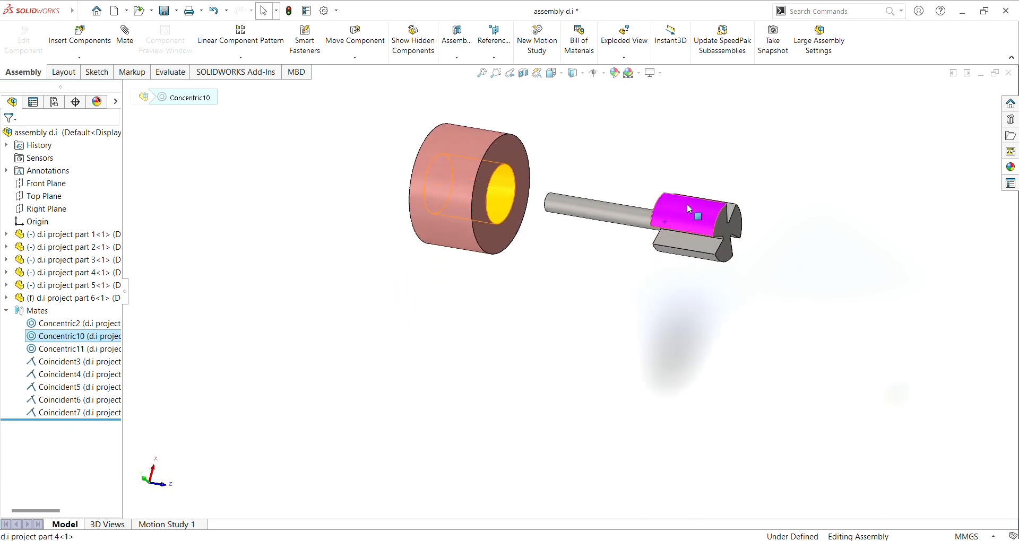
# - Slide the part 5 ring back over the slotted core of the shaft
pyautogui.moveTo(435, 175); pyautogui.dragTo(684, 233)
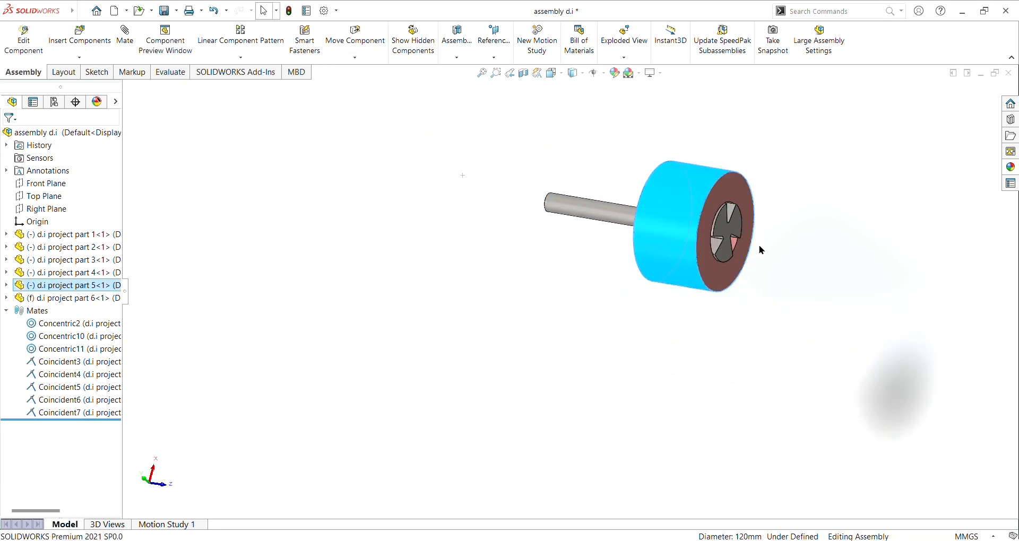
pyautogui.scroll(-3, 409, 373)
pyautogui.scroll(5, 448, 359)
pyautogui.moveTo(448, 360); pyautogui.dragTo(488, 207, button='middle')
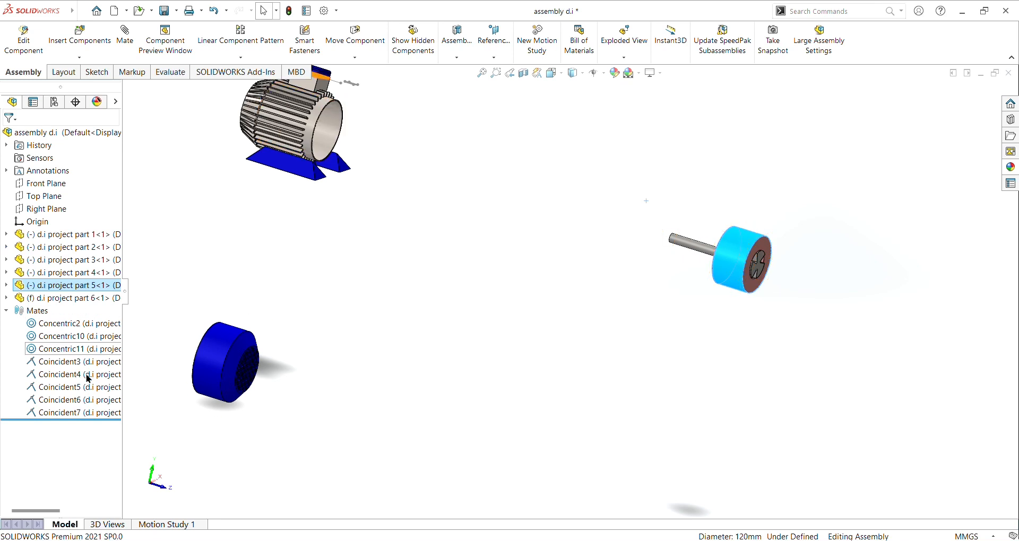
# - Highlight the Concentric11 mate and move the part 4 shaft toward the housing to check its alignment with the end hole
pyautogui.click(87, 348)
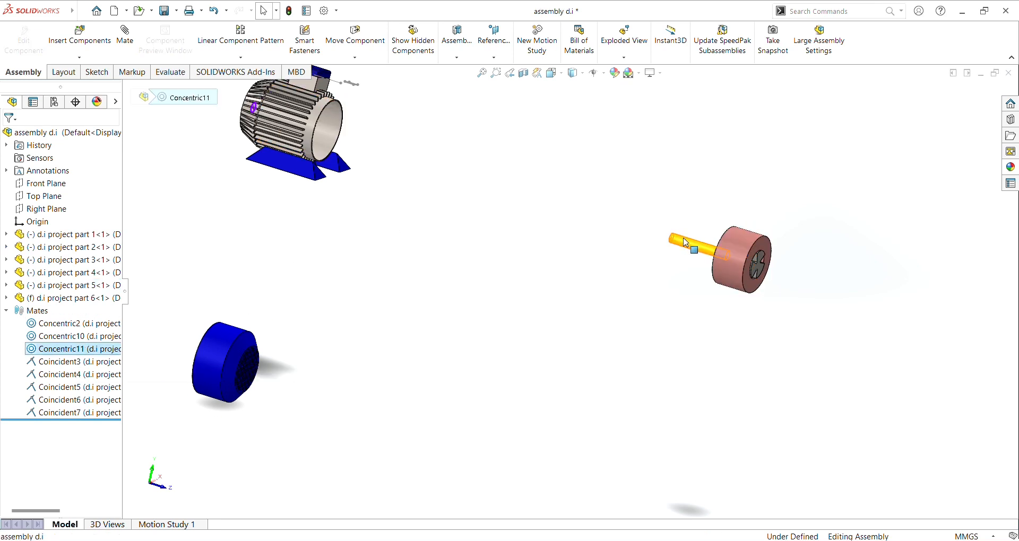
pyautogui.moveTo(708, 256); pyautogui.dragTo(430, 215)
pyautogui.moveTo(220, 276); pyautogui.dragTo(387, 278, button='middle')
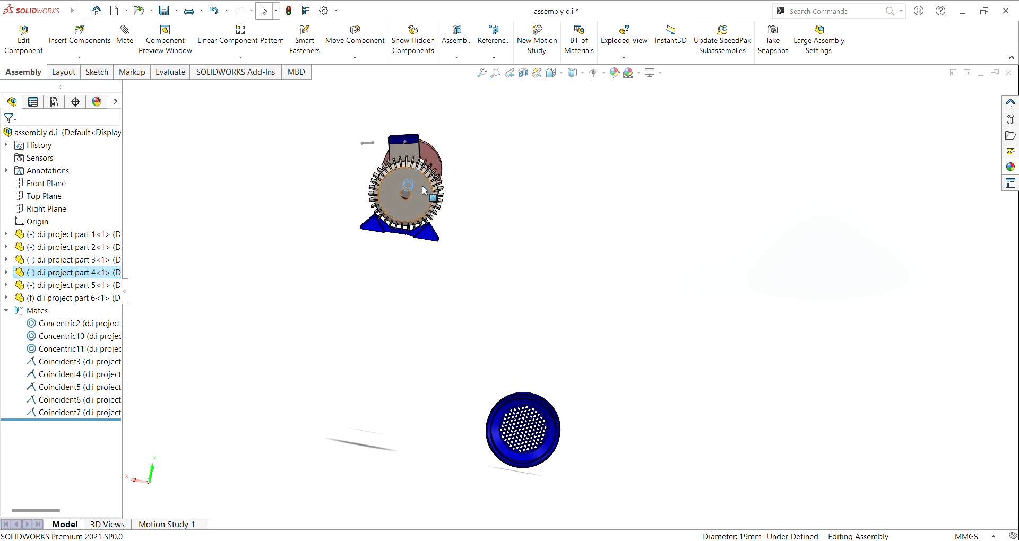
pyautogui.moveTo(441, 190); pyautogui.dragTo(440, 219)
pyautogui.moveTo(440, 219); pyautogui.dragTo(318, 286, button='middle')
pyautogui.moveTo(499, 137); pyautogui.dragTo(502, 176)
pyautogui.click(501, 176)
# - Slide the part 4 shaft through the finned housing so that it projects from the tapered end
pyautogui.moveTo(239, 208); pyautogui.dragTo(286, 211, button='middle')
pyautogui.scroll(4, 286, 210)
pyautogui.scroll(-8, 300, 197)
pyautogui.moveTo(792, 402)
pyautogui.mouseDown(button='middle')
pyautogui.moveTo(696, 372)
pyautogui.moveTo(853, 377)
pyautogui.moveTo(799, 397)
pyautogui.mouseUp(button='middle')
pyautogui.click(799, 397)
pyautogui.moveTo(801, 400); pyautogui.dragTo(729, 398)
pyautogui.moveTo(933, 402); pyautogui.dragTo(669, 401)
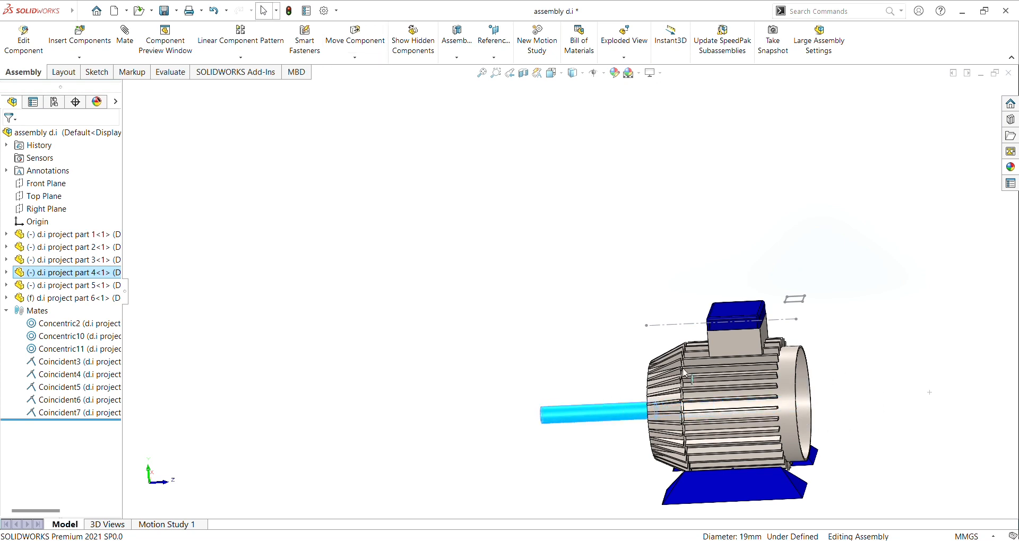
# - Slide the part 5 ring into the open end of the housing over the shaft's core and inspect its seating
pyautogui.moveTo(938, 367); pyautogui.dragTo(930, 307, button='middle')
pyautogui.moveTo(988, 260); pyautogui.dragTo(700, 259)
pyautogui.moveTo(700, 262); pyautogui.dragTo(605, 322, button='middle')
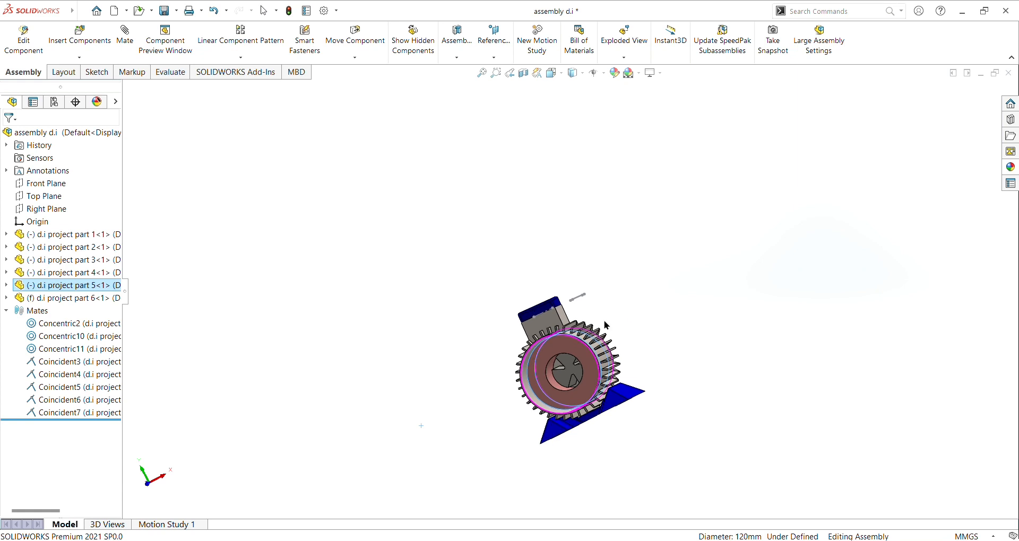
pyautogui.click(586, 380)
pyautogui.moveTo(606, 352); pyautogui.dragTo(601, 351)
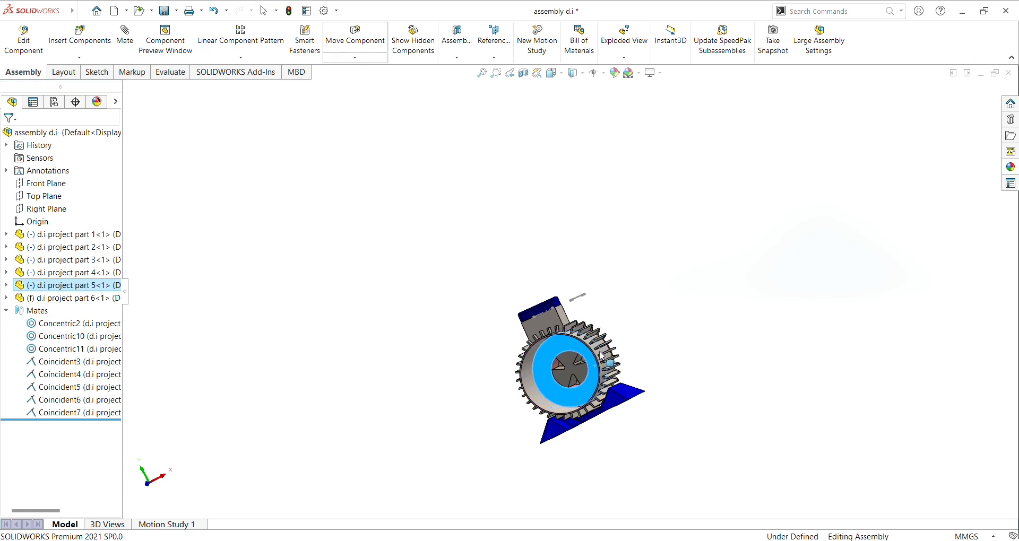
pyautogui.click(710, 307)
pyautogui.moveTo(691, 305); pyautogui.dragTo(735, 334, button='middle')
pyautogui.click(733, 336)
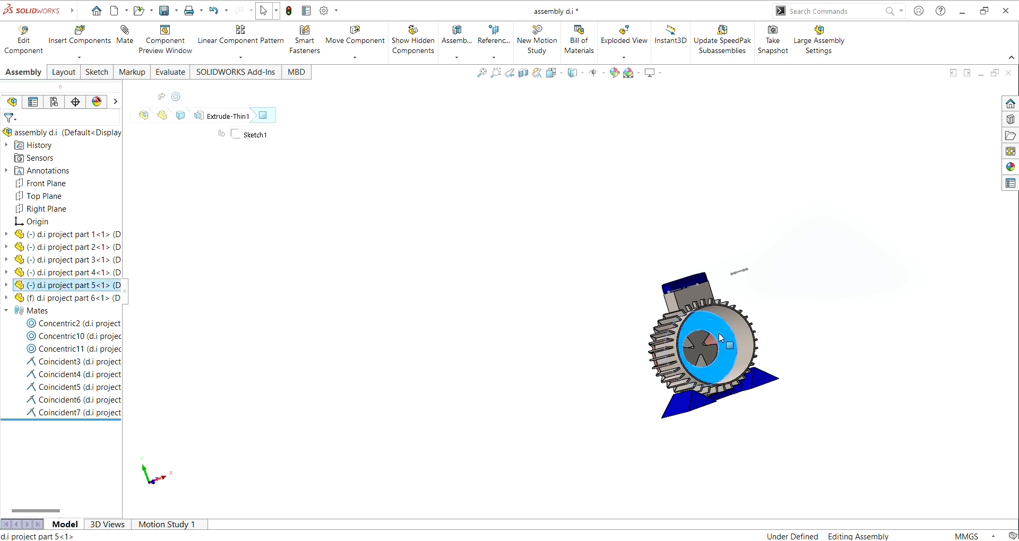
# - Push the part 4 shaft slightly into the housing's tapered end and inspect the motor from both ends
pyautogui.moveTo(803, 282); pyautogui.dragTo(908, 273, button='middle')
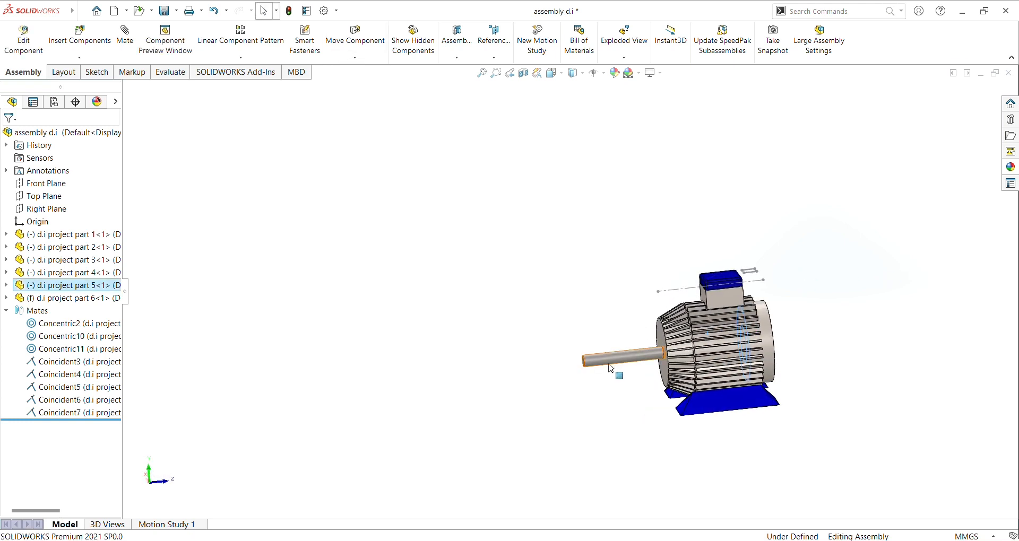
pyautogui.click(657, 356)
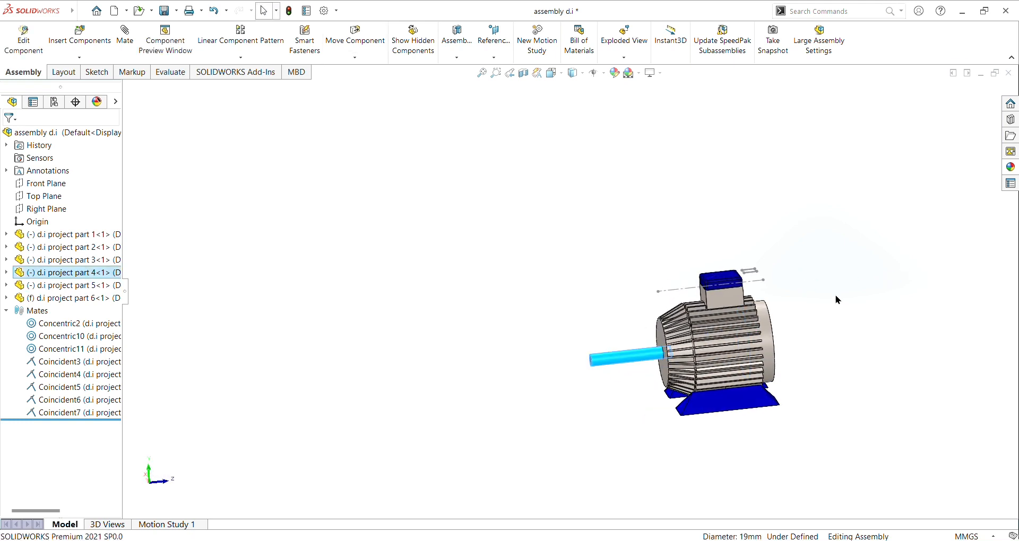
pyautogui.click(917, 242)
pyautogui.moveTo(916, 242); pyautogui.dragTo(808, 268, button='middle')
pyautogui.click(804, 327)
pyautogui.click(880, 309)
pyautogui.moveTo(890, 266); pyautogui.dragTo(992, 238, button='middle')
pyautogui.moveTo(930, 239); pyautogui.dragTo(801, 271, button='middle')
pyautogui.scroll(3, 584, 287)
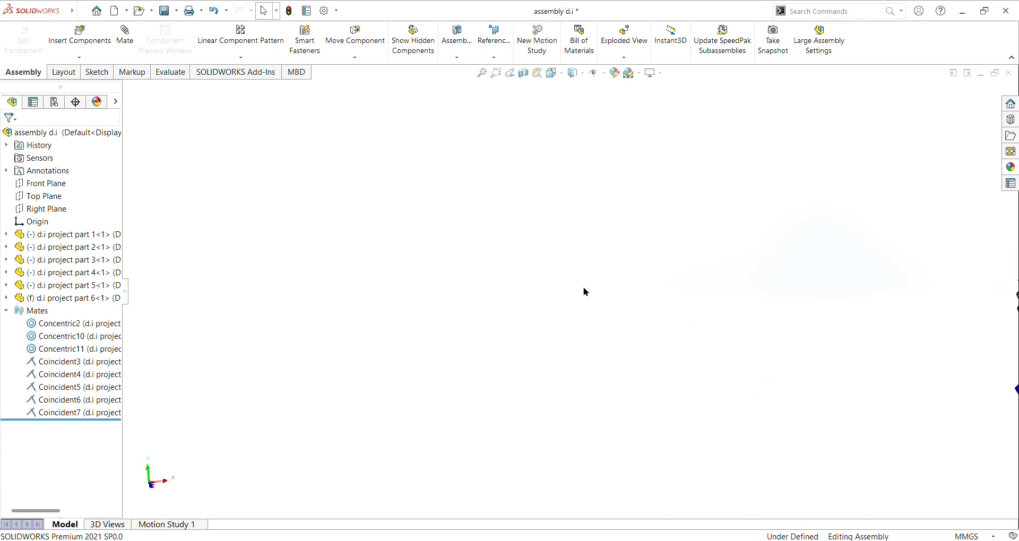
# - Highlight the Coincident3 mate and examine the mated faces between the terminal box and its blue lid from several angles
pyautogui.click(71, 362)
pyautogui.moveTo(282, 275); pyautogui.dragTo(522, 221, button='middle')
pyautogui.scroll(-2, 525, 225)
pyautogui.scroll(-6, 796, 295)
pyautogui.moveTo(834, 308); pyautogui.dragTo(709, 234, button='middle')
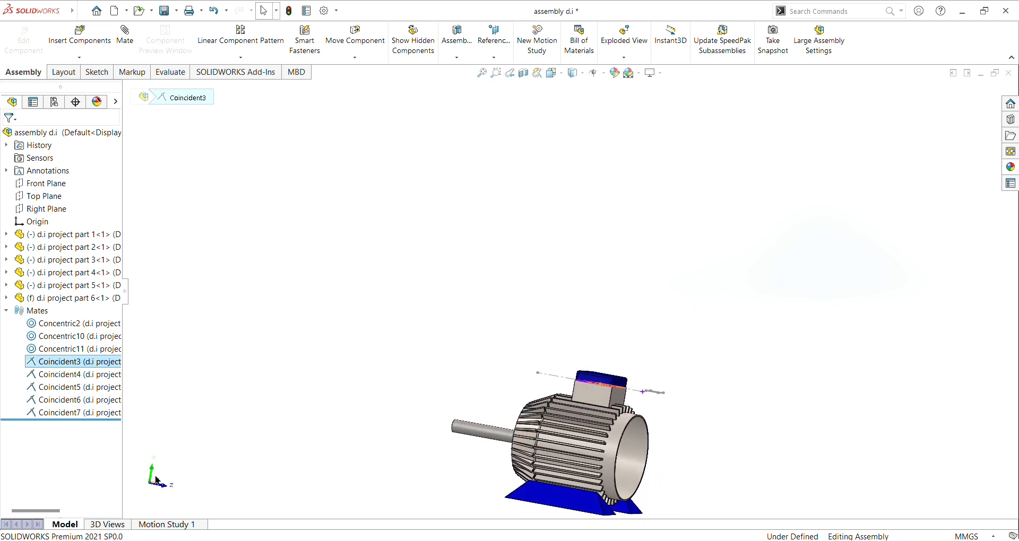
pyautogui.moveTo(307, 345); pyautogui.dragTo(19, 399, button='middle')
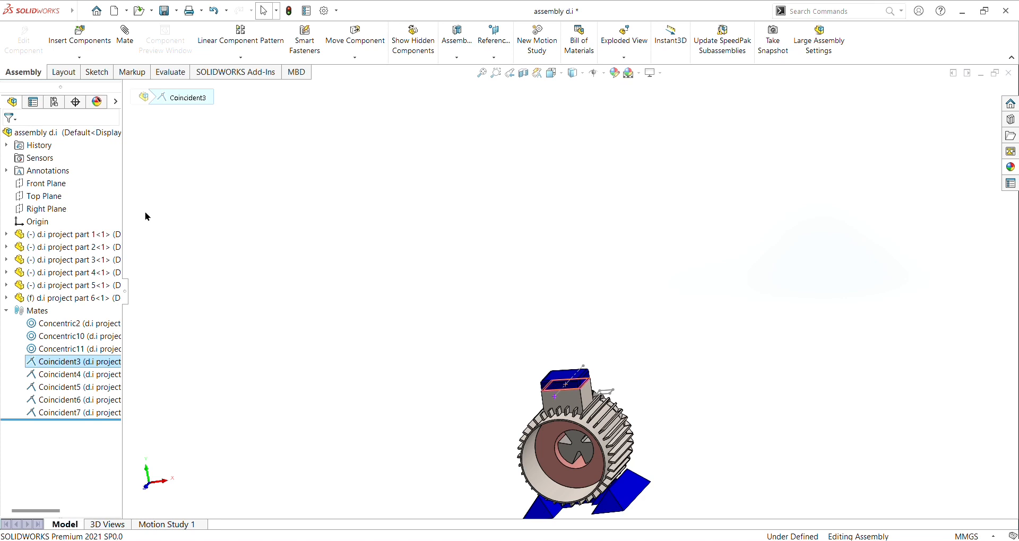
# - Highlight the Coincident7 mate and examine which faces of the terminal box and finned housing it joins
pyautogui.click(101, 416)
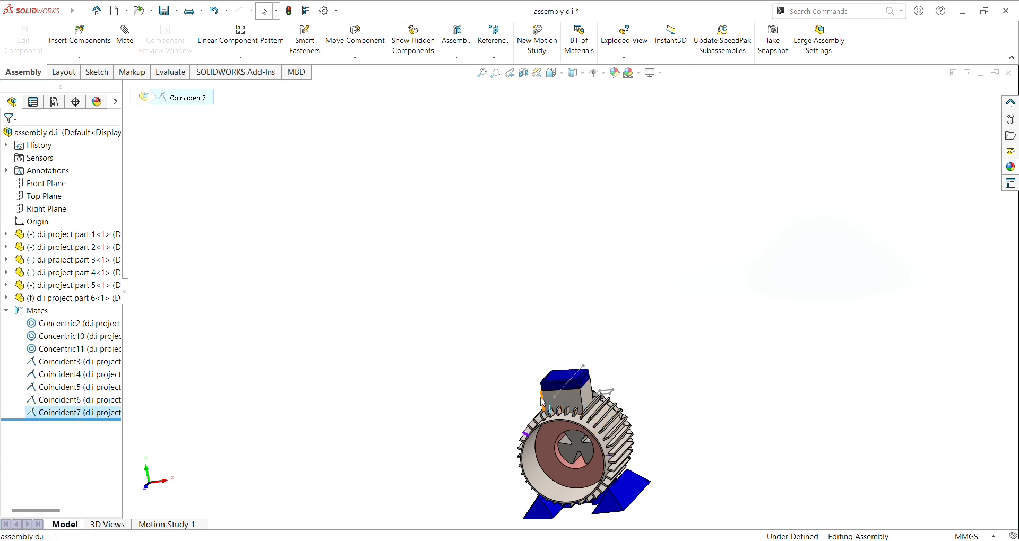
pyautogui.scroll(5, 445, 358)
pyautogui.moveTo(445, 358); pyautogui.dragTo(612, 420, button='middle')
# - Move the detached blue part 1 cover onto the open end of the finned housing and check its fit
pyautogui.scroll(5, 587, 390)
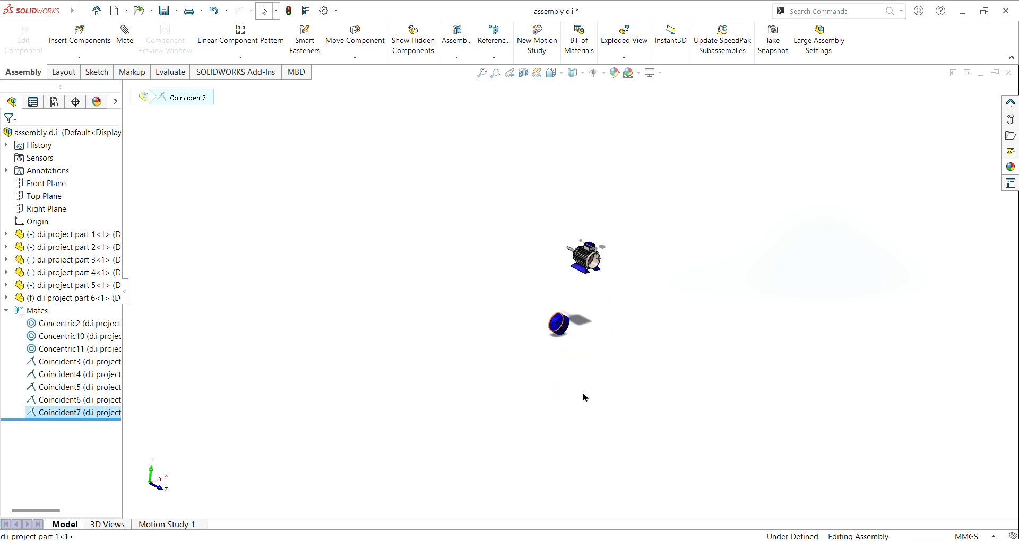
pyautogui.scroll(-5, 535, 115)
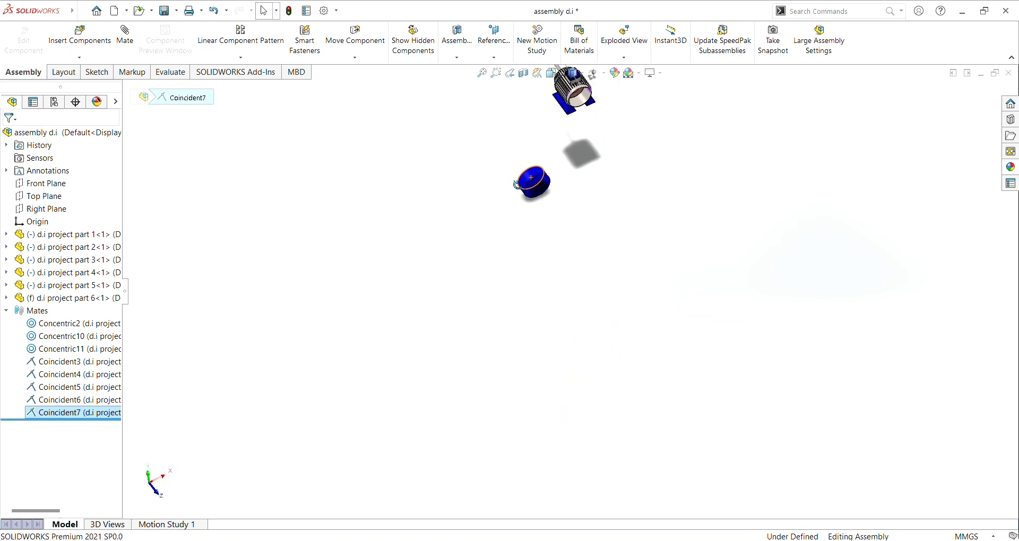
pyautogui.moveTo(534, 419); pyautogui.dragTo(685, 109)
pyautogui.moveTo(685, 109); pyautogui.dragTo(727, 179, button='middle')
pyautogui.moveTo(727, 180); pyautogui.dragTo(714, 154)
pyautogui.press('Escape')
pyautogui.moveTo(475, 191); pyautogui.dragTo(610, 226, button='middle')
pyautogui.moveTo(460, 143); pyautogui.dragTo(485, 170, button='middle')
pyautogui.moveTo(589, 174); pyautogui.dragTo(524, 167)
pyautogui.moveTo(762, 205); pyautogui.dragTo(748, 145, button='middle')
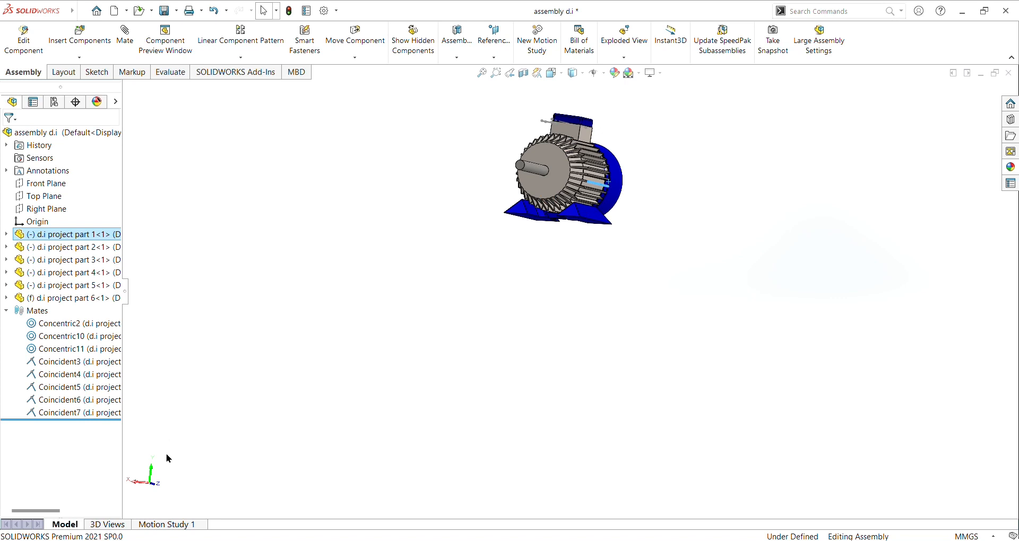
# - Play the Motion Study 1 animation of the motor assembly
pyautogui.click(180, 524)
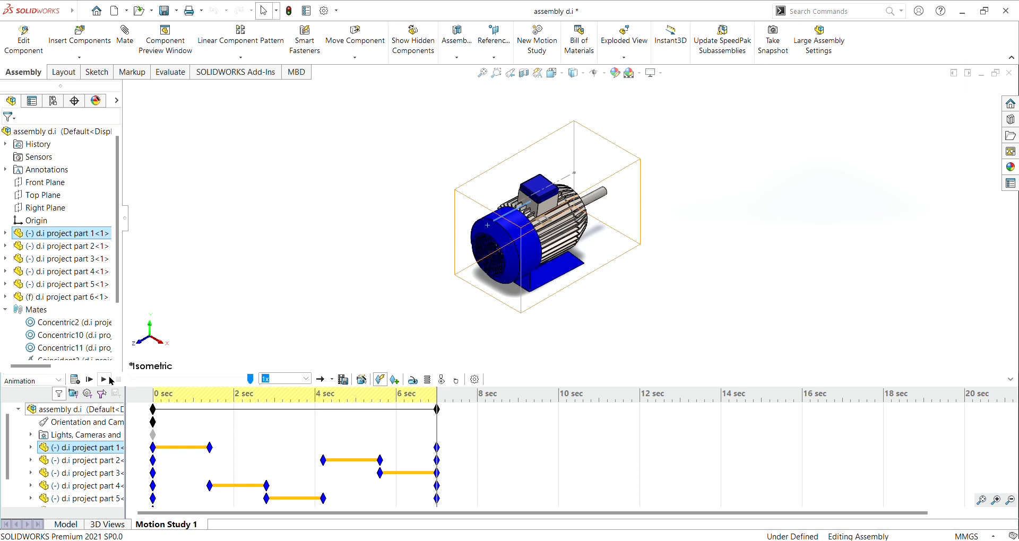
pyautogui.click(110, 379)
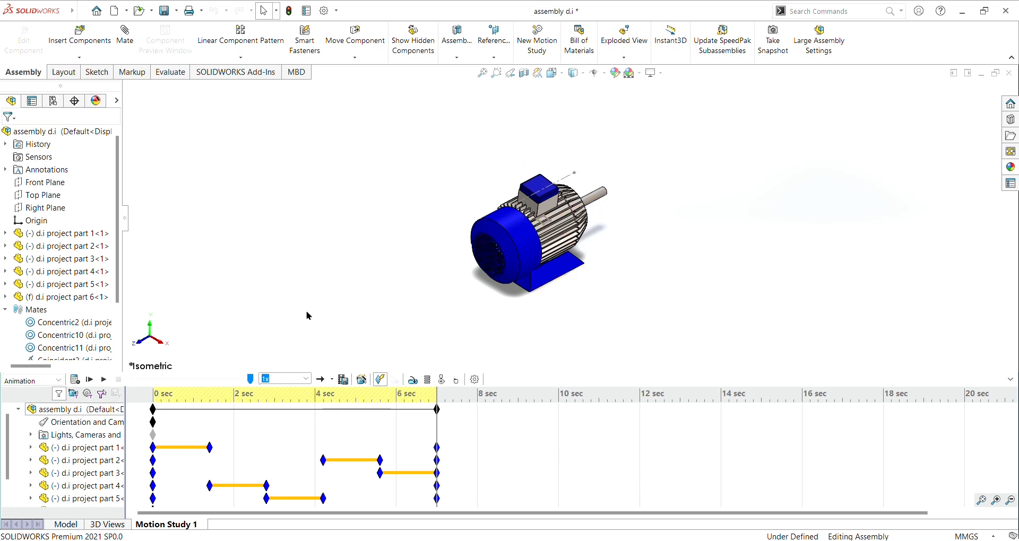
# - Return to the assembly model, inspect the perforated cover end, and show the whole motor in isometric view
pyautogui.click(64, 524)
pyautogui.moveTo(480, 305); pyautogui.dragTo(302, 350, button='middle')
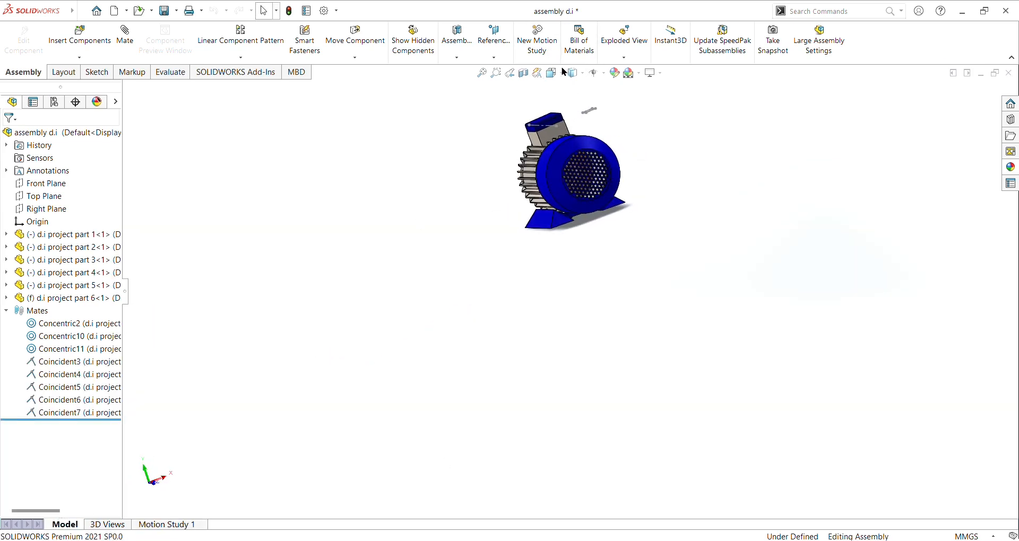
pyautogui.press('f')
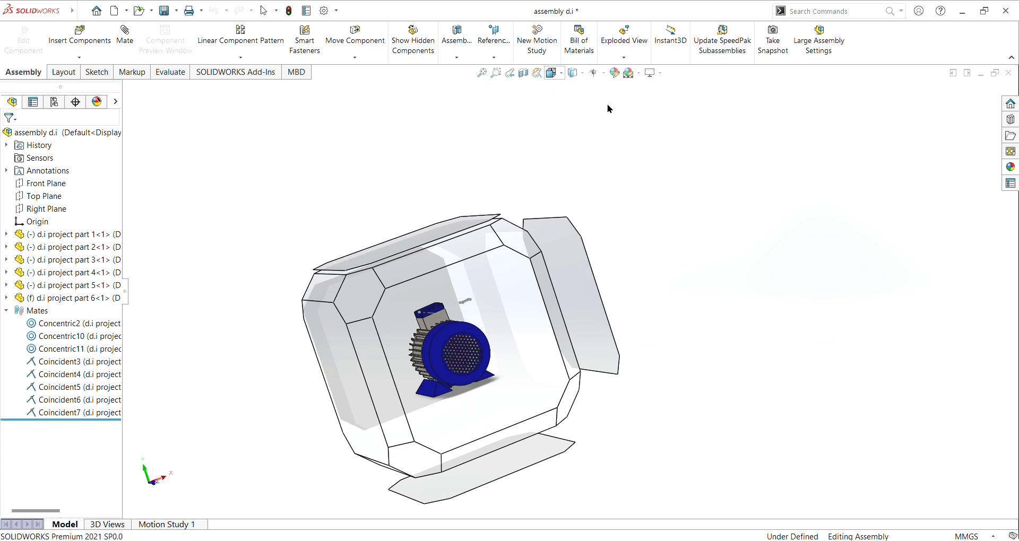
pyautogui.hotkey('ctrl', '7')
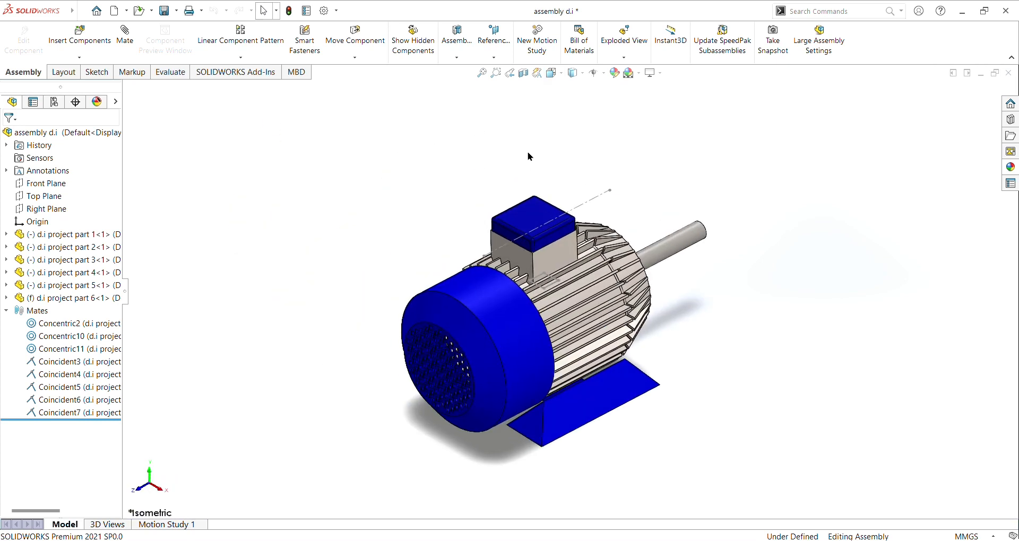